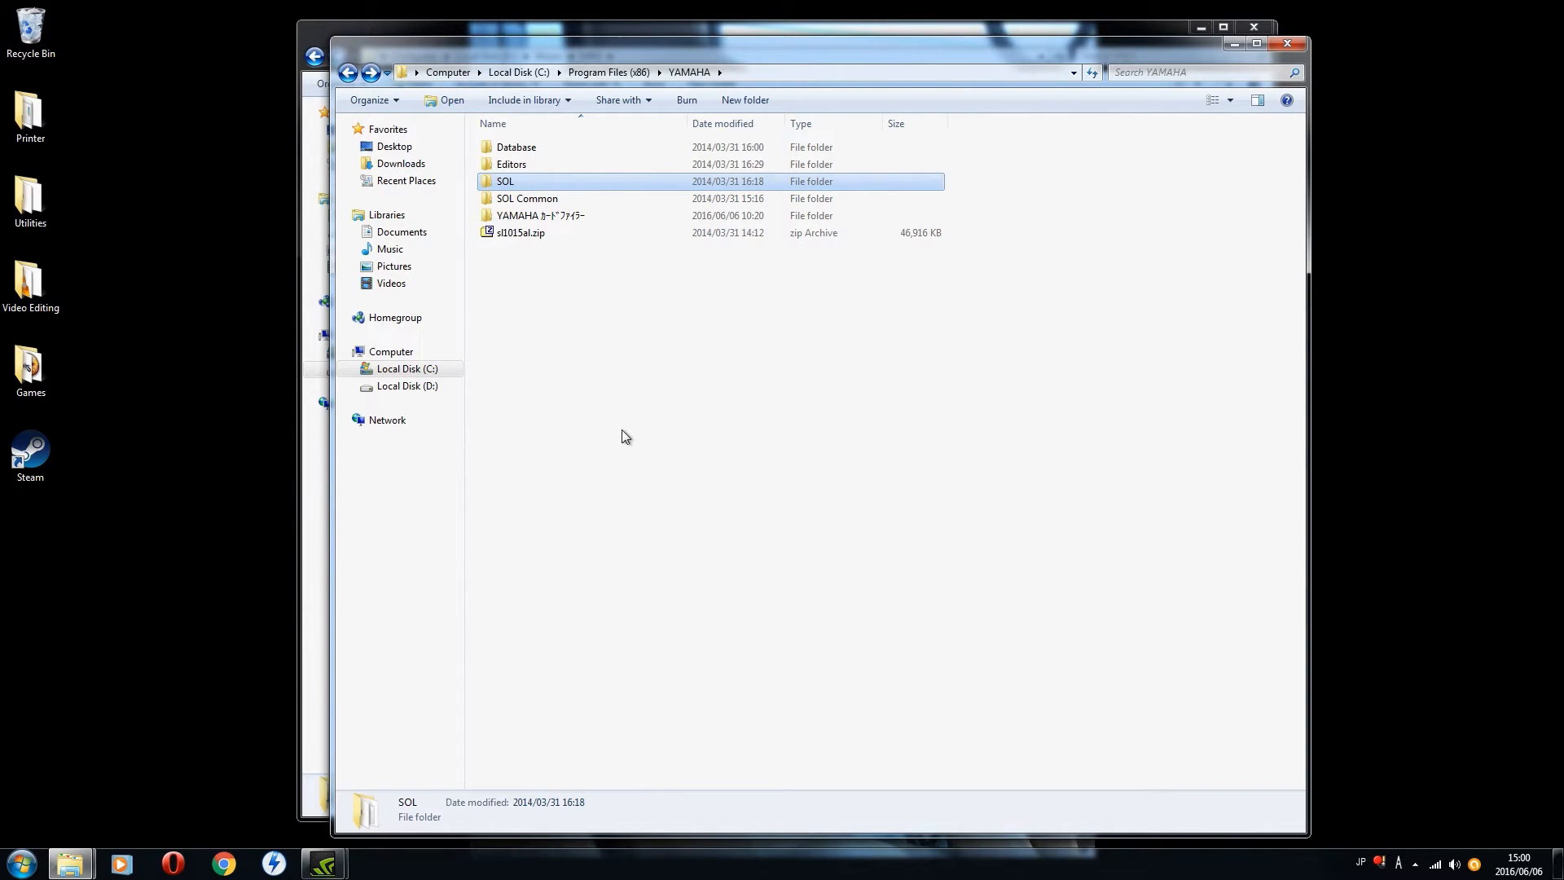
Step: Launch SOL.exe from the YAMAHA\SOL program folder and maximize its window
{"action": "double_click", "coordinate": [533, 187]}
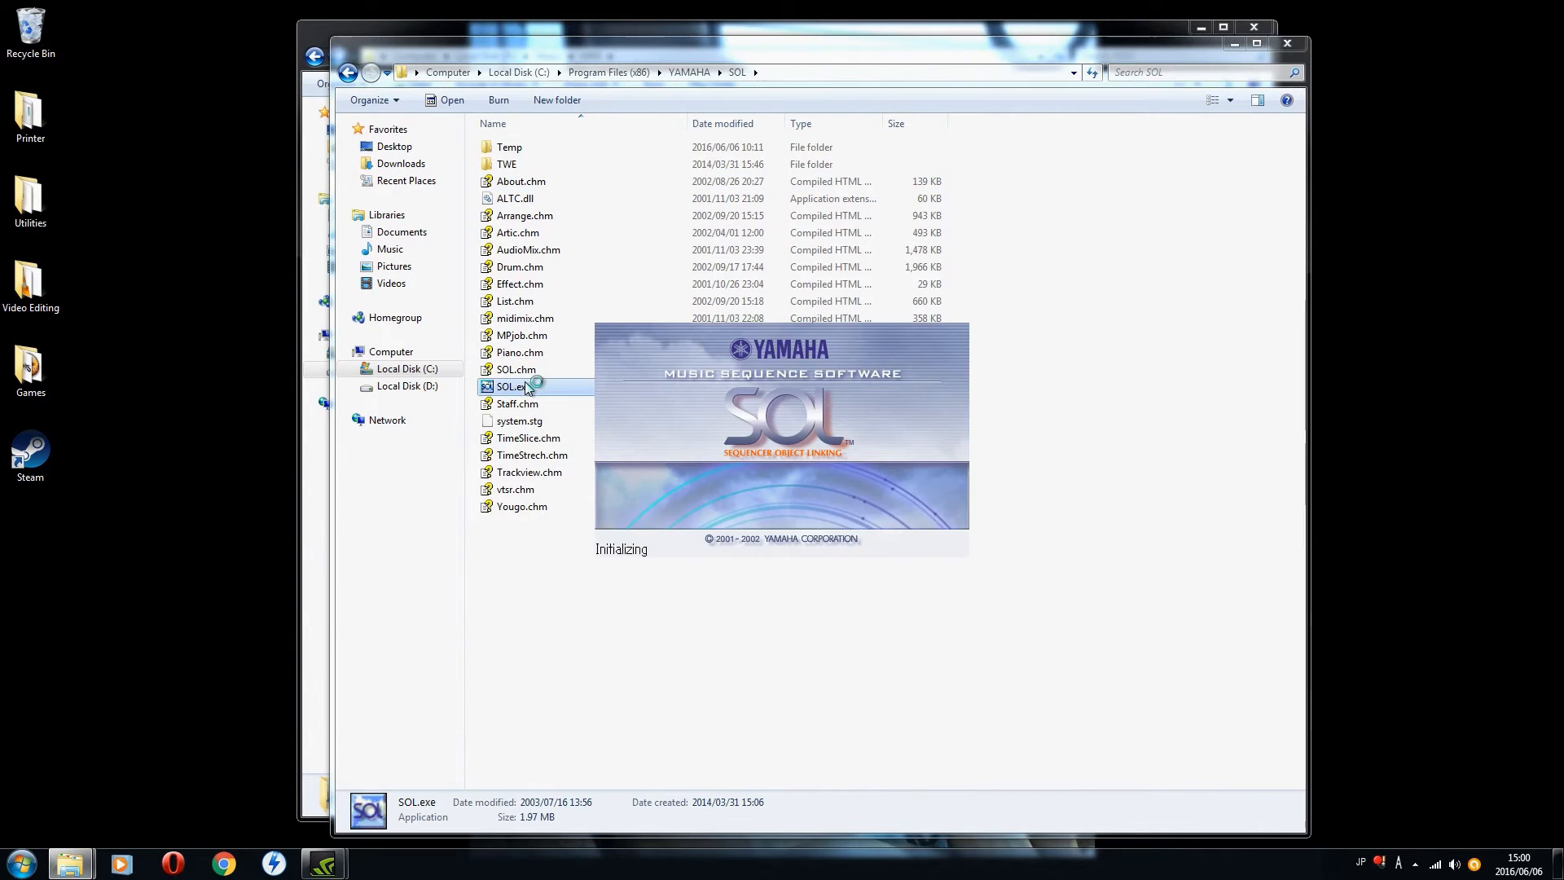
{"action": "double_click", "coordinate": [524, 385]}
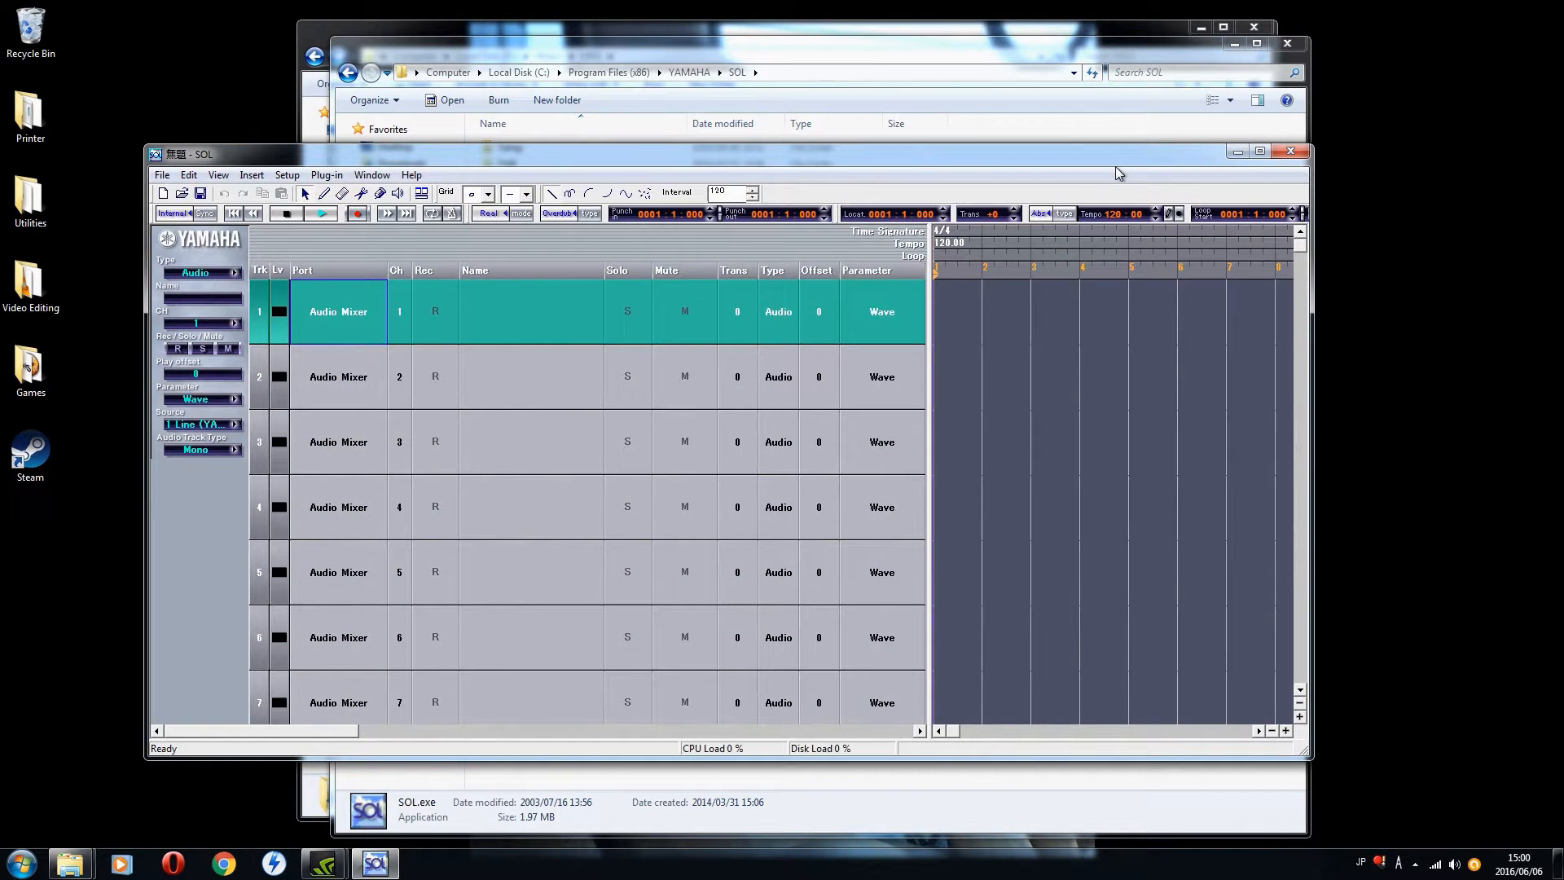
{"action": "left_click", "coordinate": [1260, 151]}
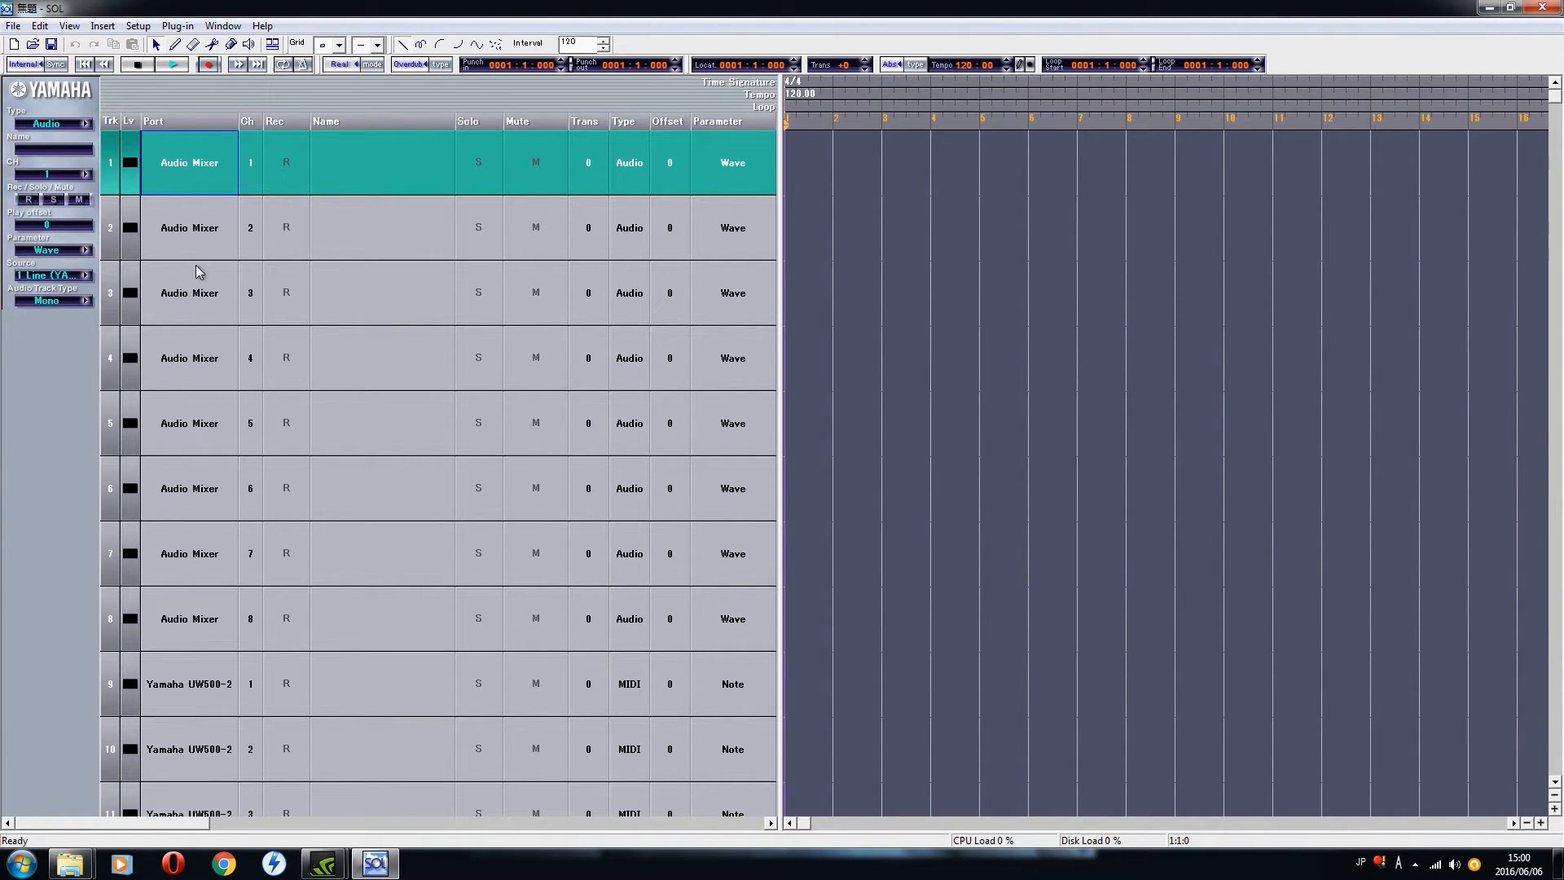
Step: Change track 1's type from audio to MIDI, trying both types and ending on MIDI
{"action": "left_click", "coordinate": [85, 124]}
{"action": "left_click", "coordinate": [118, 130]}
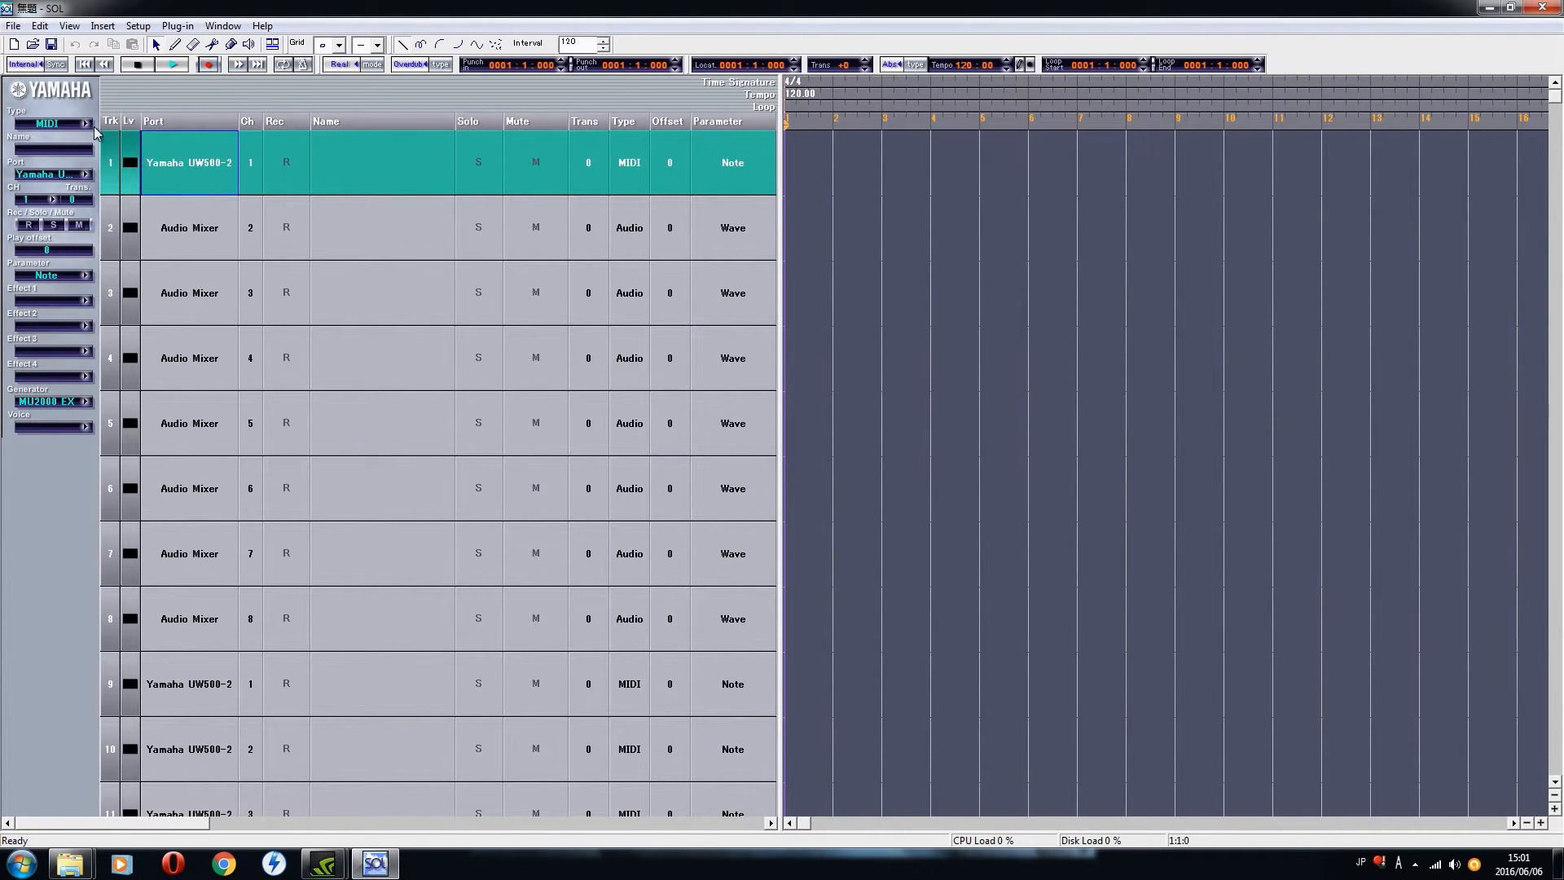
{"action": "left_click", "coordinate": [91, 125]}
{"action": "left_click", "coordinate": [123, 149]}
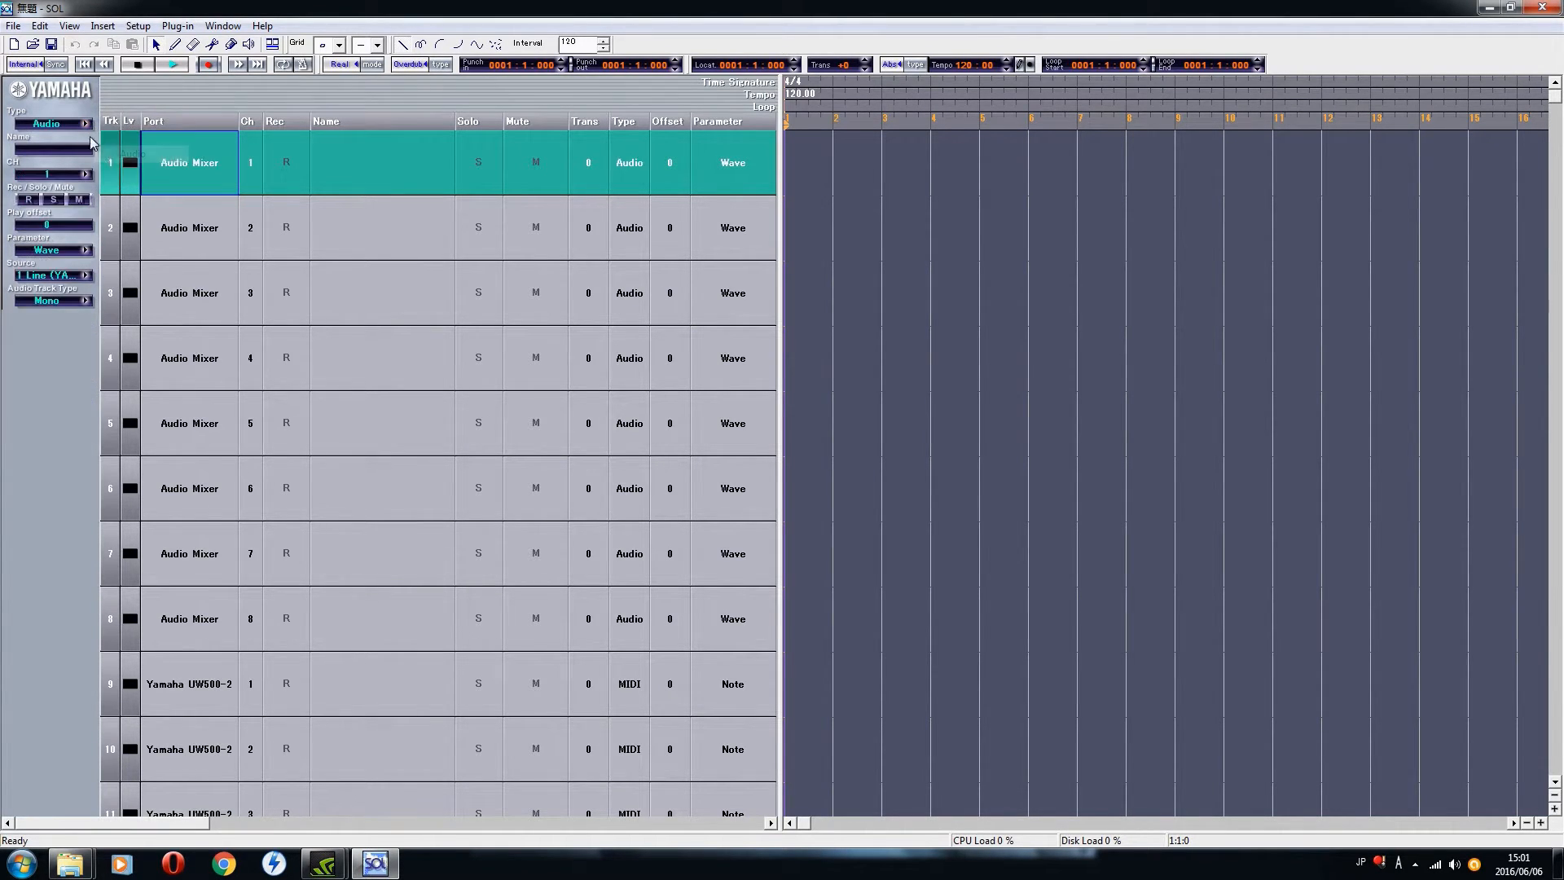
{"action": "left_click", "coordinate": [85, 124]}
{"action": "left_click", "coordinate": [120, 131]}
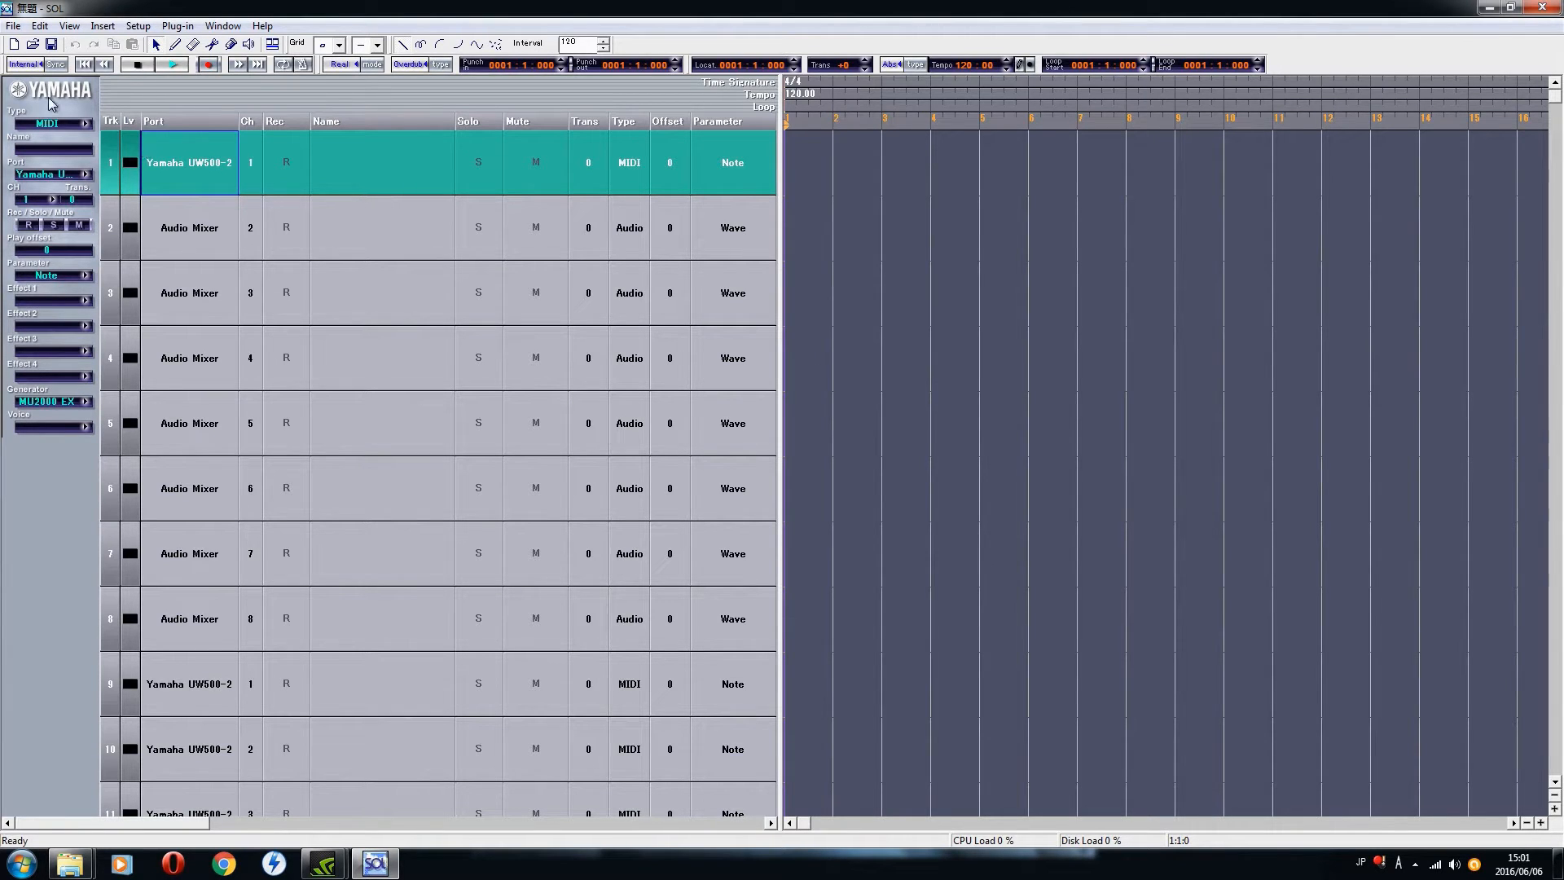
Step: Look through the tone generator models offered for track 1, from Clavinova to Soft Synthesizer, and close the list
{"action": "left_click", "coordinate": [85, 401]}
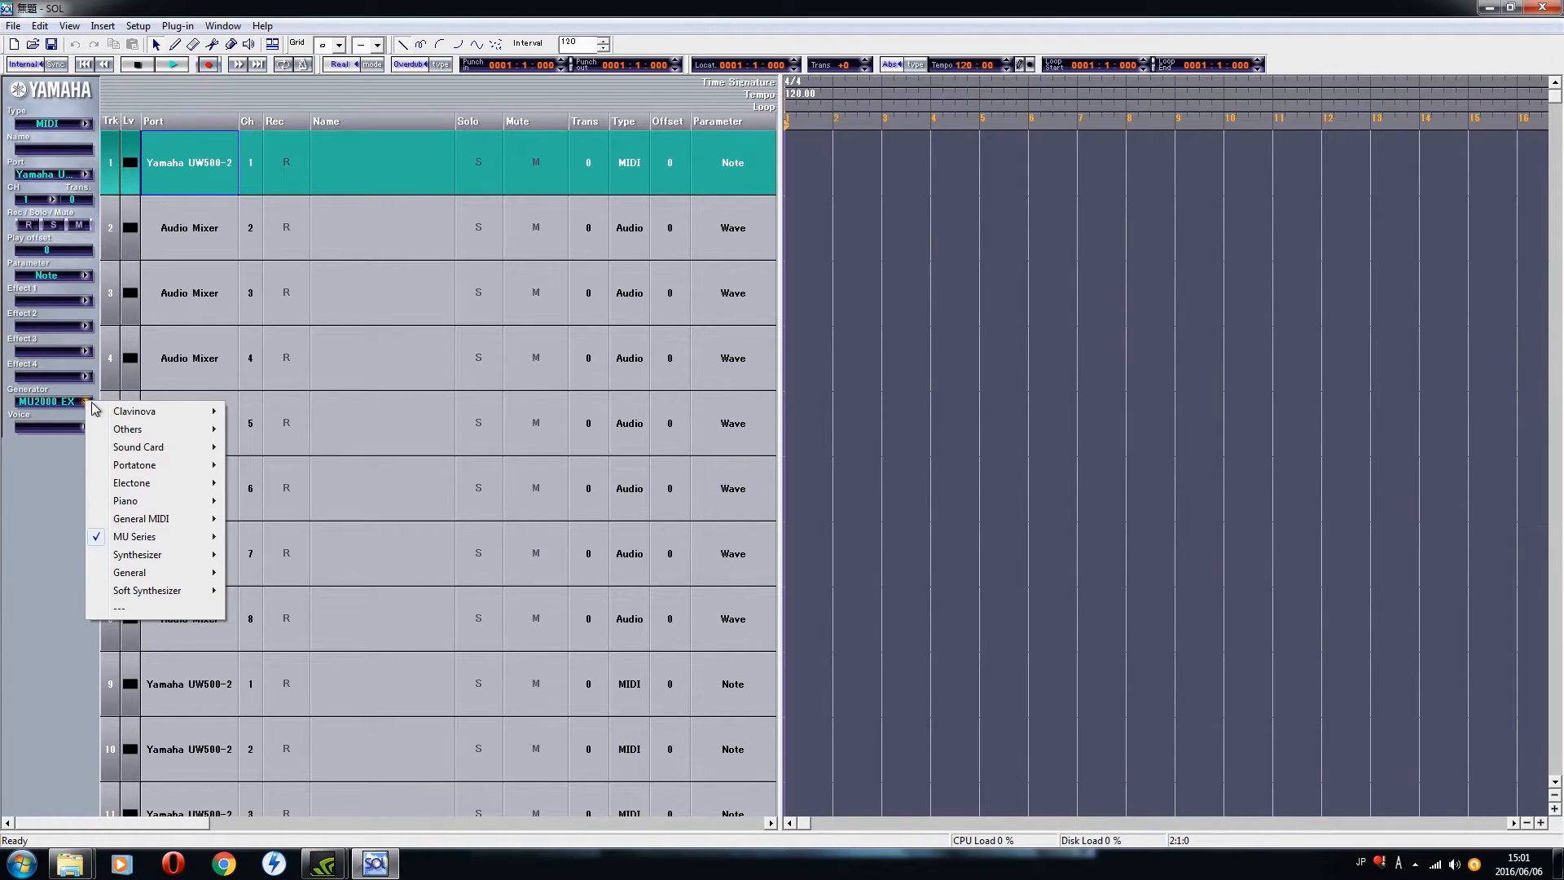
{"action": "mouse_move", "coordinate": [164, 413]}
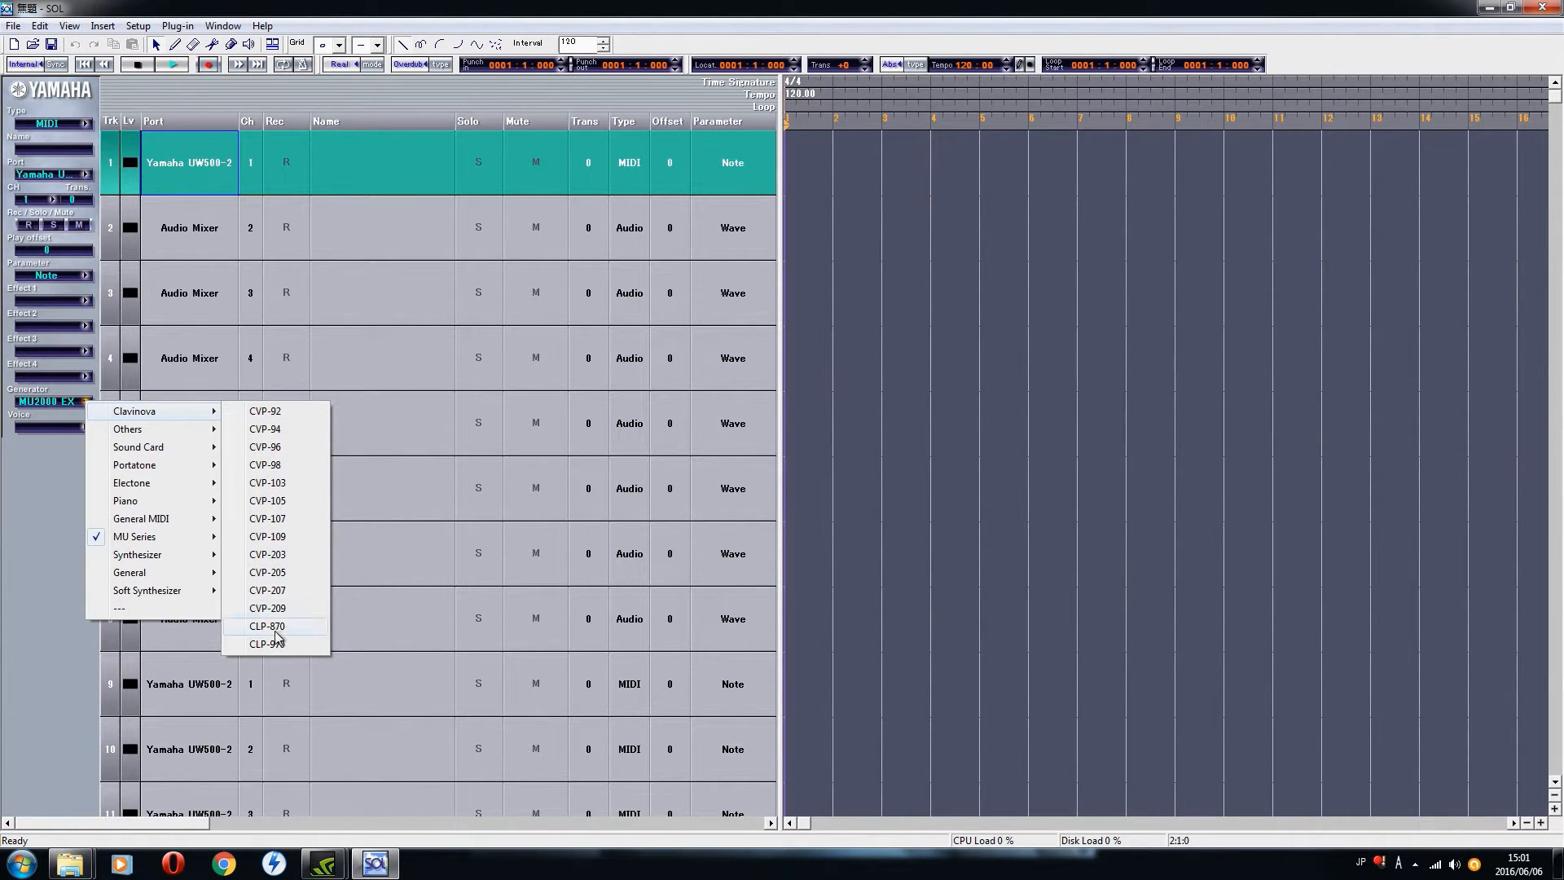
{"action": "mouse_move", "coordinate": [191, 440]}
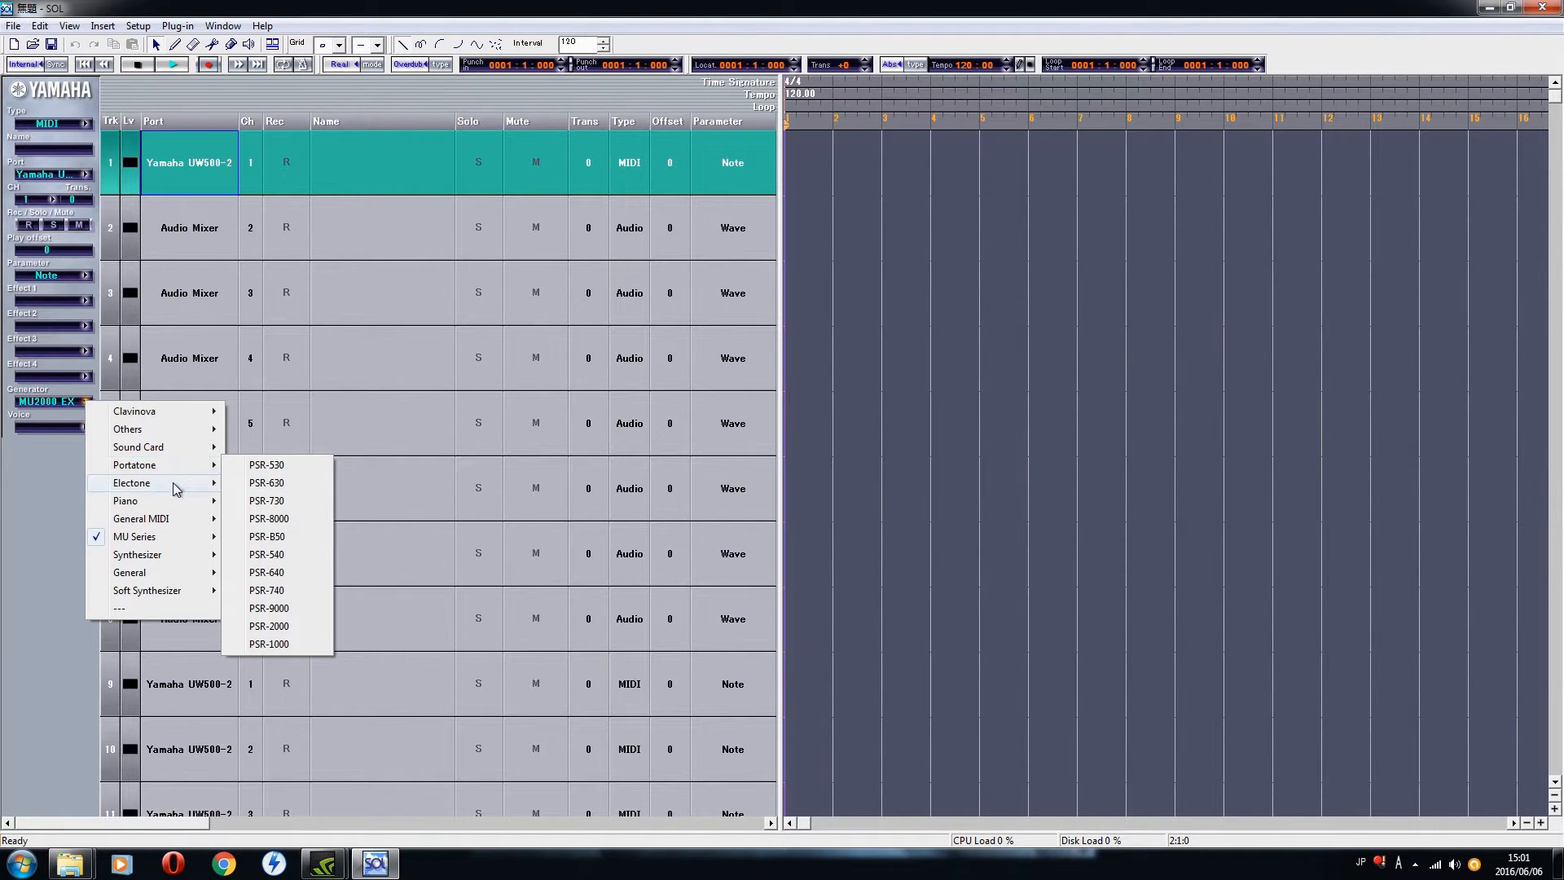
{"action": "mouse_move", "coordinate": [170, 506]}
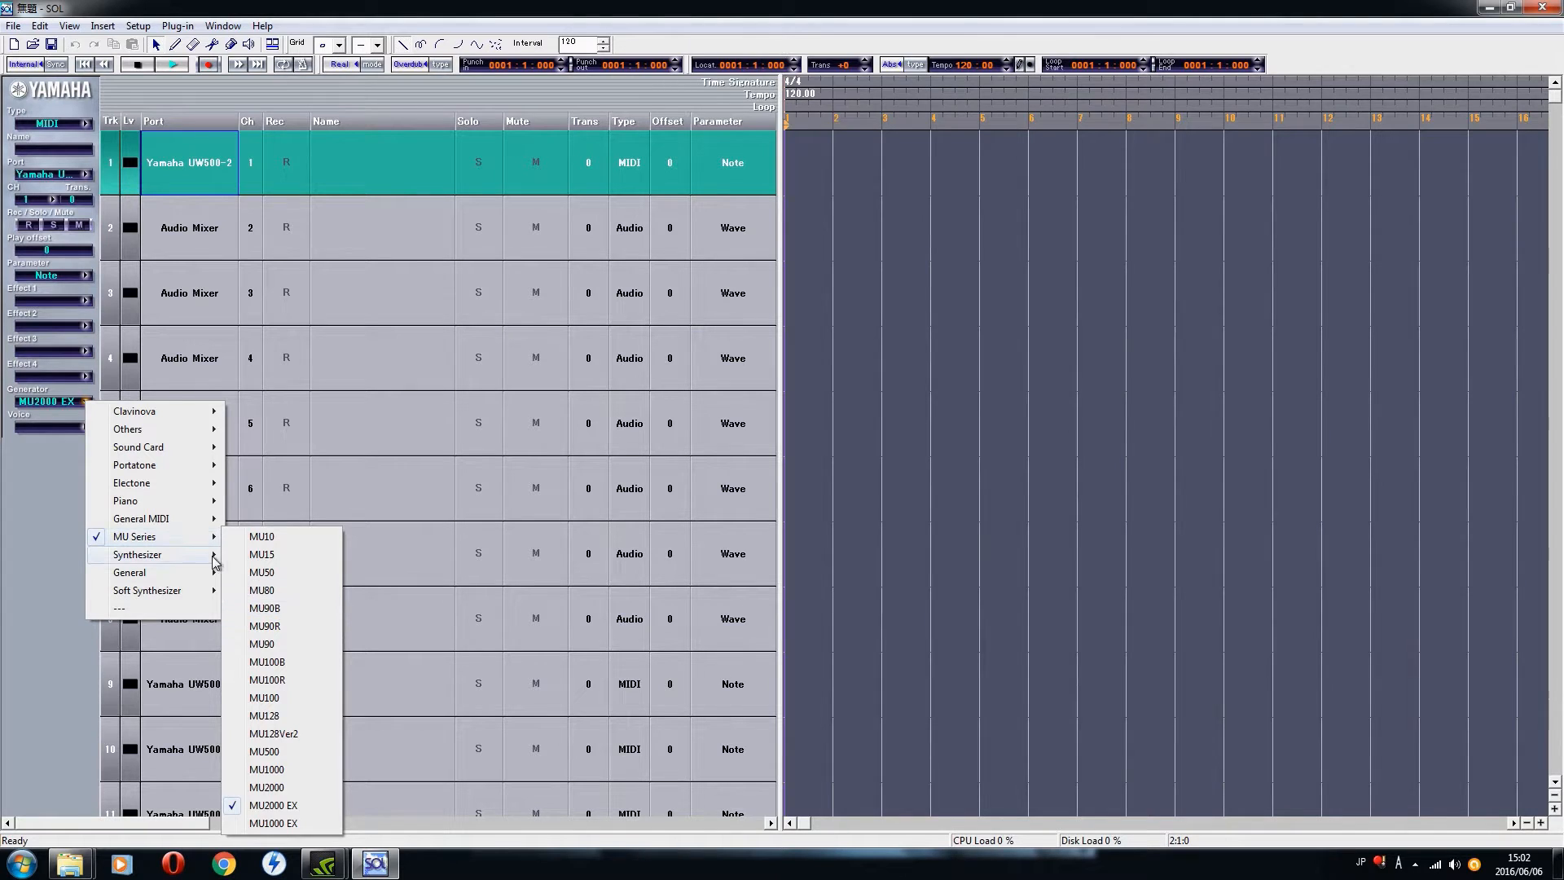
{"action": "mouse_move", "coordinate": [174, 595]}
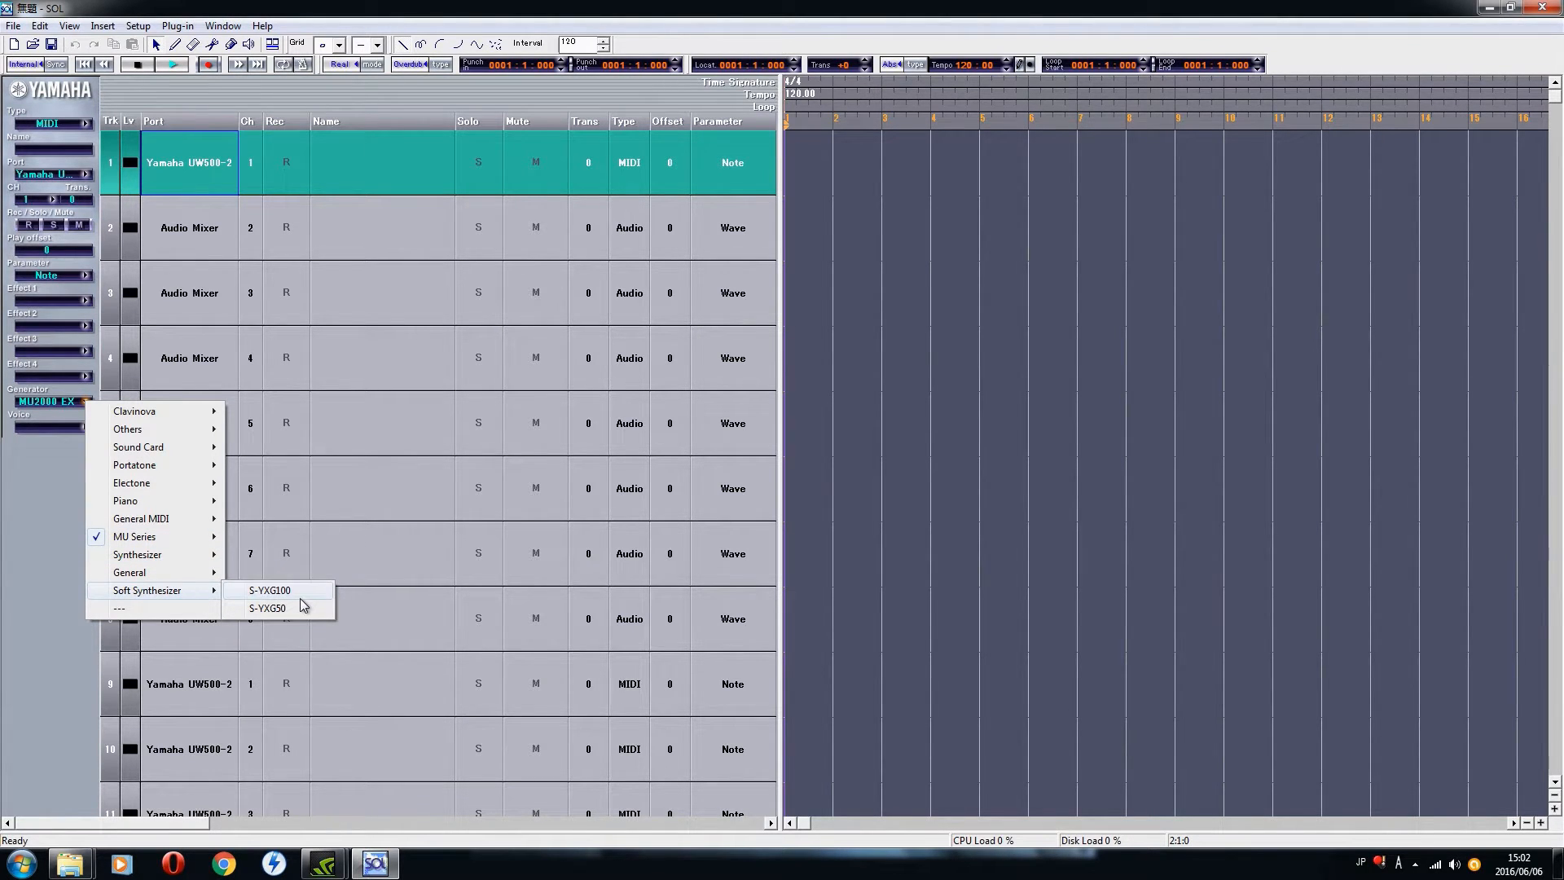
{"action": "left_click", "coordinate": [863, 230]}
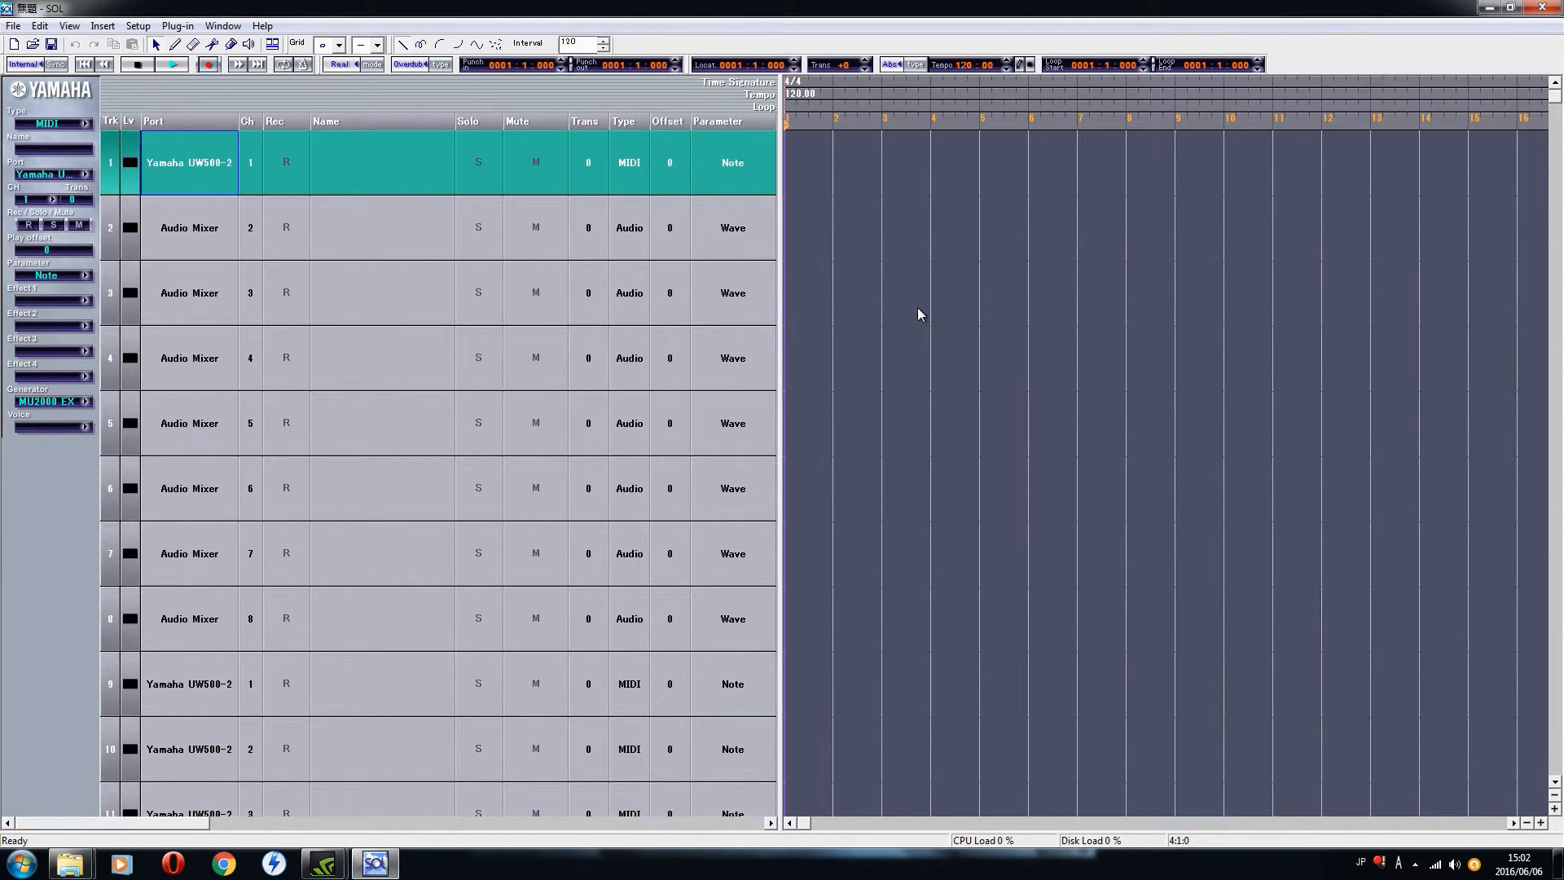
Step: Open the XG Editor plug-in, look over its multi-part mixer, and close it
{"action": "left_click", "coordinate": [182, 27]}
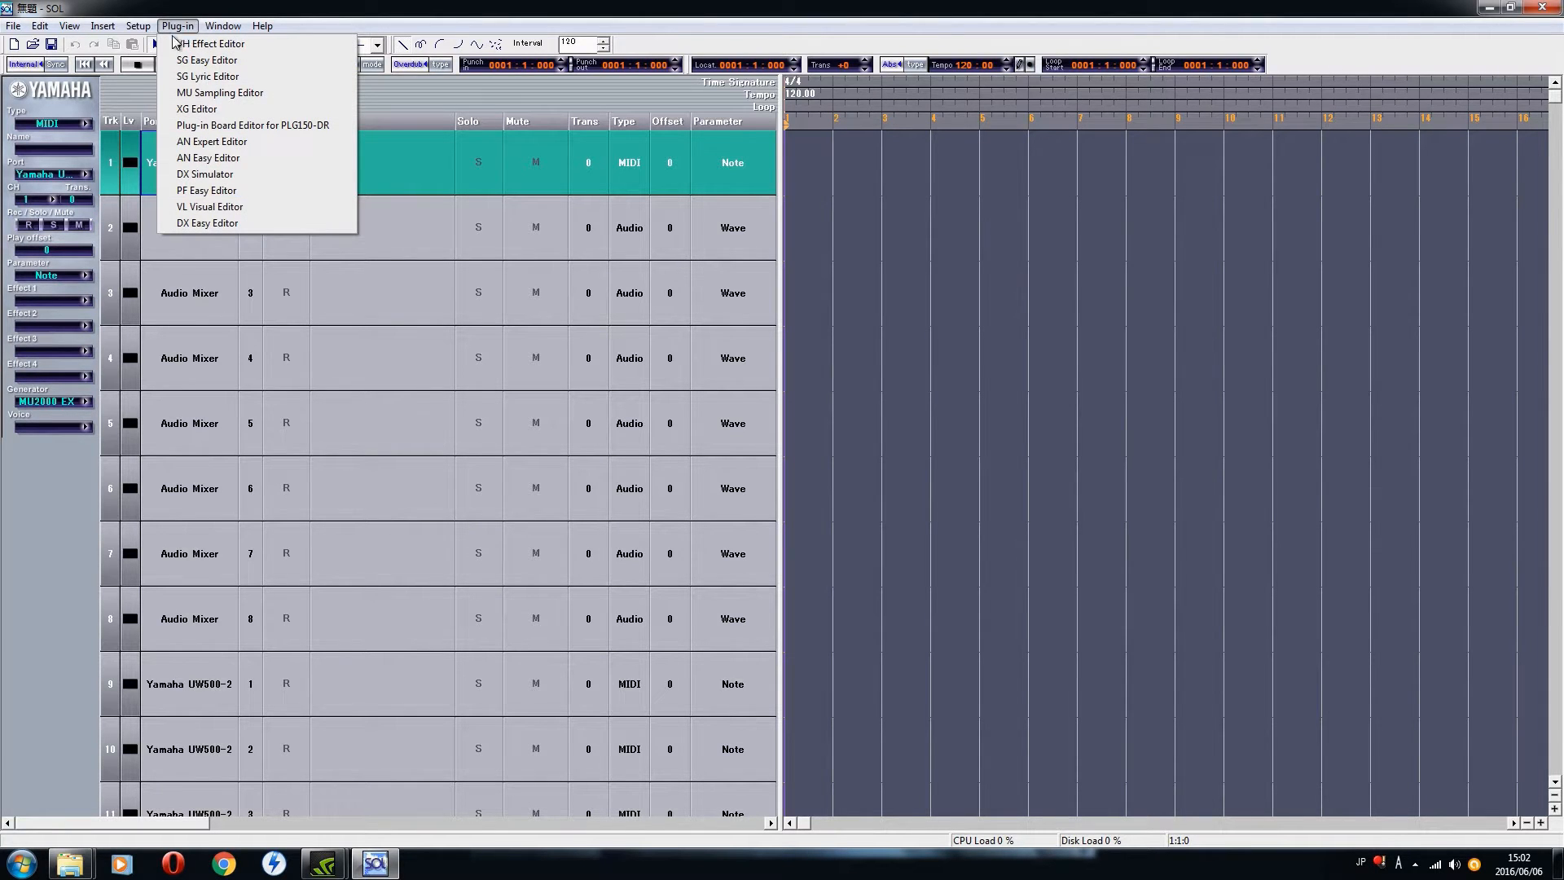
{"action": "left_click", "coordinate": [236, 110]}
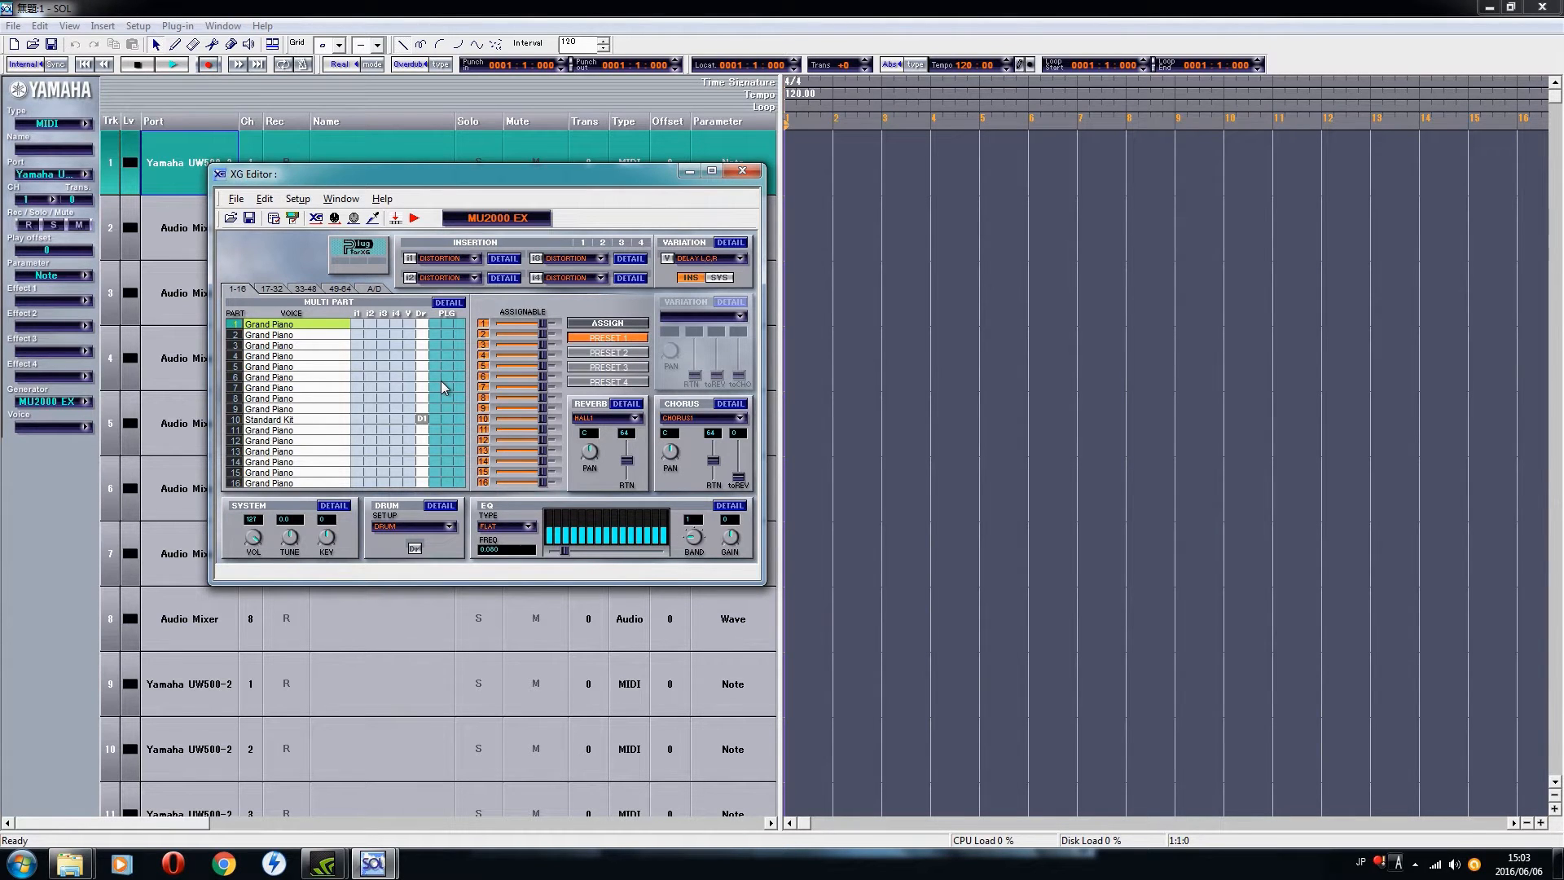
{"action": "mouse_move", "coordinate": [437, 177]}
{"action": "left_mouse_down"}
{"action": "mouse_move", "coordinate": [457, 184]}
{"action": "mouse_move", "coordinate": [418, 191]}
{"action": "mouse_move", "coordinate": [454, 195]}
{"action": "left_mouse_up"}
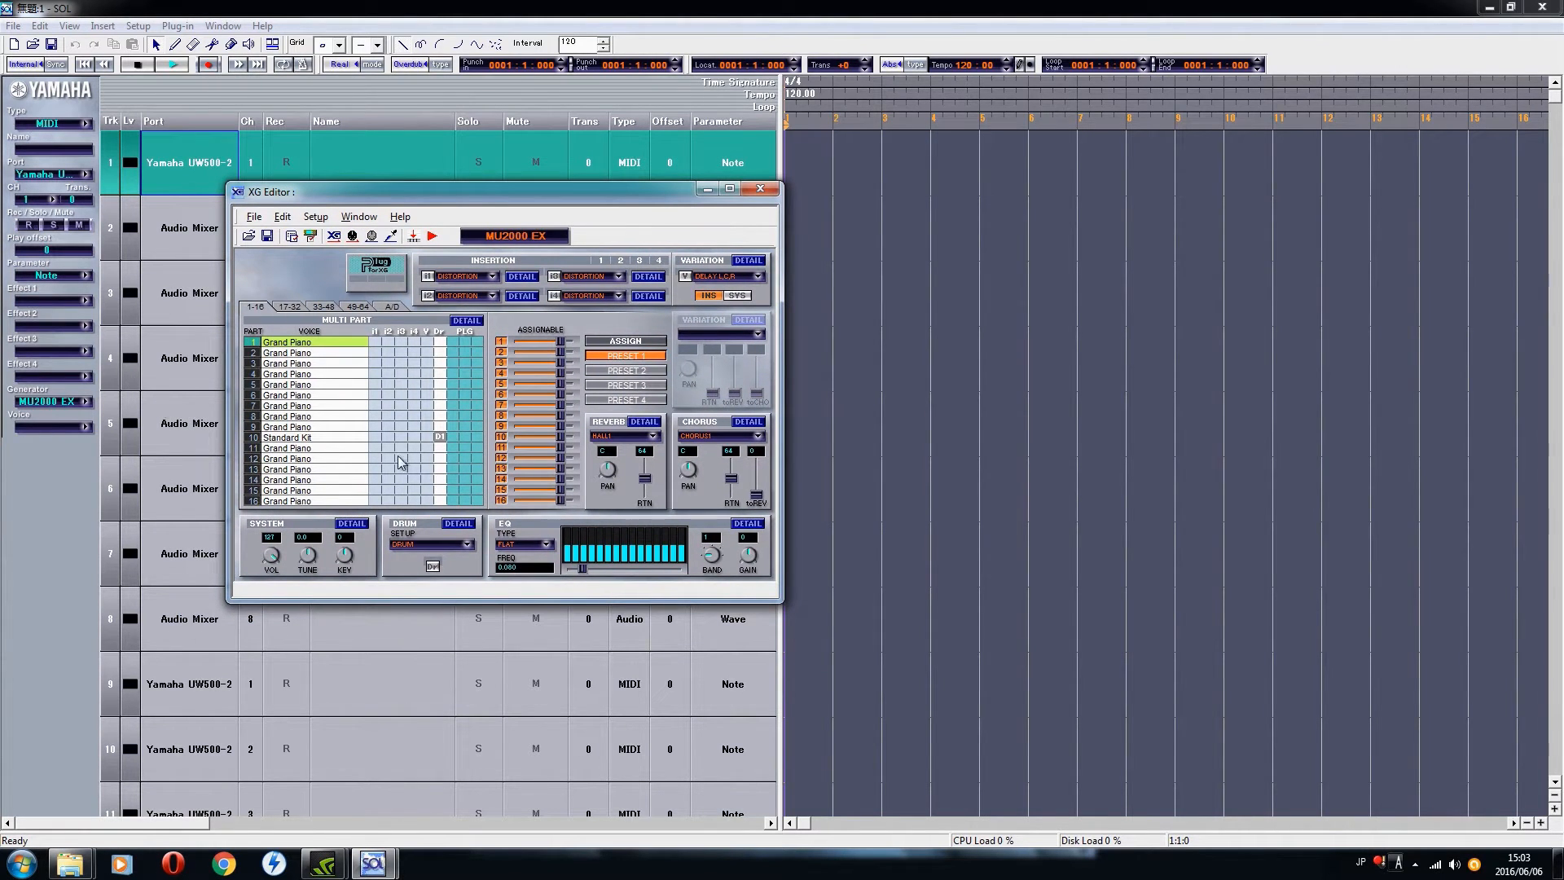
{"action": "left_click", "coordinate": [757, 189]}
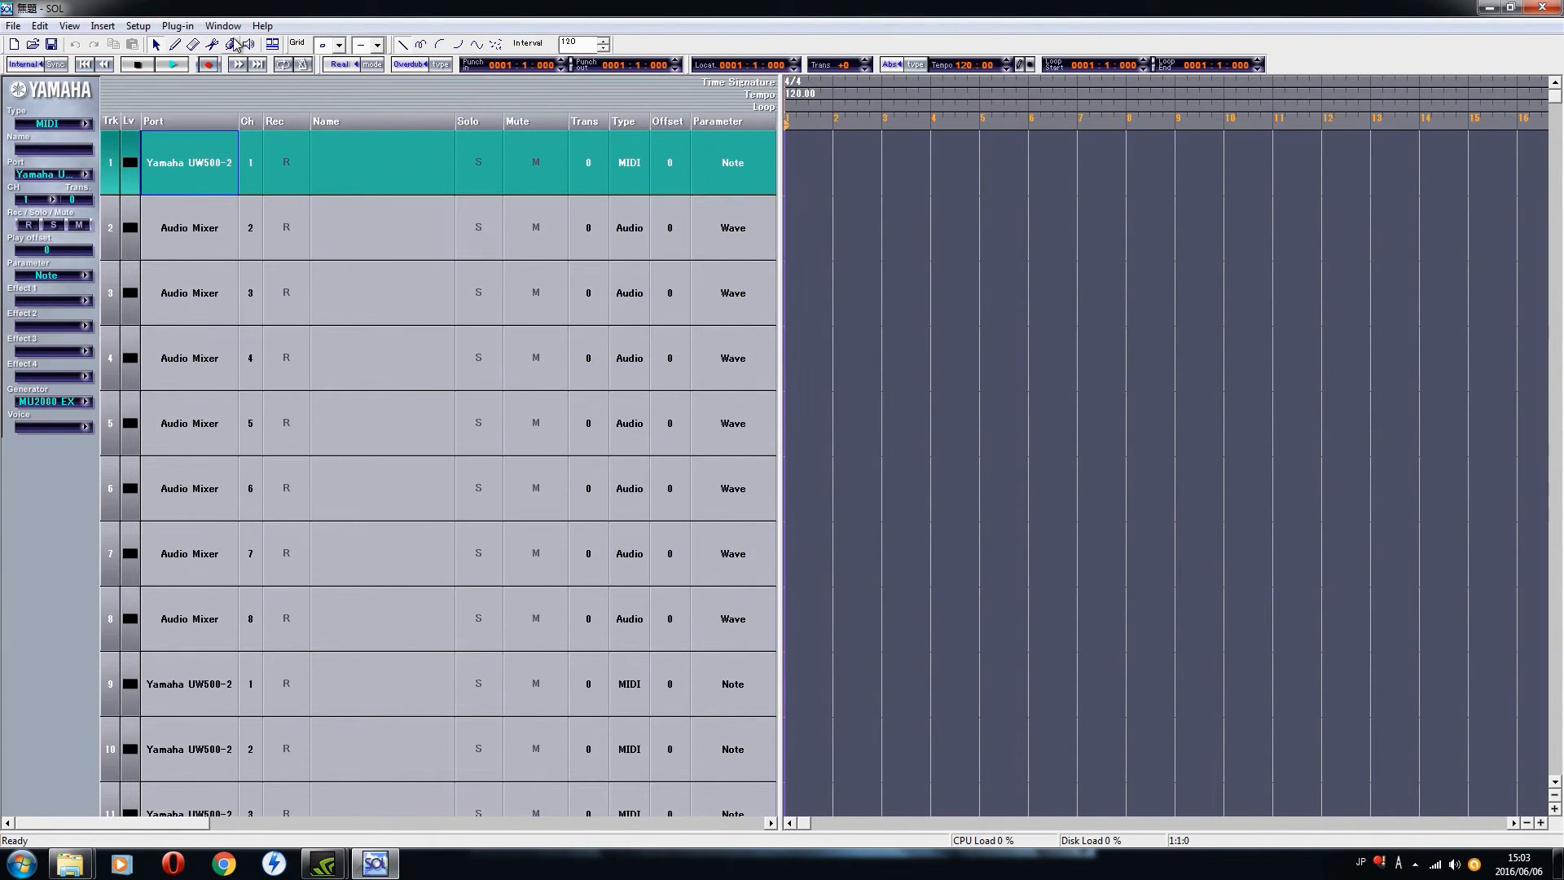
Step: Open the DX Easy Editor plug-in for part 1, look over its operator controls, and close it
{"action": "left_click", "coordinate": [177, 25]}
{"action": "left_click", "coordinate": [218, 220]}
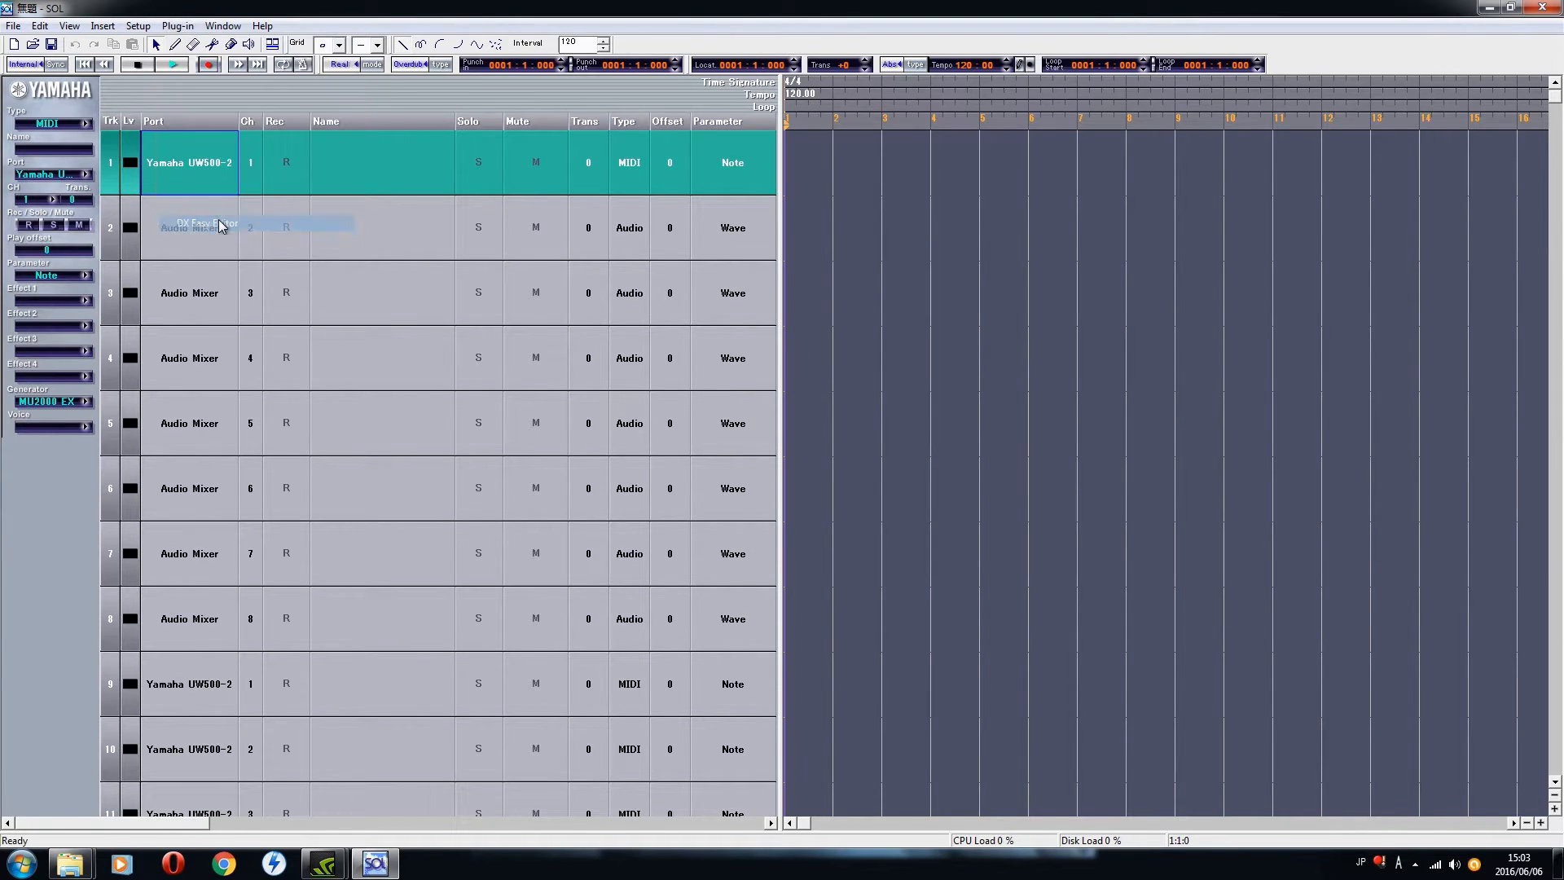
{"action": "left_click", "coordinate": [882, 437]}
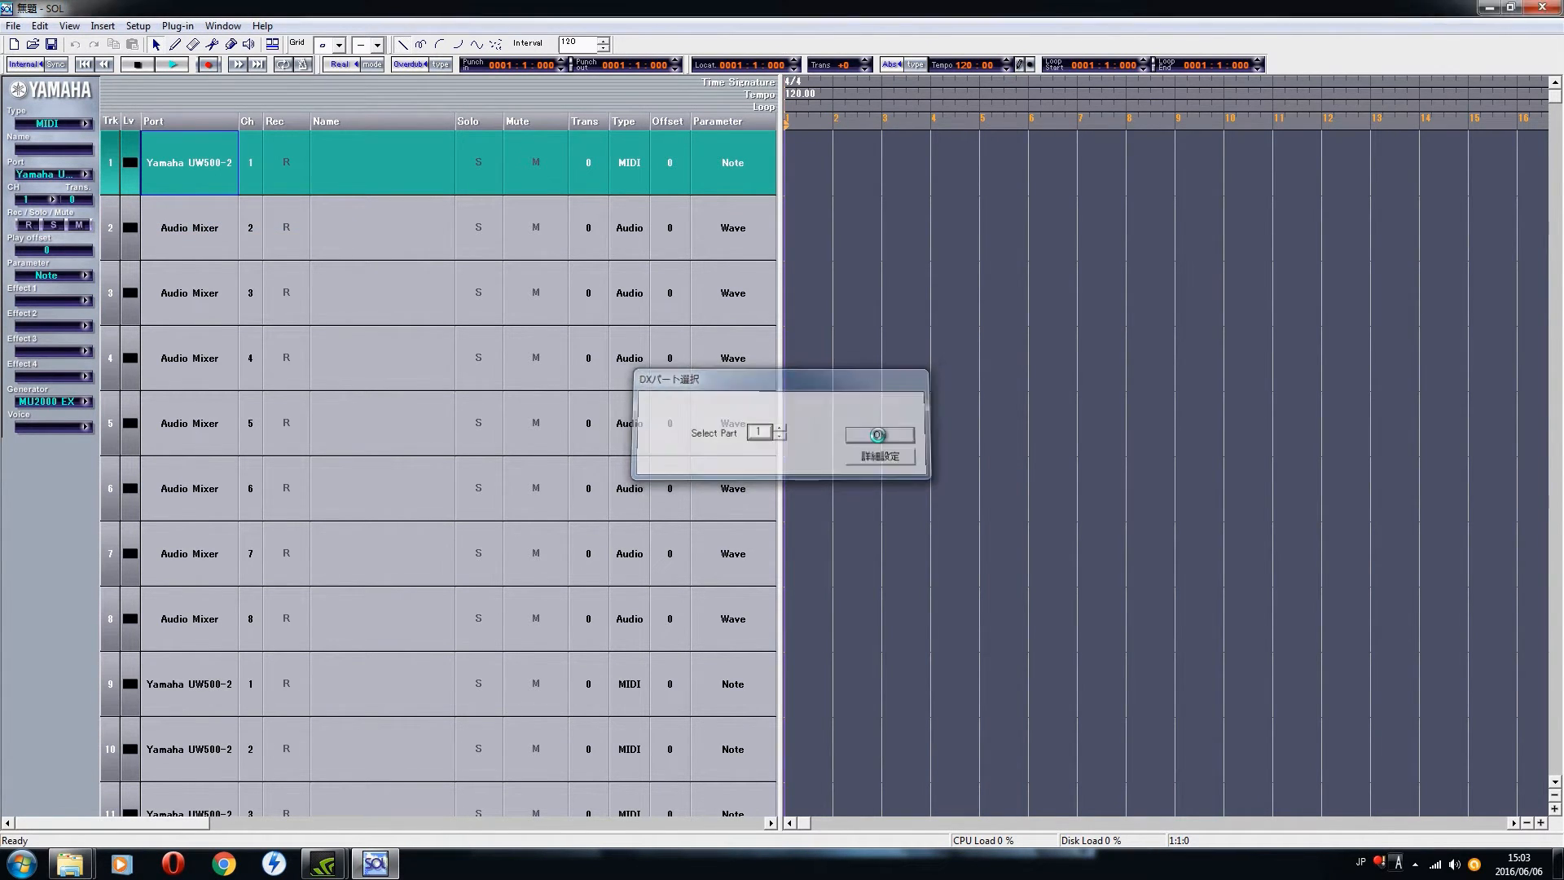
{"action": "left_click_drag", "start_coordinate": [386, 195], "coordinate": [408, 199]}
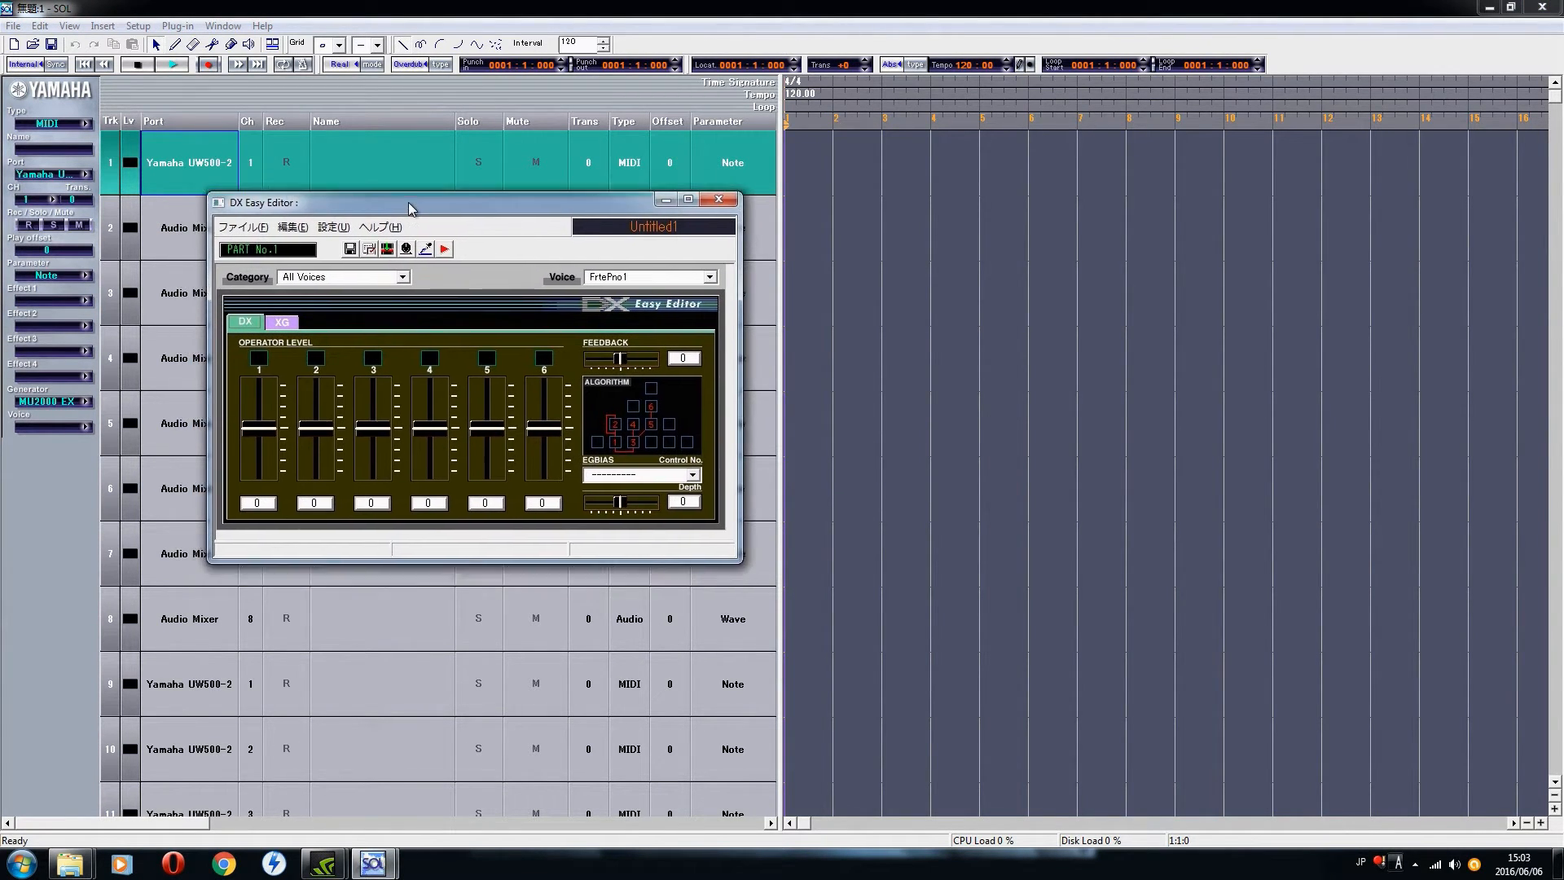
{"action": "mouse_move", "coordinate": [737, 557]}
{"action": "left_mouse_down"}
{"action": "mouse_move", "coordinate": [805, 633]}
{"action": "mouse_move", "coordinate": [748, 554]}
{"action": "left_mouse_up"}
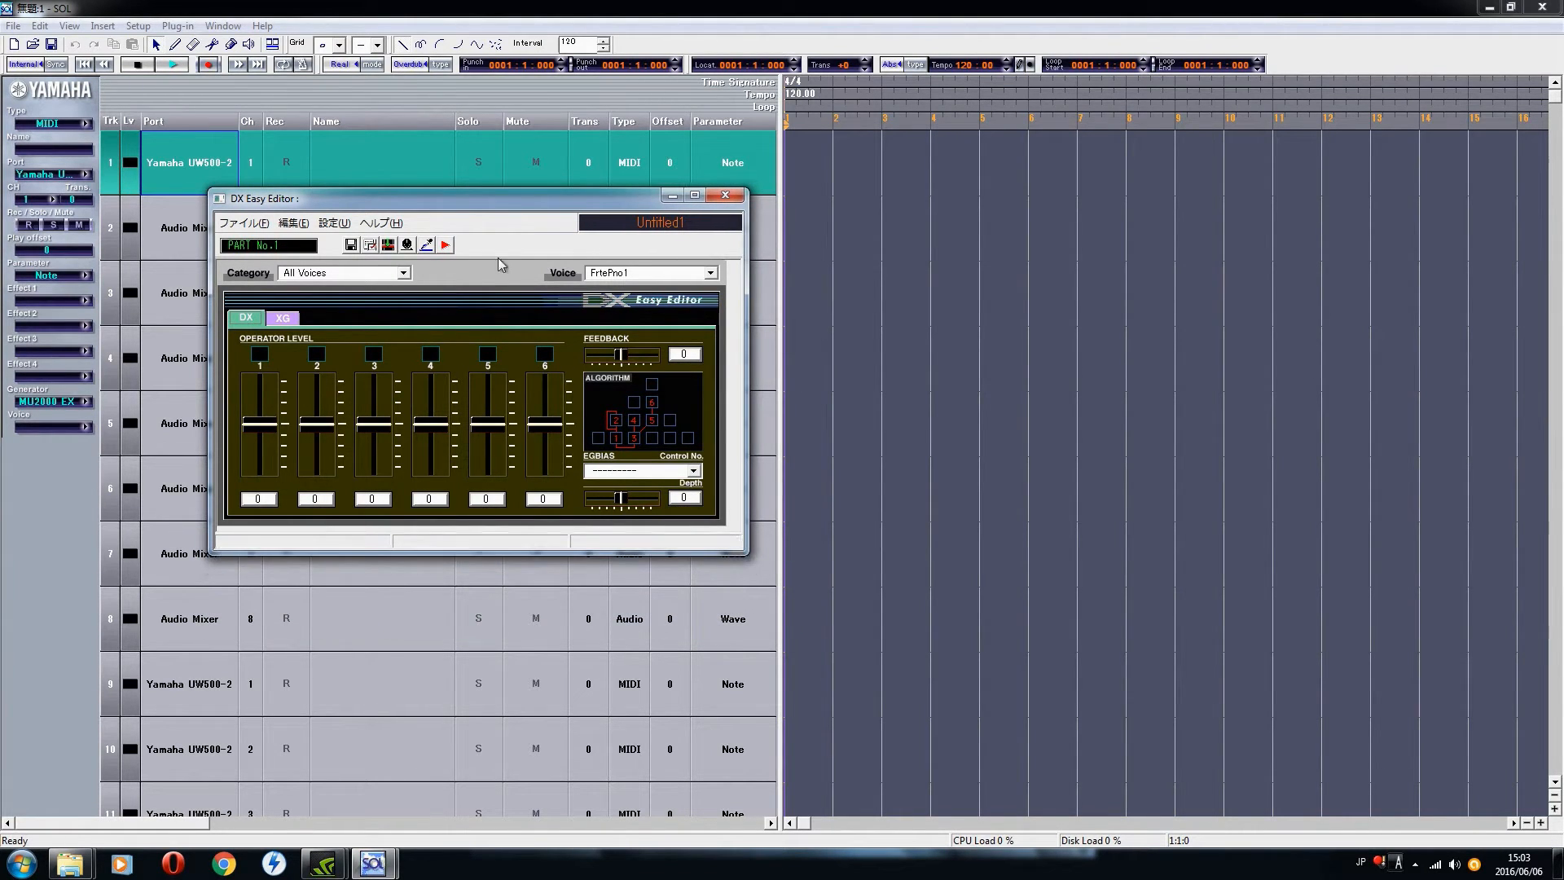
{"action": "left_click", "coordinate": [725, 196]}
Step: Open the MU Sampling Editor plug-in, inspect the Voice entry and its editing commands, and close the editor
{"action": "left_click", "coordinate": [177, 25]}
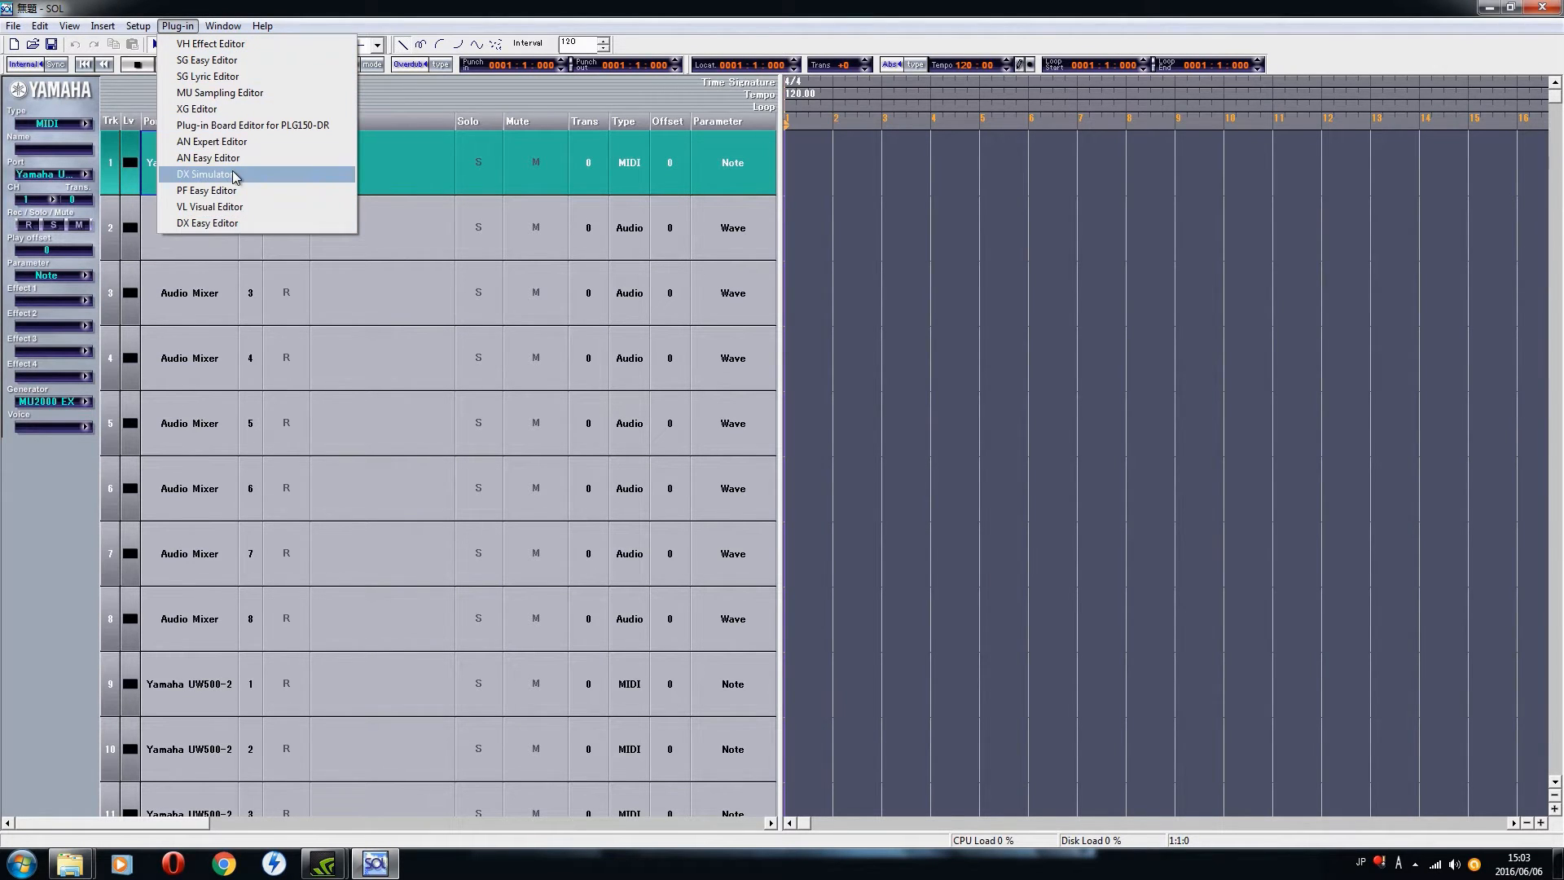
{"action": "left_click", "coordinate": [231, 97]}
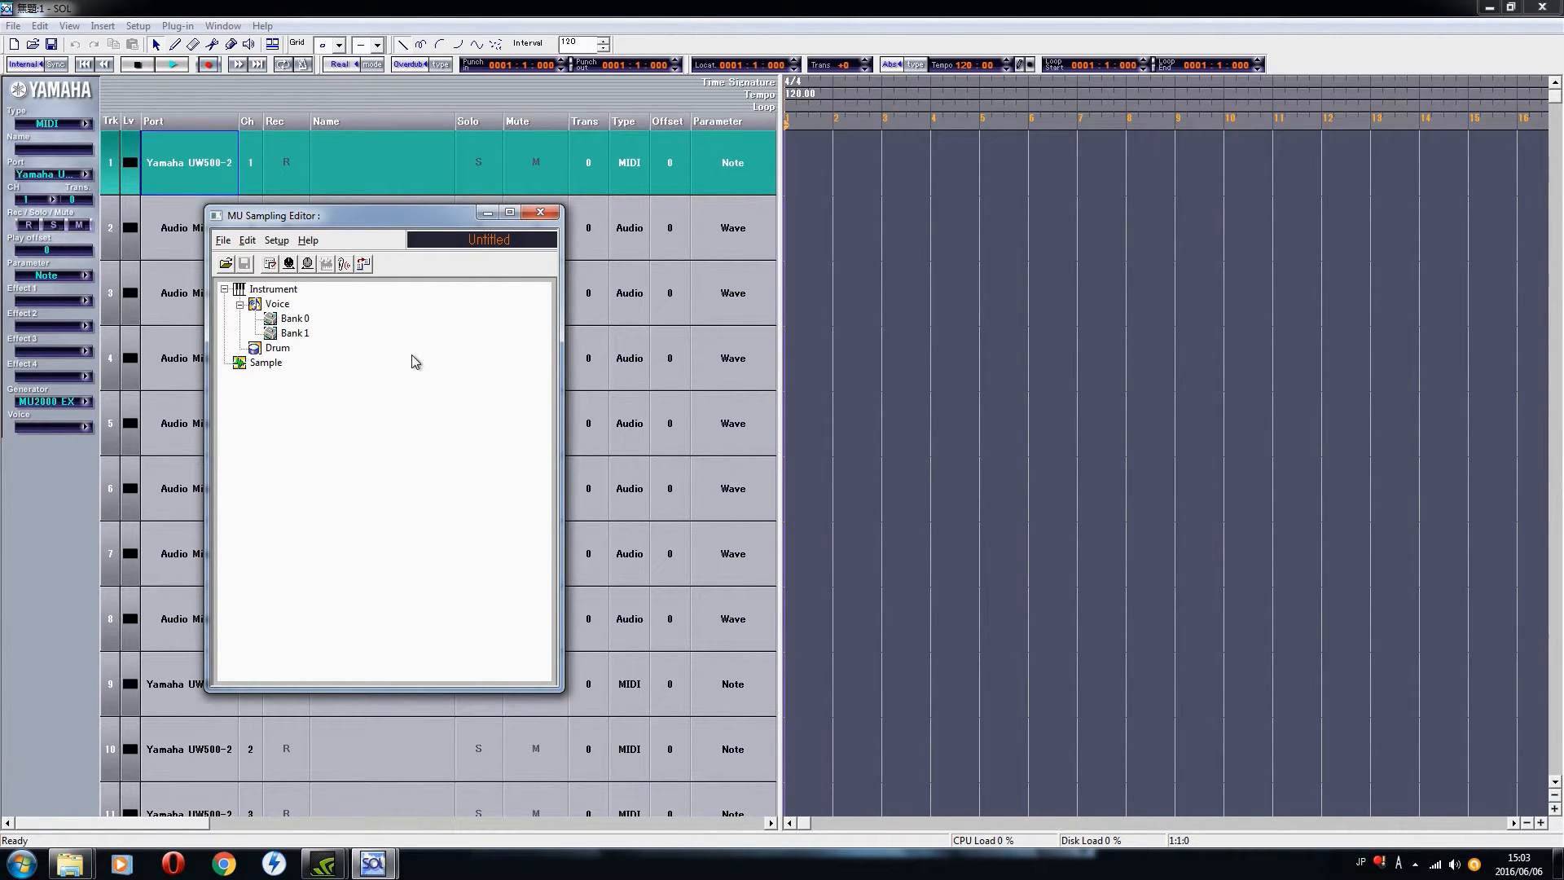
{"action": "left_click", "coordinate": [254, 292]}
{"action": "left_click", "coordinate": [275, 306]}
{"action": "left_click", "coordinate": [244, 240]}
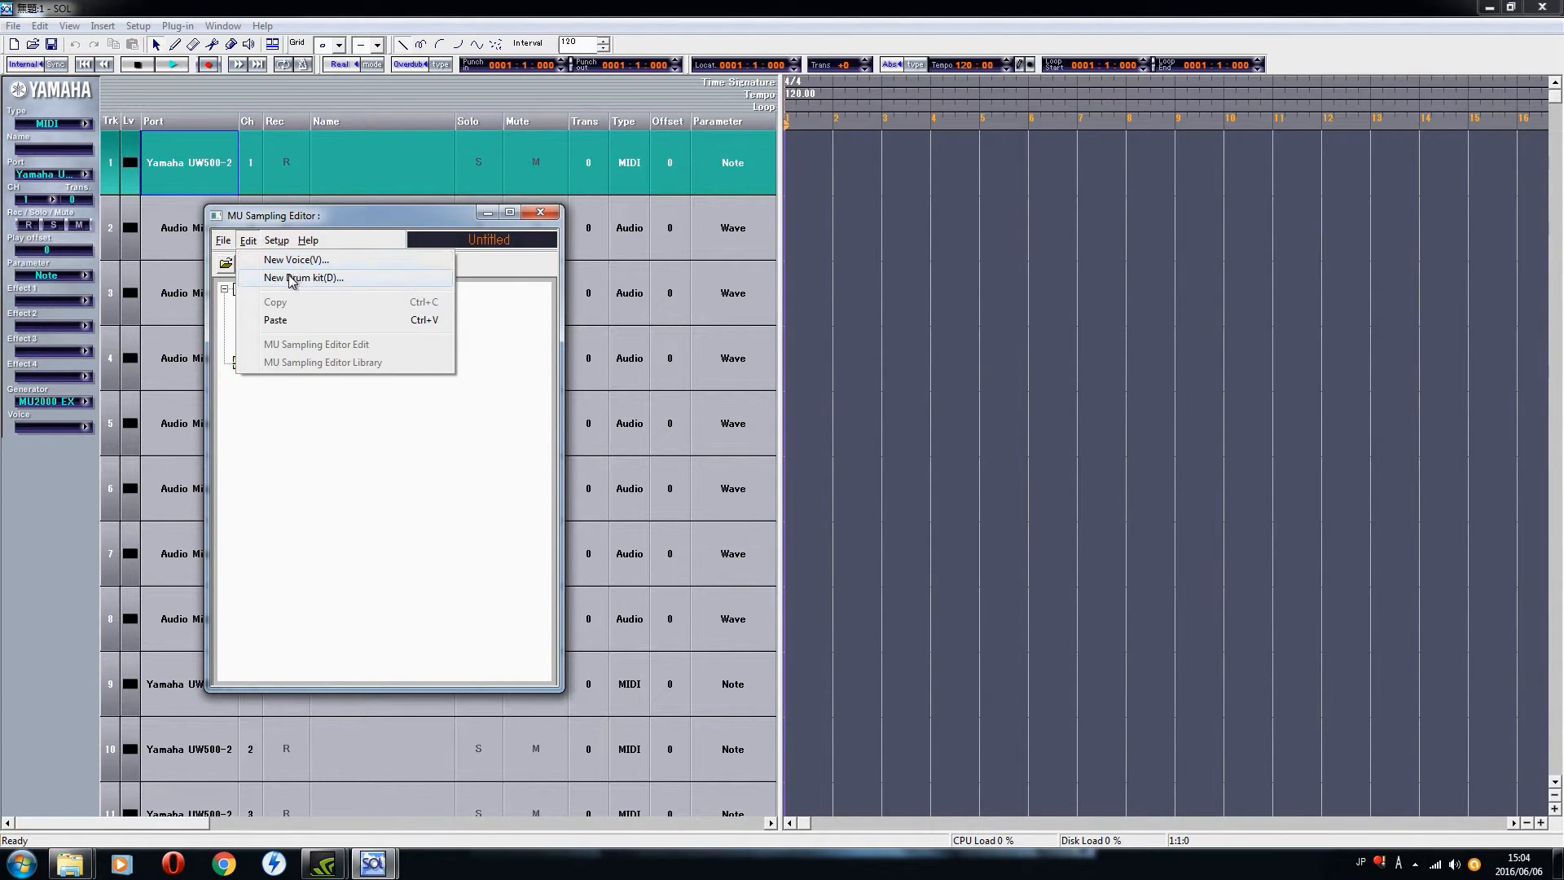
{"action": "left_click", "coordinate": [247, 241]}
{"action": "left_click_drag", "start_coordinate": [314, 216], "coordinate": [378, 212]}
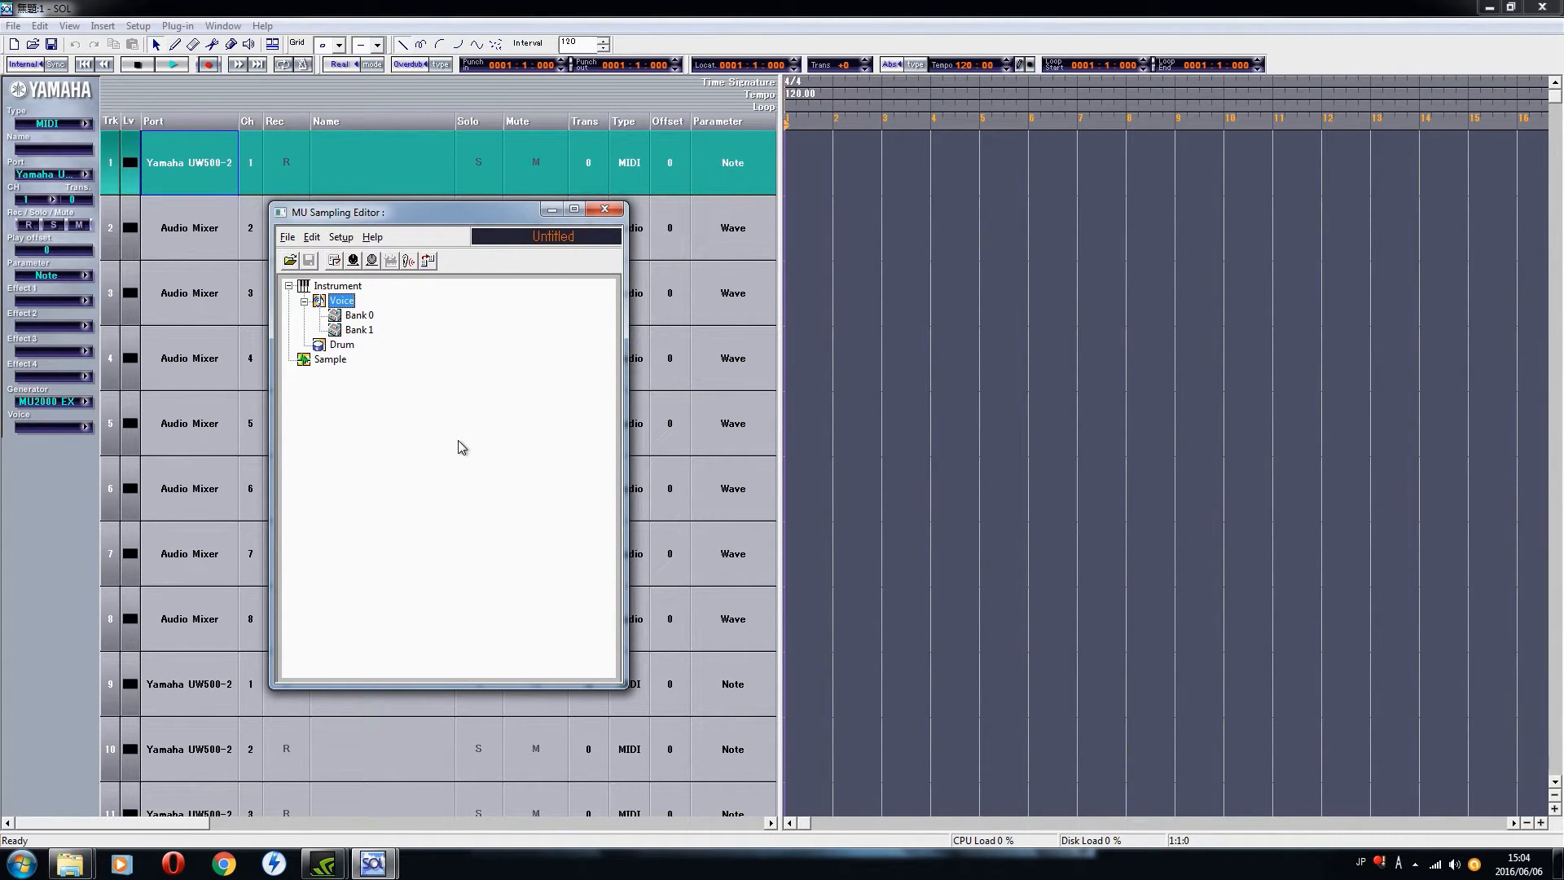
{"action": "left_click_drag", "start_coordinate": [446, 217], "coordinate": [453, 194]}
{"action": "left_click", "coordinate": [609, 190]}
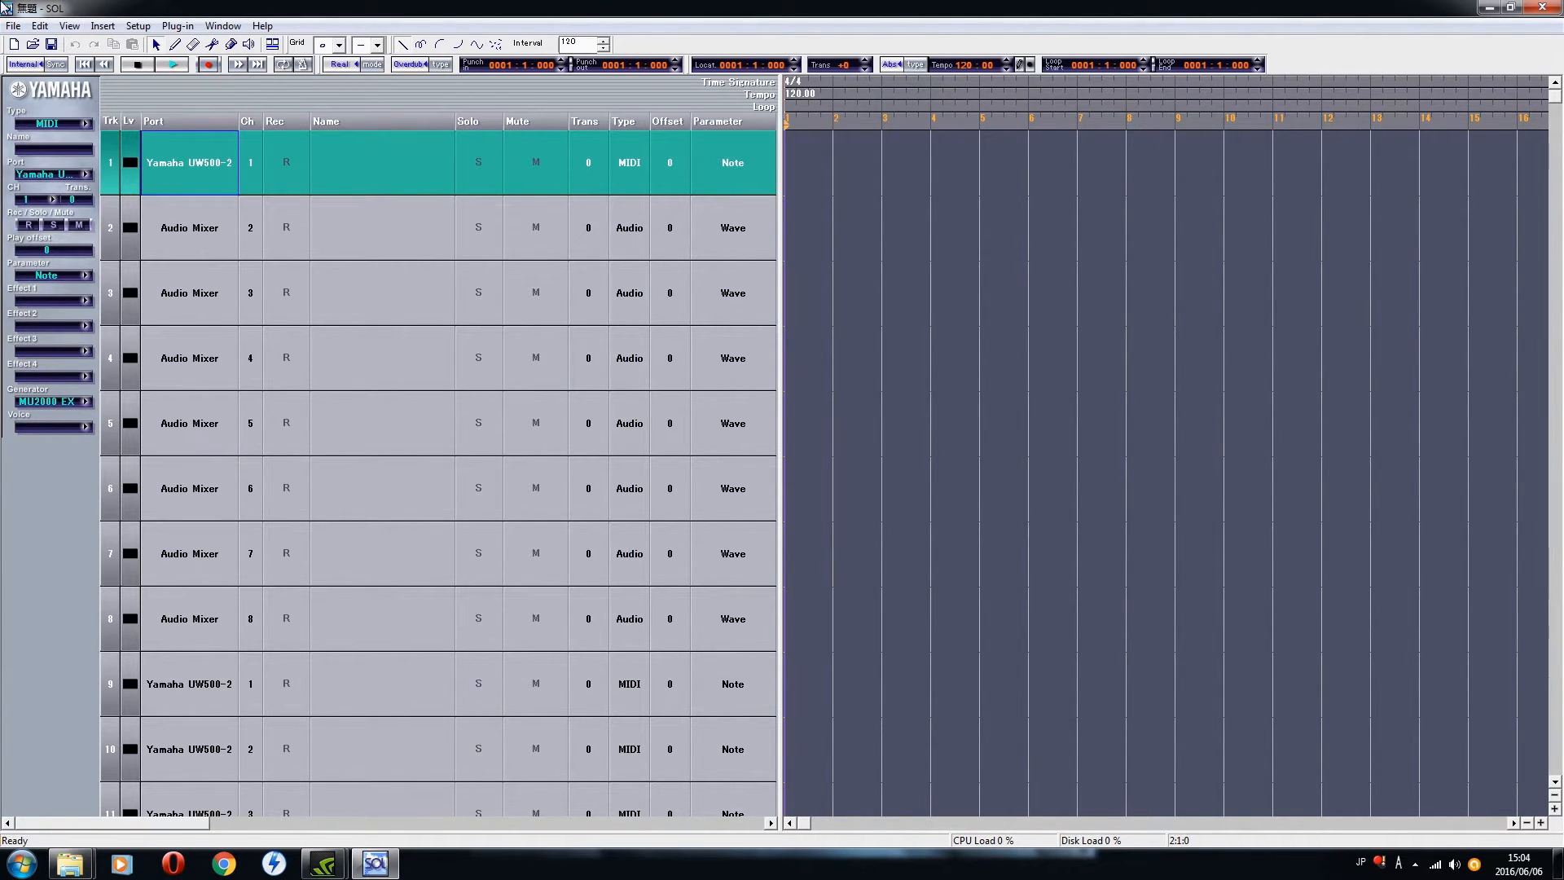
{"action": "left_click", "coordinate": [164, 27]}
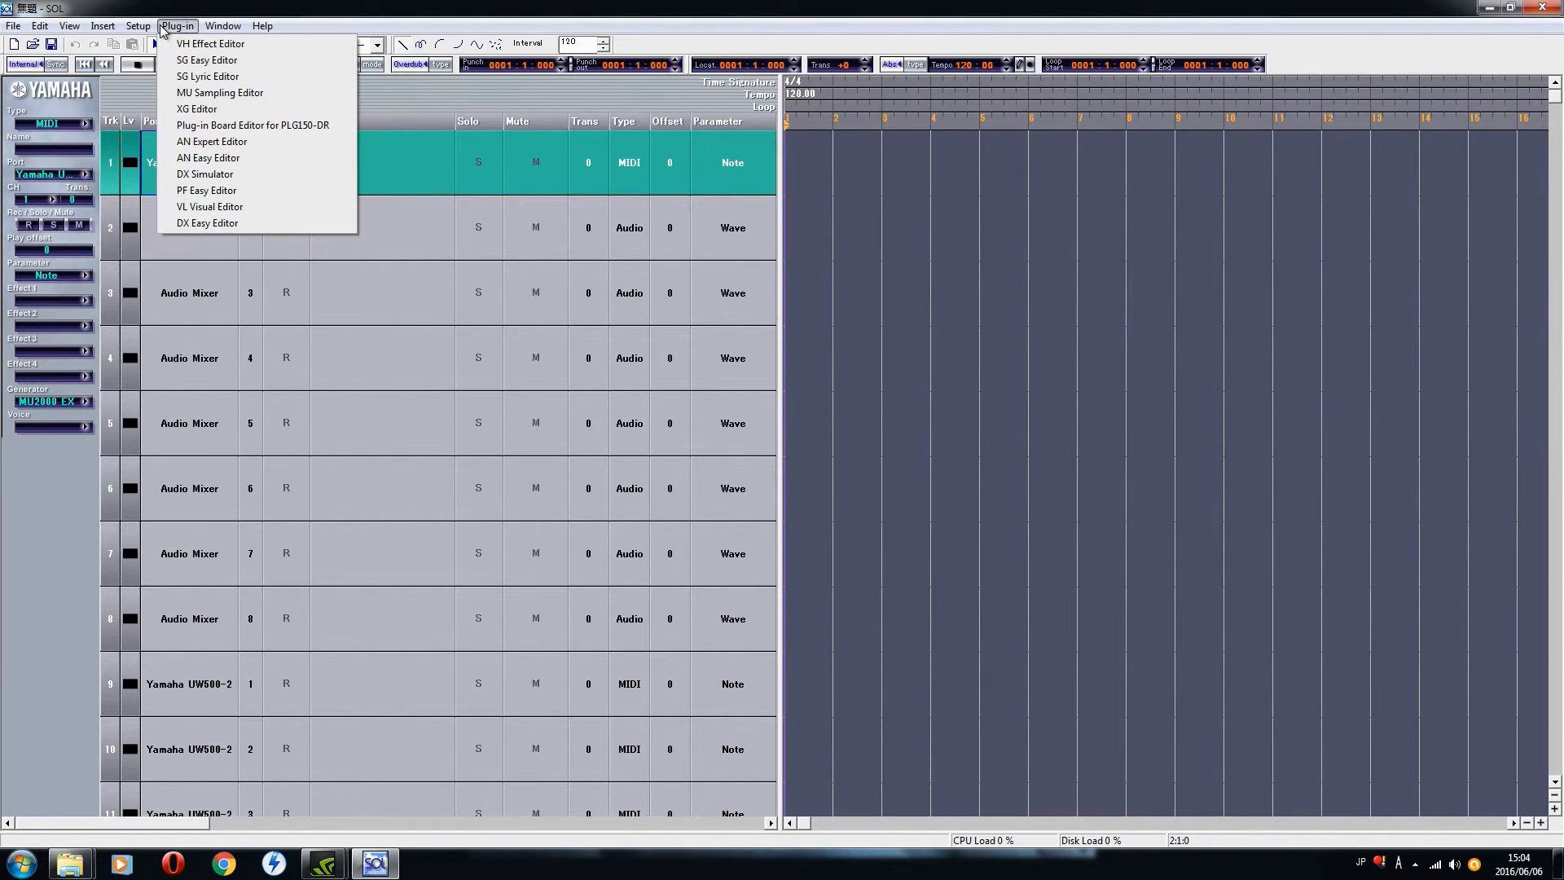
{"action": "left_click", "coordinate": [171, 28]}
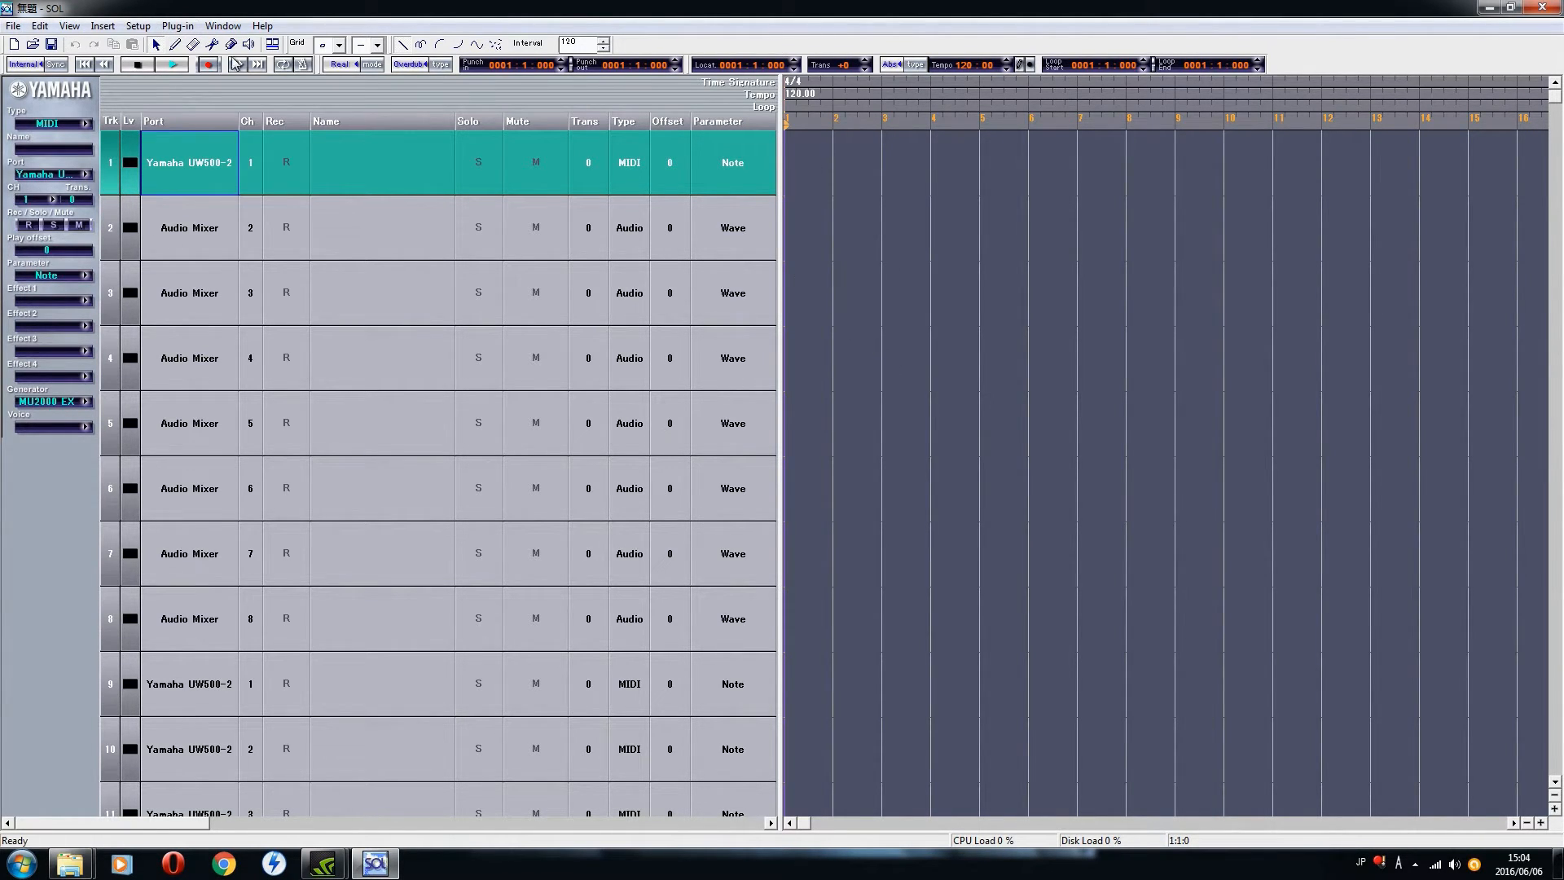
{"action": "left_click", "coordinate": [80, 32]}
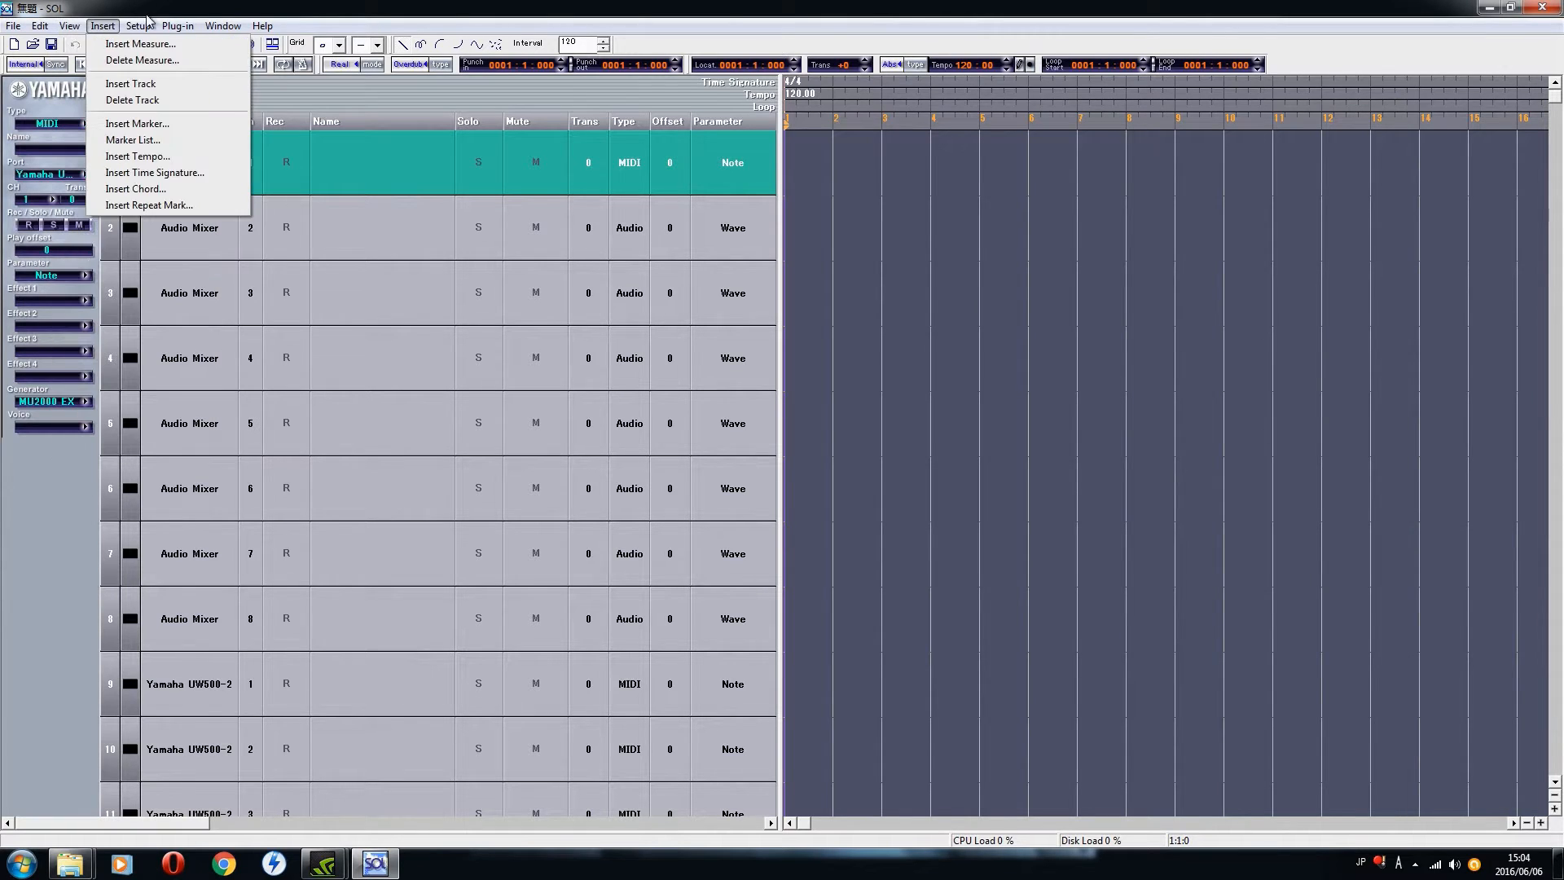
{"action": "mouse_move", "coordinate": [269, 29]}
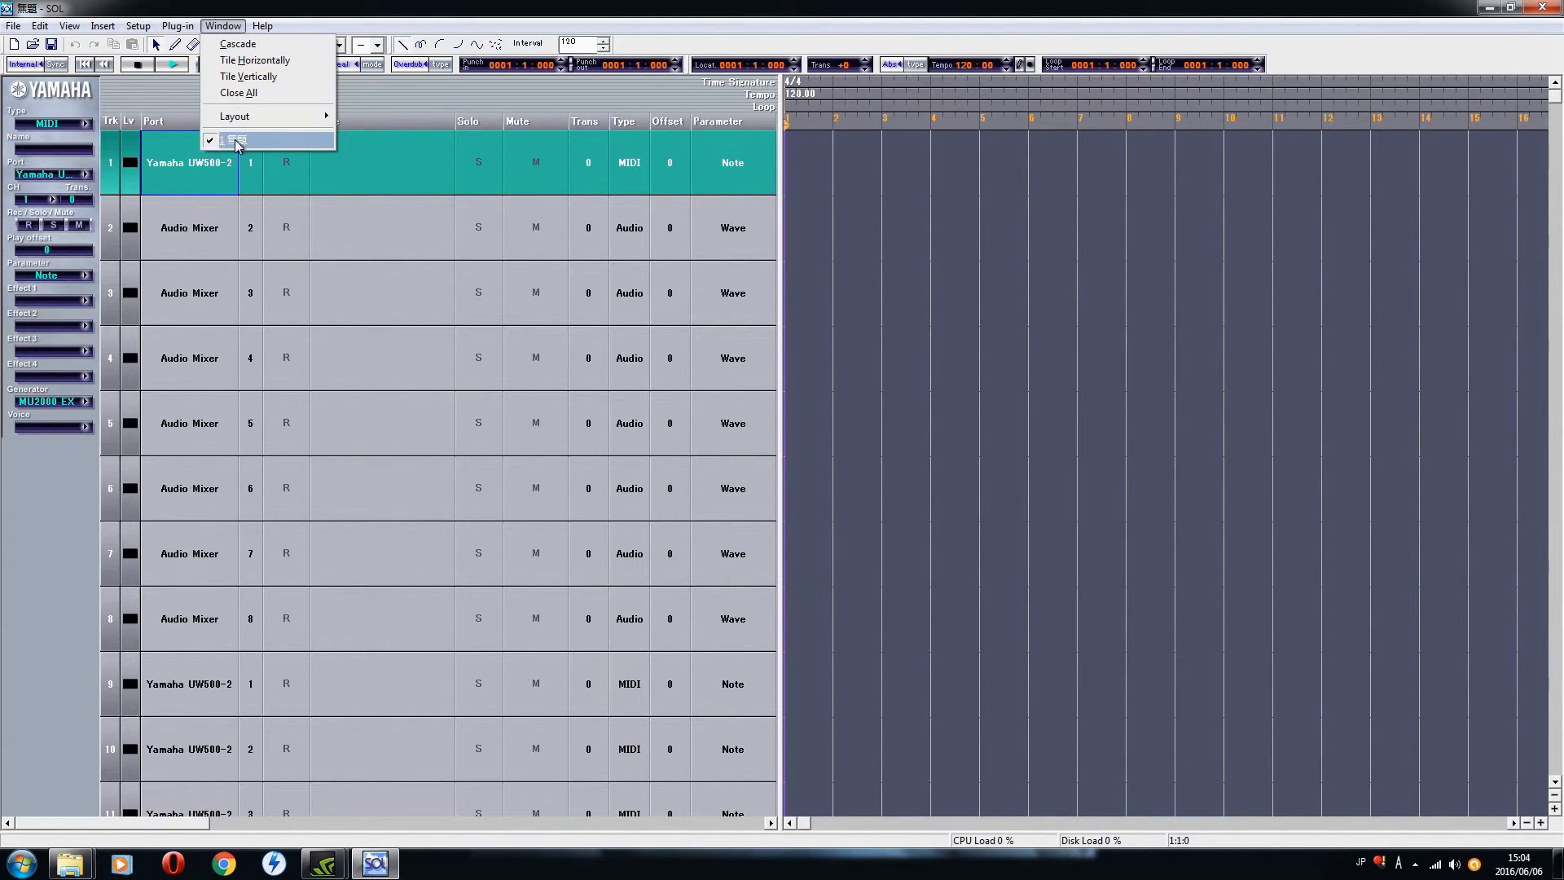
{"action": "mouse_move", "coordinate": [133, 32]}
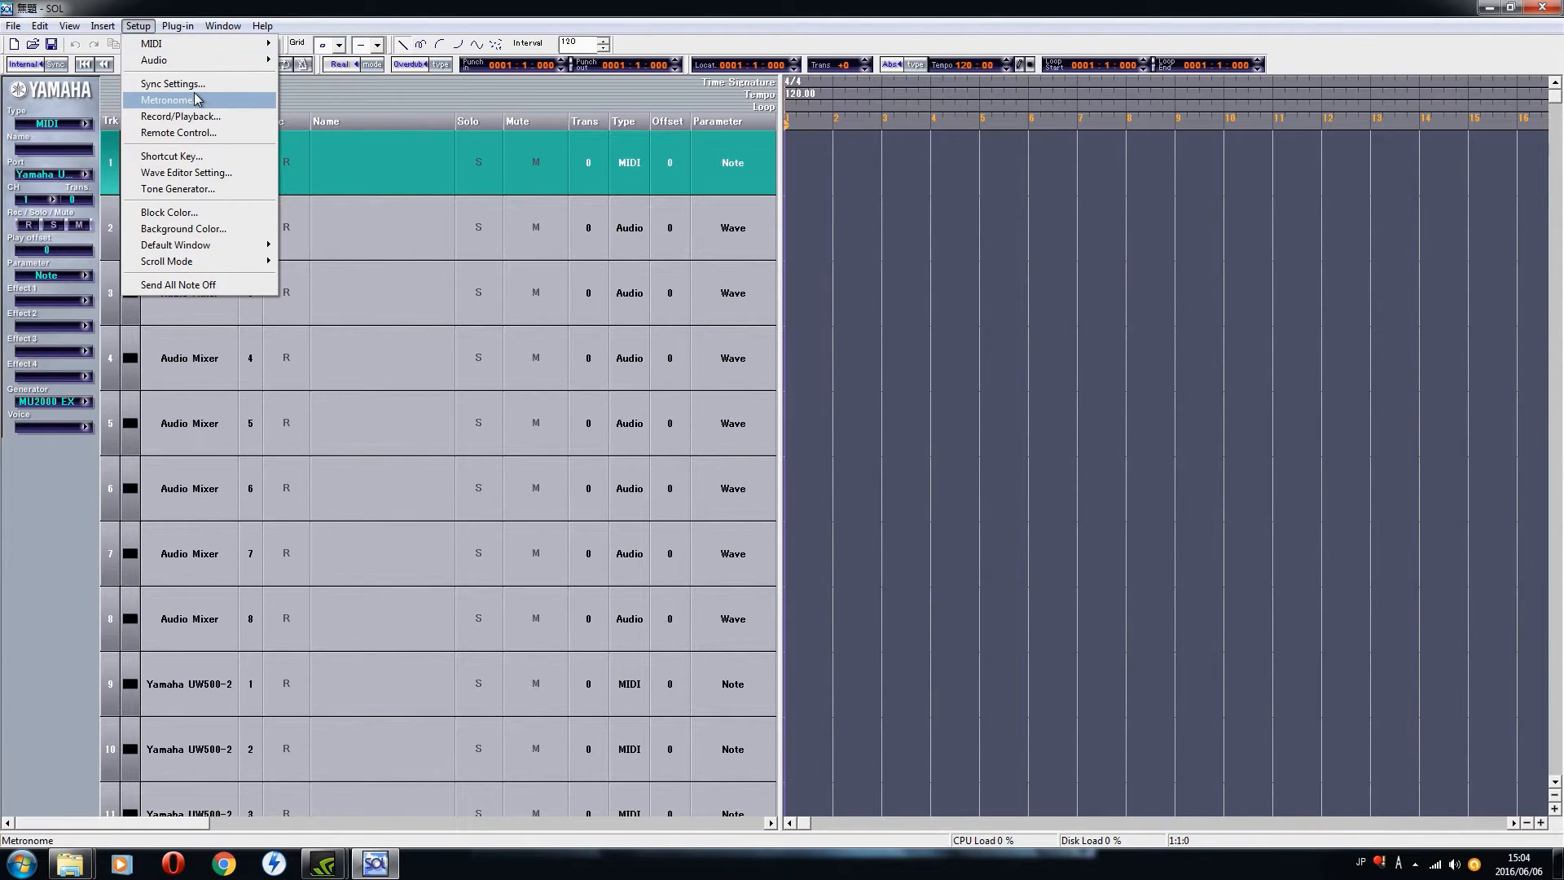
{"action": "left_click", "coordinate": [281, 6]}
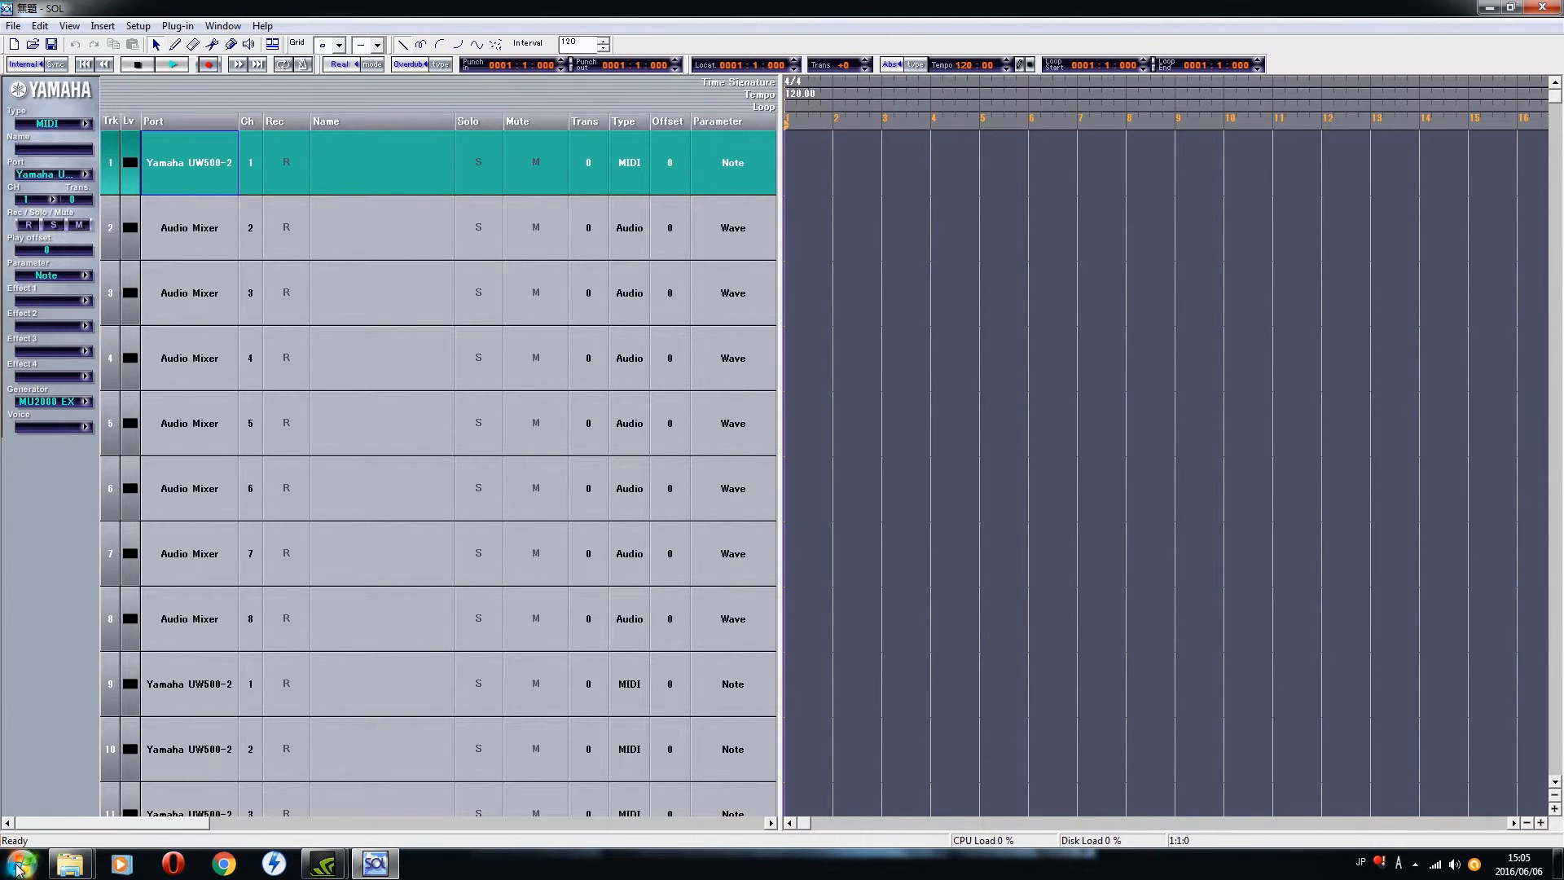
{"action": "left_click", "coordinate": [22, 863]}
{"action": "left_click", "coordinate": [248, 627]}
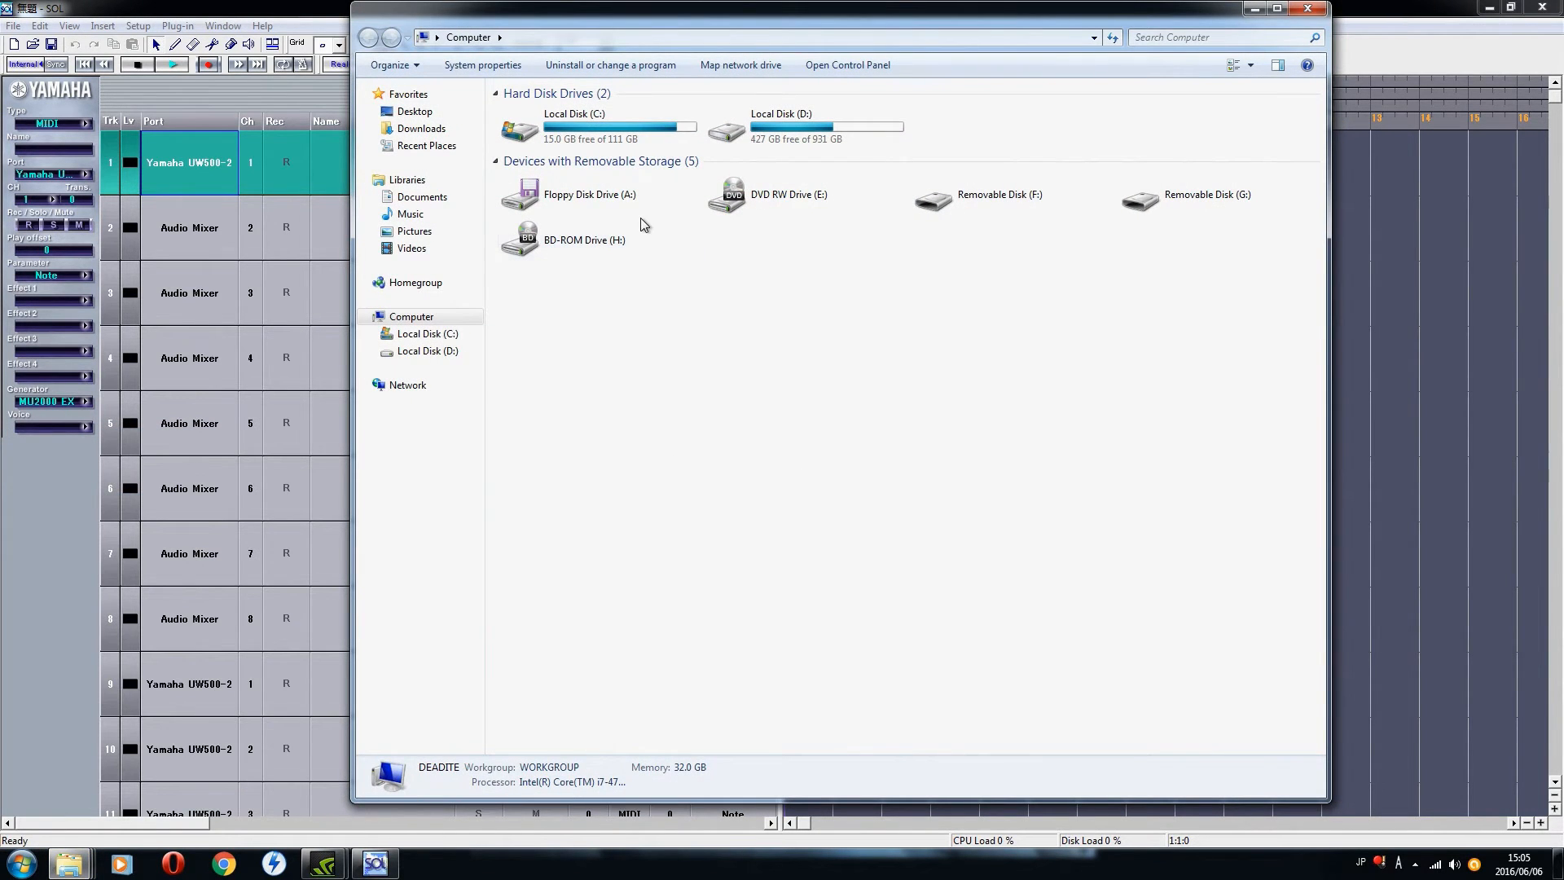
{"action": "left_click", "coordinate": [1307, 7]}
Step: Open the Yamaha USB-MIDI Driver (WDM) settings from the Windows Control Panel
{"action": "left_click", "coordinate": [23, 865]}
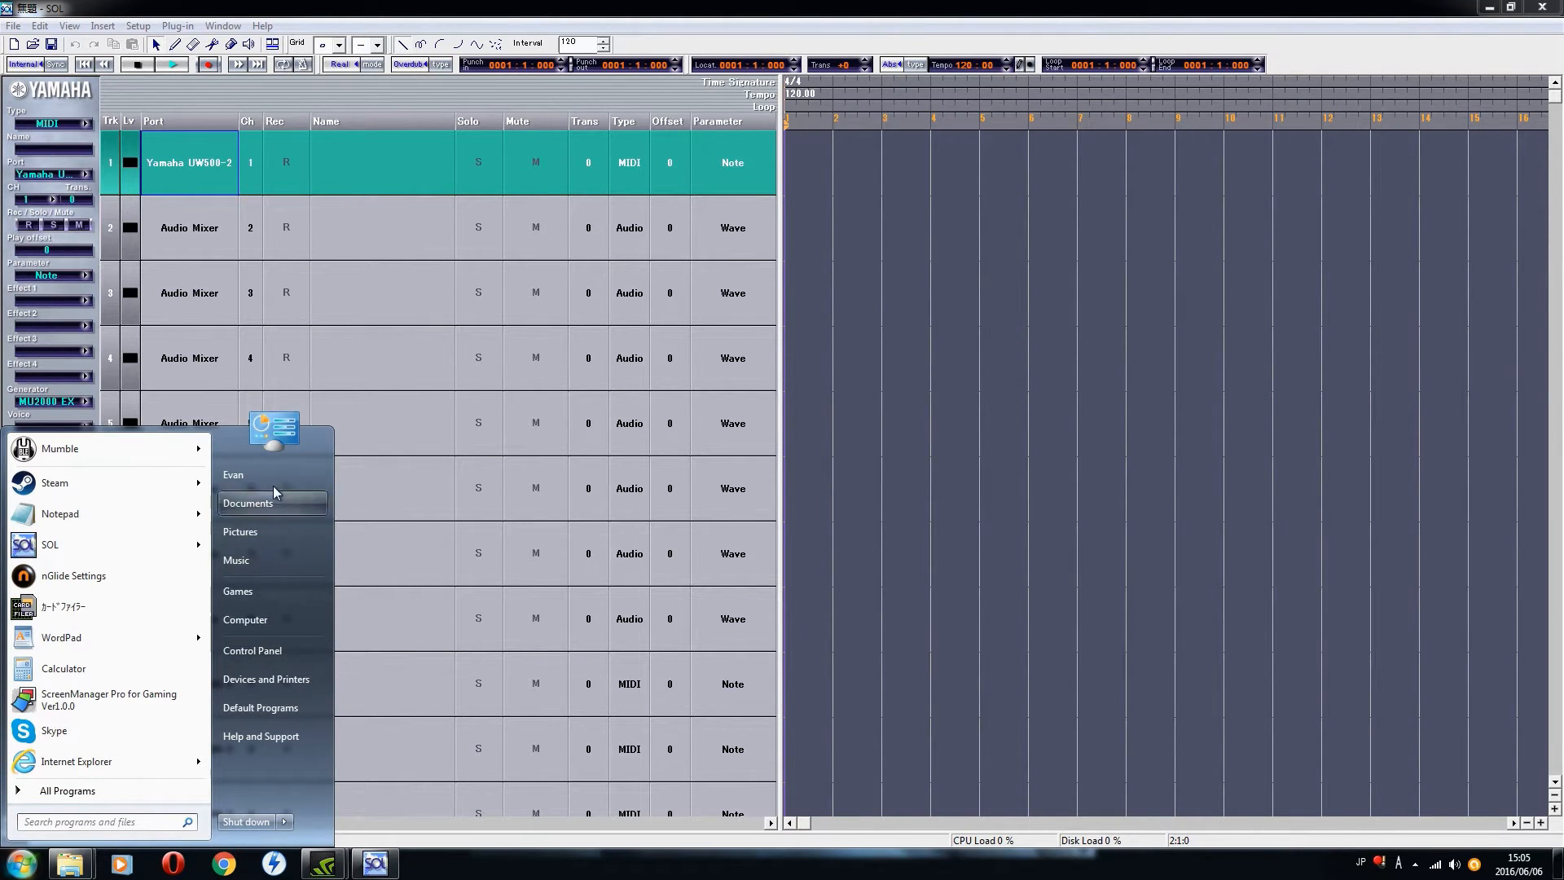
{"action": "left_click", "coordinate": [262, 650]}
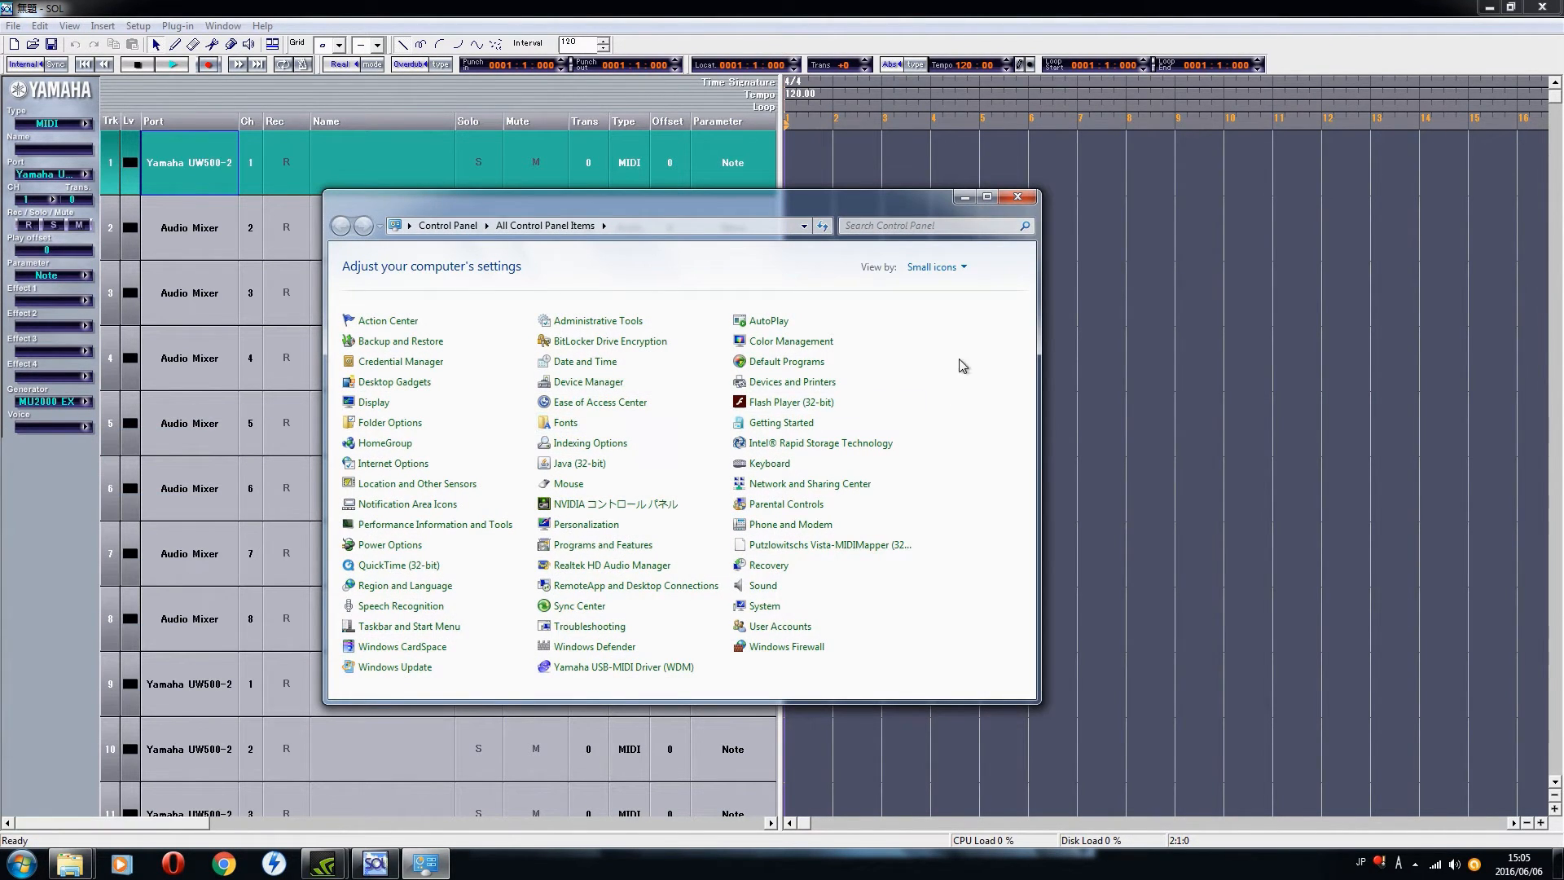
{"action": "left_click", "coordinate": [588, 676]}
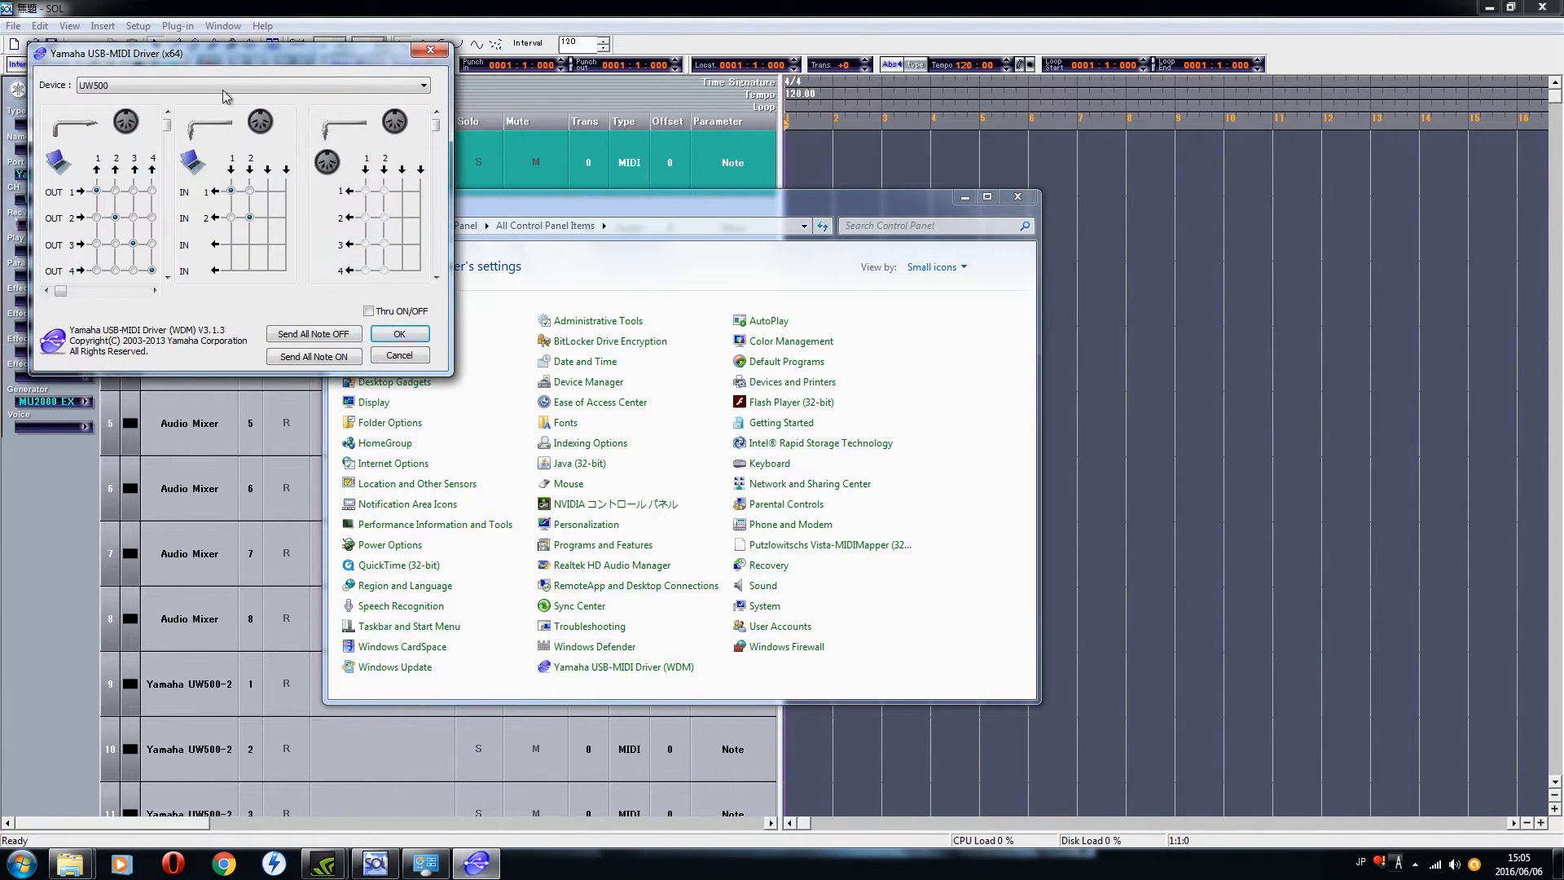
Step: Look over the UW500 MIDI input, output and thru routing grids in the Yamaha USB-MIDI Driver settings, and cancel the dialog
{"action": "left_click_drag", "start_coordinate": [195, 55], "coordinate": [261, 94]}
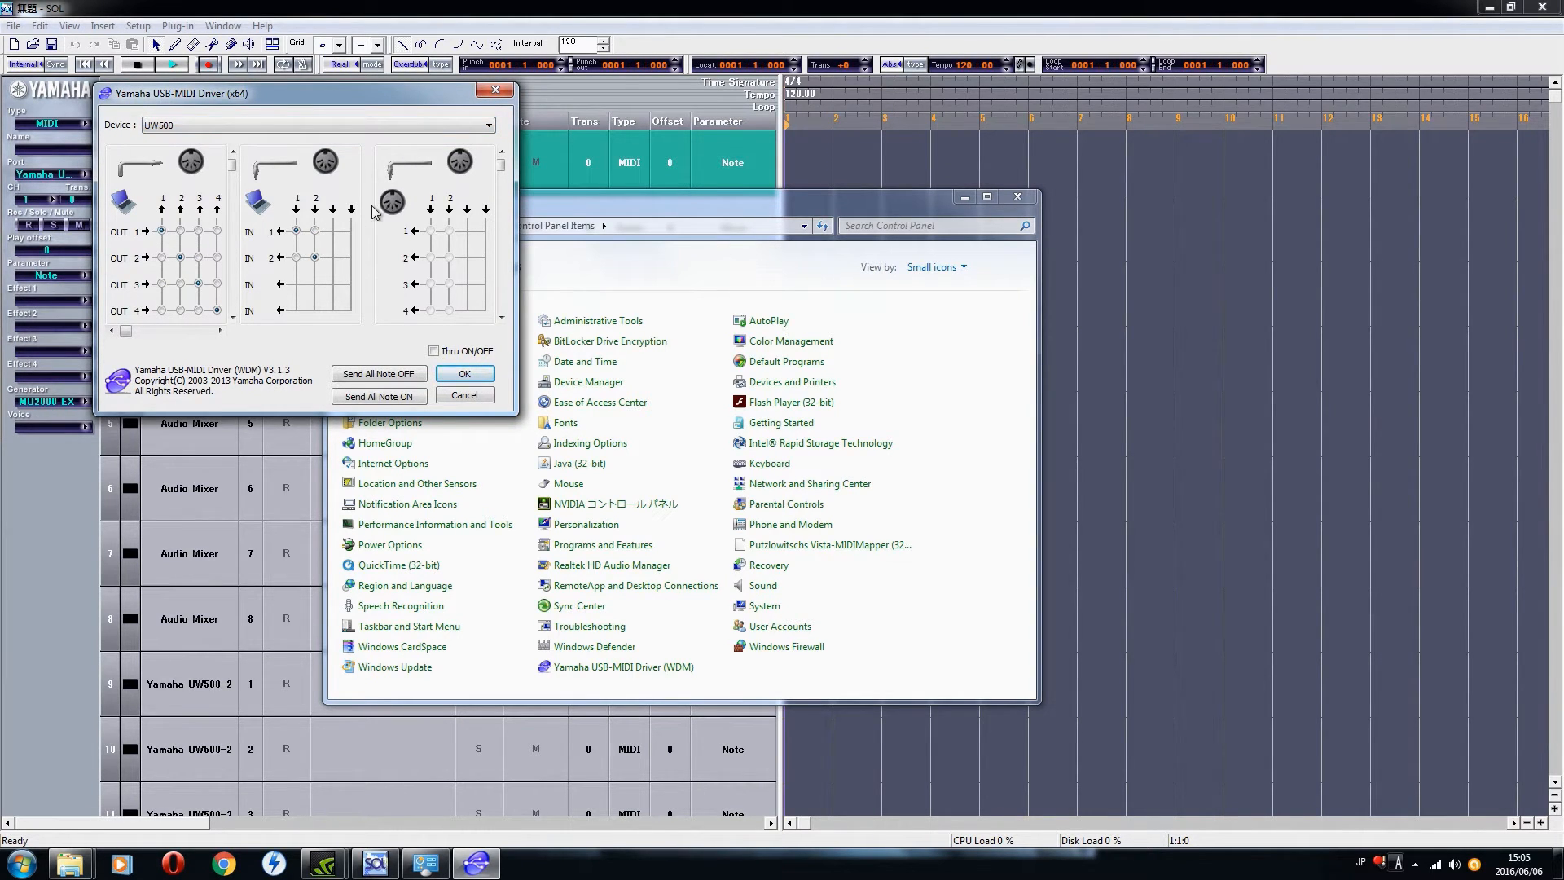
{"action": "mouse_move", "coordinate": [502, 166]}
{"action": "left_mouse_down"}
{"action": "mouse_move", "coordinate": [501, 193]}
{"action": "mouse_move", "coordinate": [502, 160]}
{"action": "left_mouse_up"}
{"action": "left_click", "coordinate": [502, 310]}
{"action": "left_click_drag", "start_coordinate": [503, 310], "coordinate": [526, 144]}
{"action": "left_click", "coordinate": [449, 396]}
Step: Open the Putzlowitschs Vista-MIDIMapper settings from the Control Panel and choose Yamaha UW500-2 as the default MIDI playback device
{"action": "mouse_move", "coordinate": [539, 197]}
{"action": "left_mouse_down"}
{"action": "mouse_move", "coordinate": [524, 168]}
{"action": "mouse_move", "coordinate": [539, 167]}
{"action": "left_mouse_up"}
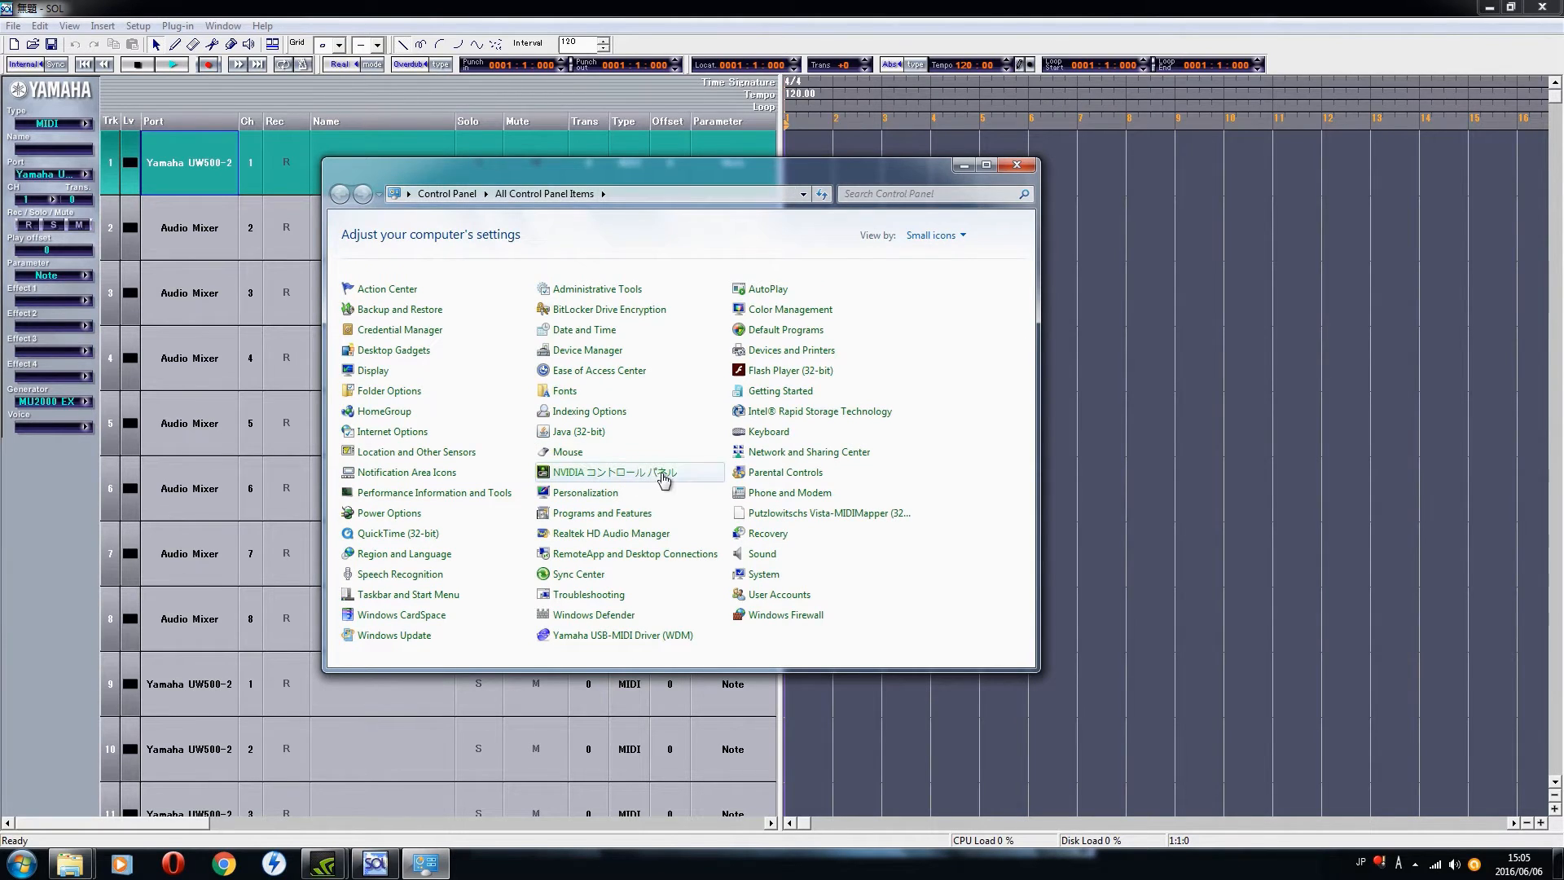
{"action": "left_click", "coordinate": [841, 513]}
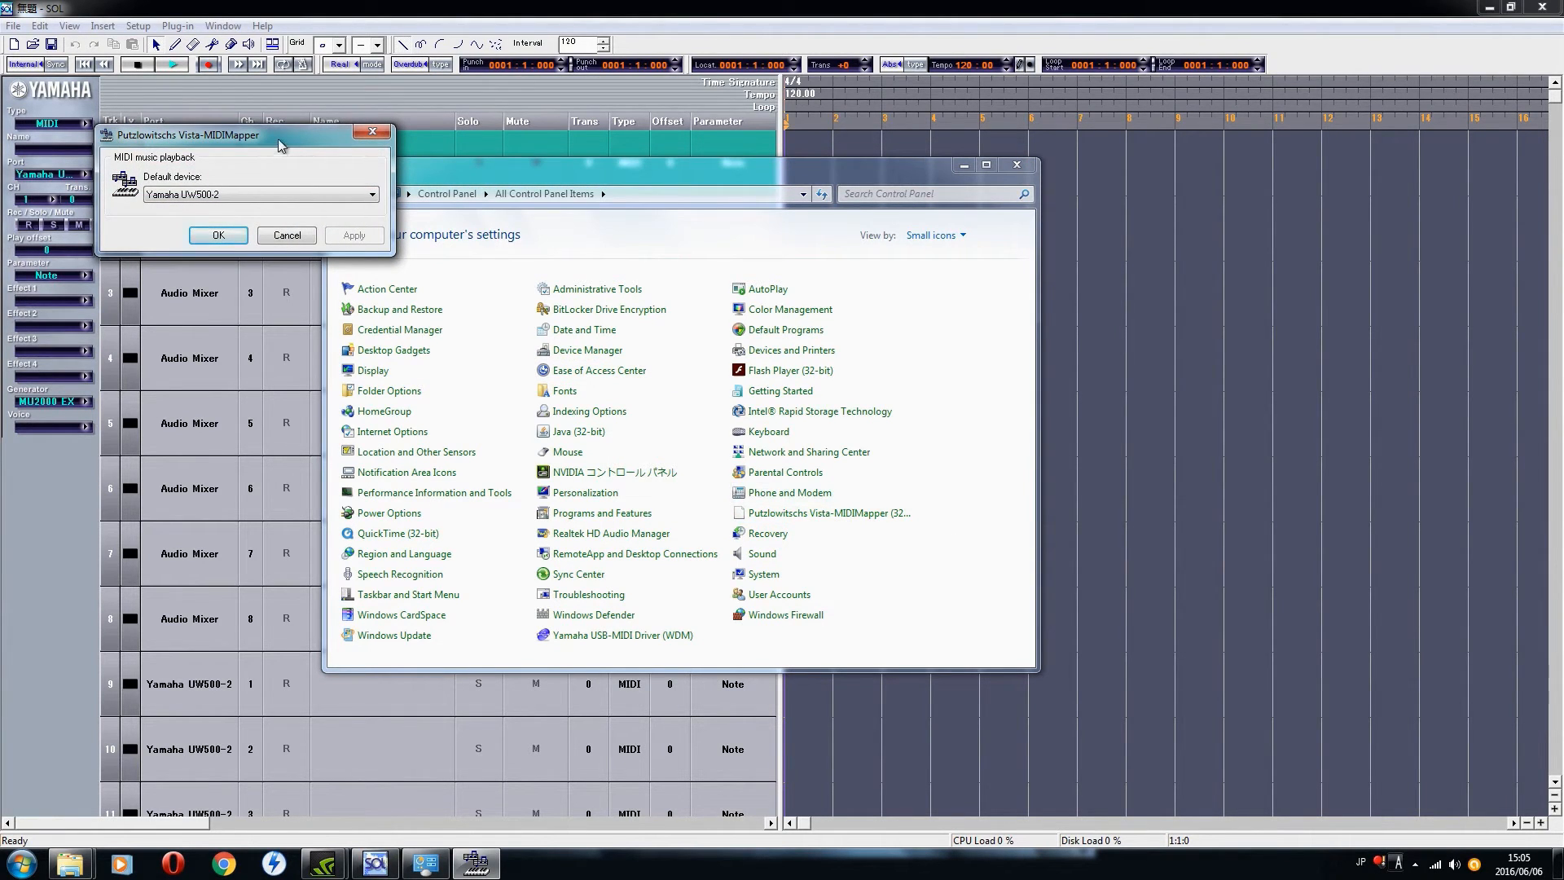
{"action": "left_click_drag", "start_coordinate": [281, 145], "coordinate": [288, 149]}
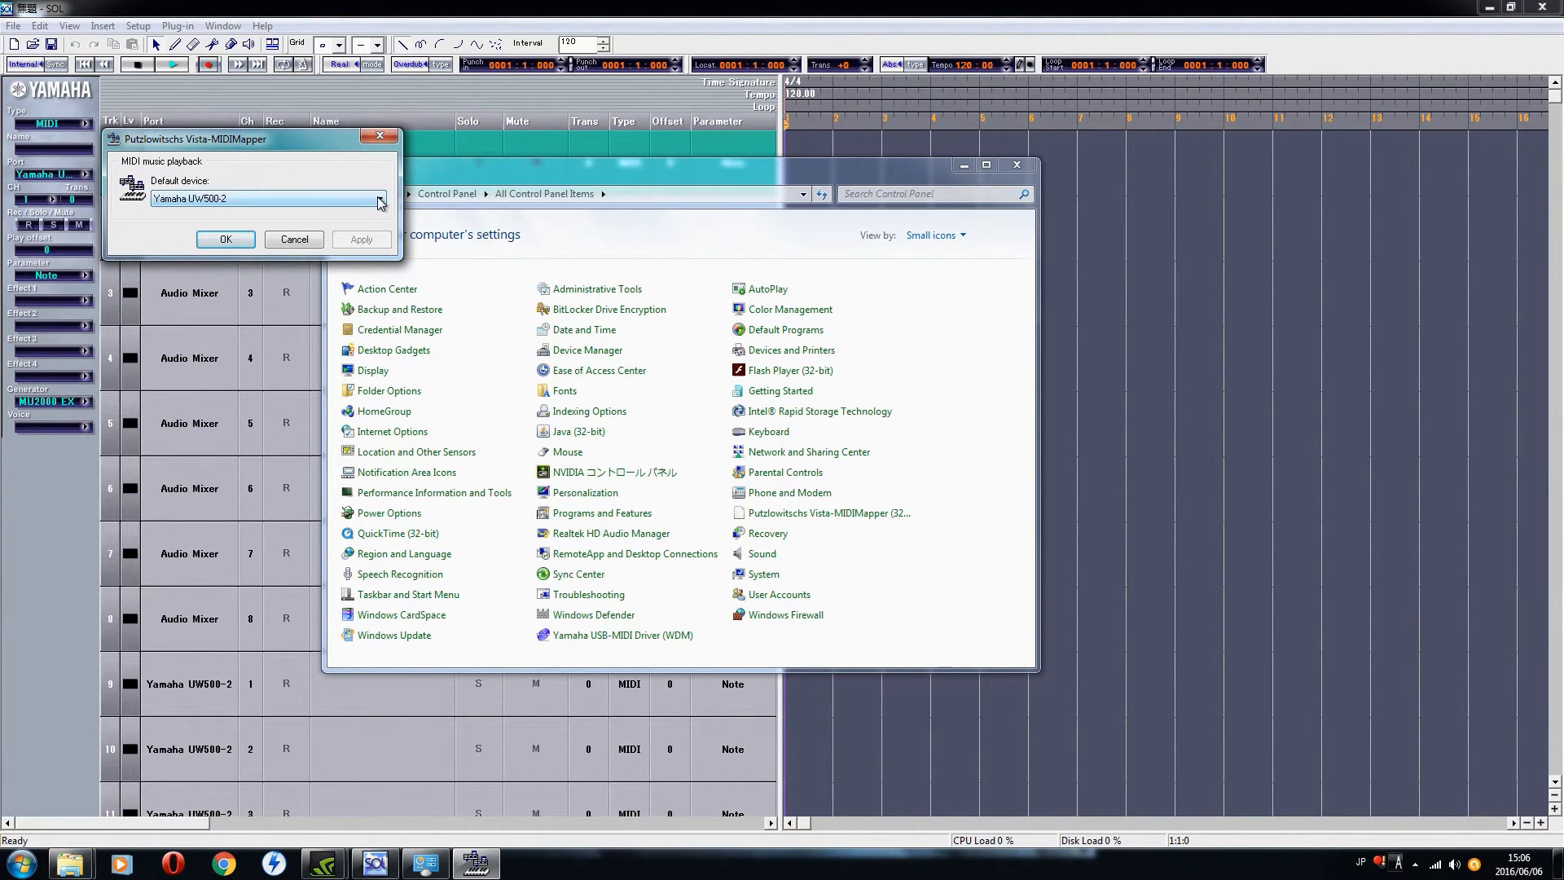
{"action": "left_click_drag", "start_coordinate": [285, 137], "coordinate": [300, 148]}
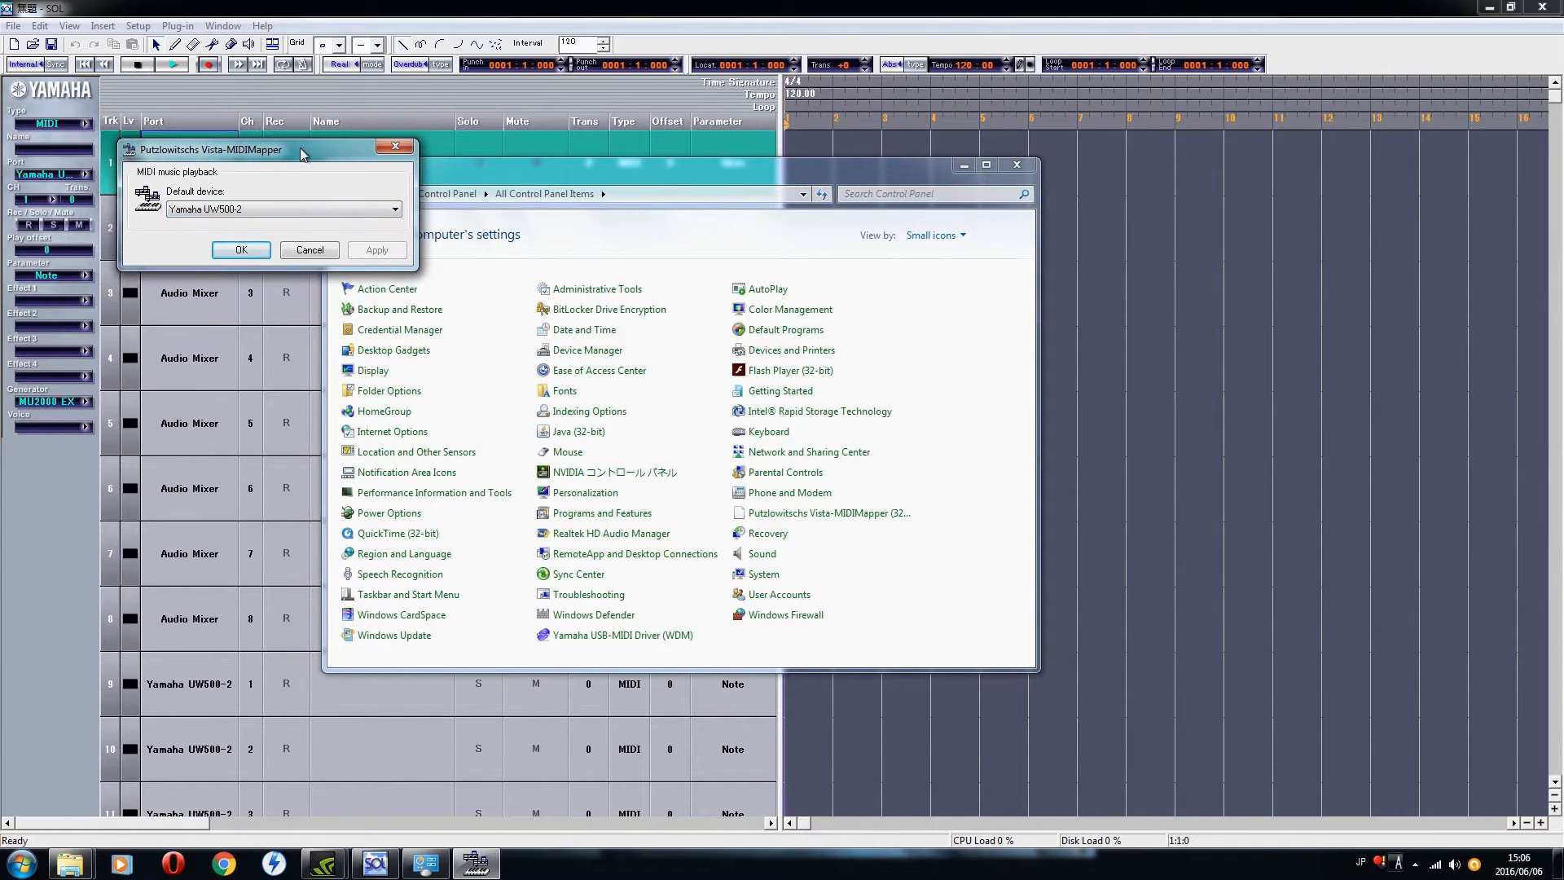
{"action": "left_click", "coordinate": [399, 211]}
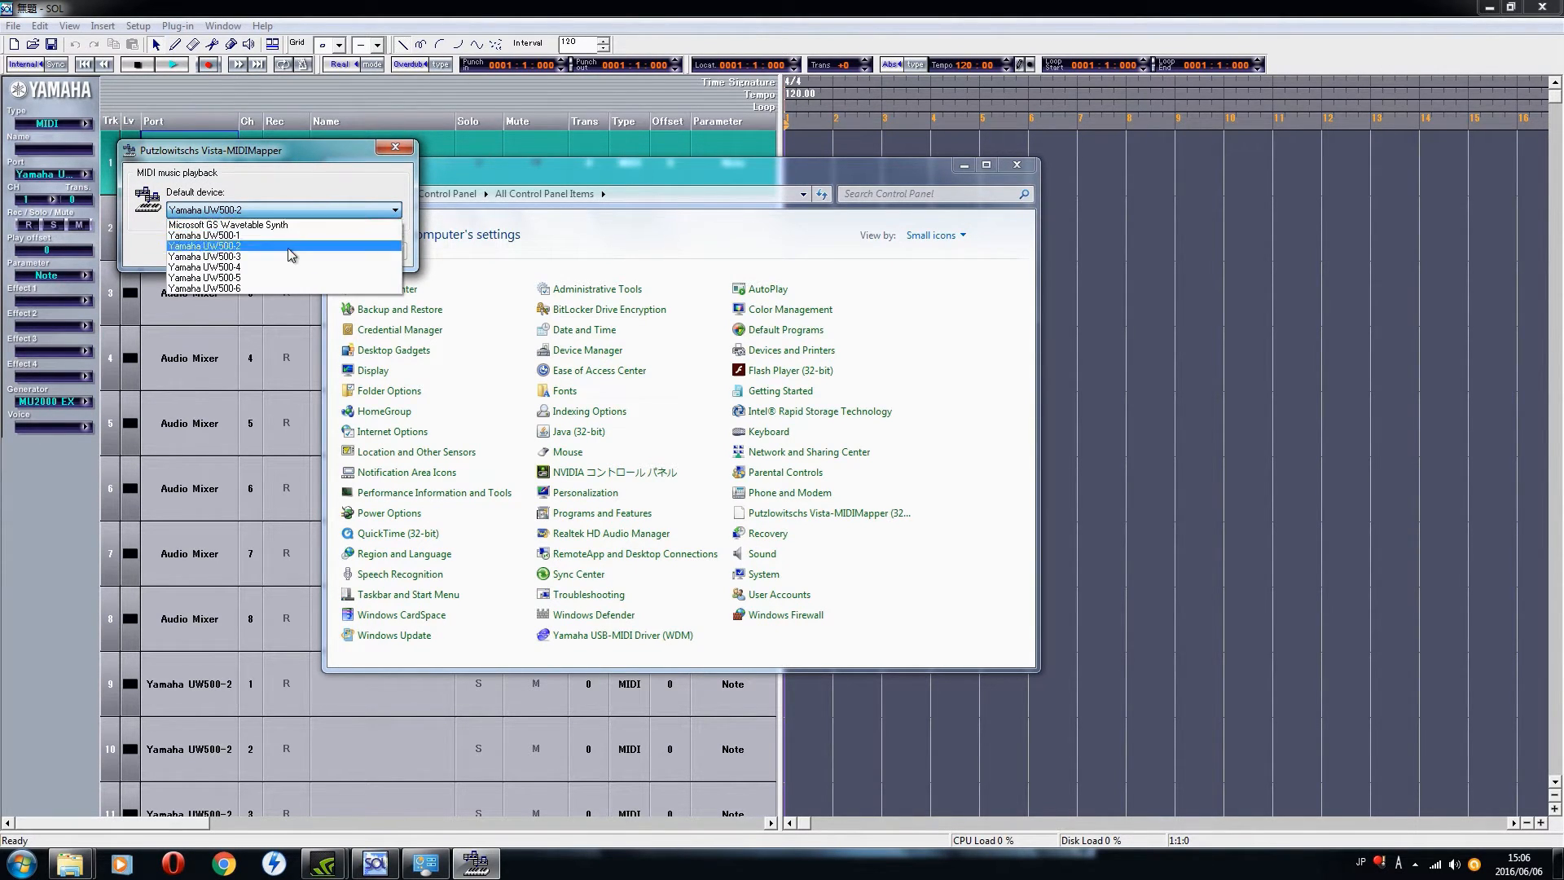
{"action": "left_click", "coordinate": [287, 246]}
Step: Review the MIDI mapper's available default devices, pick Yamaha UW500-2 and confirm the mapper settings
{"action": "left_click", "coordinate": [400, 211]}
{"action": "left_click", "coordinate": [400, 211]}
{"action": "left_click", "coordinate": [399, 211]}
{"action": "left_click", "coordinate": [400, 211]}
{"action": "left_click", "coordinate": [400, 211]}
{"action": "left_click", "coordinate": [353, 246]}
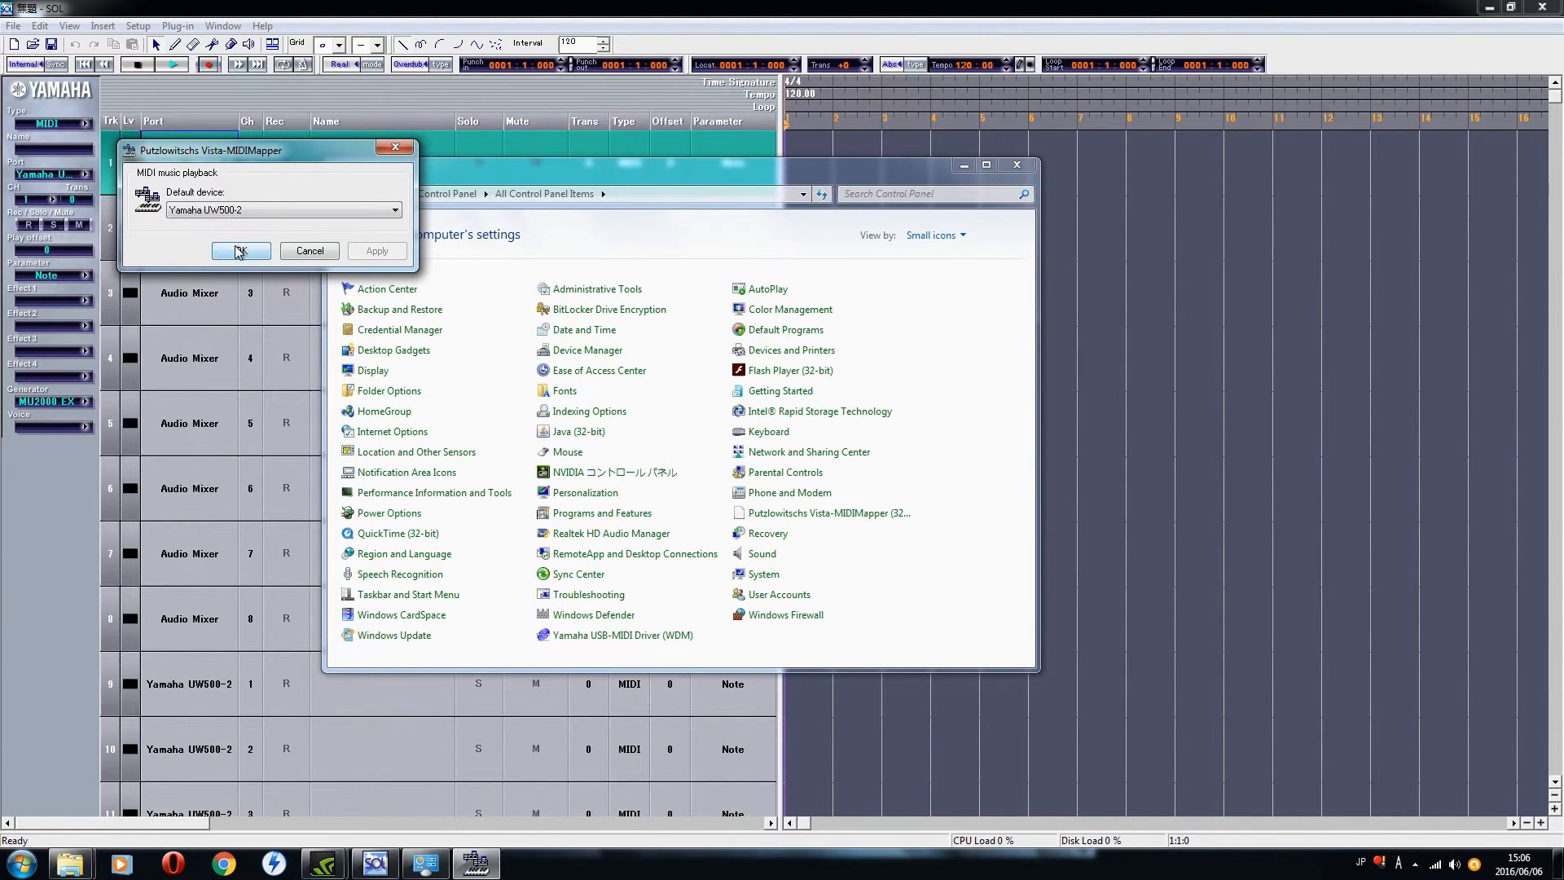
{"action": "left_click", "coordinate": [311, 215]}
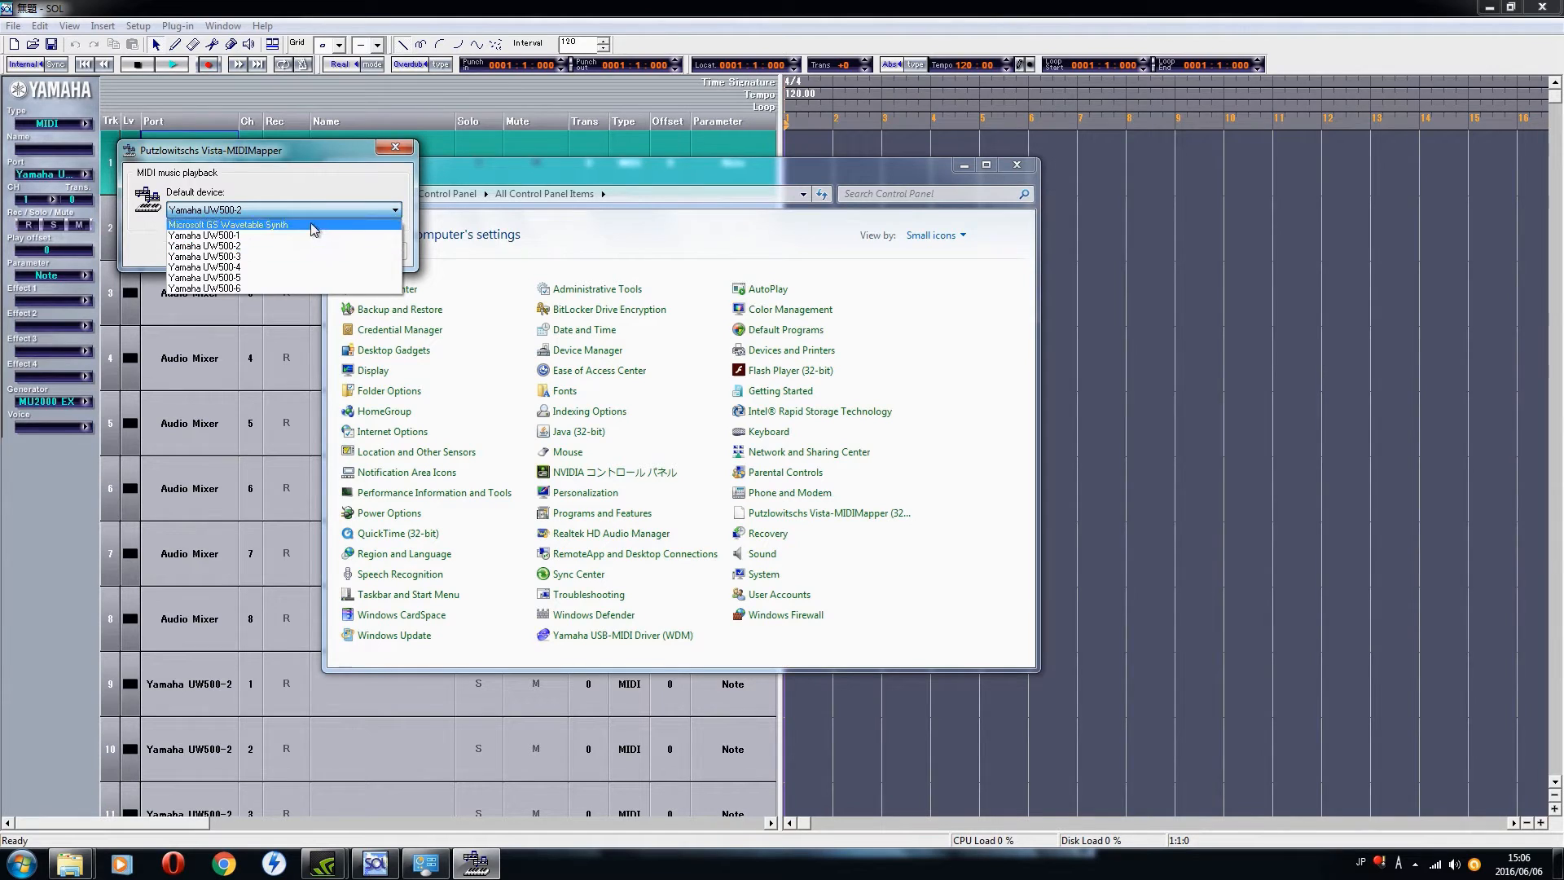
{"action": "left_click", "coordinate": [254, 238]}
{"action": "left_click", "coordinate": [254, 254]}
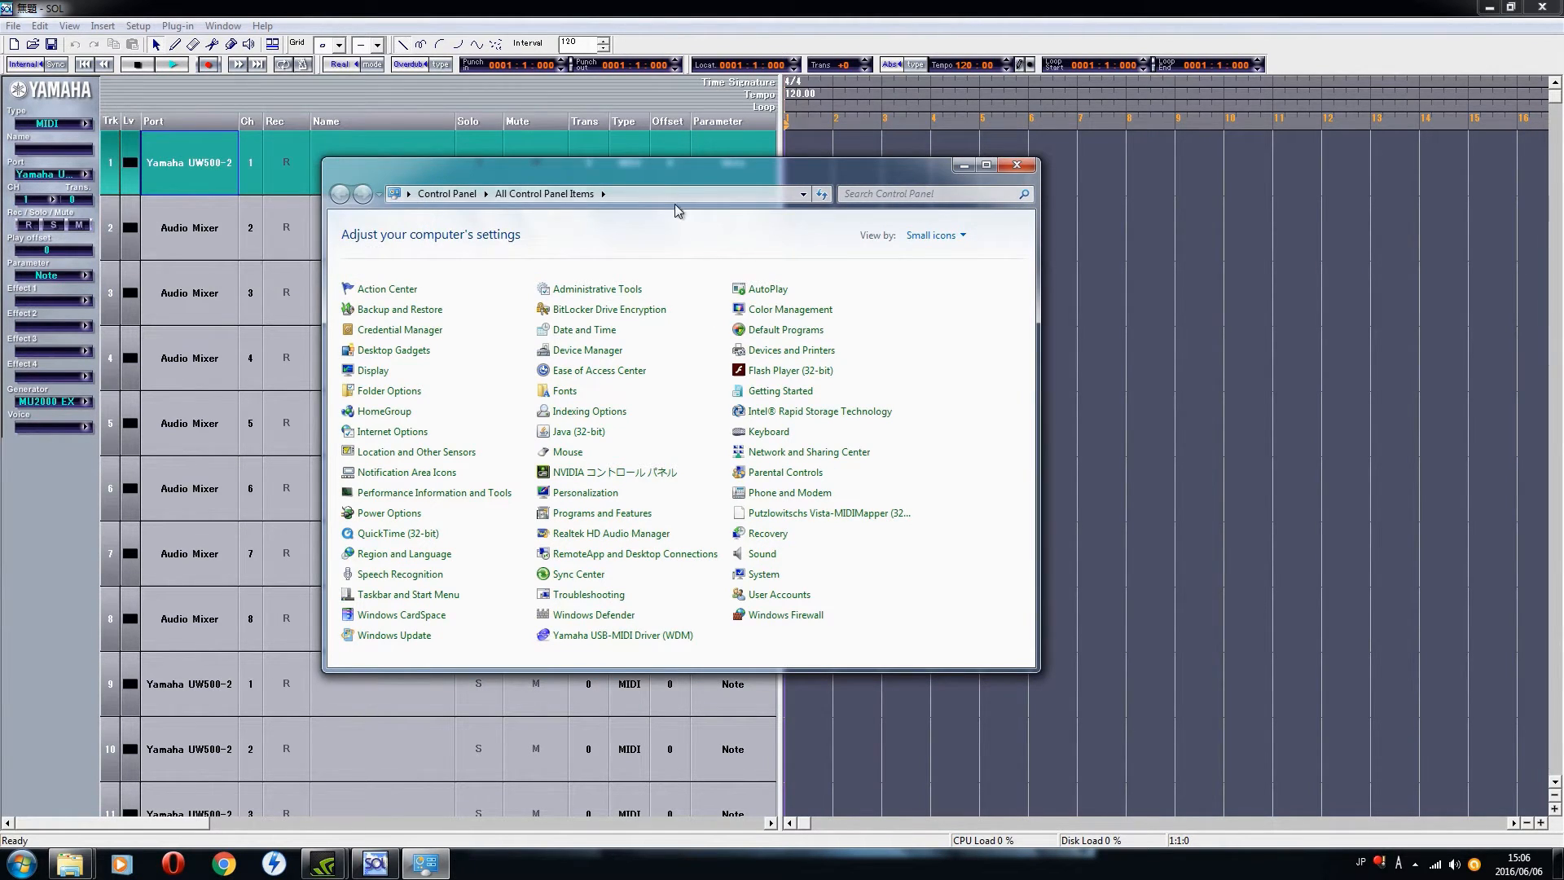
Step: Close the Control Panel and exit SOL without saving the untitled song
{"action": "left_click_drag", "start_coordinate": [659, 178], "coordinate": [740, 150]}
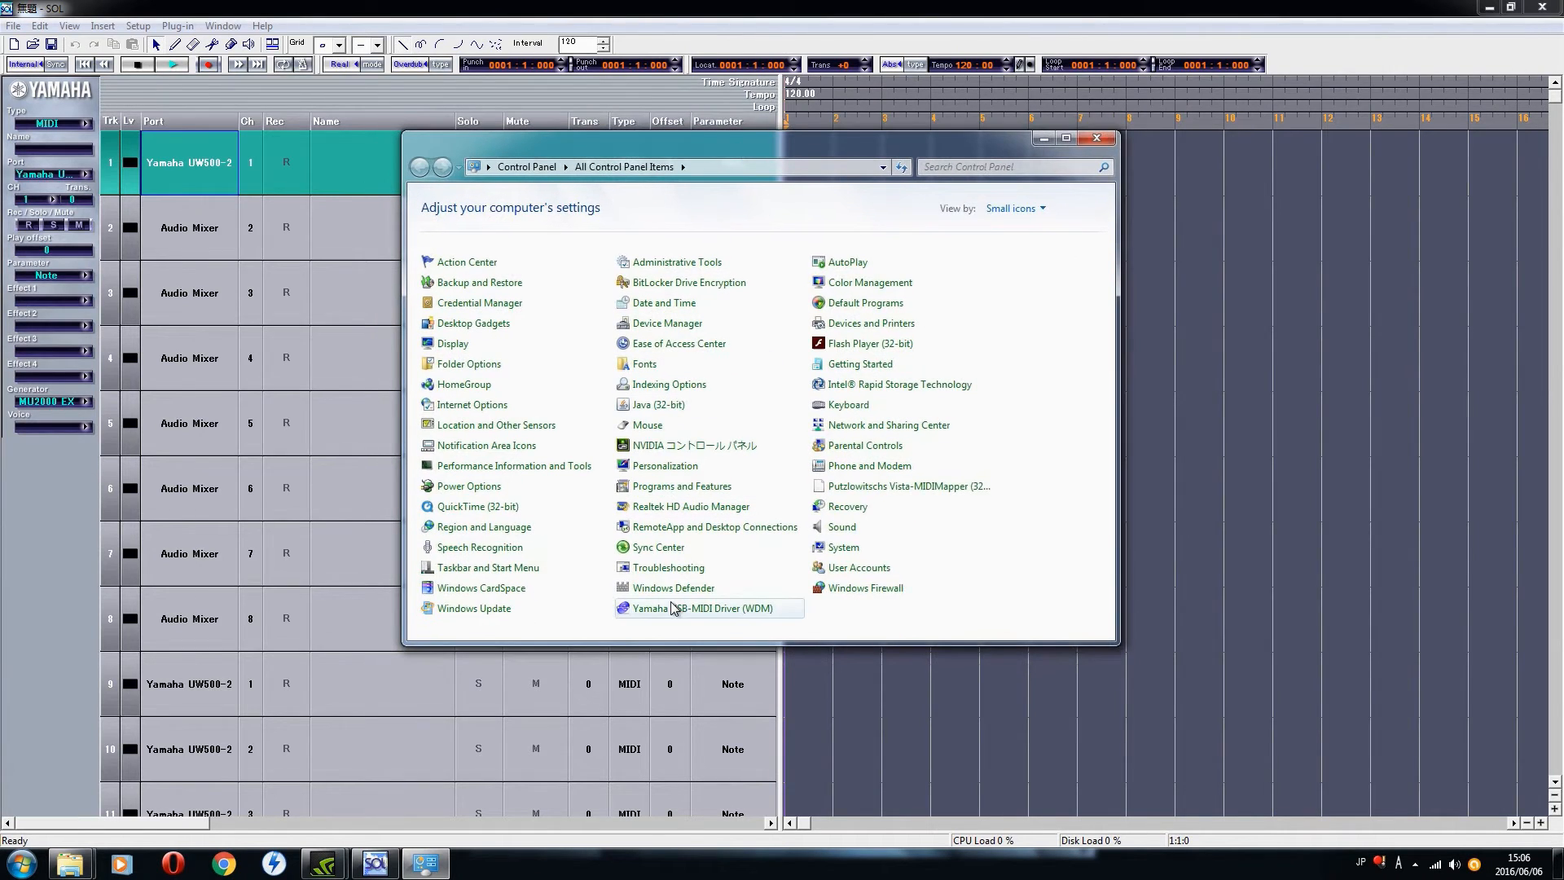
{"action": "left_click", "coordinate": [1097, 140]}
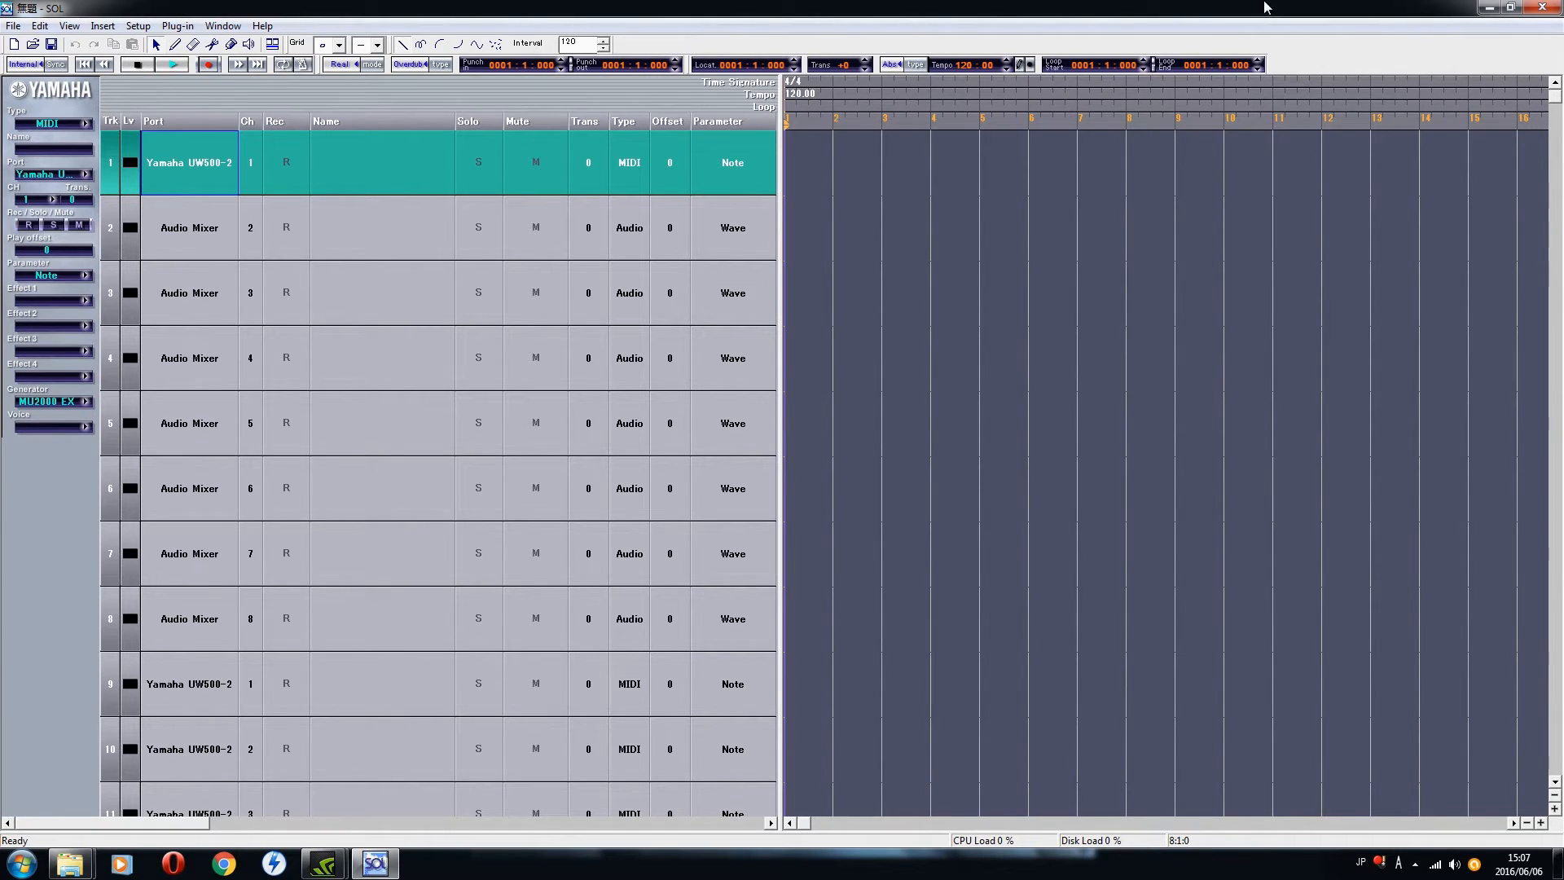
{"action": "left_click", "coordinate": [1547, 8]}
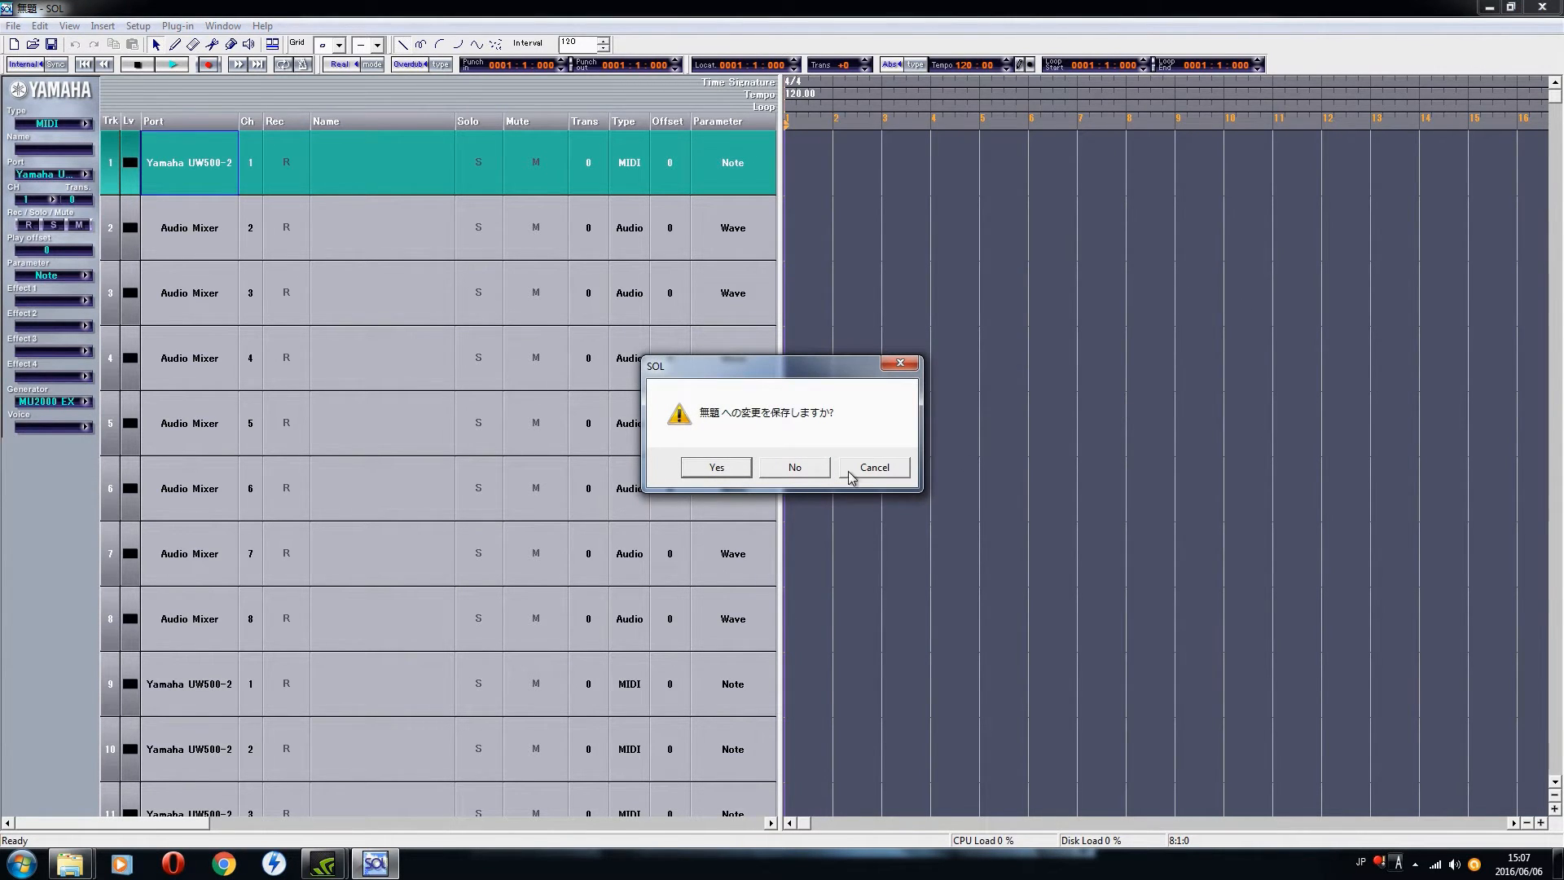
{"action": "left_click", "coordinate": [795, 470]}
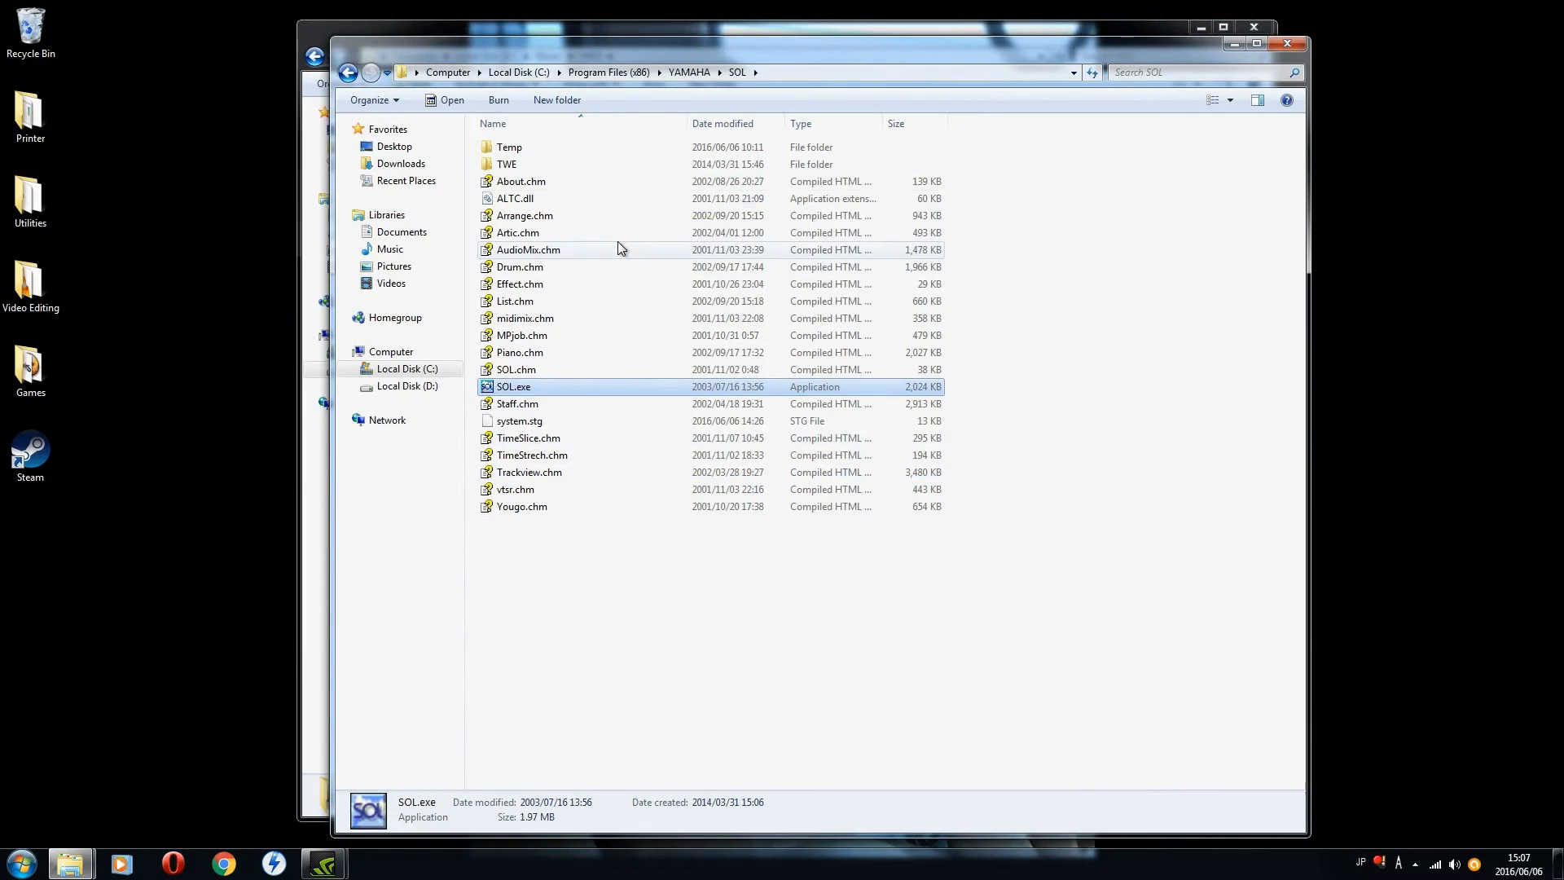
Step: Go up to the YAMAHA program folder, open its YAMAHA カードファイラー subfolder and launch CardFiler.exe
{"action": "left_click_drag", "start_coordinate": [637, 42], "coordinate": [623, 34]}
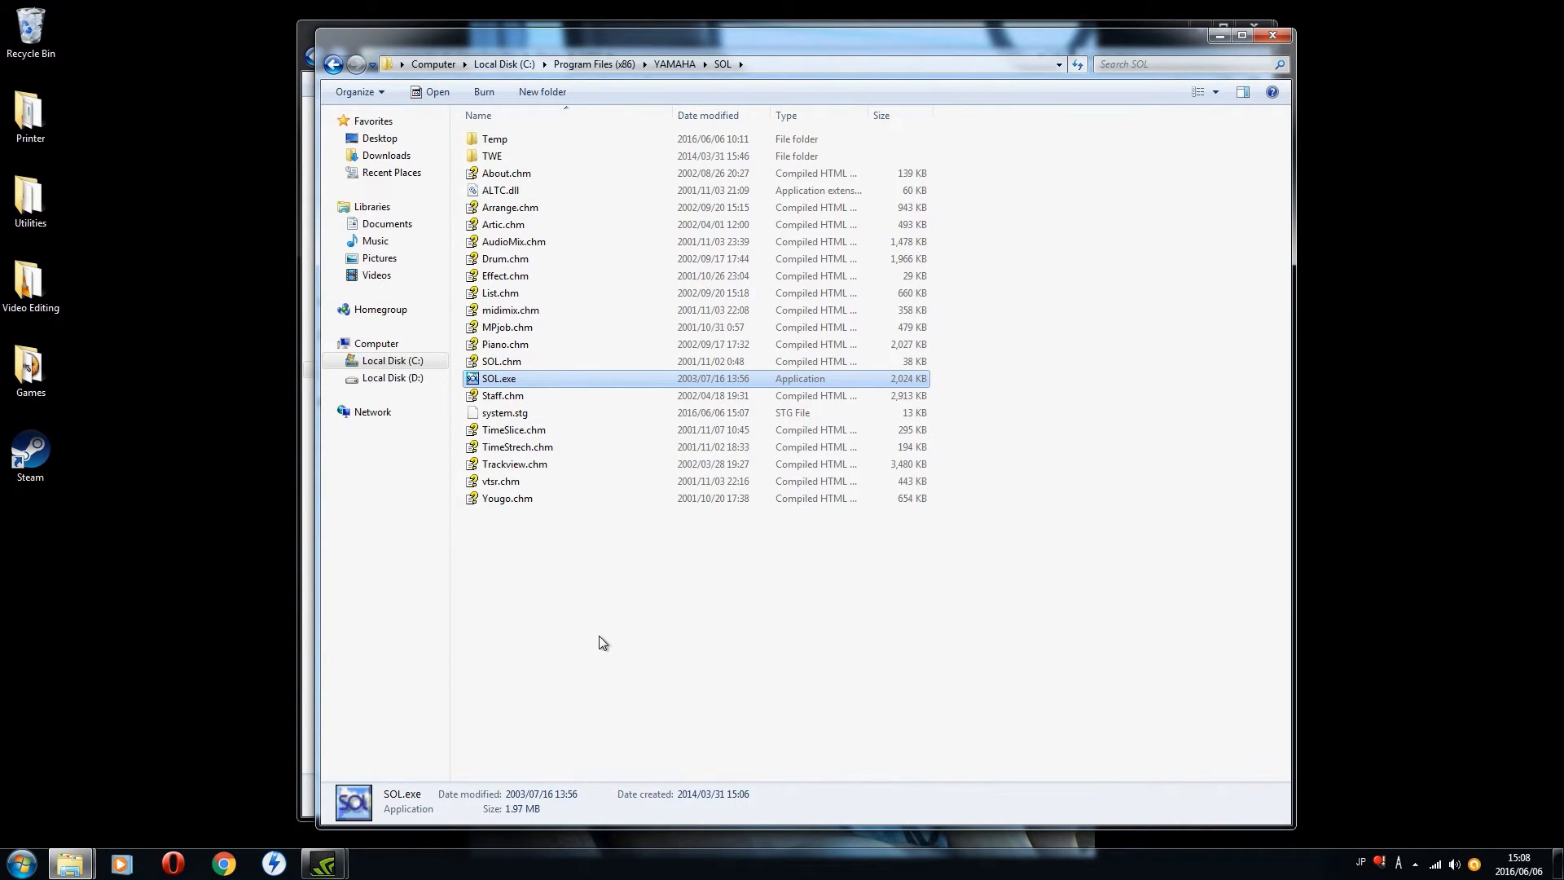
{"action": "left_click", "coordinate": [336, 68]}
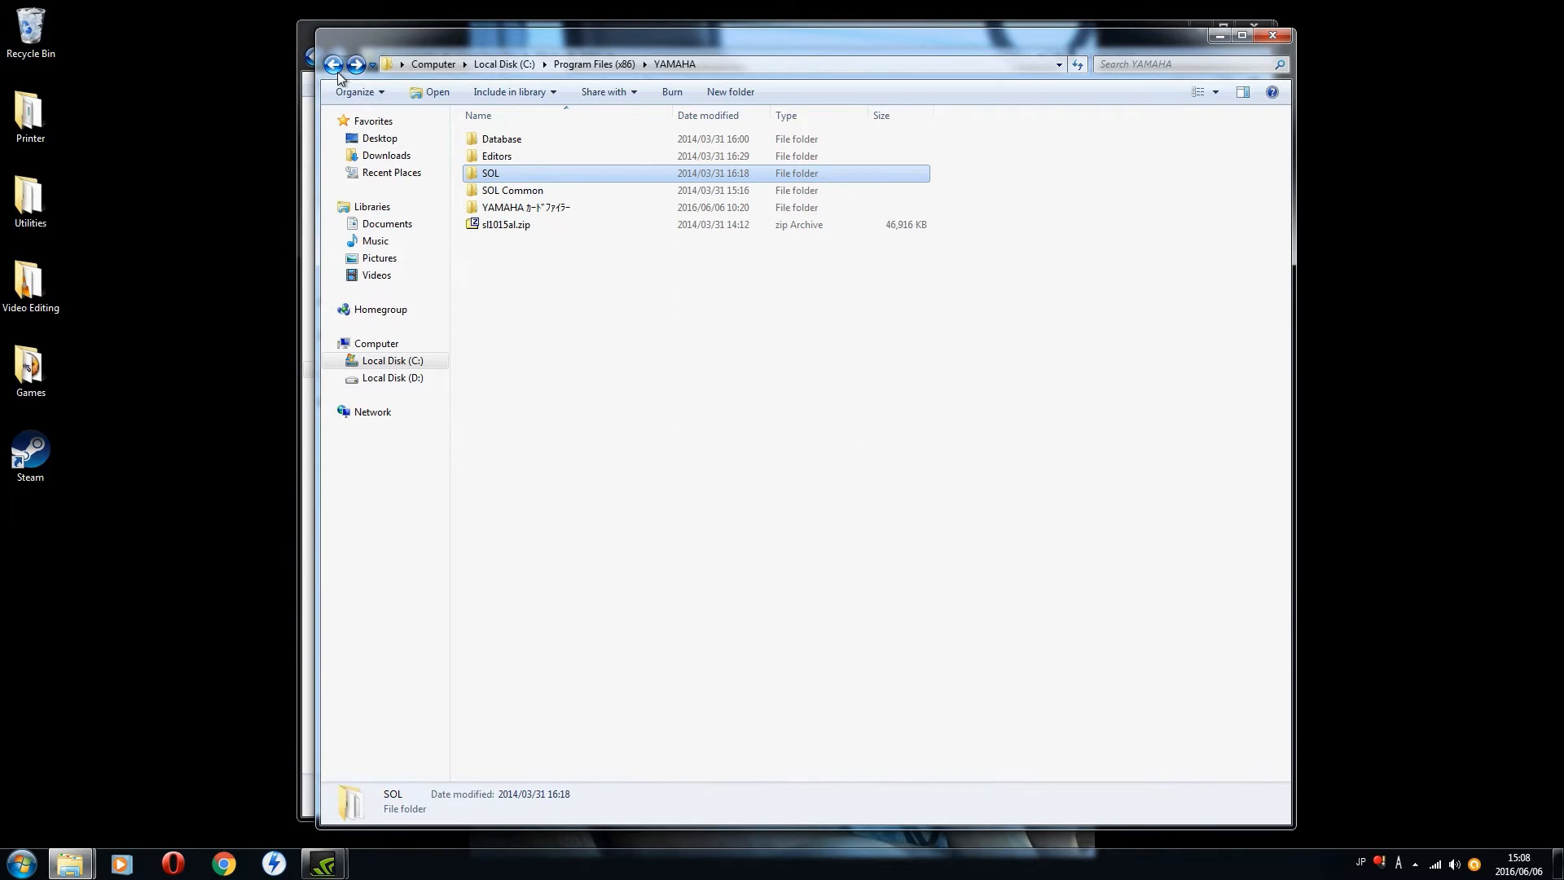
{"action": "double_click", "coordinate": [528, 209]}
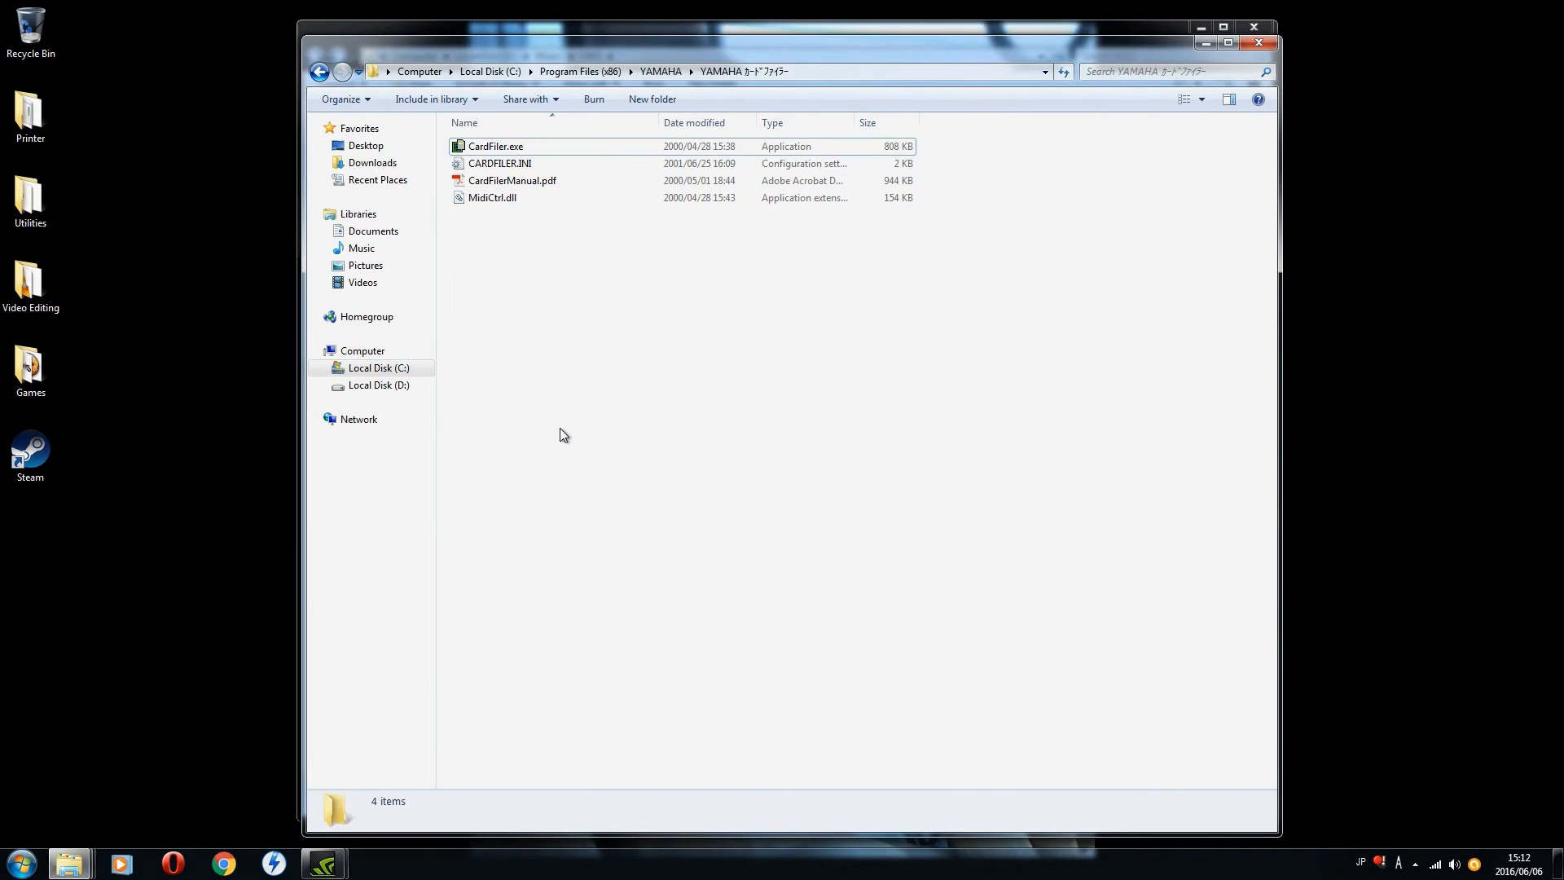
{"action": "double_click", "coordinate": [530, 150]}
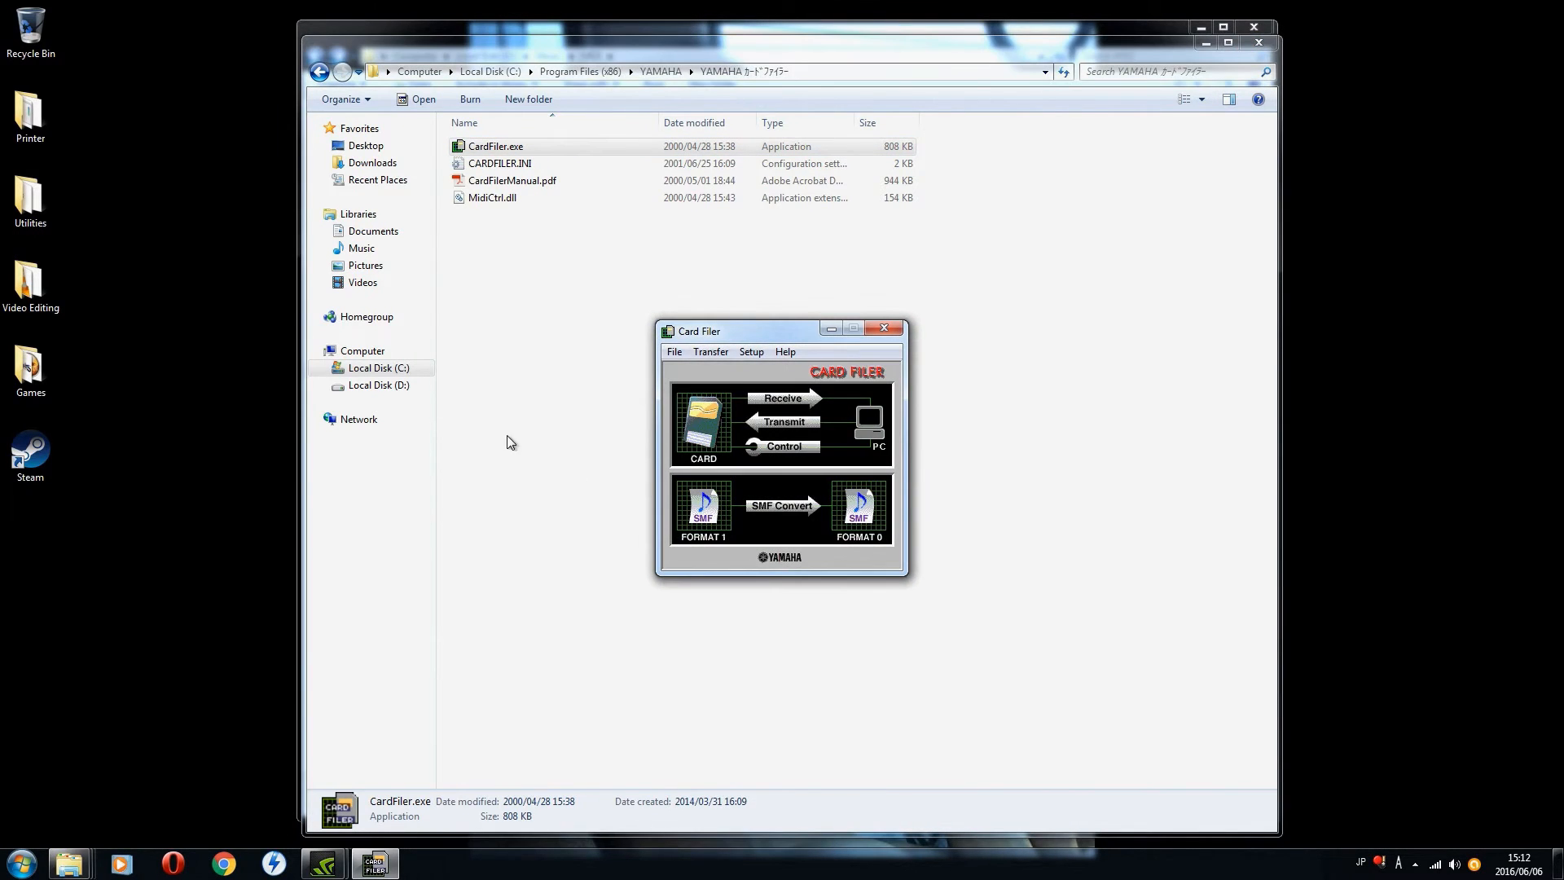
Step: Open Card Filer's MIDI port setup and confirm Yamaha UW500-2 as both the MIDI IN and MIDI OUT port
{"action": "left_click_drag", "start_coordinate": [754, 326], "coordinate": [746, 299]}
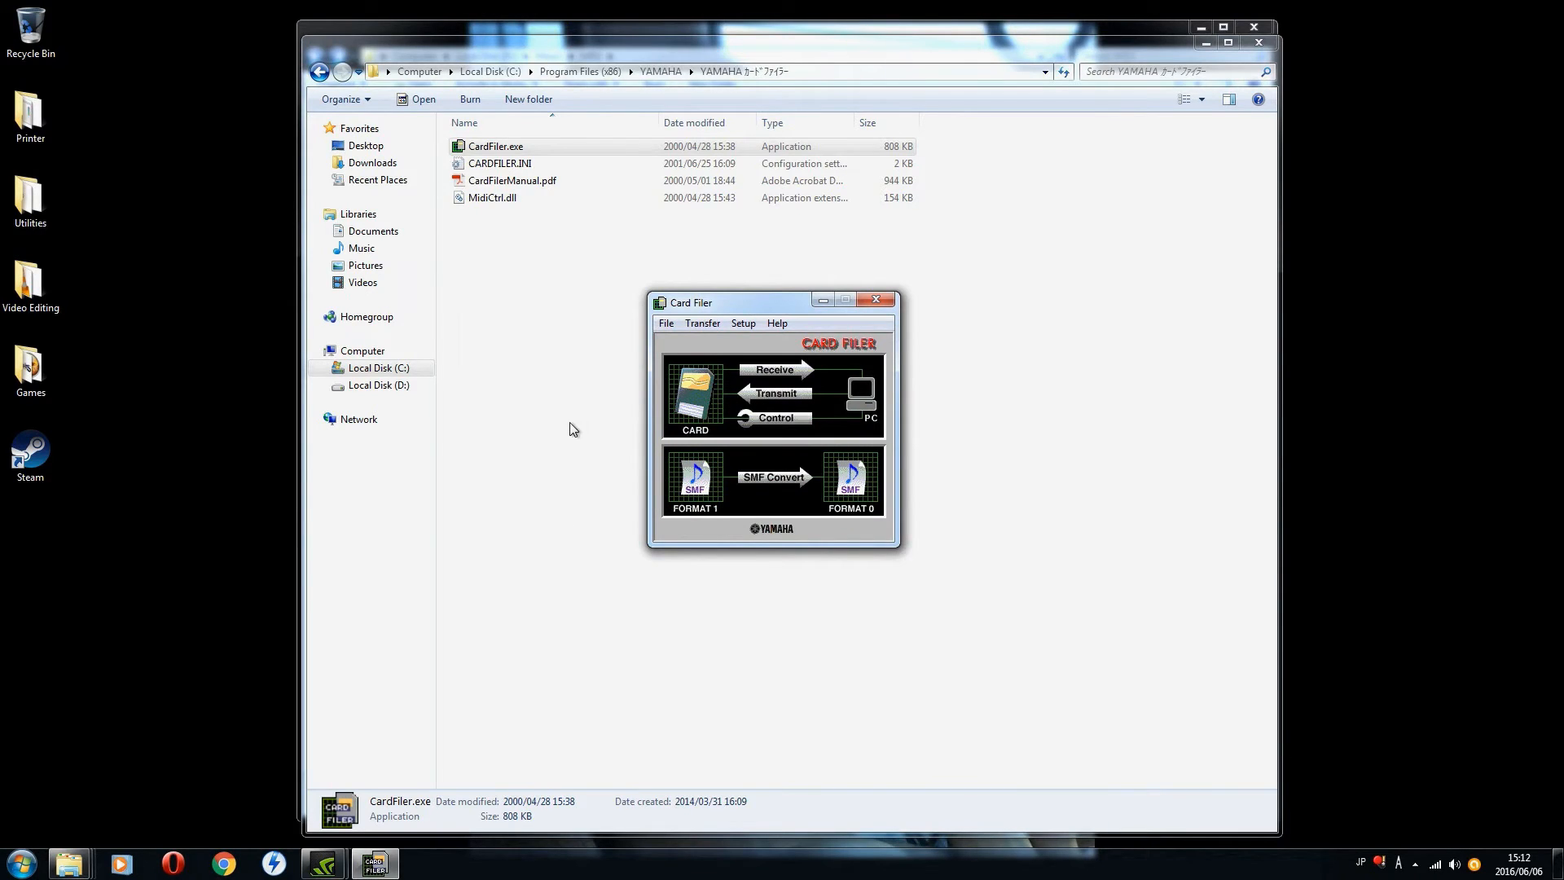
{"action": "left_click", "coordinate": [744, 323]}
{"action": "left_click", "coordinate": [751, 342]}
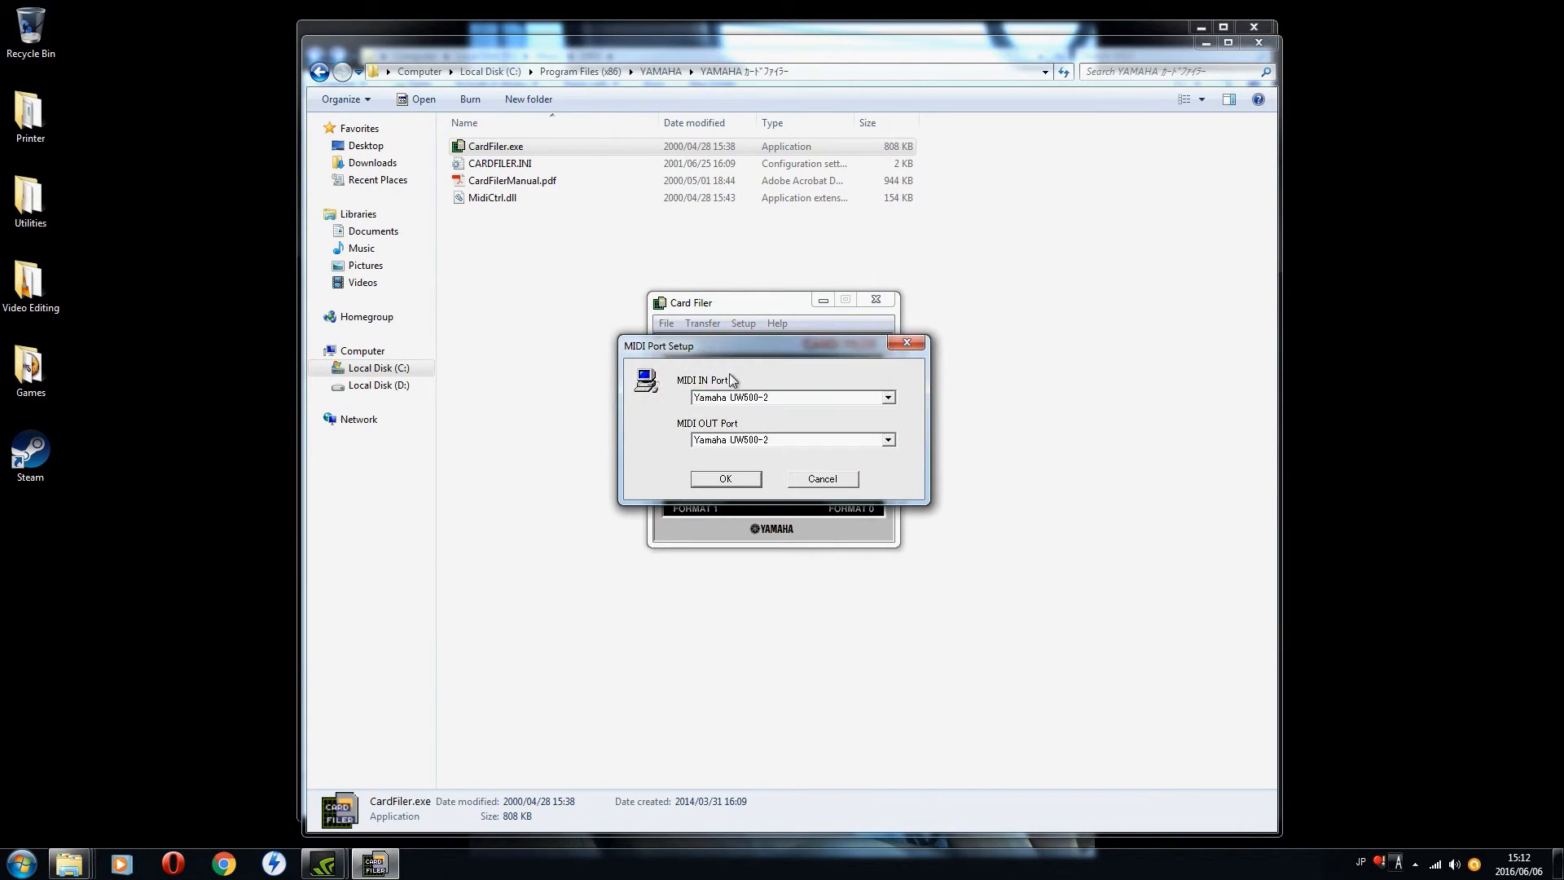
{"action": "left_click", "coordinate": [725, 479]}
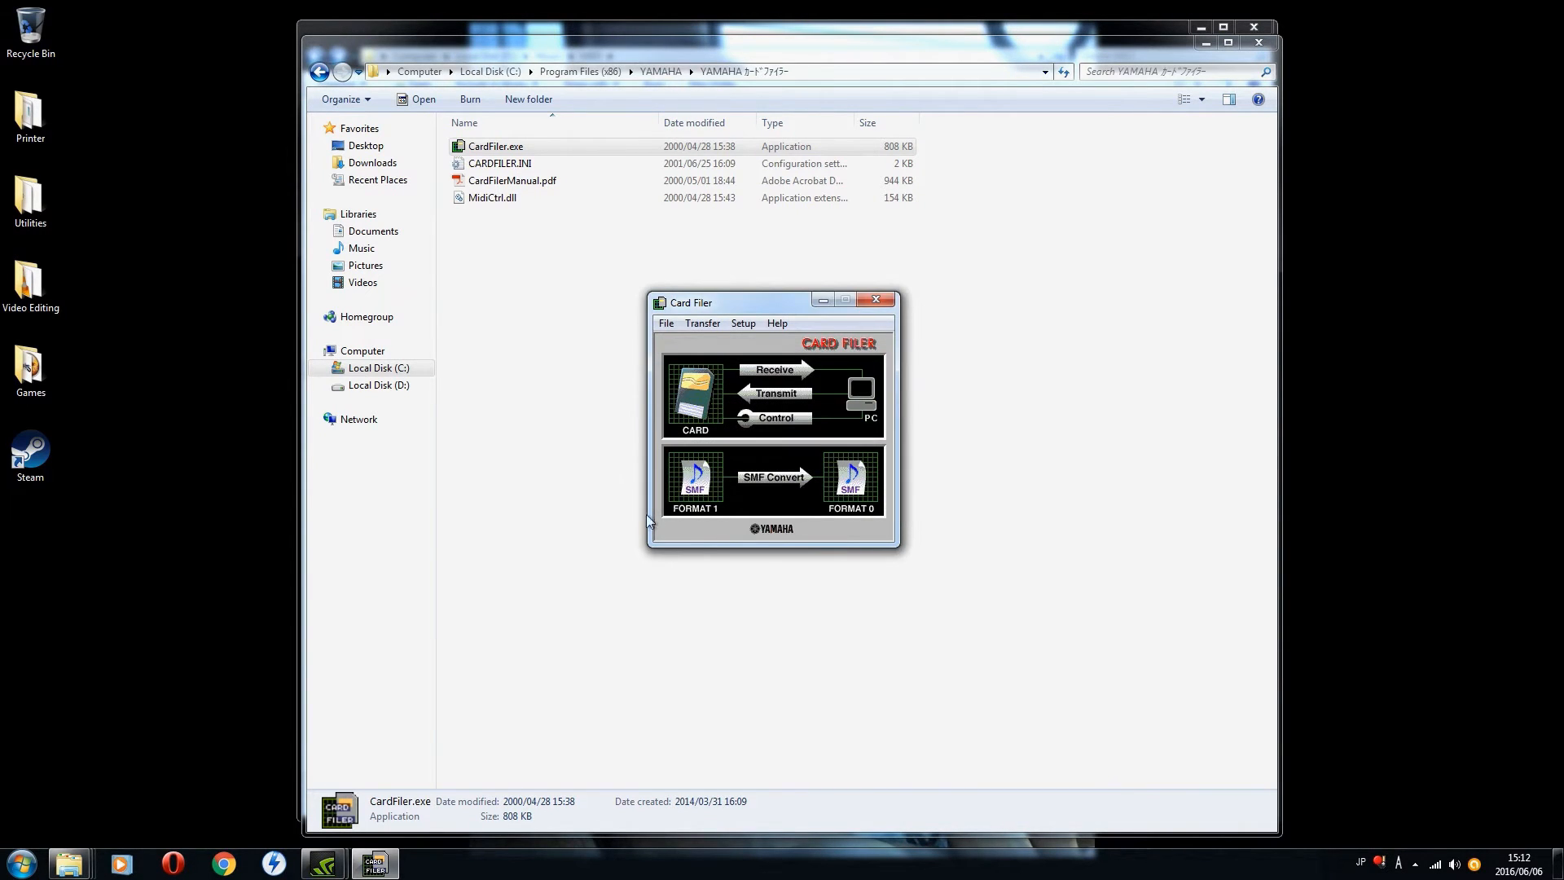
Step: Receive CAMMY.MID from the card's SSF2 folder into the YAMAHA カードファイラー folder, and close the transfer dialog
{"action": "left_click", "coordinate": [766, 378]}
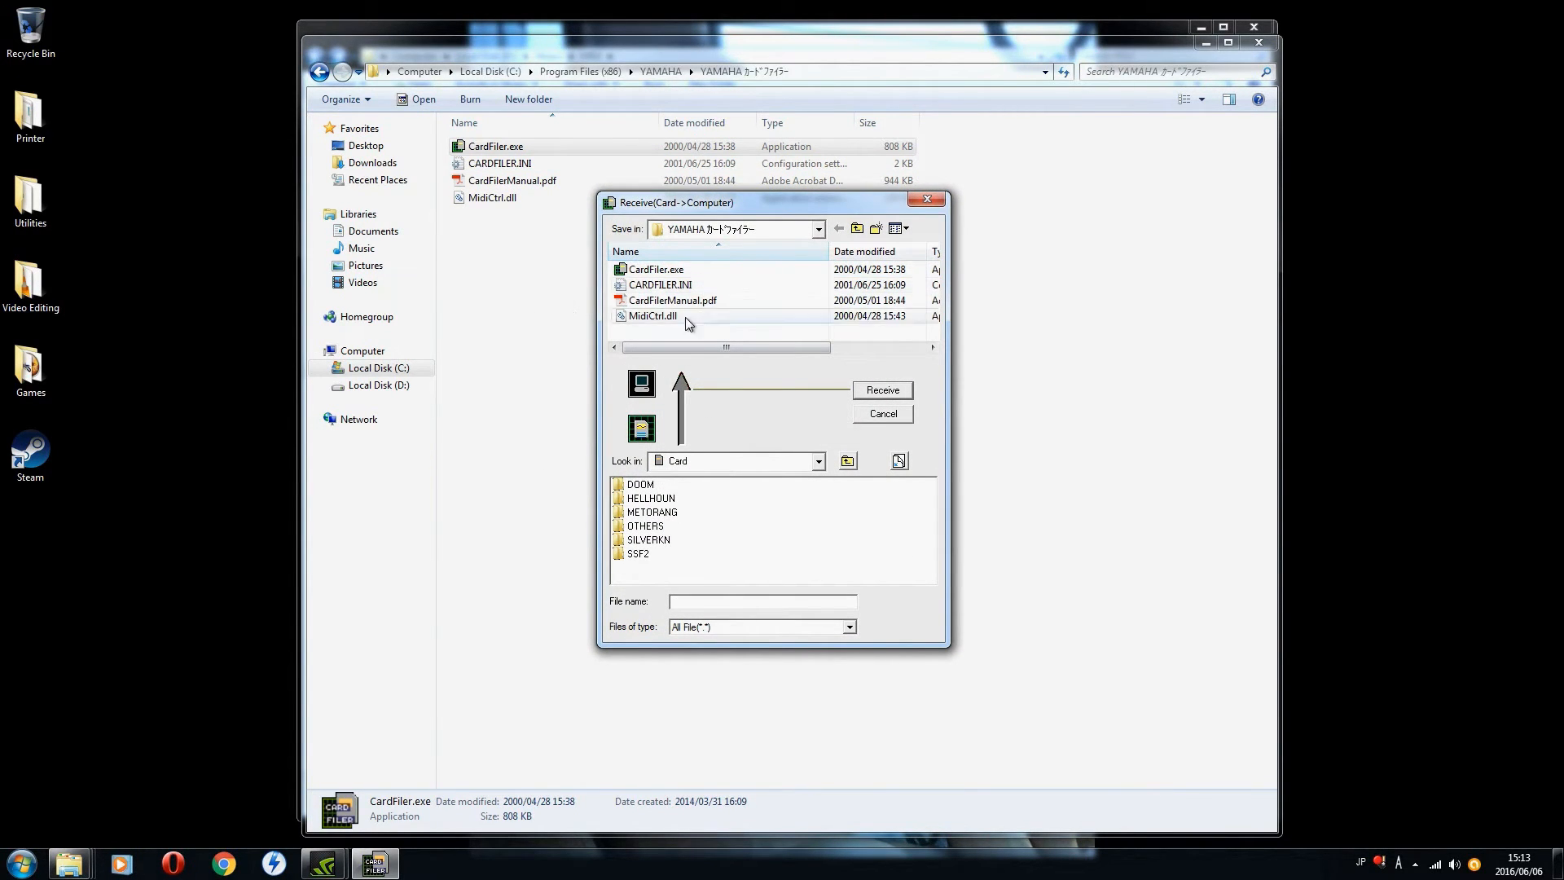
{"action": "double_click", "coordinate": [650, 555]}
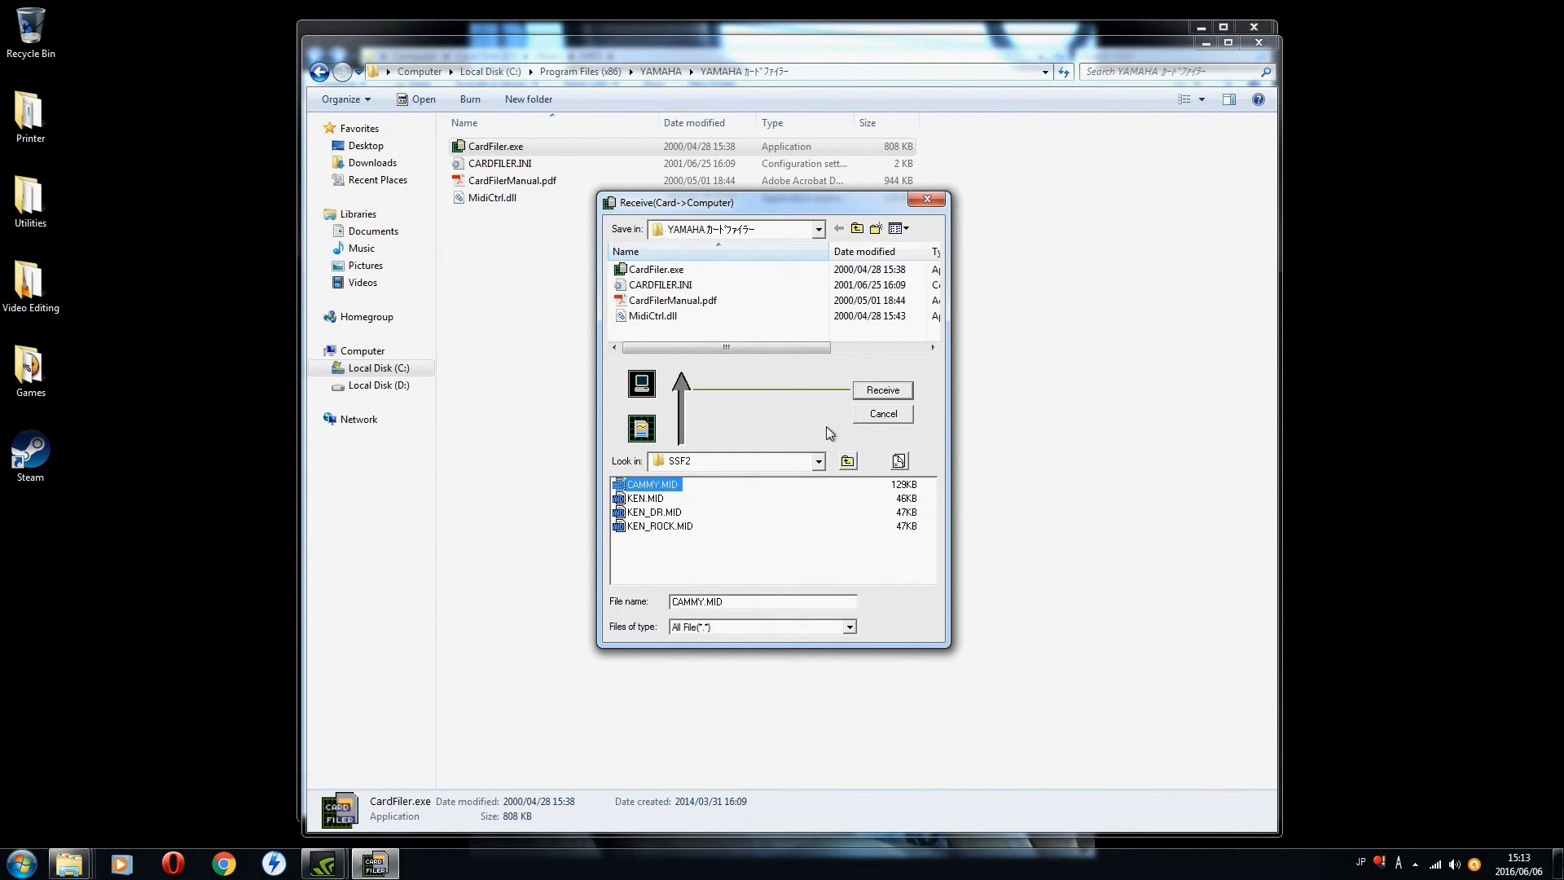
{"action": "left_click", "coordinate": [883, 394]}
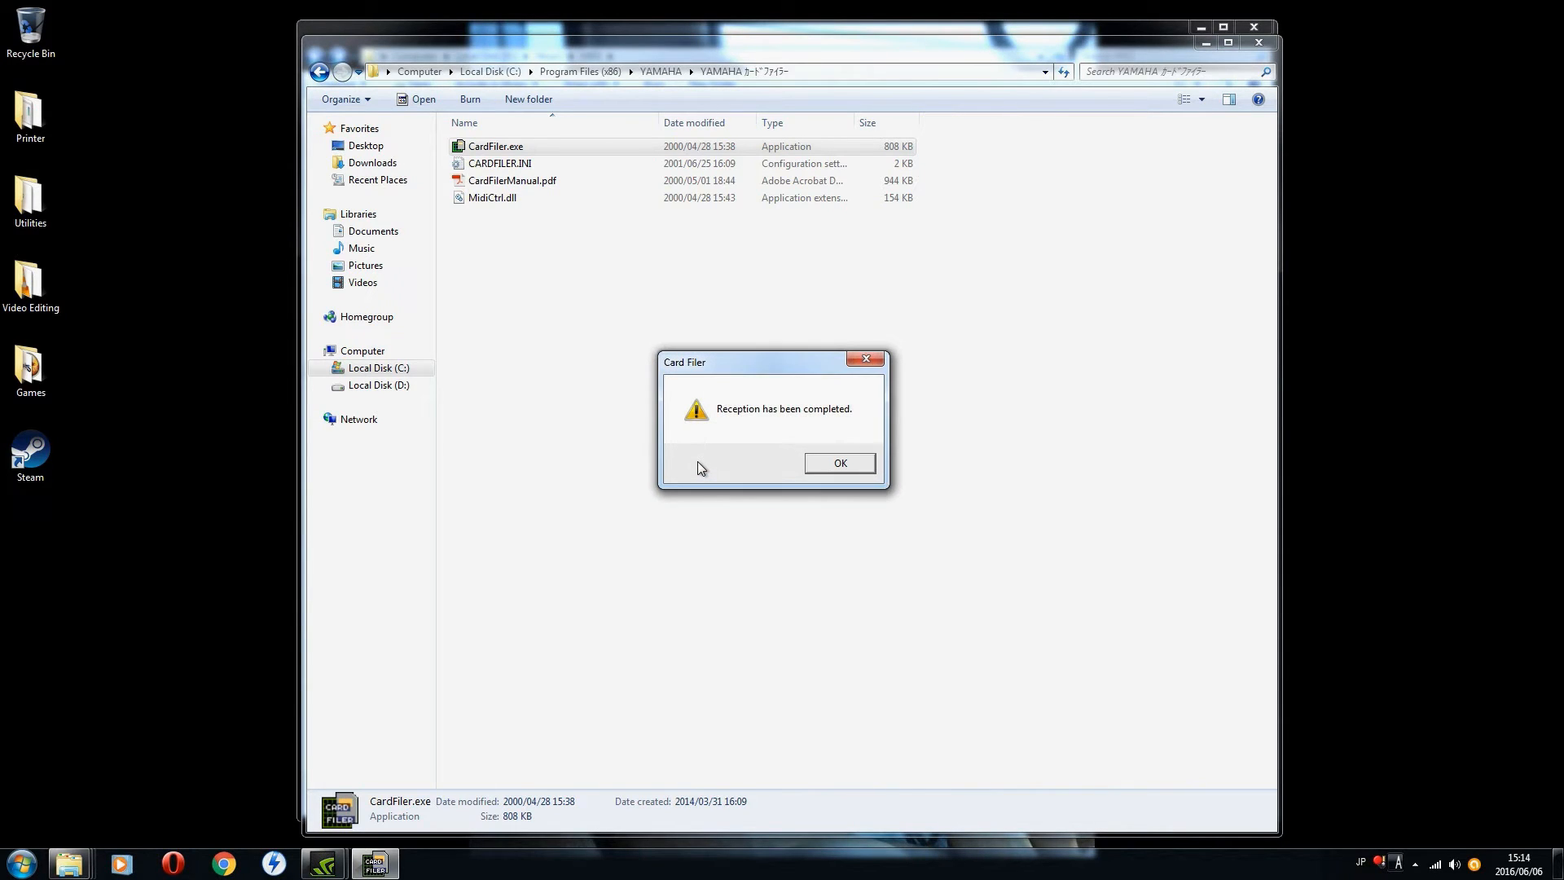
{"action": "left_click", "coordinate": [839, 462]}
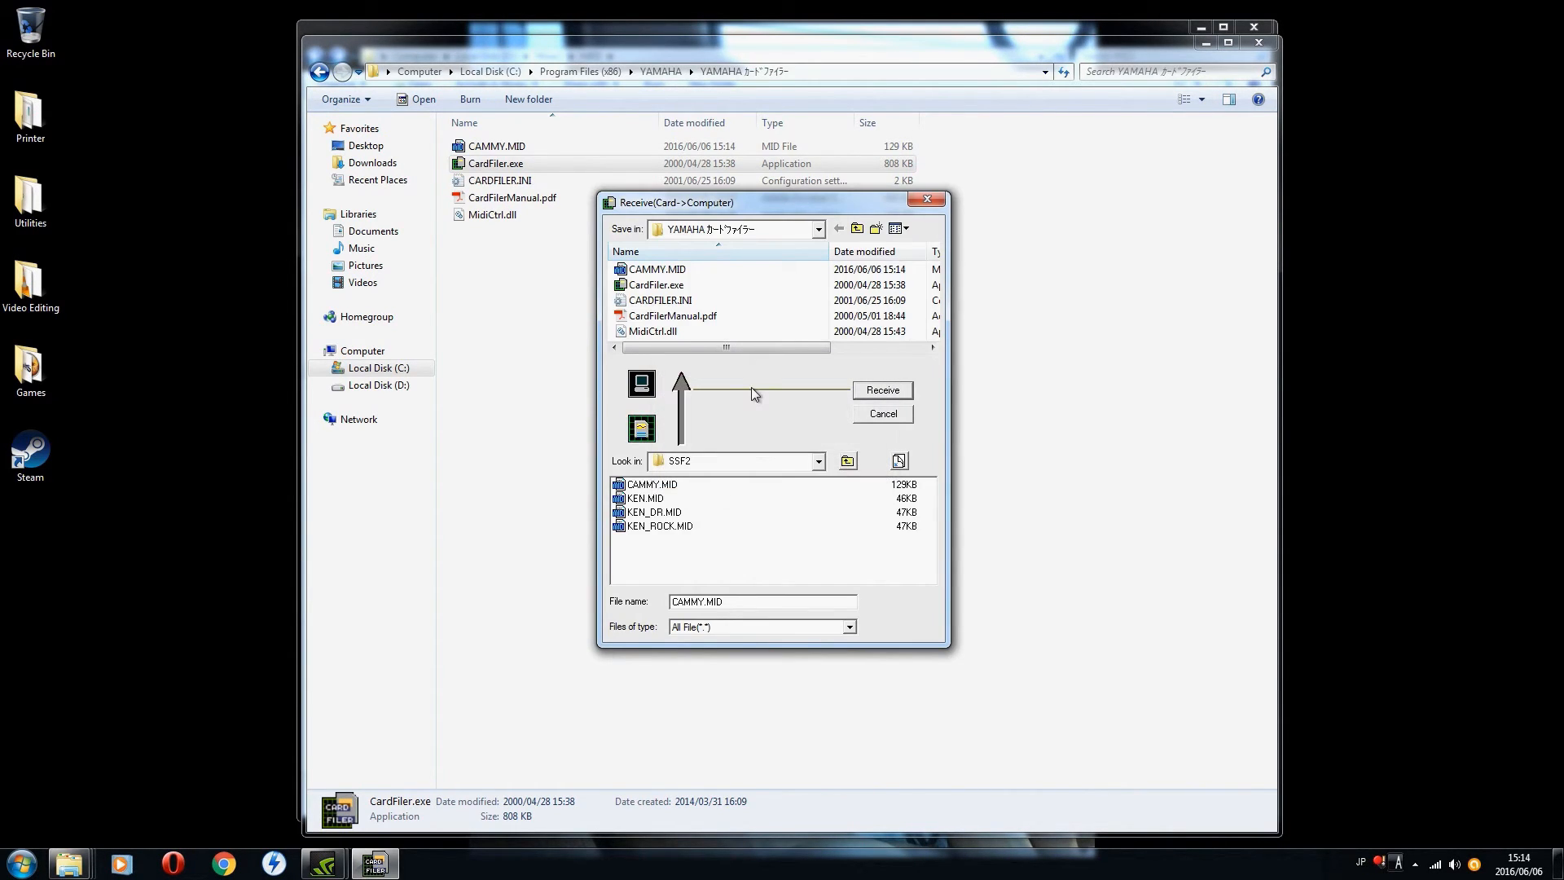
{"action": "left_click", "coordinate": [879, 414]}
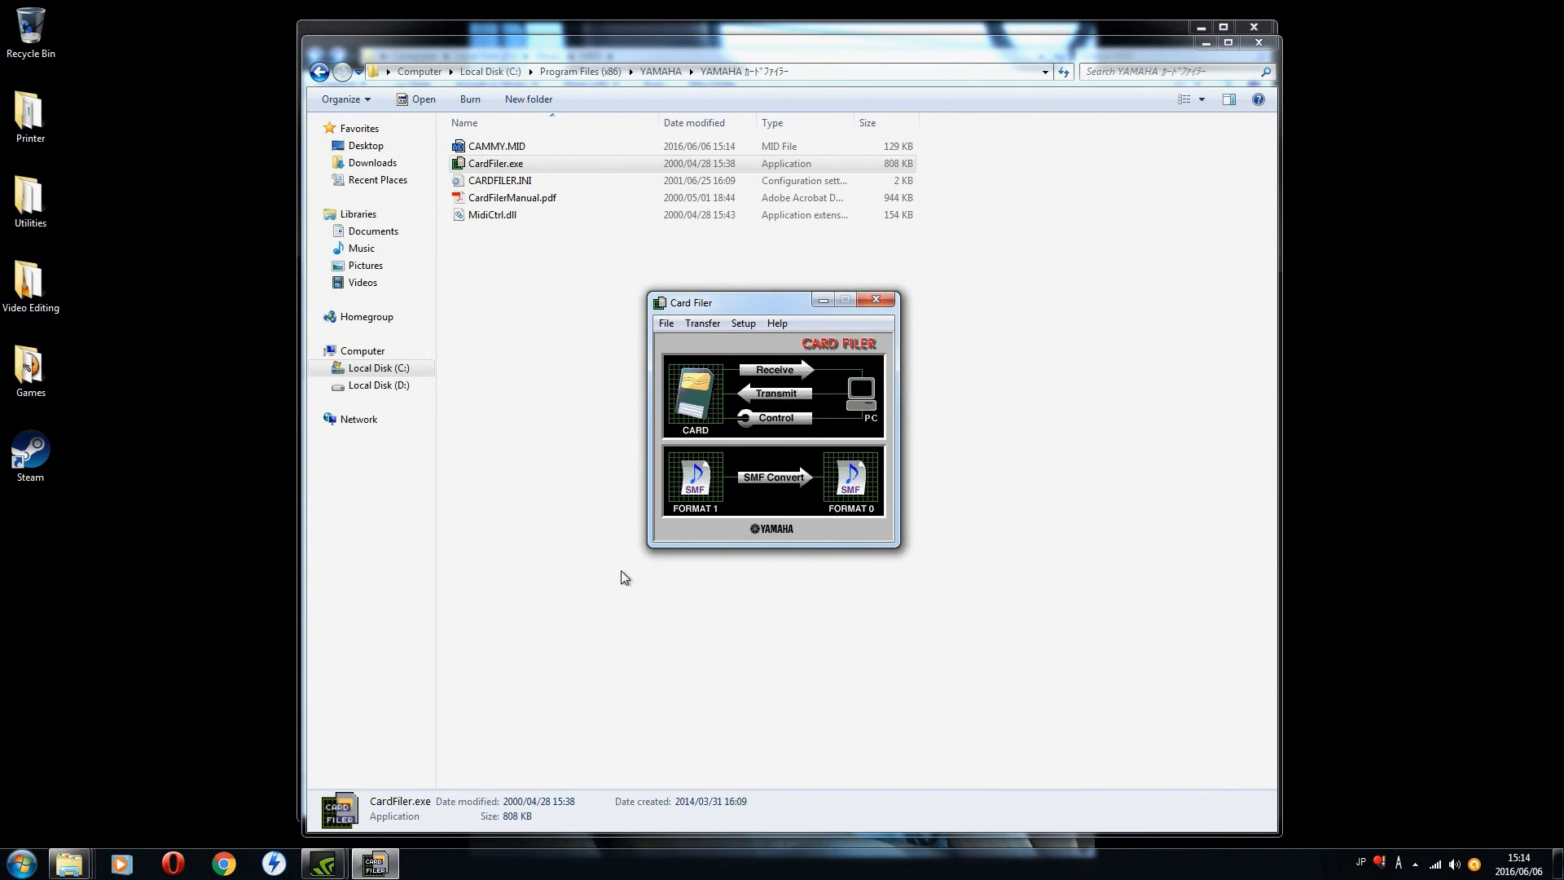
Step: Open the received CAMMY.MID in SOL, maximize the window, and open track 1's Block 1 in the List editor
{"action": "double_click", "coordinate": [513, 147]}
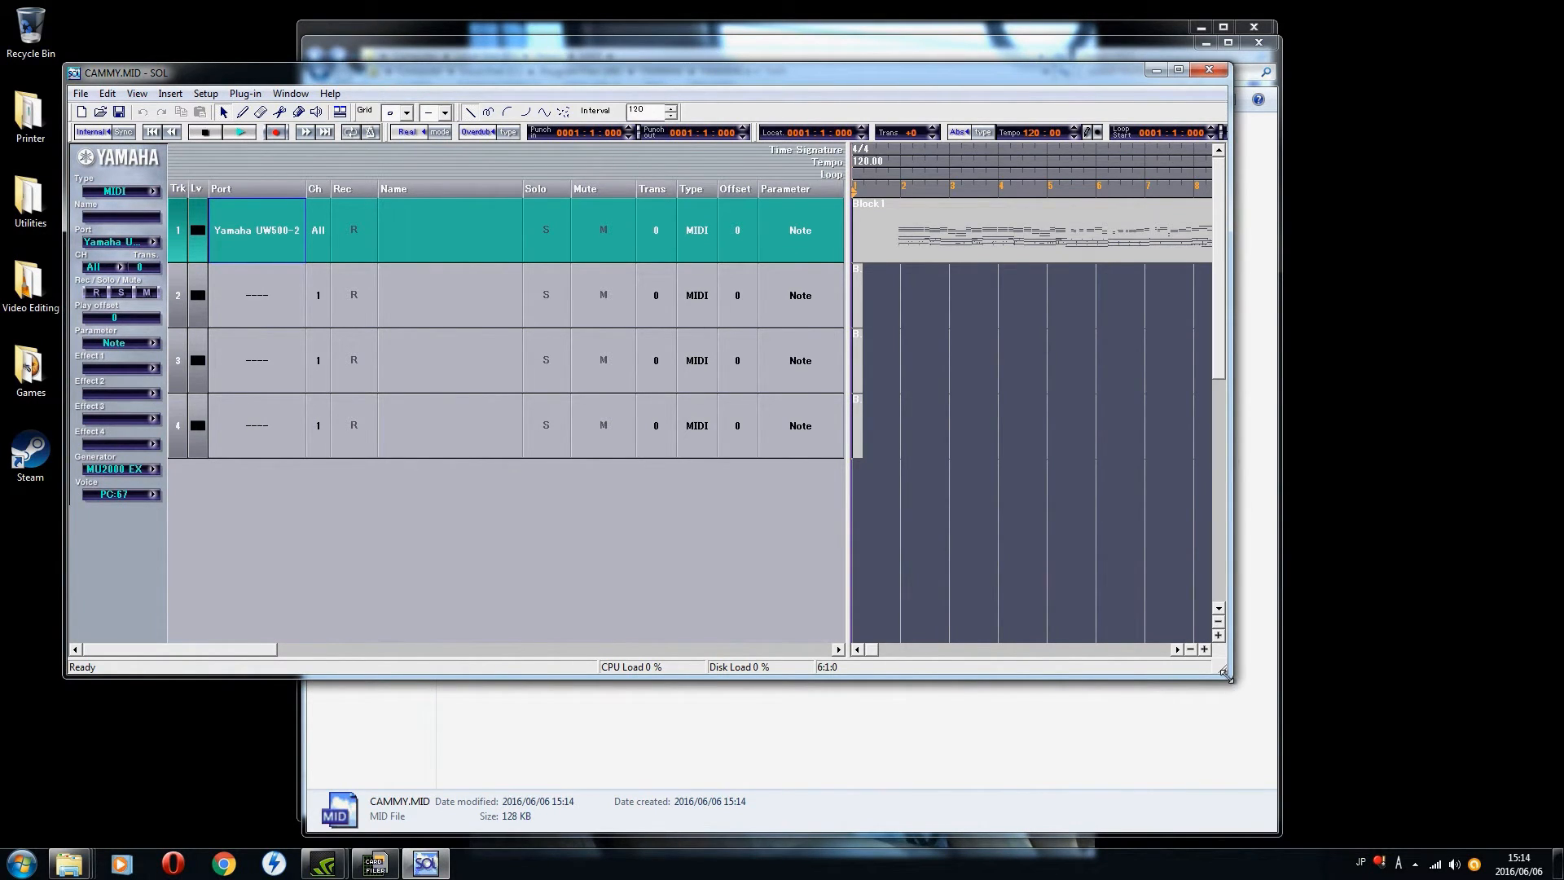
{"action": "left_click", "coordinate": [1178, 70]}
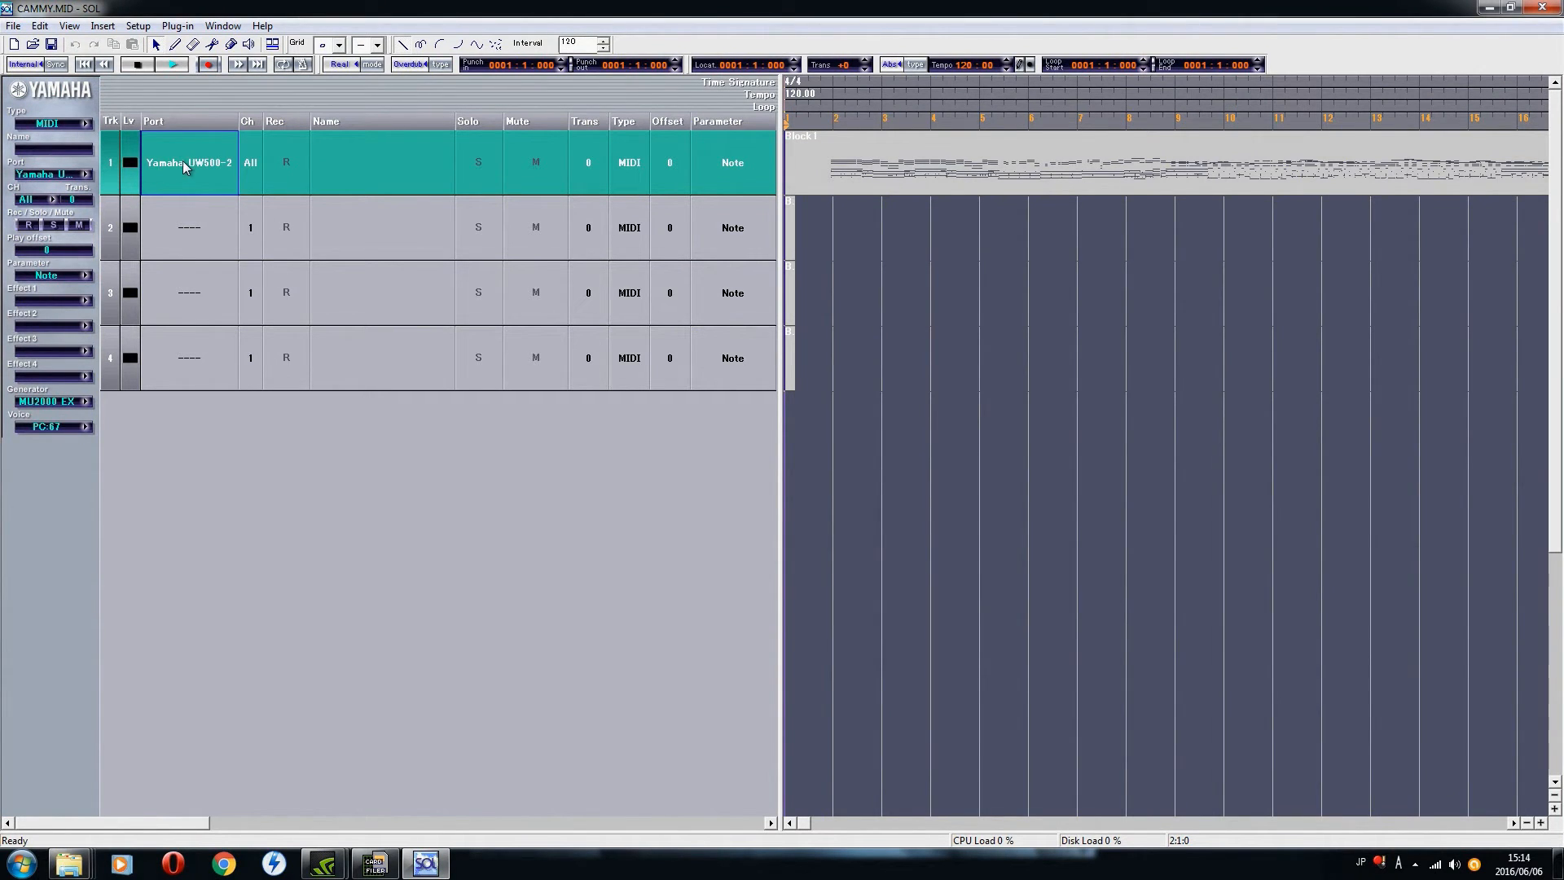
{"action": "left_click", "coordinate": [954, 176]}
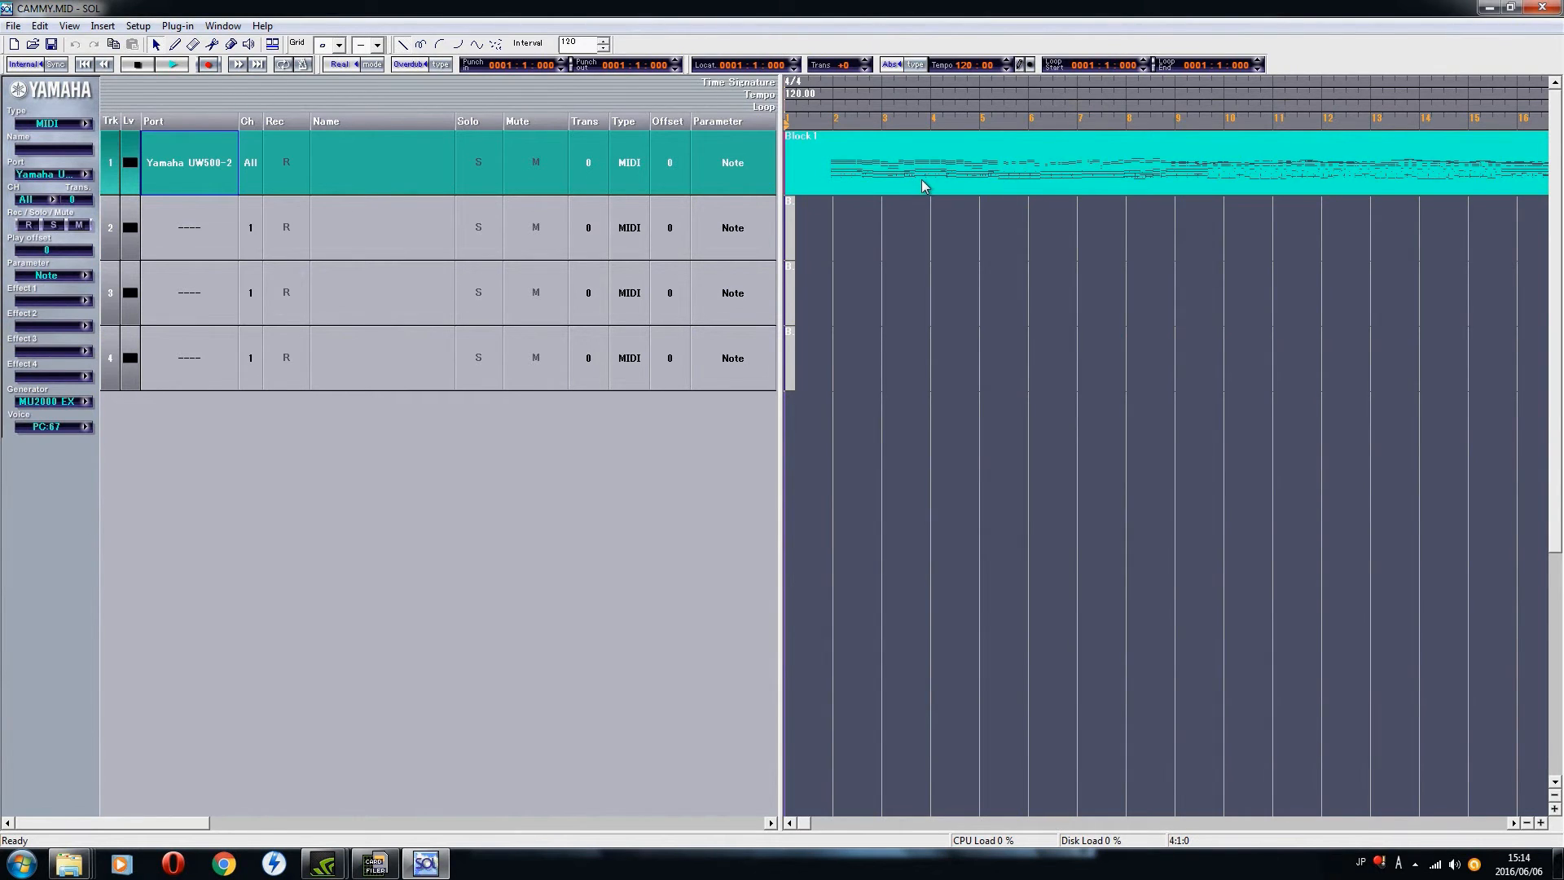
{"action": "double_click", "coordinate": [925, 185]}
Step: Examine the control, program change and note events at the start of Block 1 in the event list
{"action": "key", "text": "Down"}
{"action": "key", "text": "Down"}
{"action": "key", "text": "Down"}
{"action": "key", "text": "Down"}
{"action": "key", "text": "Down"}
{"action": "key", "text": "Down"}
{"action": "key", "text": "Down"}
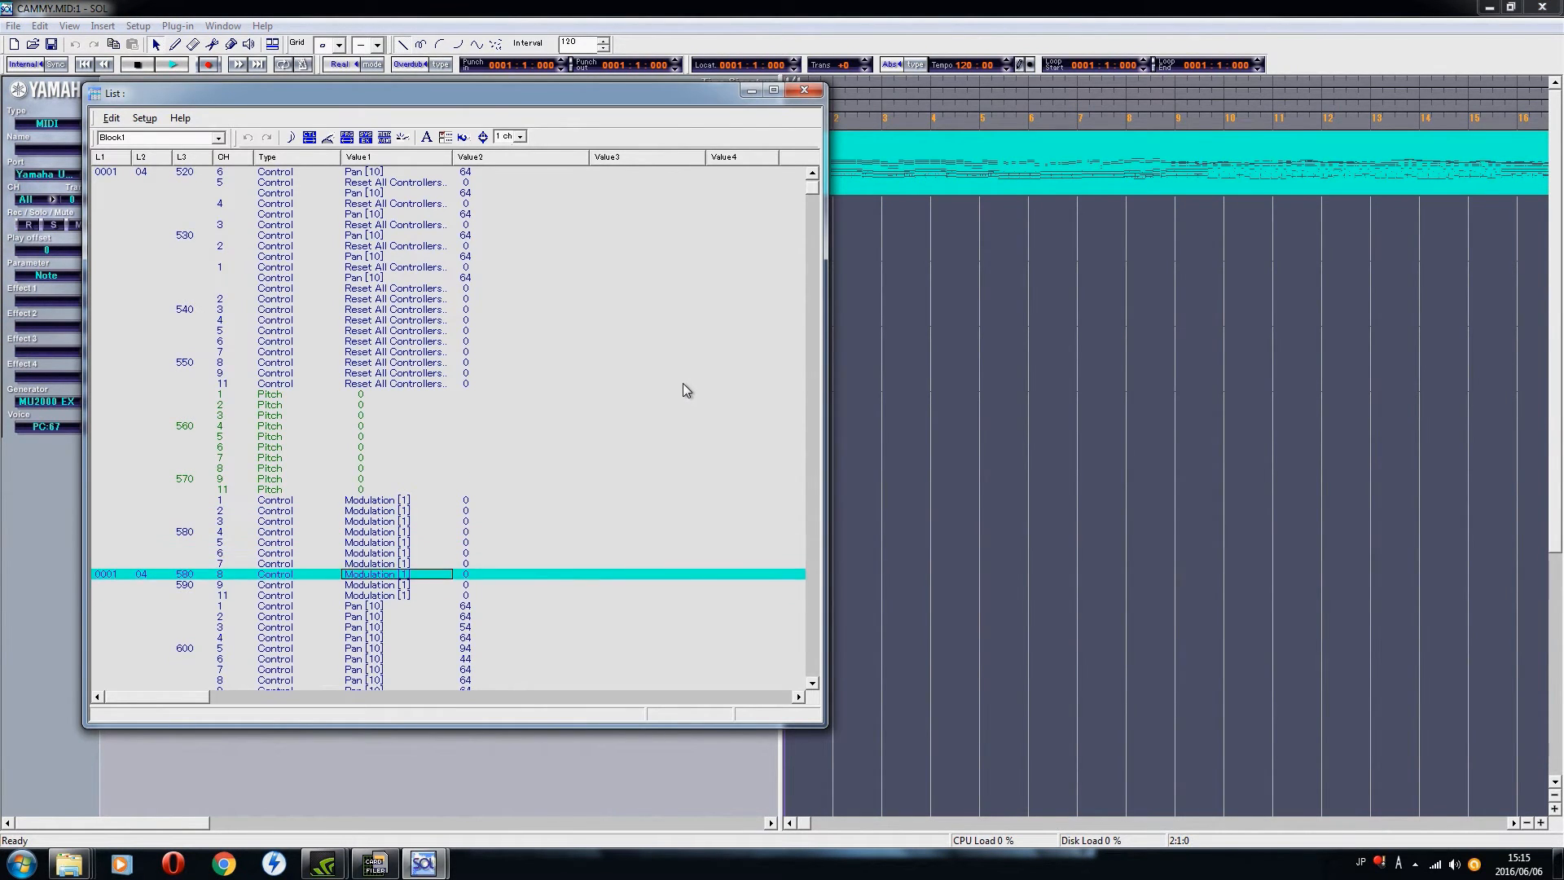
{"action": "key", "text": "Down"}
{"action": "key", "text": "Down"}
{"action": "key", "text": "Down"}
{"action": "key", "text": "Down"}
{"action": "key", "text": "Down"}
{"action": "key", "text": "Down"}
{"action": "key", "text": "Down"}
{"action": "key", "text": "Down"}
{"action": "key", "text": "Down"}
{"action": "key", "text": "Down"}
{"action": "key", "text": "Down"}
{"action": "key", "text": "Down"}
{"action": "key", "text": "Down"}
{"action": "key", "text": "Down"}
{"action": "key", "text": "Down"}
{"action": "key", "text": "Down"}
{"action": "key", "text": "Down"}
{"action": "key", "text": "Down"}
{"action": "key", "text": "Down"}
{"action": "key", "text": "Down"}
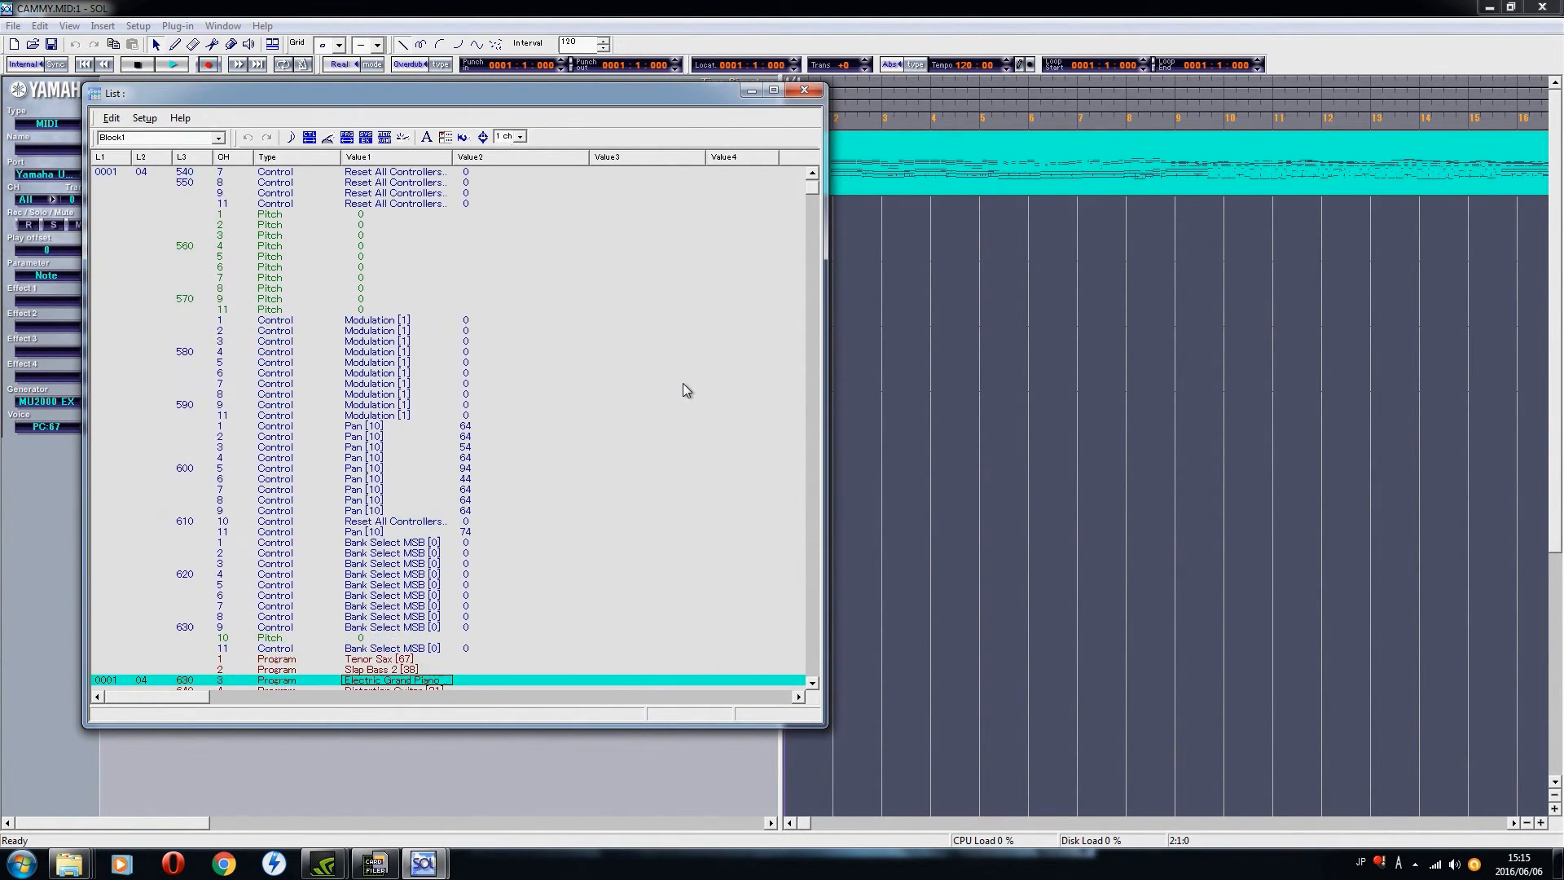
{"action": "key", "text": "Down"}
{"action": "key", "text": "Down"}
{"action": "key", "text": "Down"}
{"action": "key", "text": "Down"}
{"action": "key", "text": "Down"}
{"action": "key", "text": "Down"}
{"action": "key", "text": "Down"}
{"action": "key", "text": "Down"}
{"action": "key", "text": "Down"}
{"action": "key", "text": "Down"}
{"action": "key", "text": "Down"}
{"action": "key", "text": "Down"}
{"action": "key", "text": "Down"}
{"action": "key", "text": "Down"}
{"action": "key", "text": "Down"}
{"action": "key", "text": "Down"}
{"action": "key", "text": "Down"}
{"action": "key", "text": "Down"}
{"action": "key", "text": "Down"}
{"action": "key", "text": "Down"}
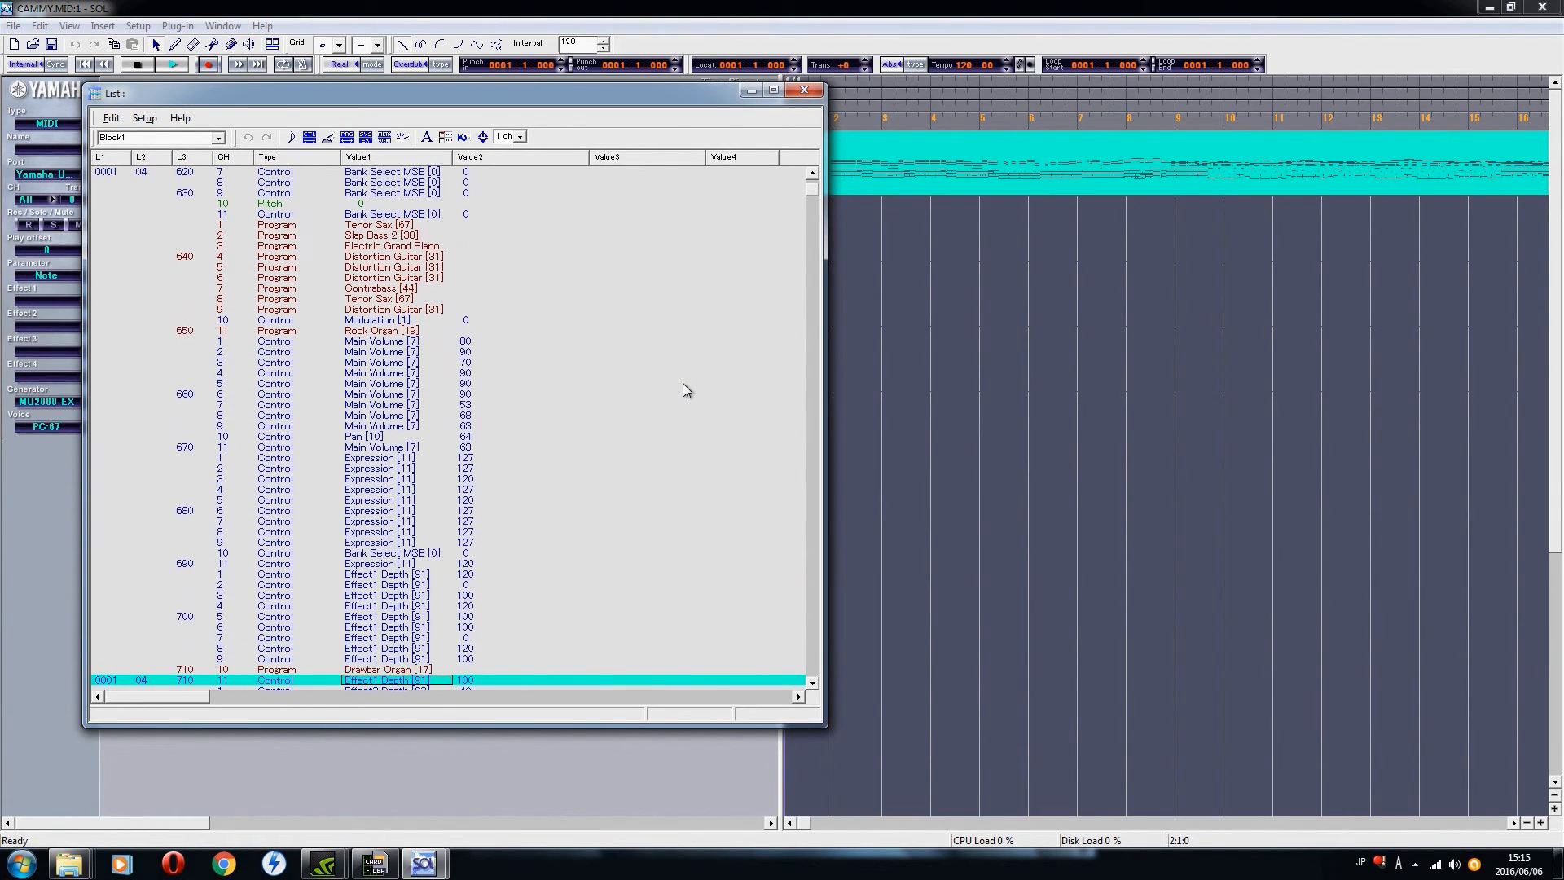
{"action": "key", "text": "Down"}
{"action": "key", "text": "Down"}
{"action": "key", "text": "Down"}
{"action": "key", "text": "Down"}
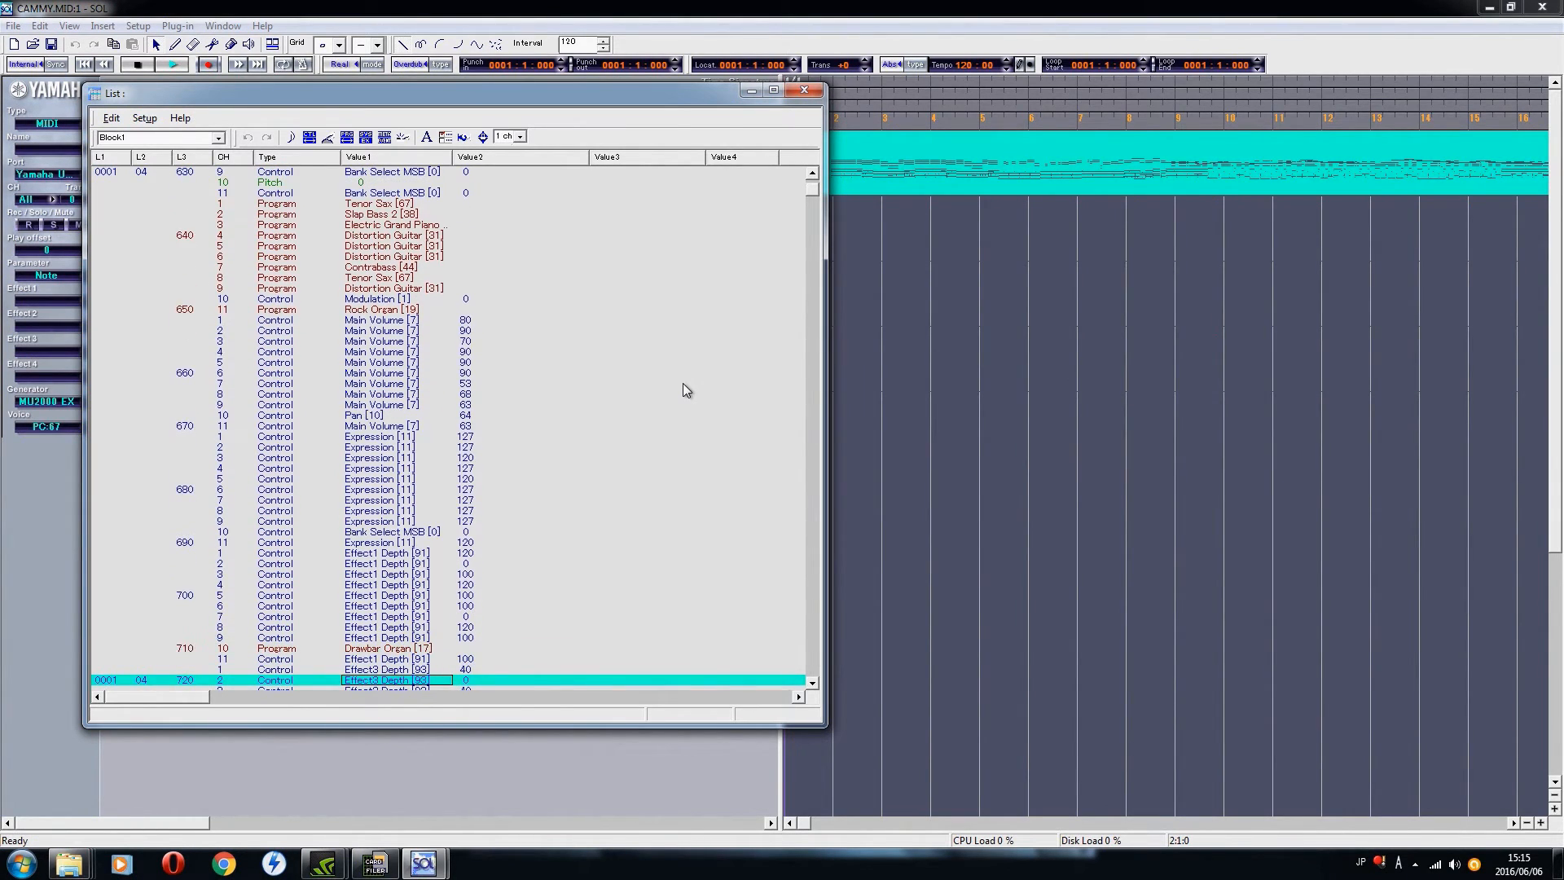
{"action": "key", "text": "Down"}
{"action": "key", "text": "Down"}
{"action": "key", "text": "Down"}
{"action": "key", "text": "Down"}
{"action": "key", "text": "Down"}
{"action": "key", "text": "Down"}
{"action": "key", "text": "Down"}
{"action": "key", "text": "Down"}
{"action": "key", "text": "Down"}
{"action": "key", "text": "Down"}
{"action": "key", "text": "Down"}
{"action": "key", "text": "Down"}
{"action": "key", "text": "Down"}
{"action": "key", "text": "Down"}
{"action": "key", "text": "Down"}
{"action": "key", "text": "Down"}
{"action": "key", "text": "Down"}
{"action": "key", "text": "Down"}
{"action": "key", "text": "Down"}
{"action": "key", "text": "Down"}
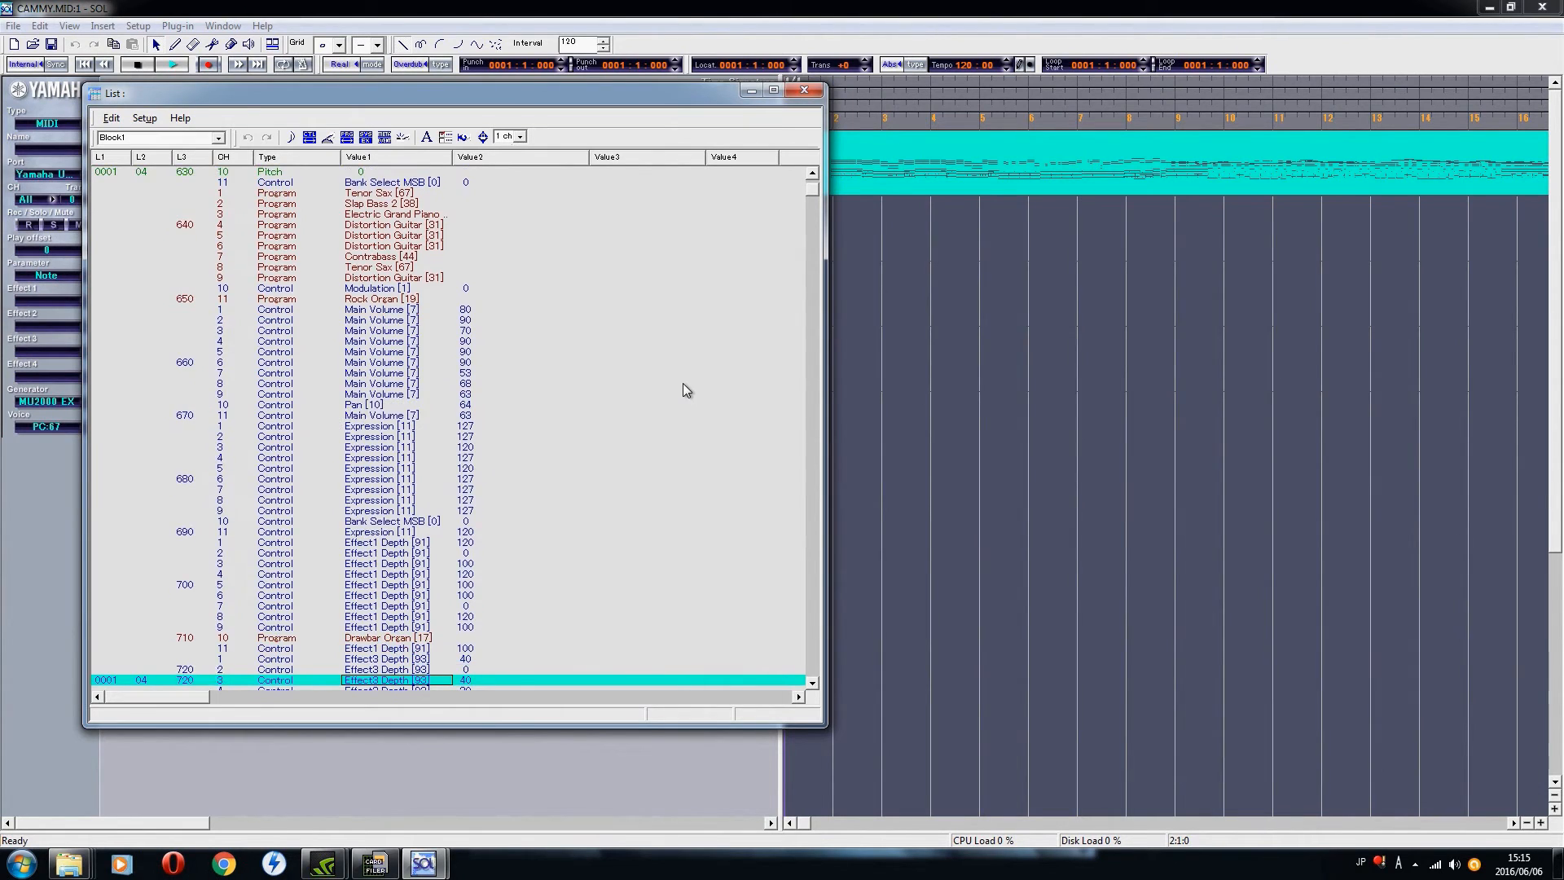
{"action": "key", "text": "Down"}
{"action": "key", "text": "Down"}
{"action": "key", "text": "Down"}
{"action": "key", "text": "Down"}
{"action": "key", "text": "Down"}
{"action": "key", "text": "Down"}
{"action": "key", "text": "Down"}
{"action": "key", "text": "Down"}
{"action": "key", "text": "Down"}
{"action": "key", "text": "Down"}
{"action": "key", "text": "Down"}
{"action": "key", "text": "Down"}
{"action": "key", "text": "Down"}
{"action": "key", "text": "Down"}
{"action": "key", "text": "Down"}
{"action": "key", "text": "Down"}
{"action": "key", "text": "Down"}
{"action": "key", "text": "Down"}
{"action": "key", "text": "Down"}
{"action": "key", "text": "Down"}
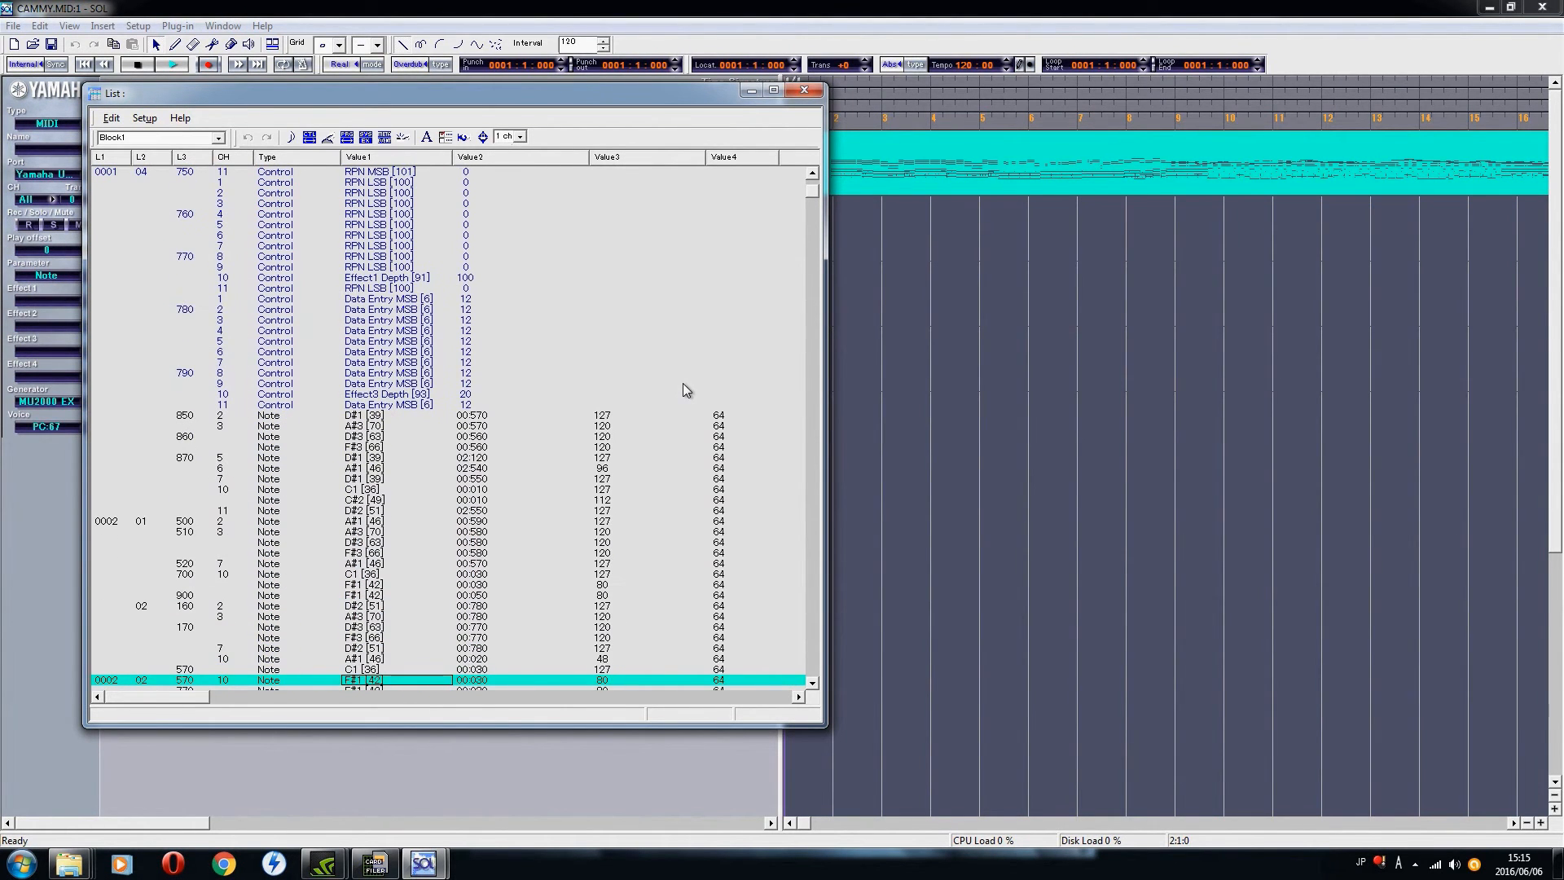
{"action": "key", "text": "Down"}
{"action": "key", "text": "Up"}
{"action": "key", "text": "Up"}
{"action": "key", "text": "Up"}
{"action": "key", "text": "Up"}
{"action": "key", "text": "Up"}
{"action": "key", "text": "Up"}
{"action": "key", "text": "Up"}
{"action": "key", "text": "Up"}
{"action": "key", "text": "Up"}
{"action": "key", "text": "Up"}
{"action": "key", "text": "Up"}
{"action": "key", "text": "Up"}
{"action": "key", "text": "Up"}
{"action": "key", "text": "Up"}
{"action": "key", "text": "Up"}
{"action": "key", "text": "Up"}
{"action": "key", "text": "Up"}
{"action": "key", "text": "Up"}
{"action": "key", "text": "Up"}
{"action": "key", "text": "Up"}
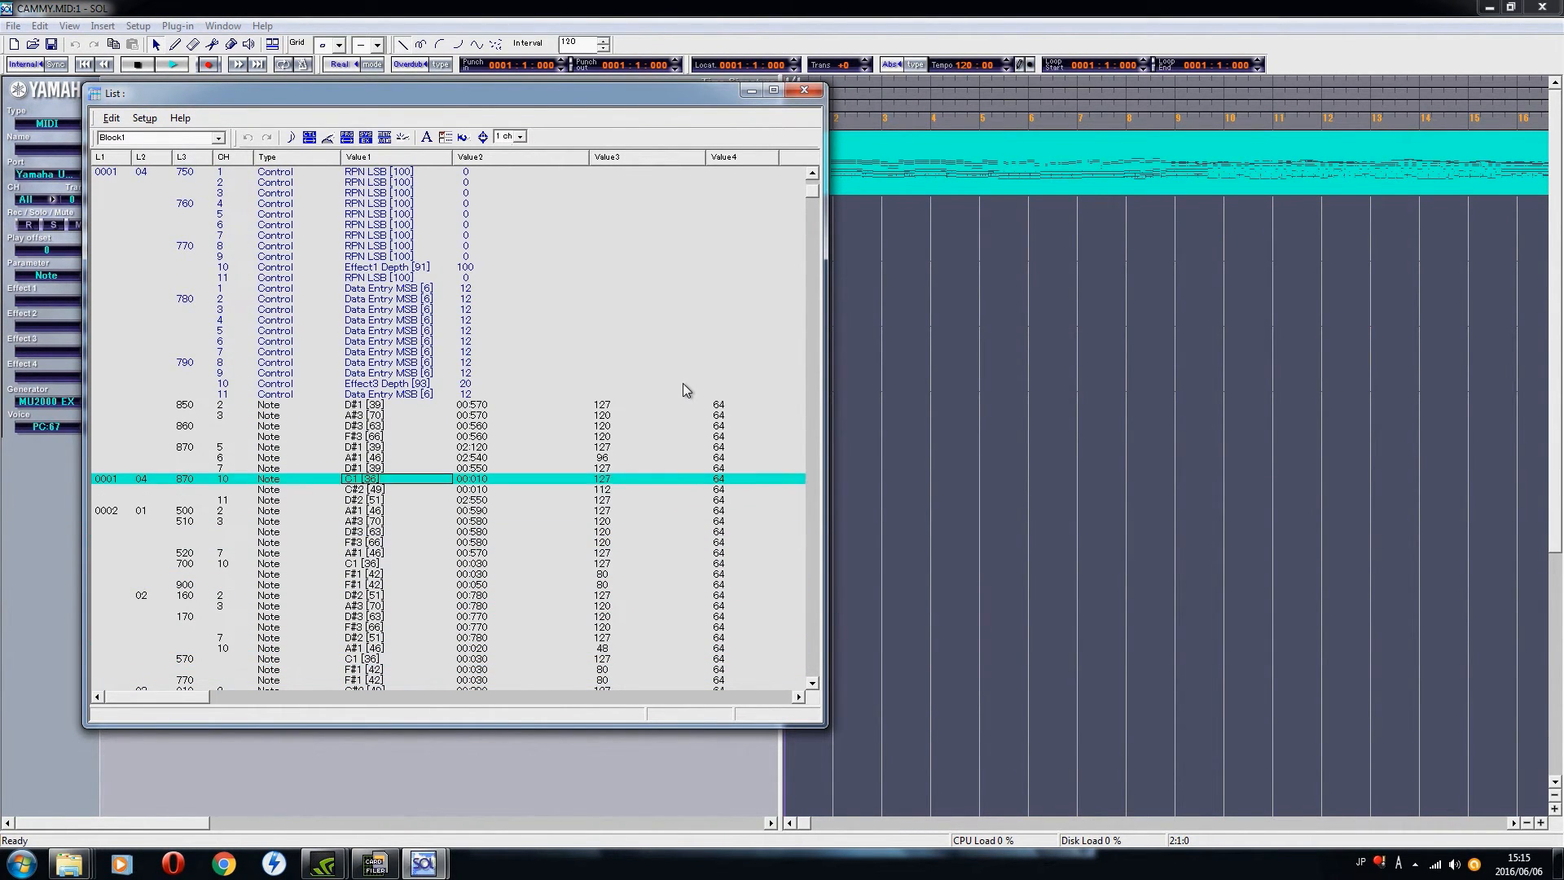
Step: Examine Block 1's note events in the event list from measure 1 through measure 3, checking their channels and values
{"action": "key", "text": "Down"}
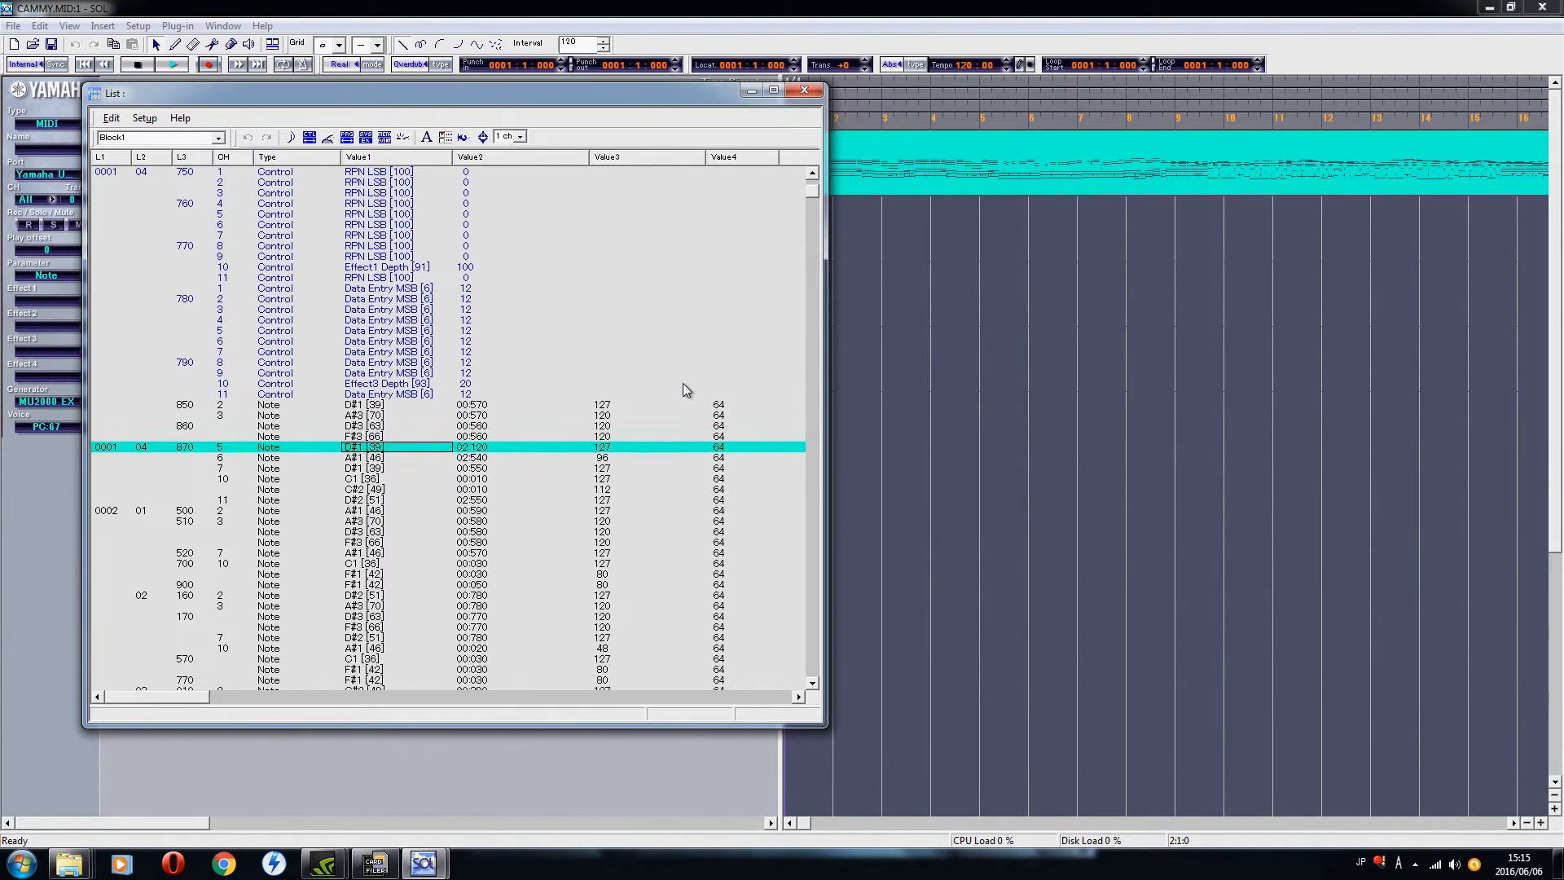
{"action": "key", "text": "Down"}
{"action": "key", "text": "Down"}
{"action": "key", "text": "Down"}
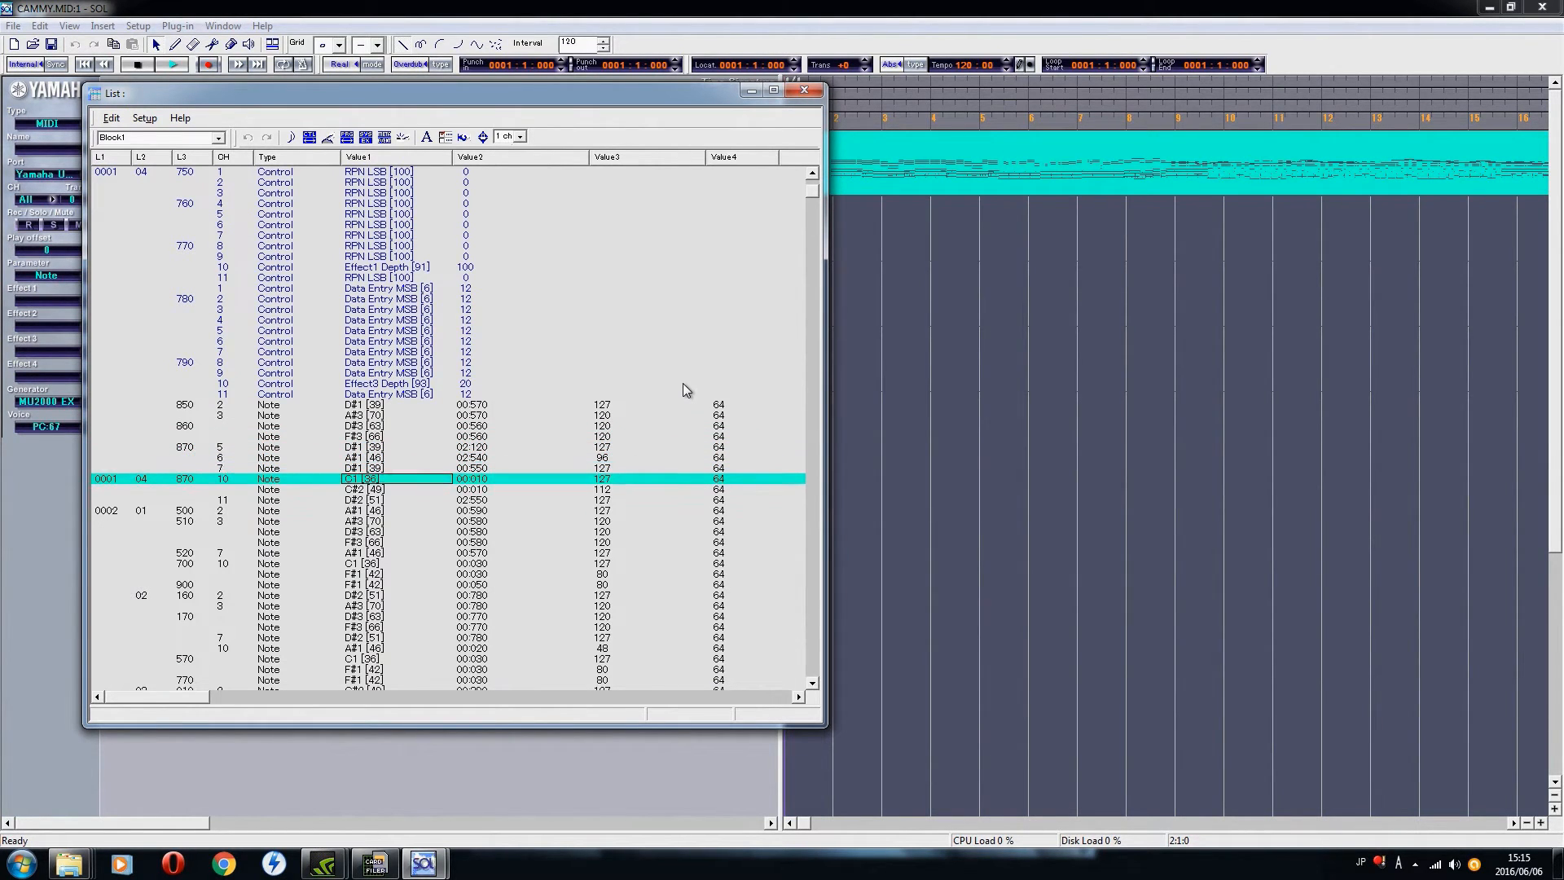
{"action": "key", "text": "Down"}
{"action": "key", "text": "Down"}
{"action": "key", "text": "Down"}
{"action": "key", "text": "Down"}
{"action": "key", "text": "Down"}
{"action": "key", "text": "Down"}
{"action": "key", "text": "Down"}
{"action": "key", "text": "Down"}
{"action": "key", "text": "Down"}
{"action": "key", "text": "Down"}
{"action": "key", "text": "Down"}
{"action": "key", "text": "Down"}
{"action": "key", "text": "Down"}
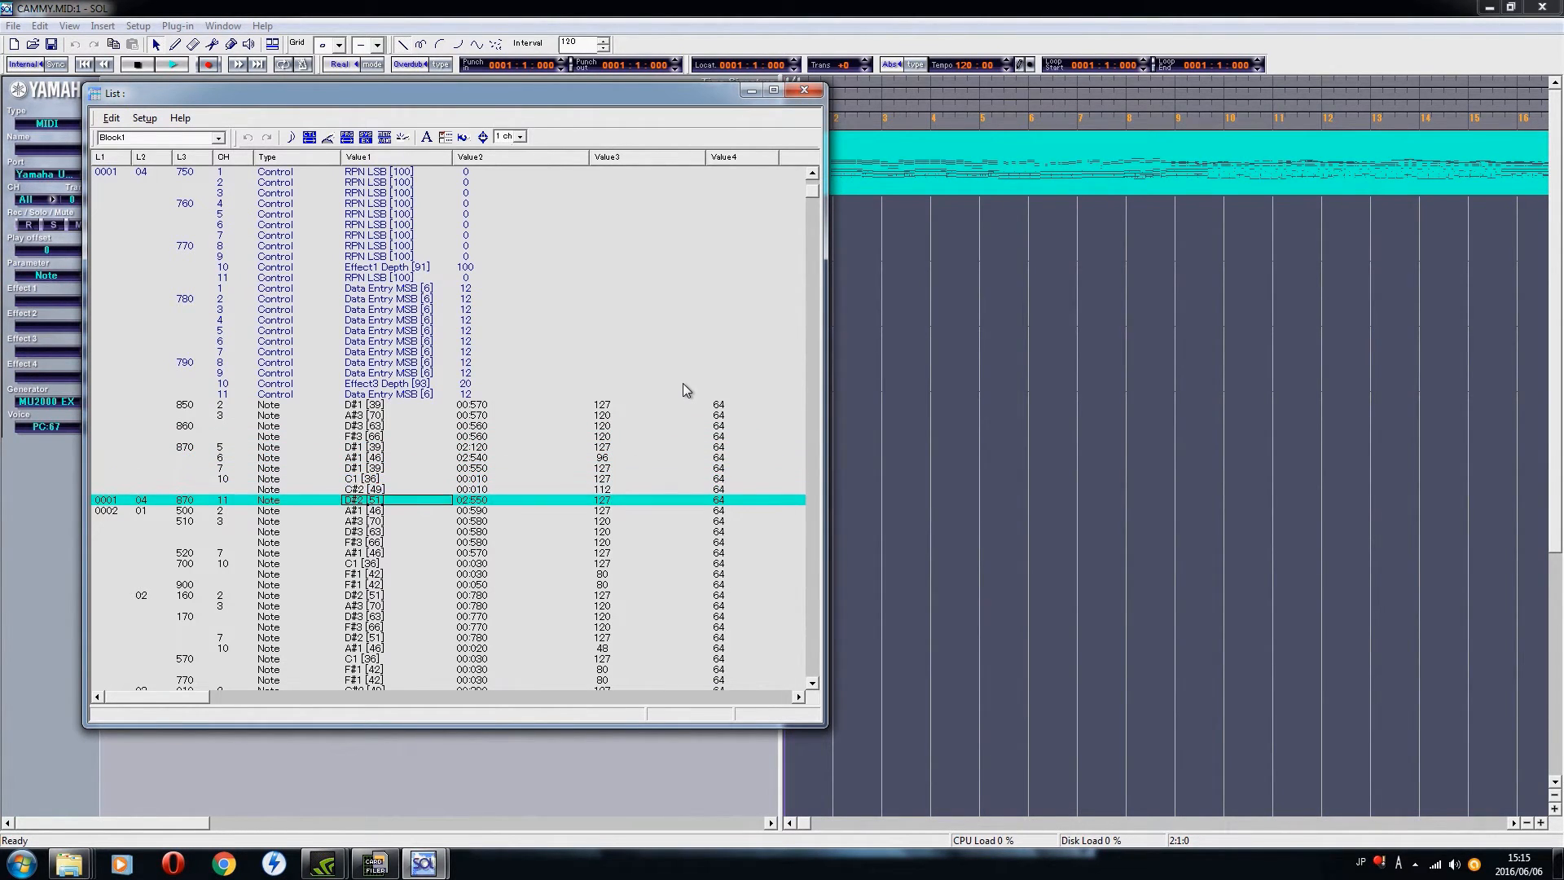
{"action": "key", "text": "Down"}
{"action": "key", "text": "Down"}
{"action": "key", "text": "Down"}
{"action": "key", "text": "Down"}
{"action": "key", "text": "Down"}
{"action": "key", "text": "Down"}
{"action": "key", "text": "Down"}
{"action": "key", "text": "Down"}
{"action": "key", "text": "Down"}
{"action": "key", "text": "Down"}
{"action": "key", "text": "Down"}
{"action": "key", "text": "Down"}
{"action": "key", "text": "Down"}
{"action": "key", "text": "Down"}
{"action": "key", "text": "Down"}
{"action": "key", "text": "Down"}
{"action": "key", "text": "Down"}
{"action": "key", "text": "Down"}
{"action": "key", "text": "Down"}
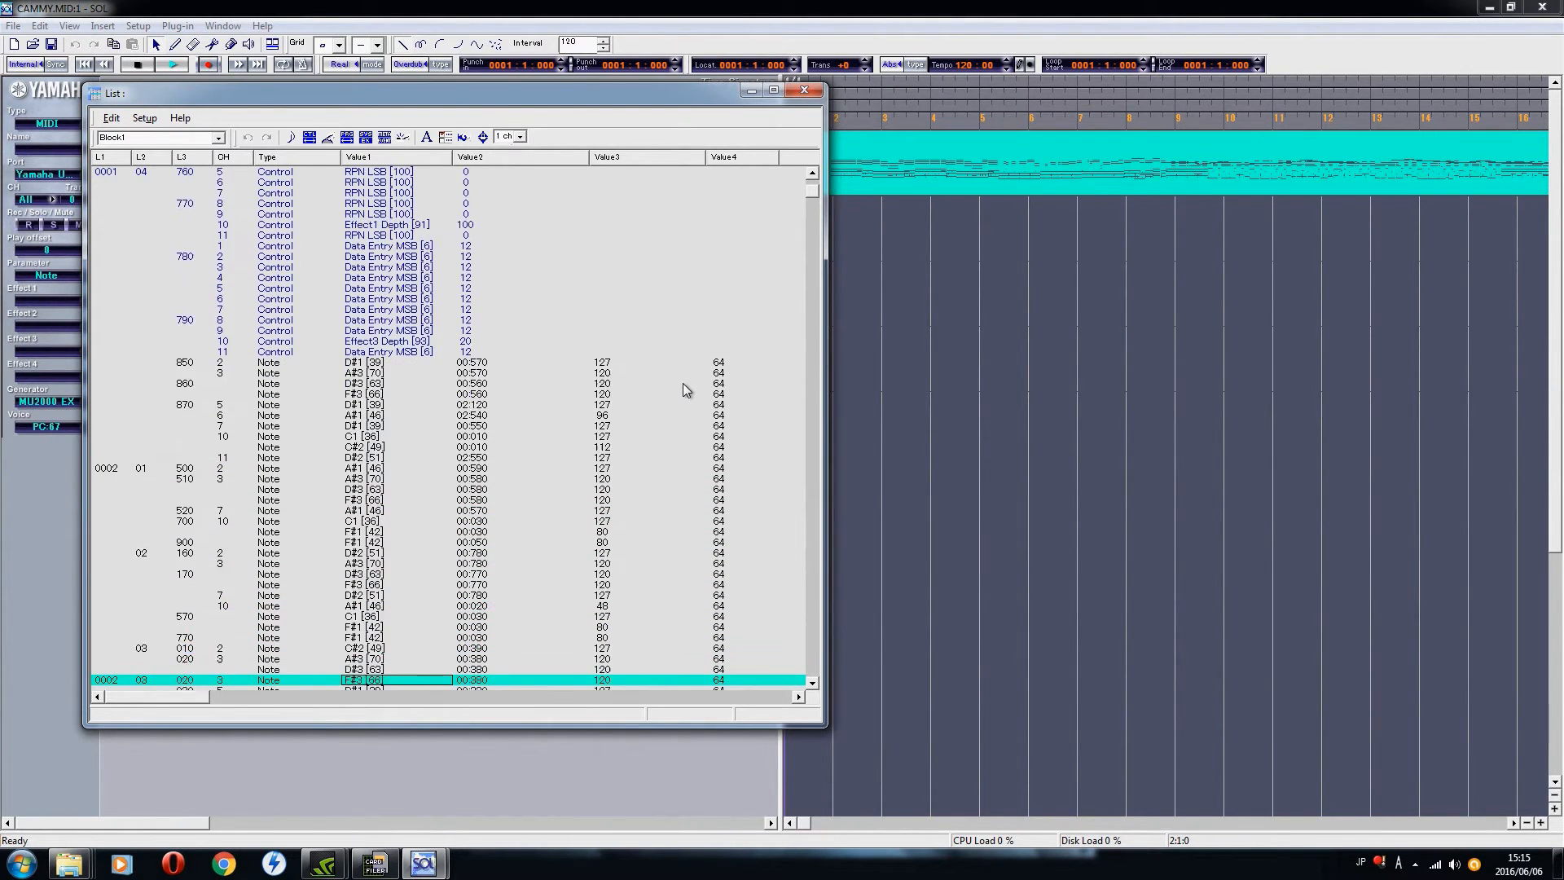
{"action": "key", "text": "Down"}
{"action": "key", "text": "Down"}
{"action": "key", "text": "Down"}
{"action": "key", "text": "Down"}
{"action": "key", "text": "Down"}
{"action": "key", "text": "Down"}
{"action": "key", "text": "Down"}
{"action": "key", "text": "Down"}
{"action": "key", "text": "Down"}
{"action": "key", "text": "Down"}
{"action": "key", "text": "Down"}
{"action": "key", "text": "Down"}
{"action": "key", "text": "Down"}
{"action": "key", "text": "Down"}
{"action": "key", "text": "Down"}
{"action": "key", "text": "Down"}
{"action": "key", "text": "Down"}
{"action": "key", "text": "Down"}
{"action": "key", "text": "Down"}
{"action": "key", "text": "Down"}
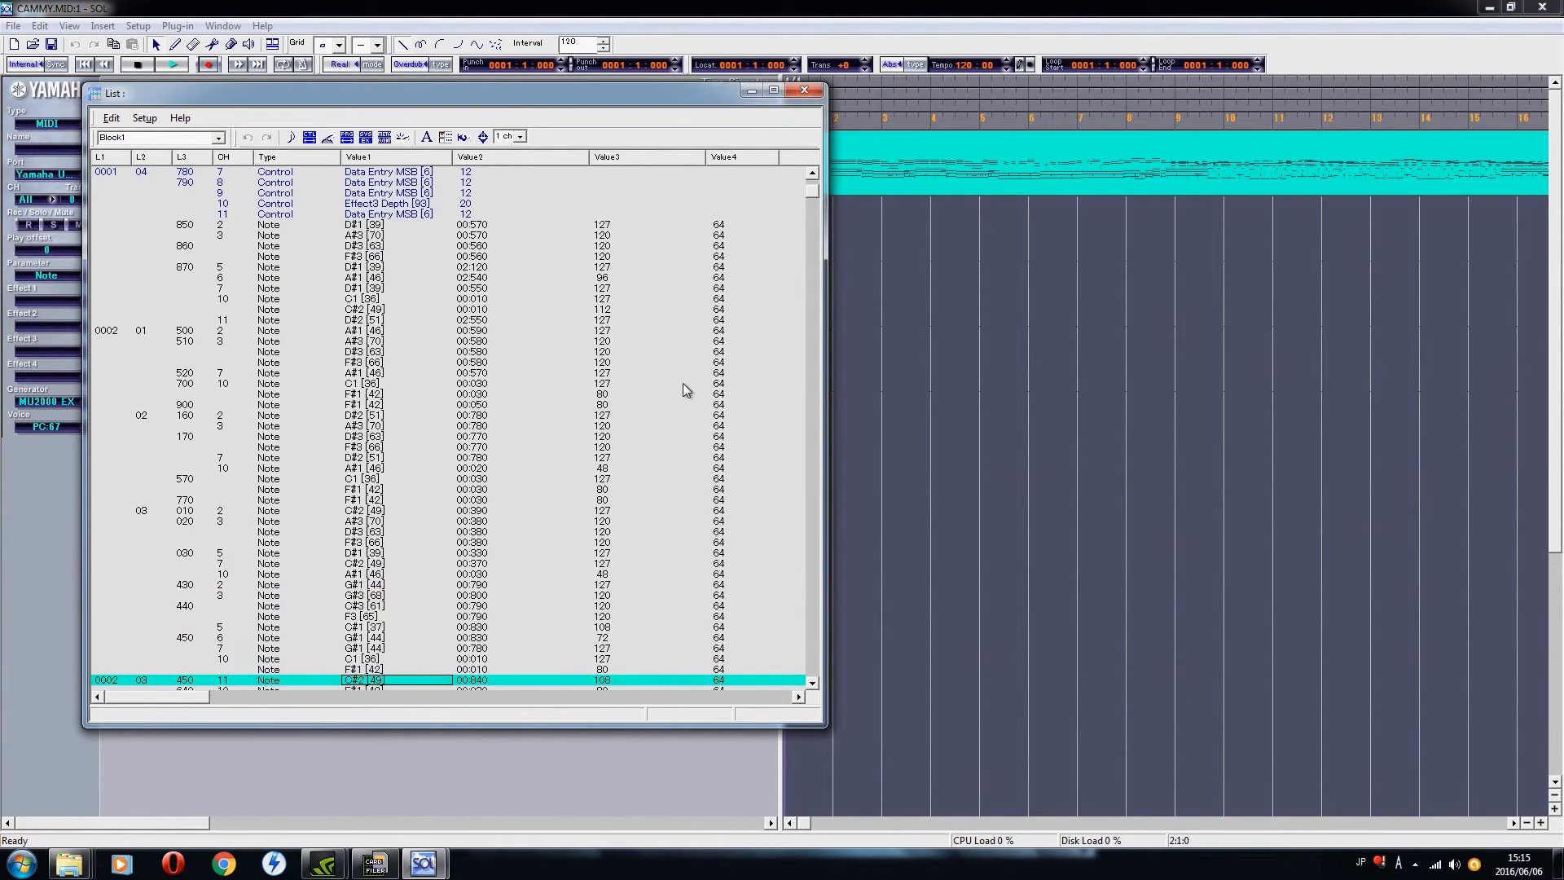
{"action": "key", "text": "Down"}
{"action": "key", "text": "Down"}
{"action": "key", "text": "Down"}
{"action": "key", "text": "Down"}
{"action": "key", "text": "Down"}
{"action": "key", "text": "Down"}
{"action": "key", "text": "Down"}
{"action": "key", "text": "Down"}
{"action": "key", "text": "Down"}
{"action": "key", "text": "Down"}
{"action": "key", "text": "Down"}
{"action": "key", "text": "Down"}
{"action": "key", "text": "Down"}
{"action": "key", "text": "Down"}
{"action": "key", "text": "Down"}
{"action": "key", "text": "Down"}
{"action": "key", "text": "Down"}
{"action": "key", "text": "Down"}
{"action": "key", "text": "Down"}
{"action": "key", "text": "Down"}
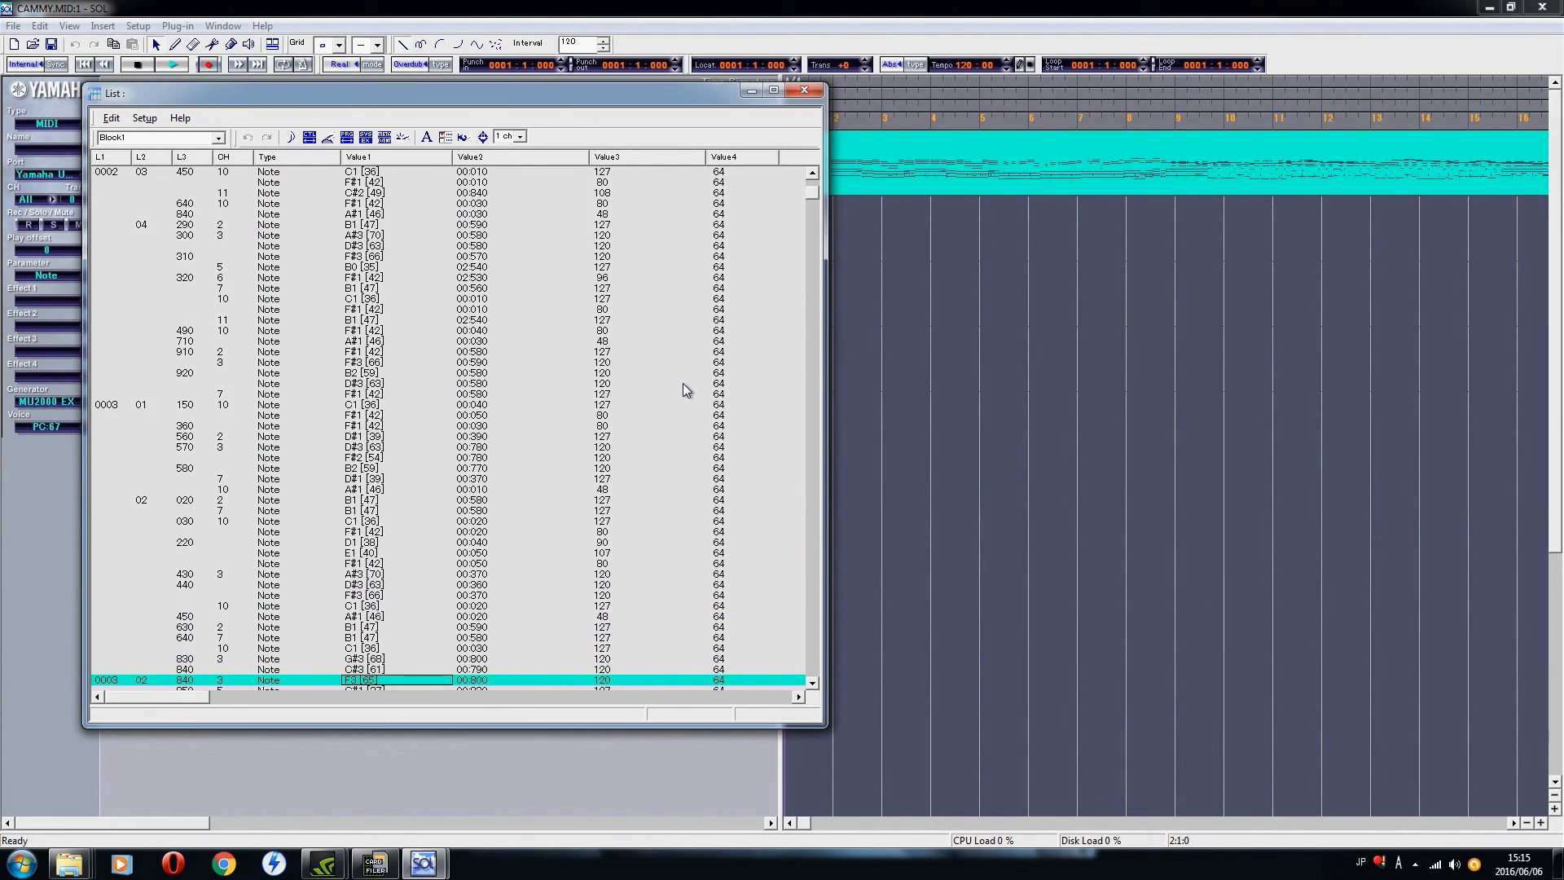
{"action": "key", "text": "Up"}
{"action": "key", "text": "Up"}
{"action": "key", "text": "Up"}
{"action": "key", "text": "Up"}
{"action": "key", "text": "Up"}
{"action": "key", "text": "Up"}
{"action": "key", "text": "Up"}
{"action": "key", "text": "Up"}
{"action": "key", "text": "Up"}
{"action": "key", "text": "Up"}
{"action": "key", "text": "Up"}
{"action": "key", "text": "Up"}
{"action": "key", "text": "Up"}
{"action": "key", "text": "Up"}
{"action": "key", "text": "Up"}
{"action": "key", "text": "Up"}
{"action": "key", "text": "Up"}
{"action": "key", "text": "Up"}
{"action": "key", "text": "Up"}
{"action": "key", "text": "Up"}
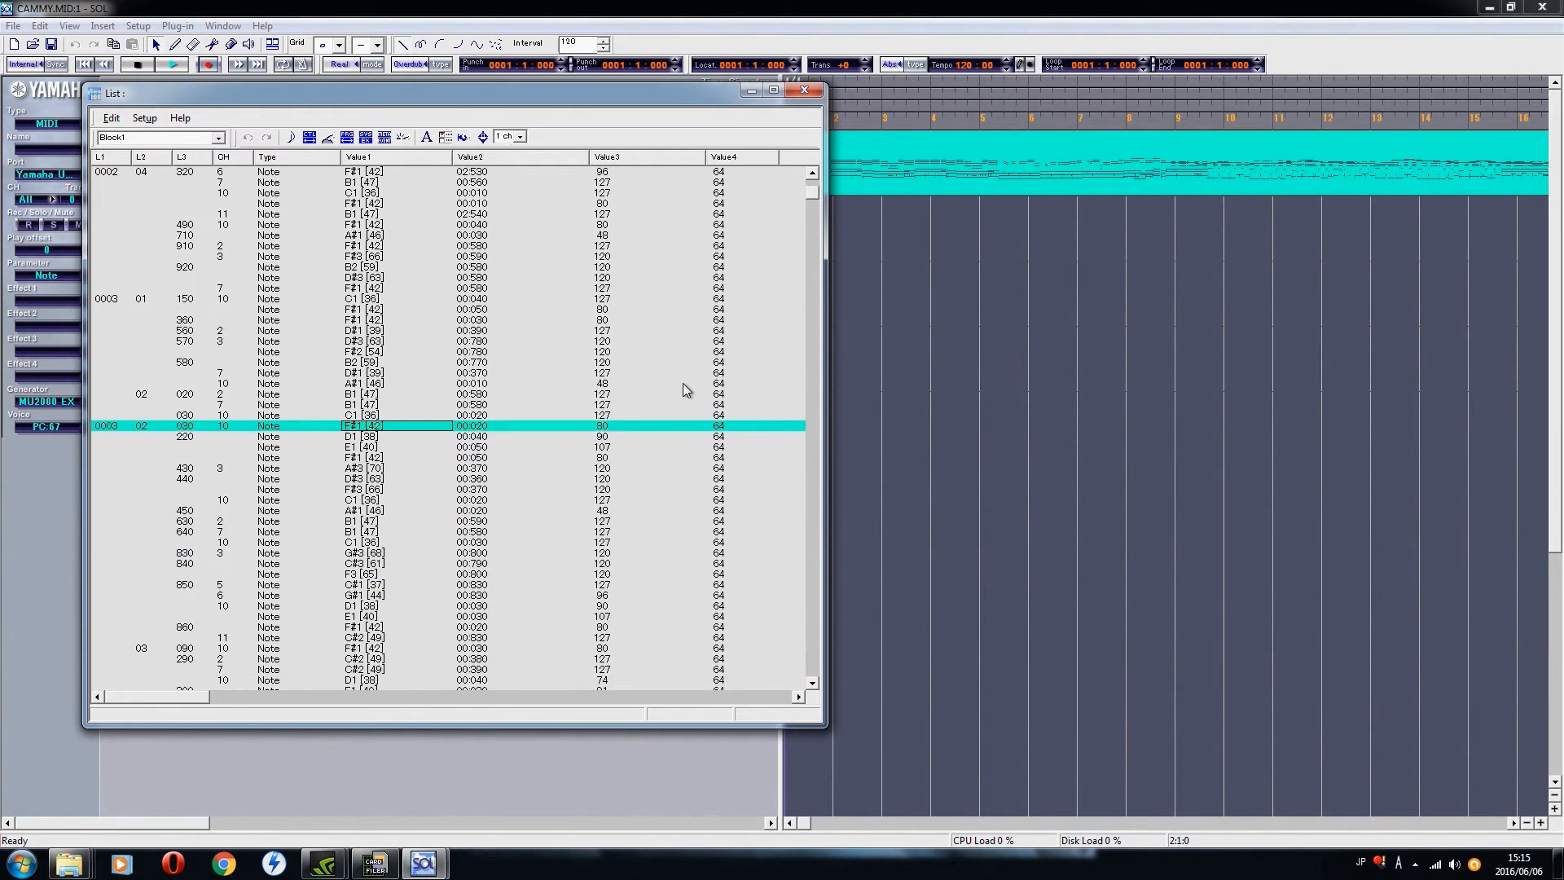
{"action": "key", "text": "Down"}
{"action": "key", "text": "Down"}
{"action": "key", "text": "Down"}
{"action": "key", "text": "Down"}
{"action": "key", "text": "Down"}
{"action": "key", "text": "Down"}
{"action": "key", "text": "Down"}
{"action": "key", "text": "Down"}
{"action": "key", "text": "Down"}
{"action": "key", "text": "Down"}
{"action": "key", "text": "Down"}
{"action": "key", "text": "Down"}
{"action": "key", "text": "Down"}
{"action": "key", "text": "Down"}
{"action": "key", "text": "Down"}
{"action": "key", "text": "Down"}
{"action": "key", "text": "Down"}
{"action": "key", "text": "Down"}
{"action": "key", "text": "Down"}
{"action": "key", "text": "Down"}
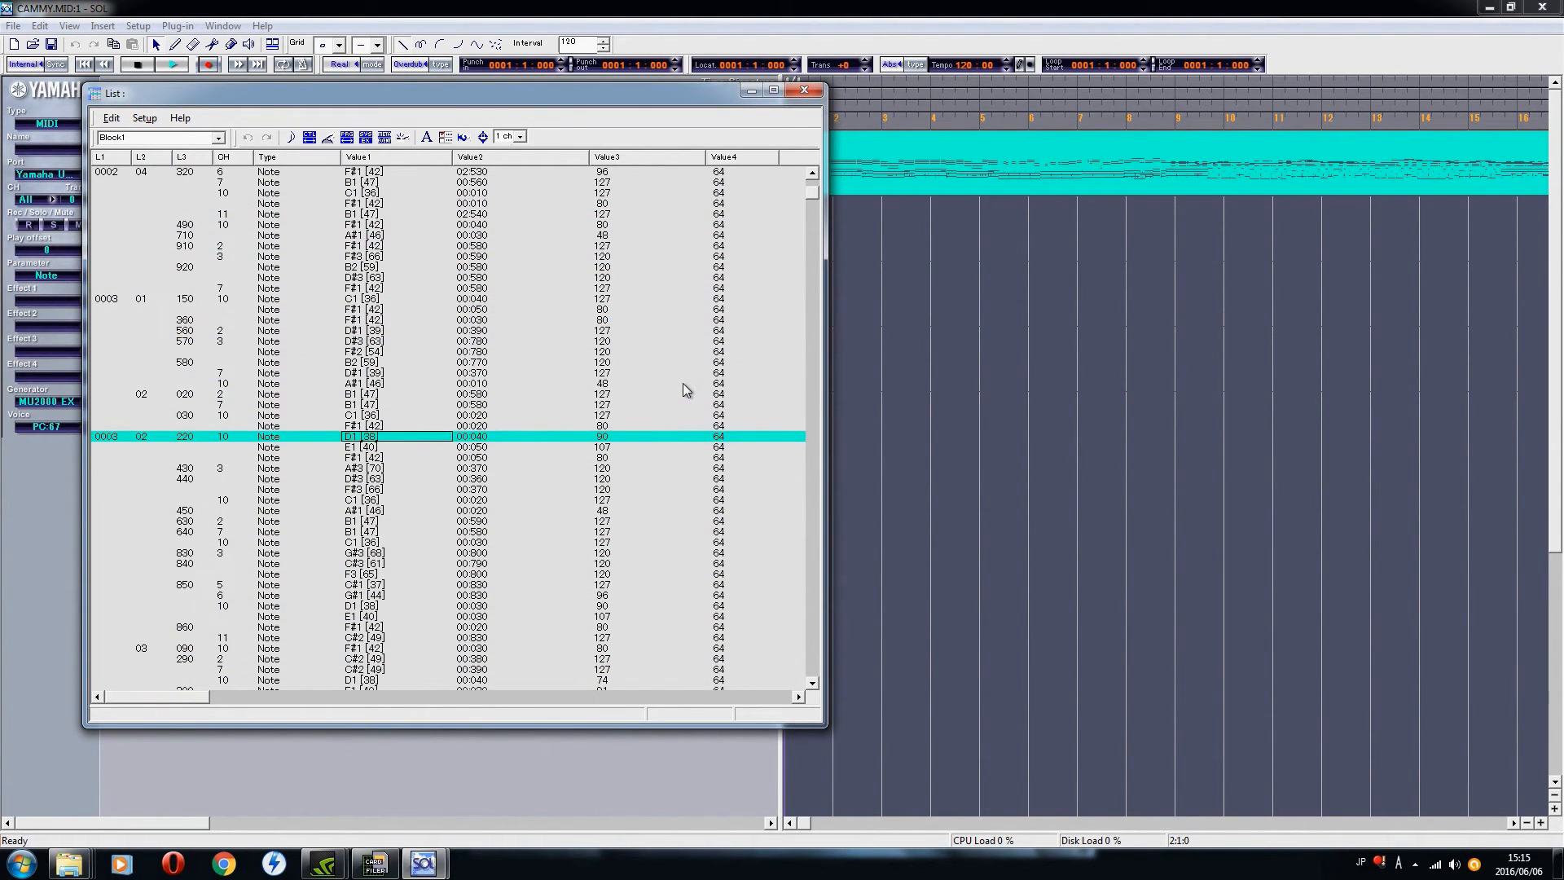
Step: Review Block 1's note, control, program and pitch events back to the first event in the list
{"action": "key", "text": "Up"}
{"action": "key", "text": "Up"}
{"action": "key", "text": "Up"}
{"action": "key", "text": "Up"}
{"action": "key", "text": "Up"}
{"action": "key", "text": "Up"}
{"action": "key", "text": "Up"}
{"action": "key", "text": "Up"}
{"action": "key", "text": "Up"}
{"action": "key", "text": "Up"}
{"action": "key", "text": "Up"}
{"action": "key", "text": "Up"}
{"action": "key", "text": "Up"}
{"action": "key", "text": "Up"}
{"action": "key", "text": "Up"}
{"action": "key", "text": "Up"}
{"action": "key", "text": "Up"}
{"action": "key", "text": "Up"}
{"action": "key", "text": "Up"}
{"action": "key", "text": "Up"}
{"action": "key", "text": "Up"}
{"action": "key", "text": "Up"}
{"action": "key", "text": "Up"}
{"action": "key", "text": "Up"}
{"action": "key", "text": "Up"}
{"action": "key", "text": "Up"}
{"action": "key", "text": "Up"}
{"action": "key", "text": "Up"}
{"action": "key", "text": "Up"}
{"action": "key", "text": "Up"}
{"action": "key", "text": "Up"}
{"action": "key", "text": "Up"}
{"action": "key", "text": "Up"}
{"action": "key", "text": "Up"}
{"action": "key", "text": "Up"}
{"action": "key", "text": "Up"}
{"action": "key", "text": "Up"}
{"action": "key", "text": "Up"}
{"action": "key", "text": "Up"}
{"action": "key", "text": "Up"}
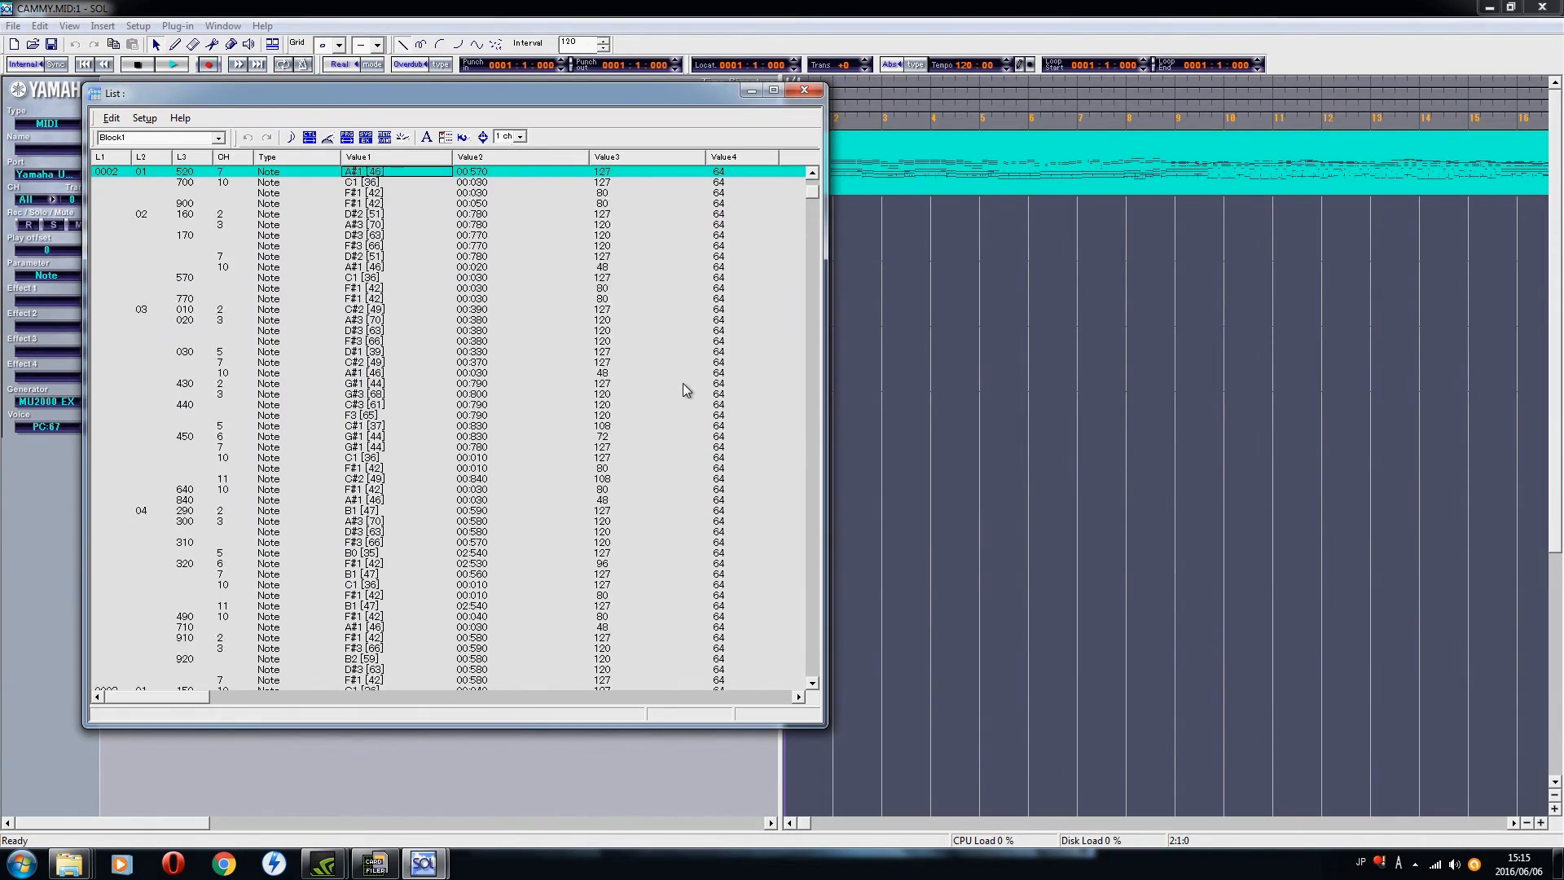
{"action": "key", "text": "Up"}
{"action": "key", "text": "Up"}
{"action": "key", "text": "Up"}
{"action": "key", "text": "Up"}
{"action": "key", "text": "Up"}
{"action": "key", "text": "Up"}
{"action": "key", "text": "Up"}
{"action": "key", "text": "Up"}
{"action": "key", "text": "Up"}
{"action": "key", "text": "Up"}
{"action": "key", "text": "Up"}
{"action": "key", "text": "Up"}
{"action": "key", "text": "Up"}
{"action": "key", "text": "Up"}
{"action": "key", "text": "Up"}
{"action": "key", "text": "Up"}
{"action": "key", "text": "Up"}
{"action": "key", "text": "Up"}
{"action": "key", "text": "Up"}
{"action": "key", "text": "Up"}
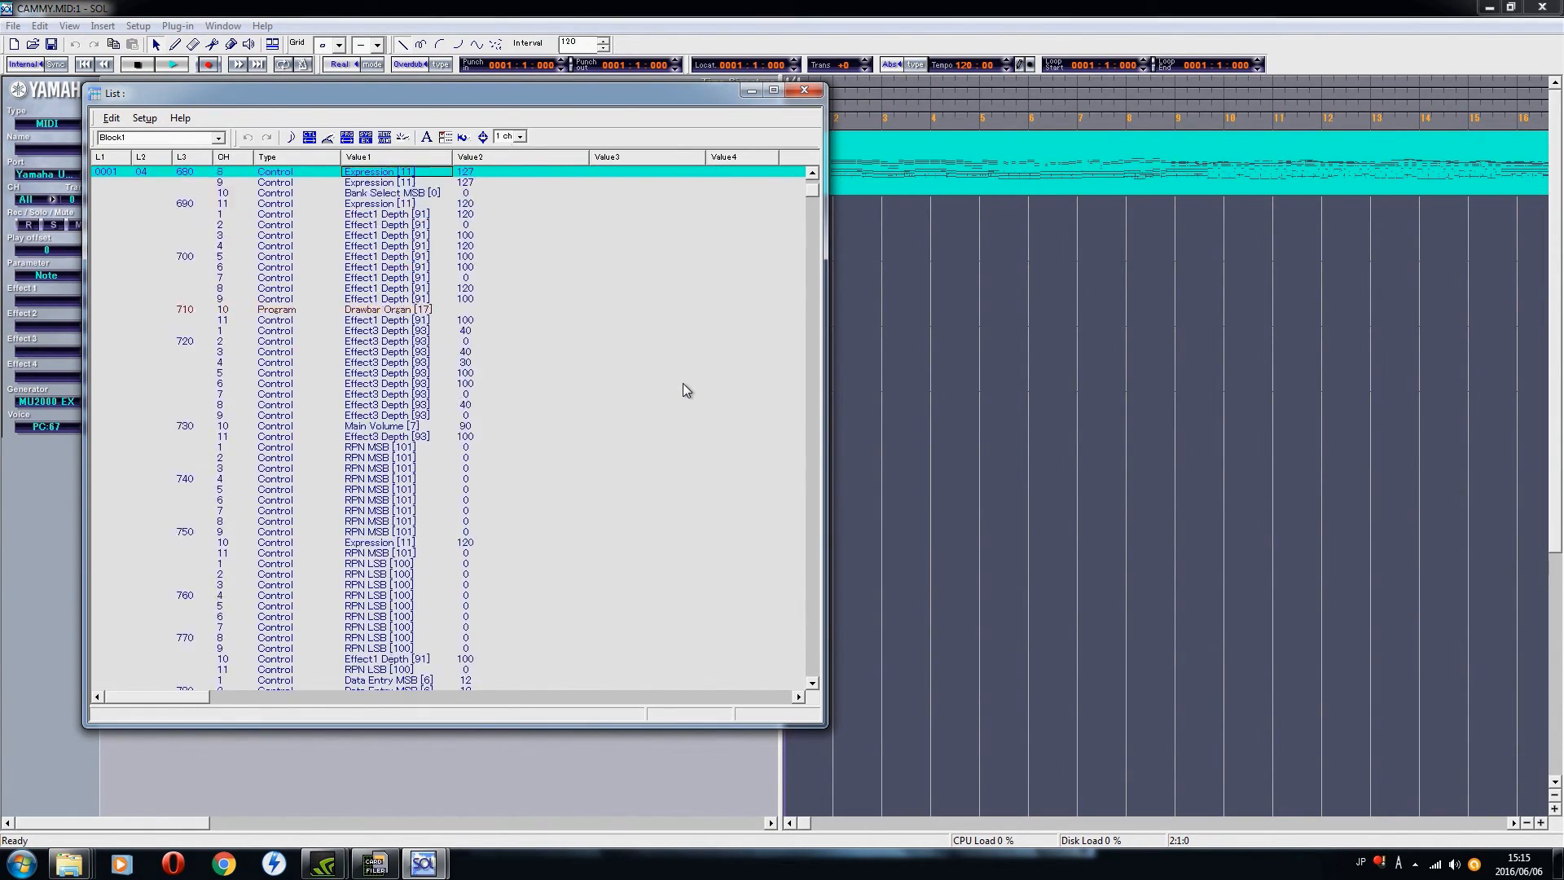
{"action": "key", "text": "Up"}
{"action": "key", "text": "Up"}
{"action": "key", "text": "Up"}
{"action": "key", "text": "Up"}
{"action": "key", "text": "Up"}
{"action": "key", "text": "Up"}
{"action": "key", "text": "Up"}
{"action": "key", "text": "Up"}
{"action": "key", "text": "Up"}
{"action": "key", "text": "Up"}
{"action": "key", "text": "Up"}
{"action": "key", "text": "Up"}
{"action": "key", "text": "Up"}
{"action": "key", "text": "Up"}
{"action": "key", "text": "Up"}
{"action": "key", "text": "Up"}
{"action": "key", "text": "Up"}
{"action": "key", "text": "Up"}
{"action": "key", "text": "Up"}
{"action": "key", "text": "Up"}
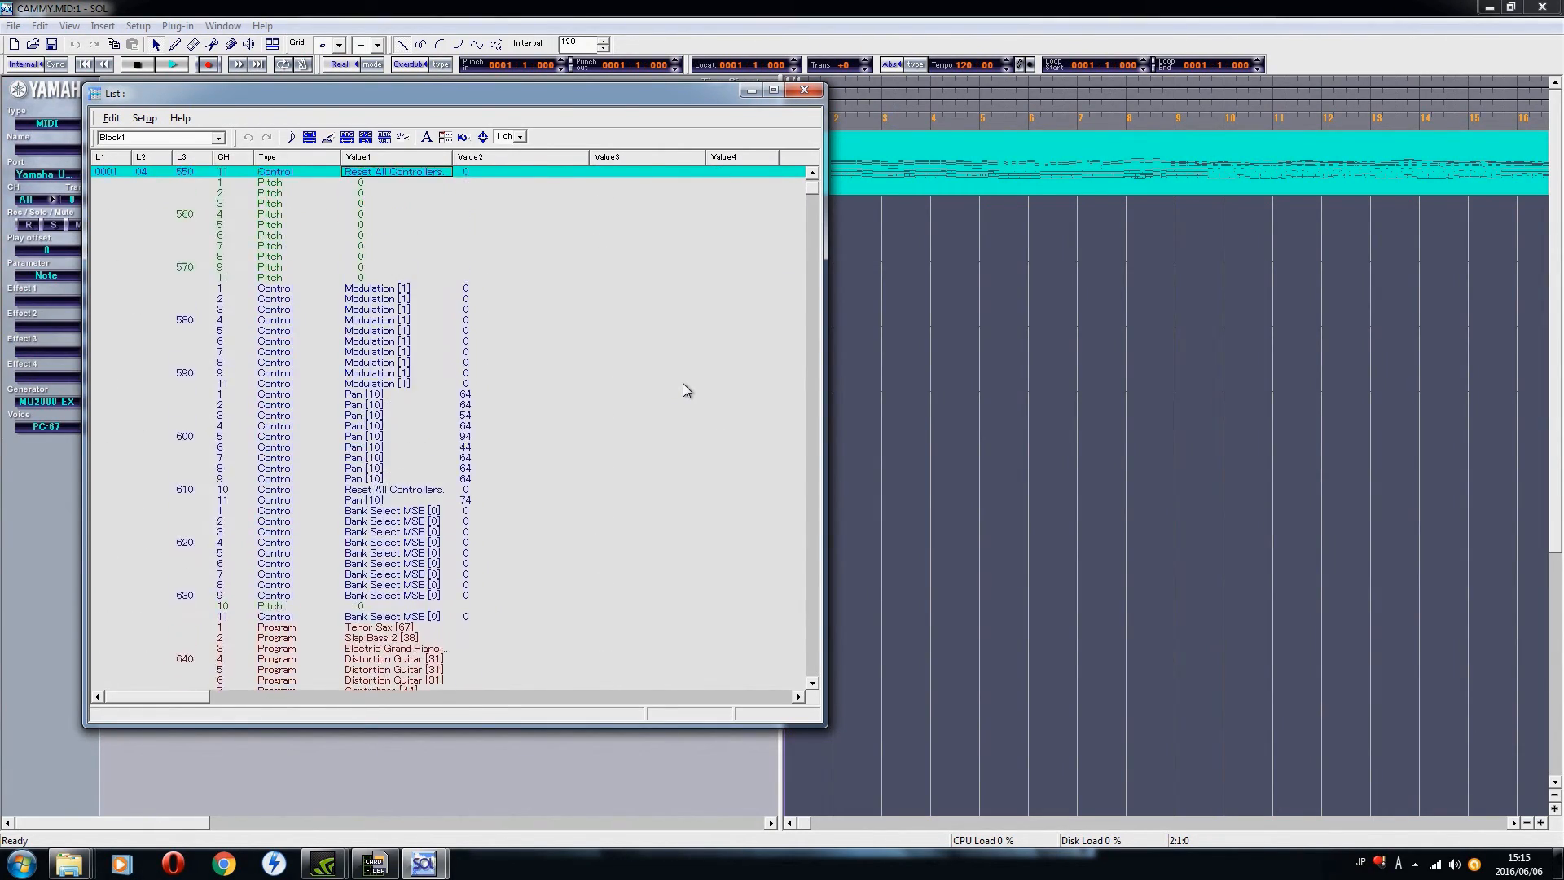
{"action": "key", "text": "Up"}
{"action": "key", "text": "Up"}
{"action": "key", "text": "Up"}
{"action": "key", "text": "Up"}
{"action": "key", "text": "Up"}
{"action": "key", "text": "Up"}
{"action": "key", "text": "Up"}
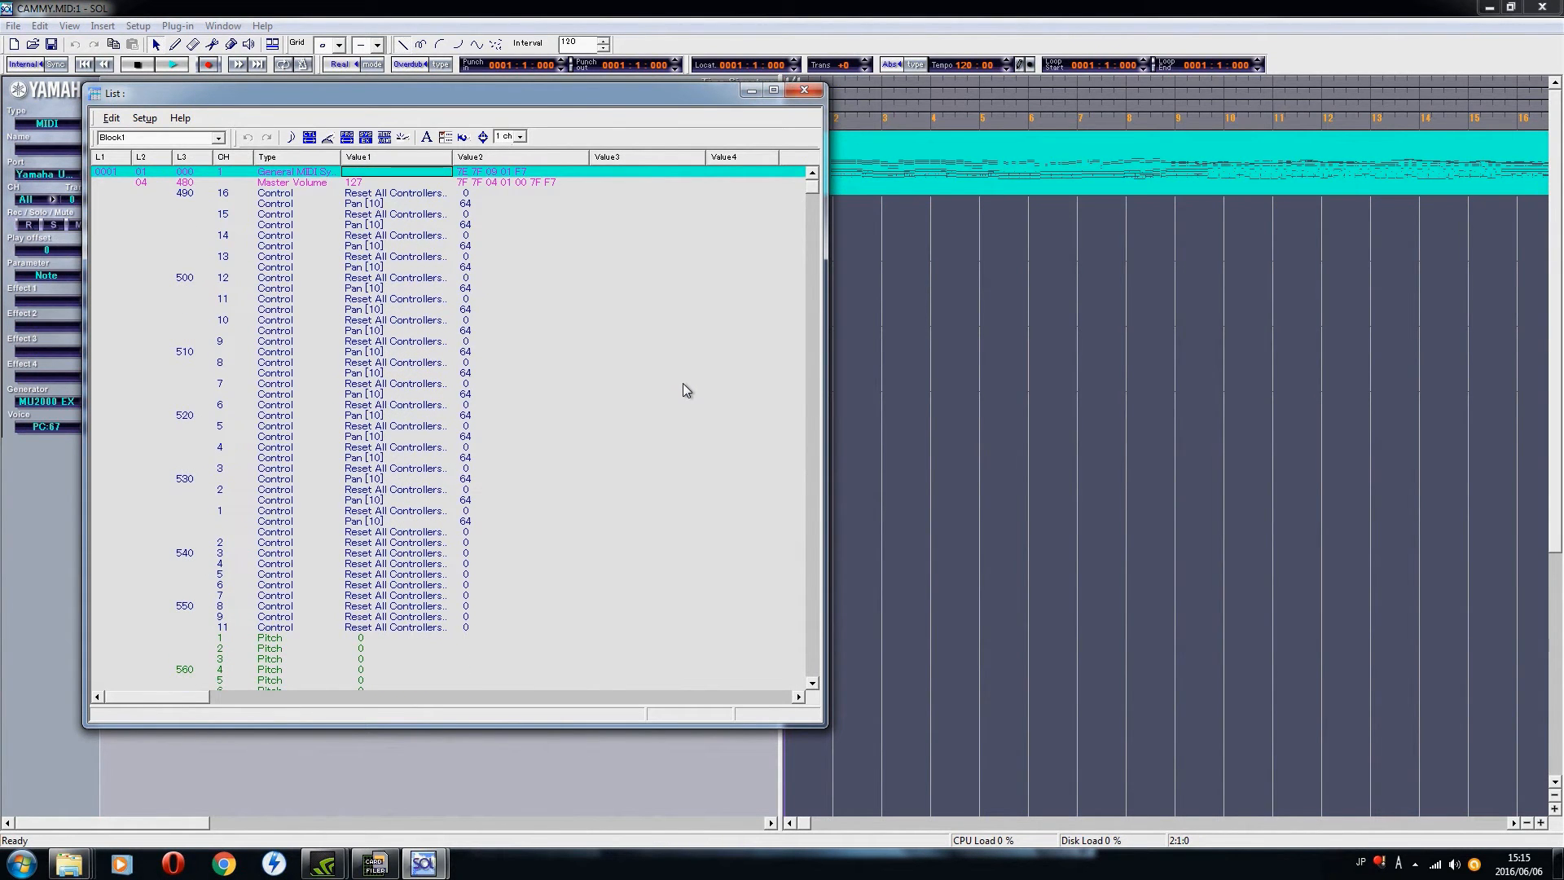
Step: Close the event list and SOL, and make a copy of CAMMY.MID in the YAMAHA カードファイラー folder
{"action": "left_click", "coordinate": [804, 90]}
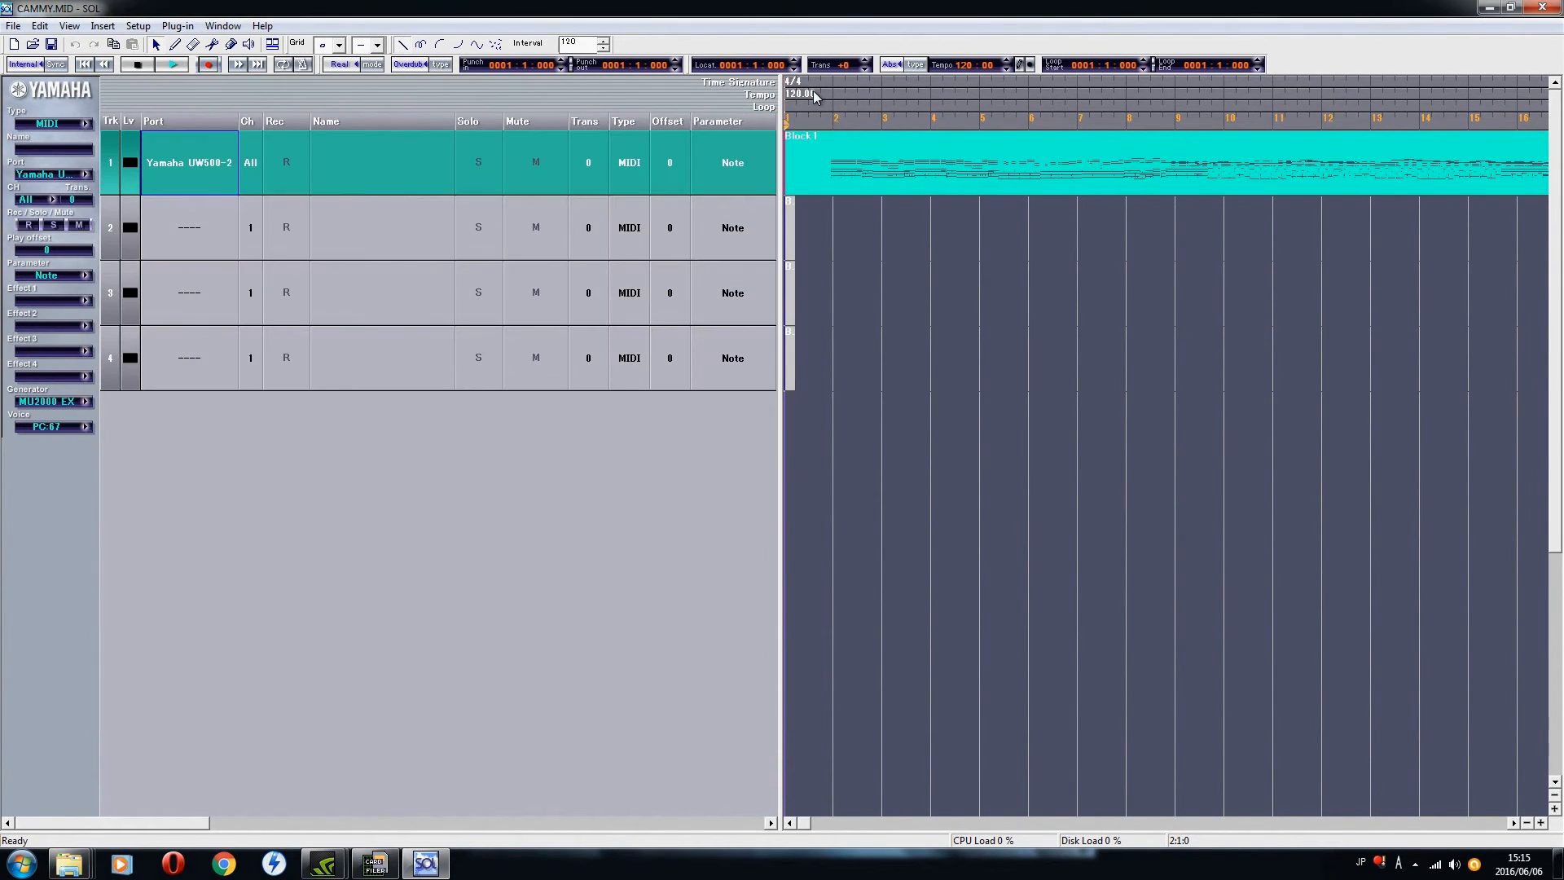
{"action": "left_click", "coordinate": [1551, 10]}
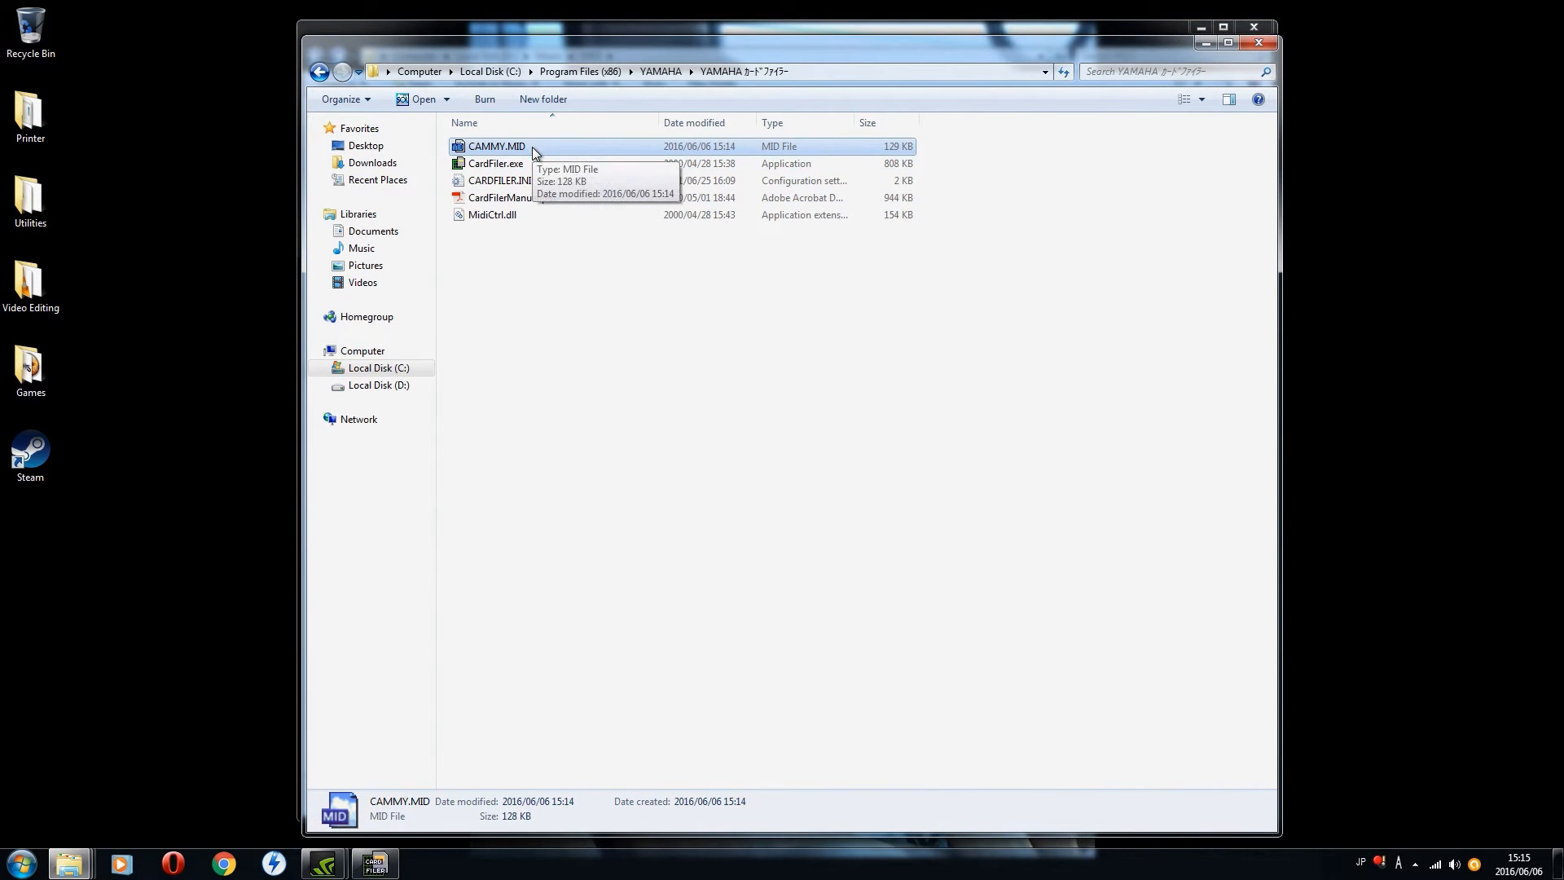
{"action": "left_click_drag", "start_coordinate": [533, 148], "coordinate": [537, 327]}
{"action": "left_click", "coordinate": [598, 362]}
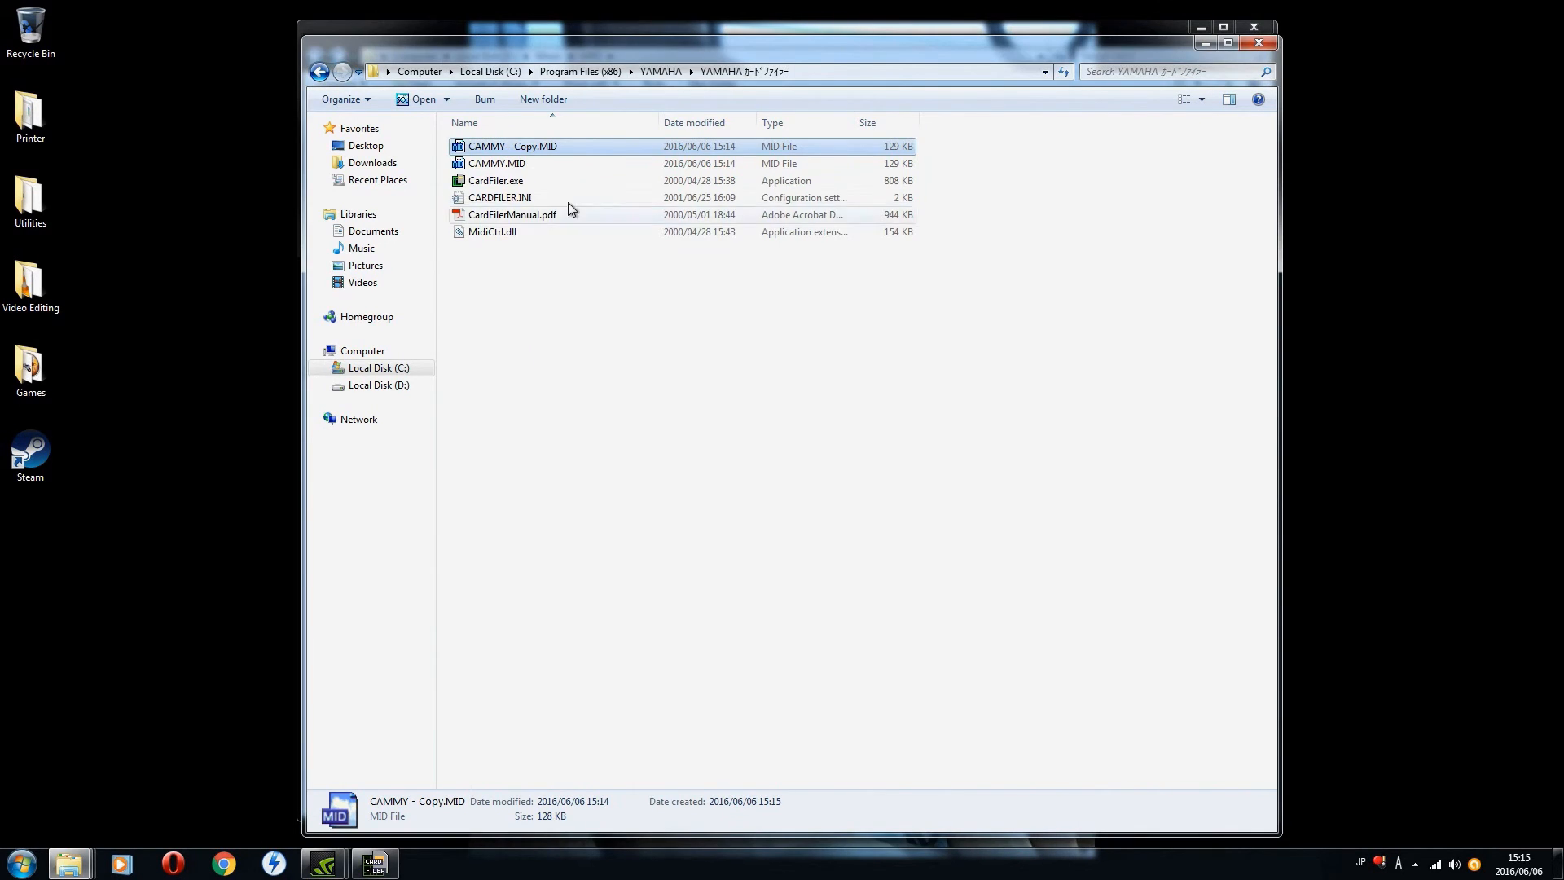
Step: Switch to Card Filer, run SMF Convert on CAMMY - Copy.MID, and close Card Filer
{"action": "left_click", "coordinate": [375, 863]}
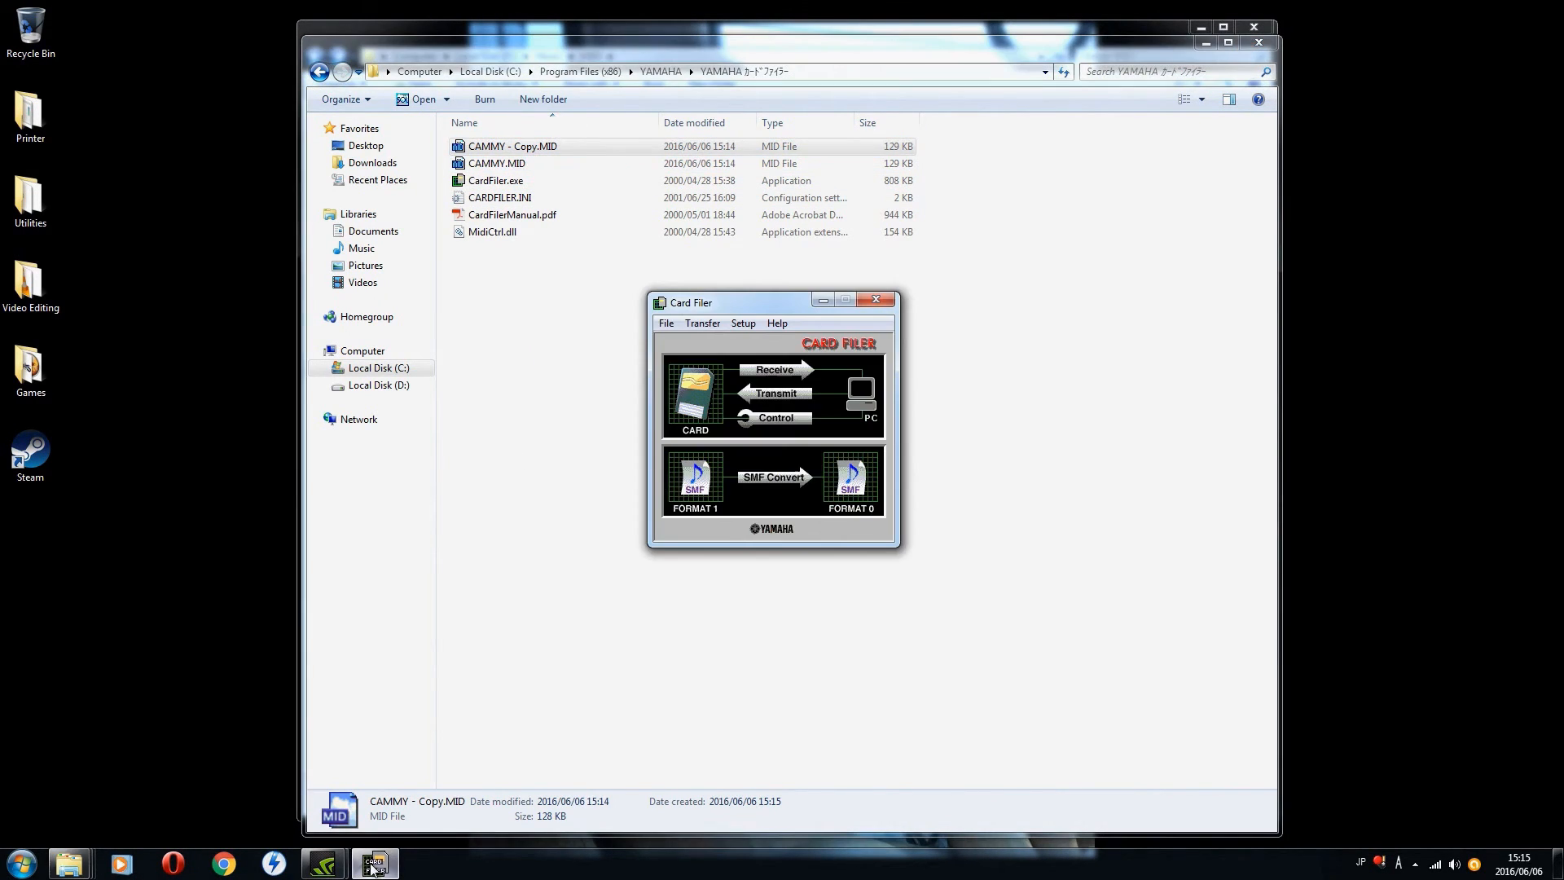
{"action": "left_click", "coordinate": [770, 476]}
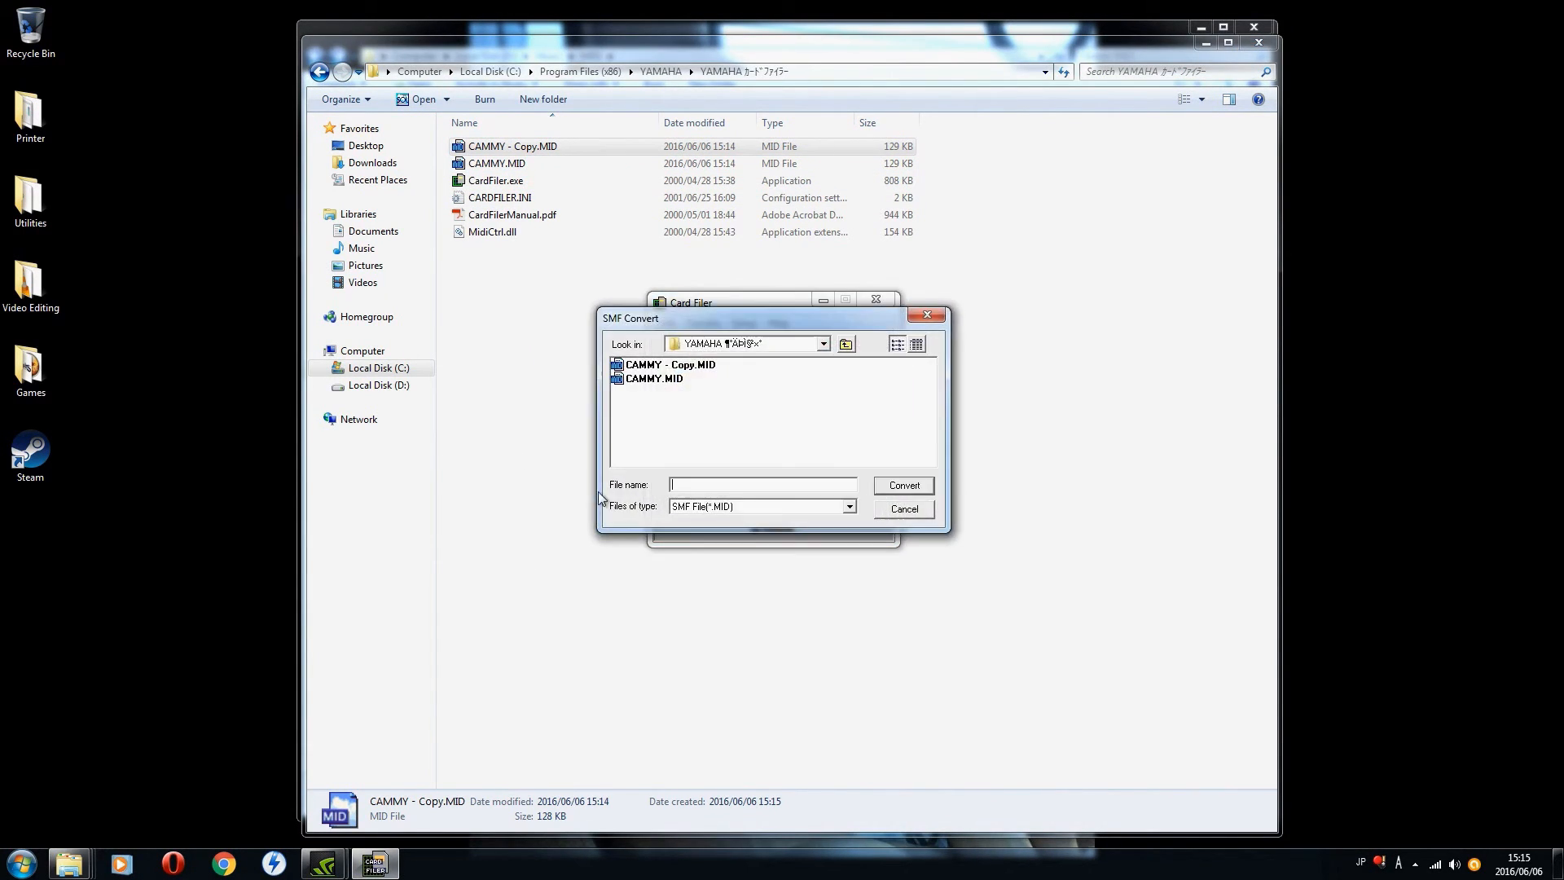
{"action": "left_click", "coordinate": [704, 364]}
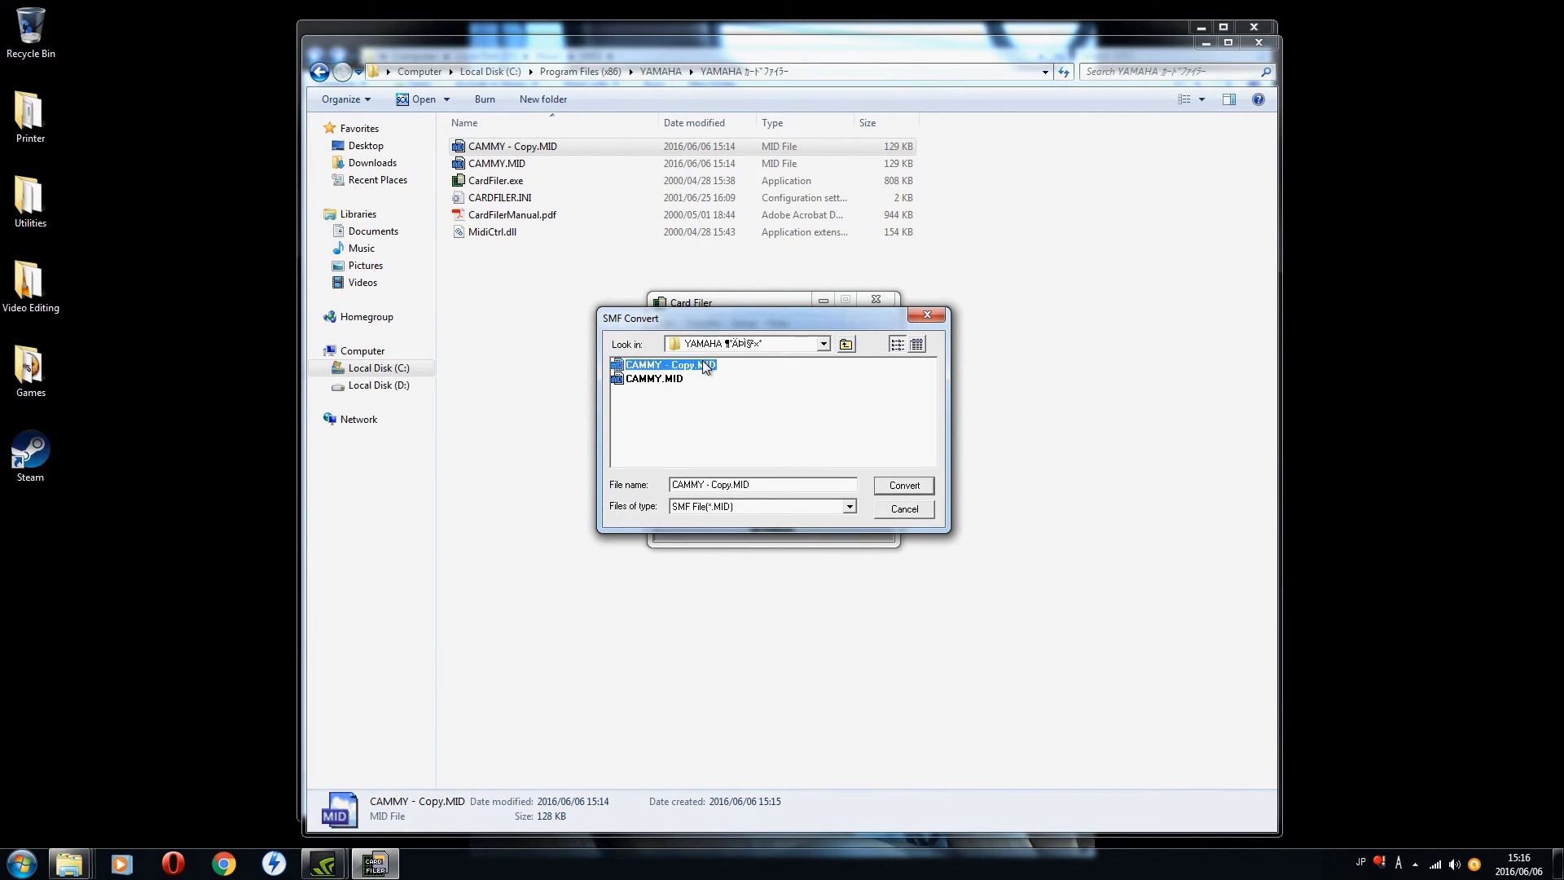
{"action": "left_click", "coordinate": [885, 485]}
{"action": "left_click", "coordinate": [844, 458]}
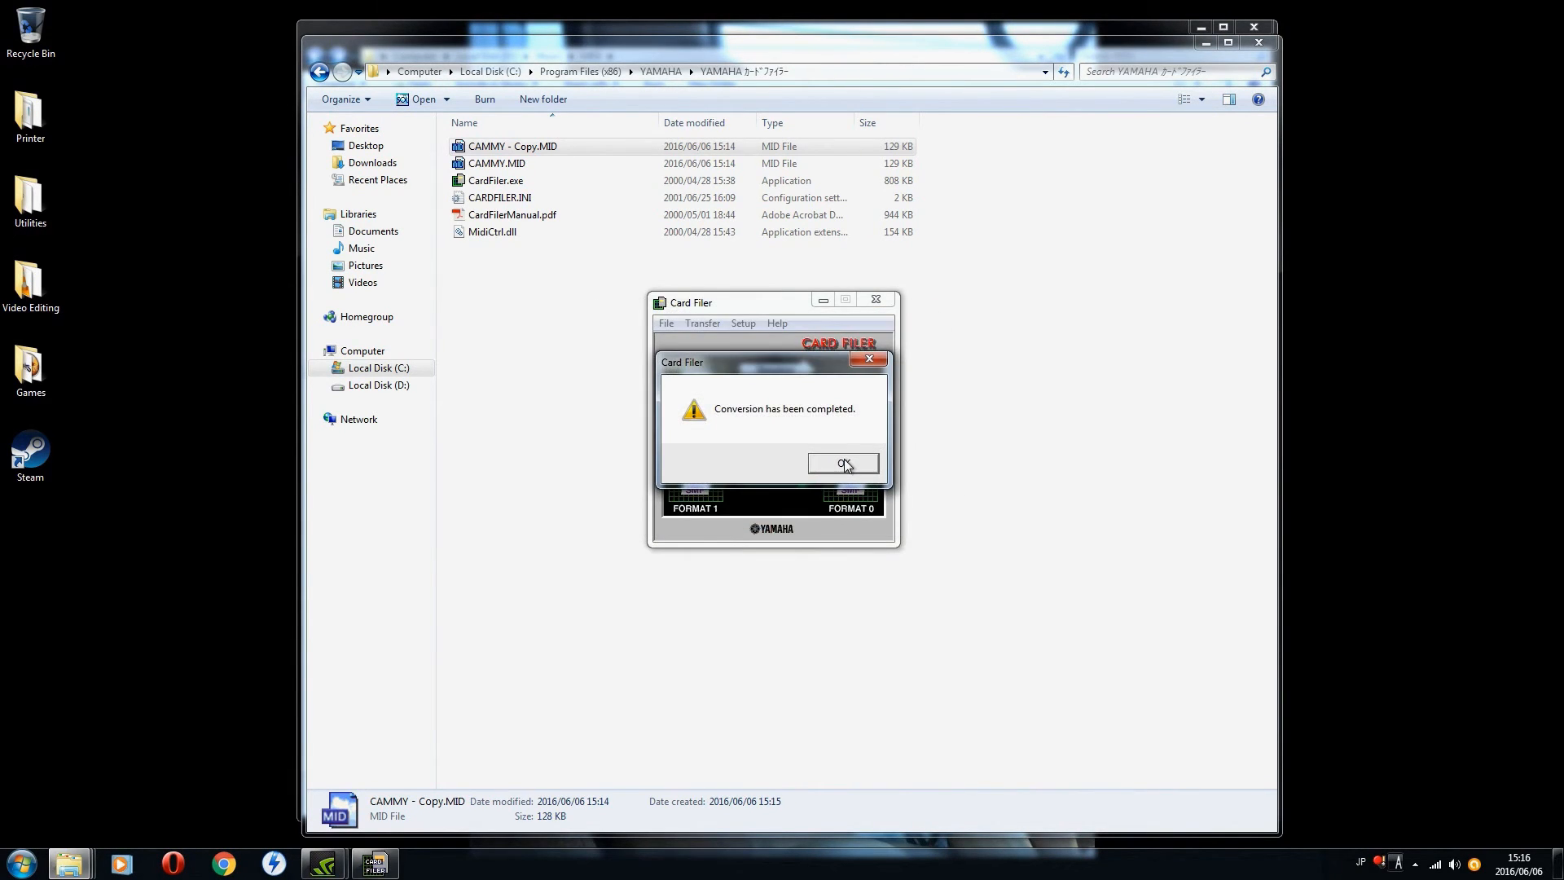
{"action": "left_click", "coordinate": [844, 458]}
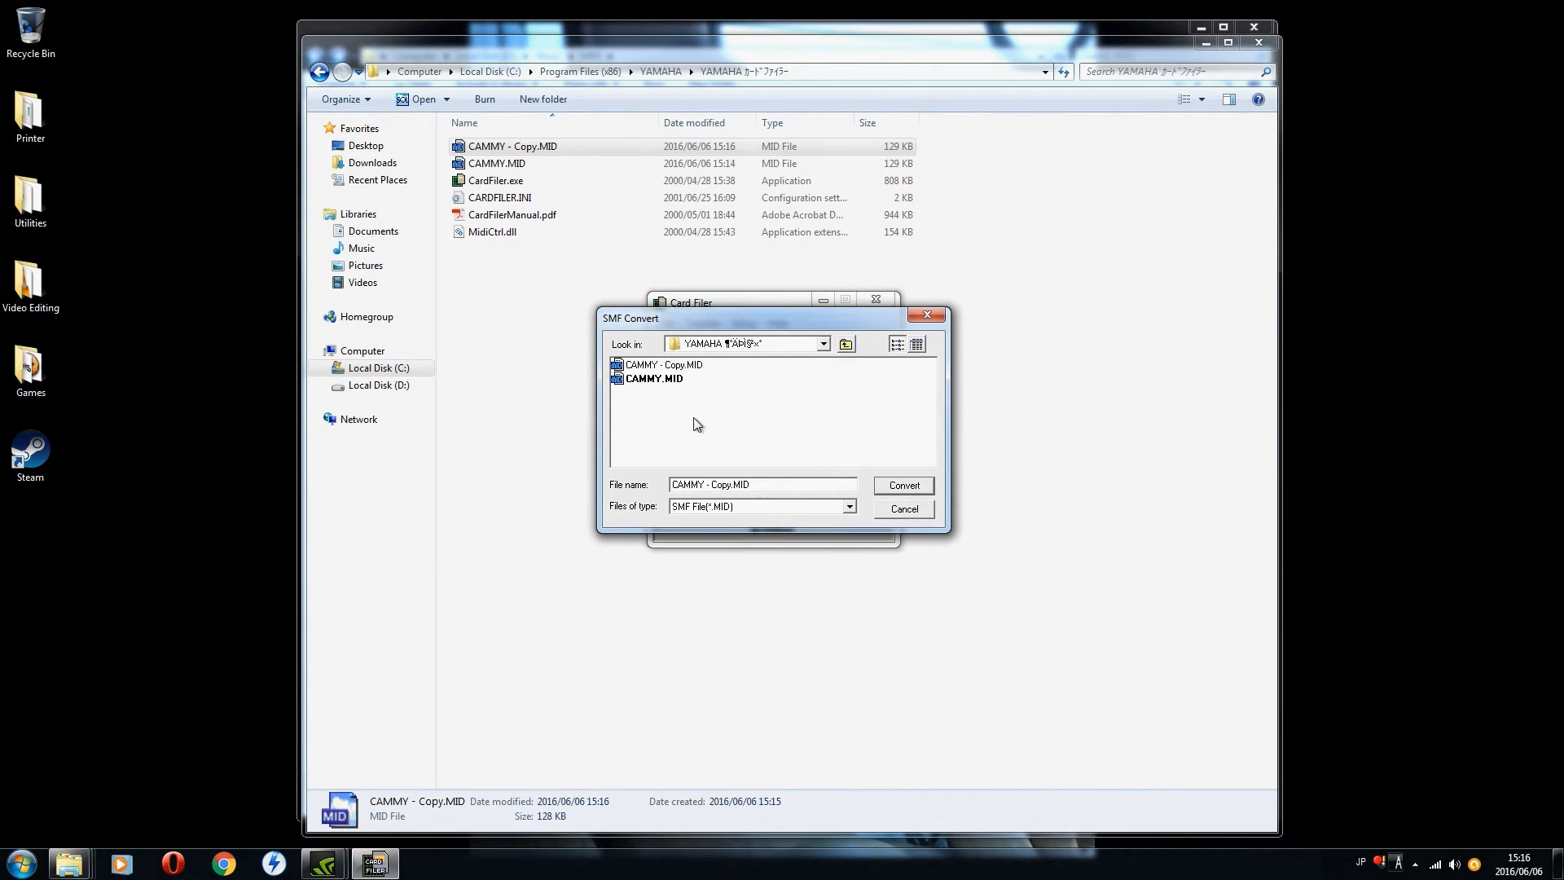
{"action": "left_click", "coordinate": [897, 509]}
{"action": "left_click", "coordinate": [879, 300]}
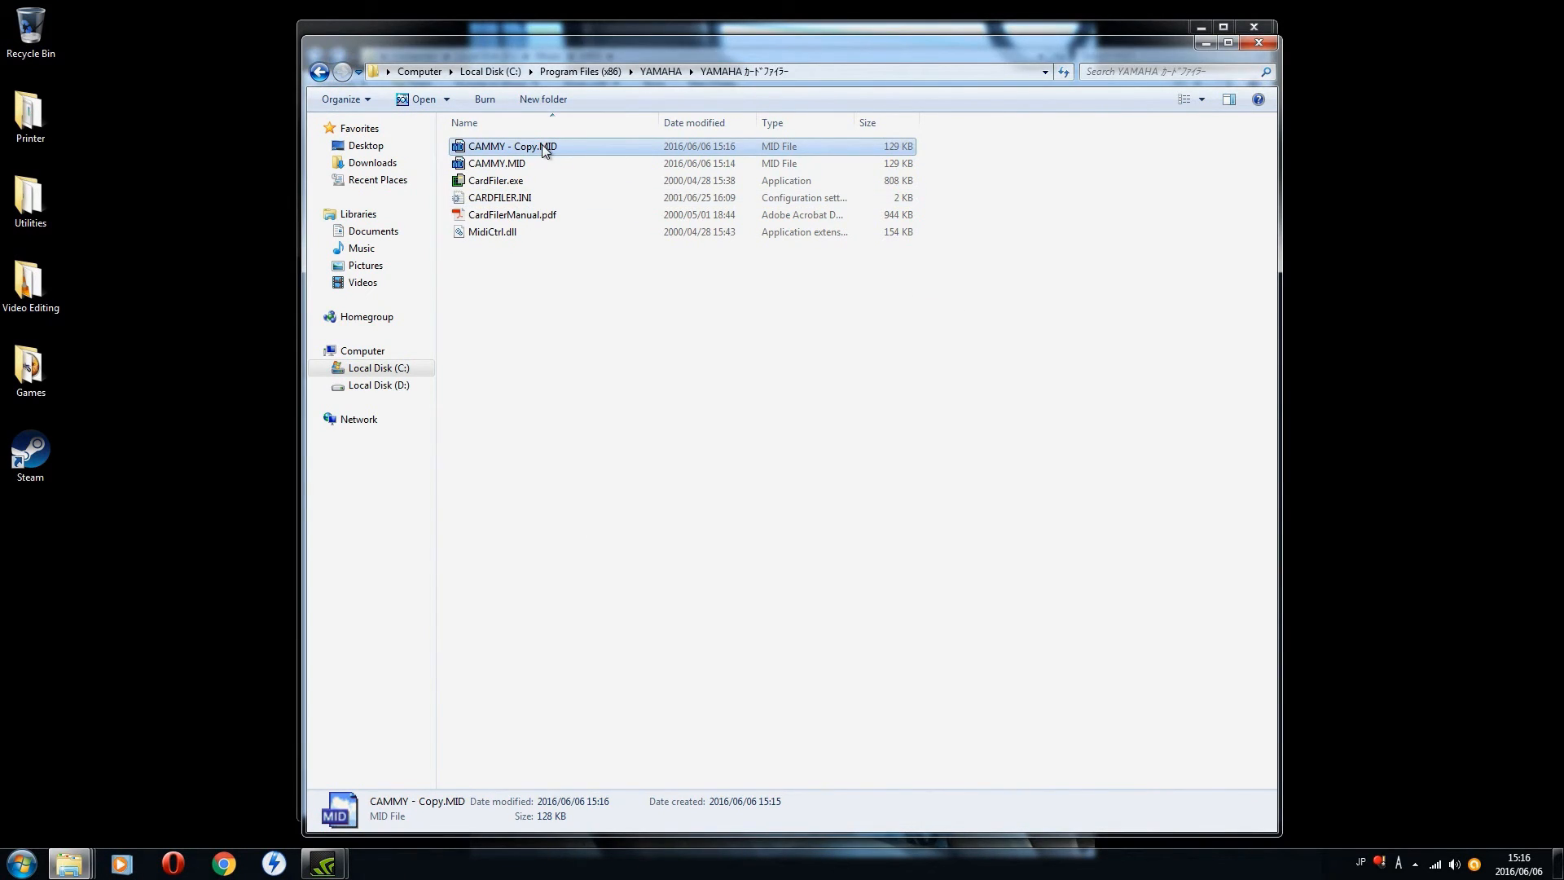
Step: Open CAMMY - Copy.MID in SOL, maximize the window, and open track 1's Block 1 in the List editor
{"action": "double_click", "coordinate": [541, 144]}
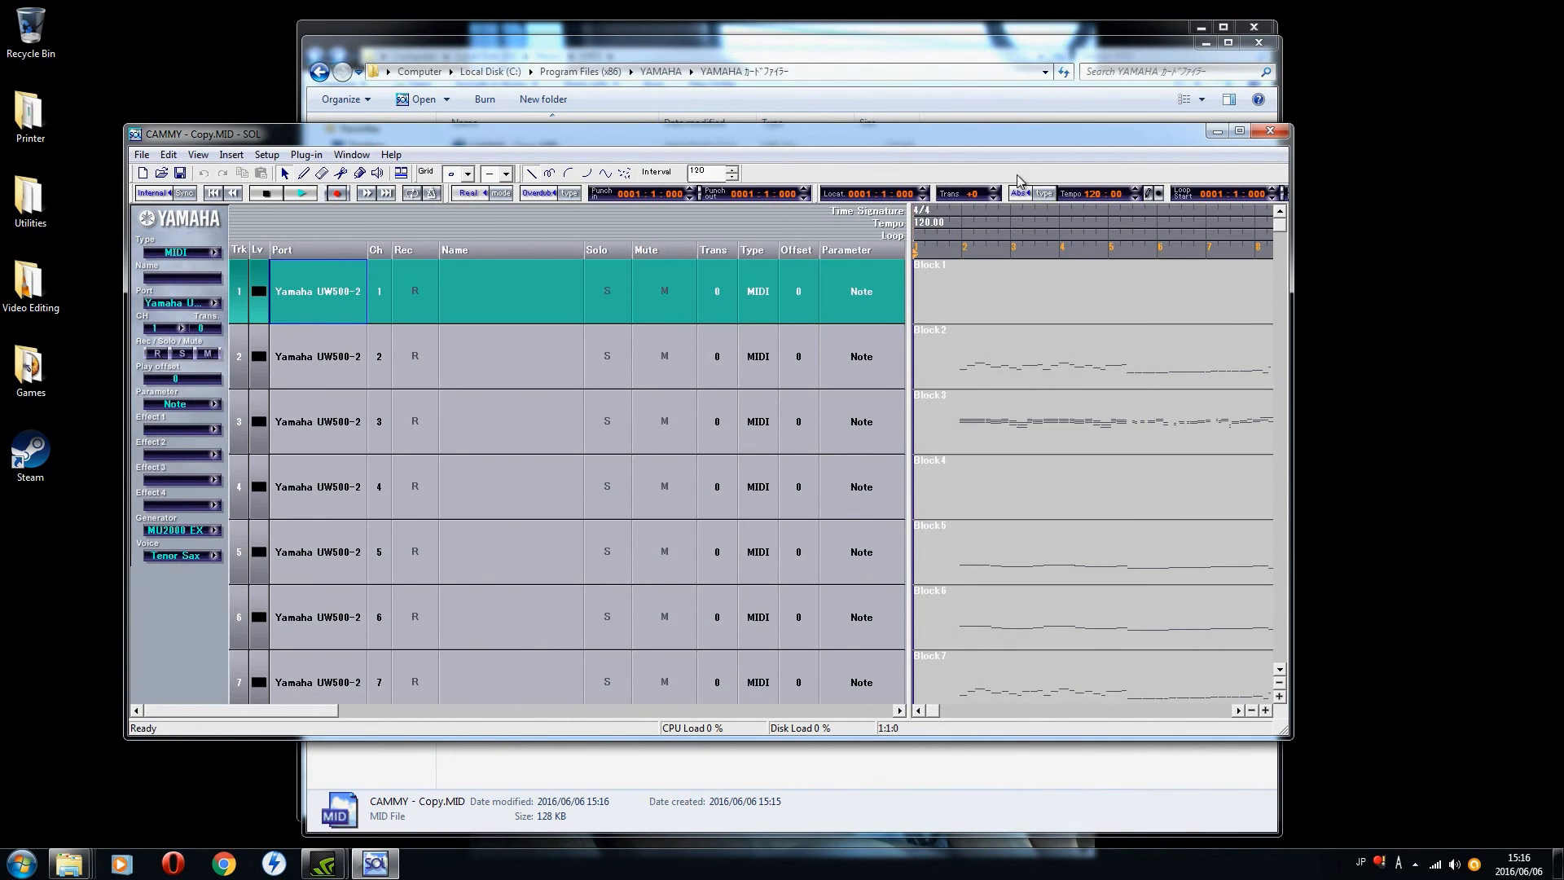
{"action": "left_click", "coordinate": [1222, 137]}
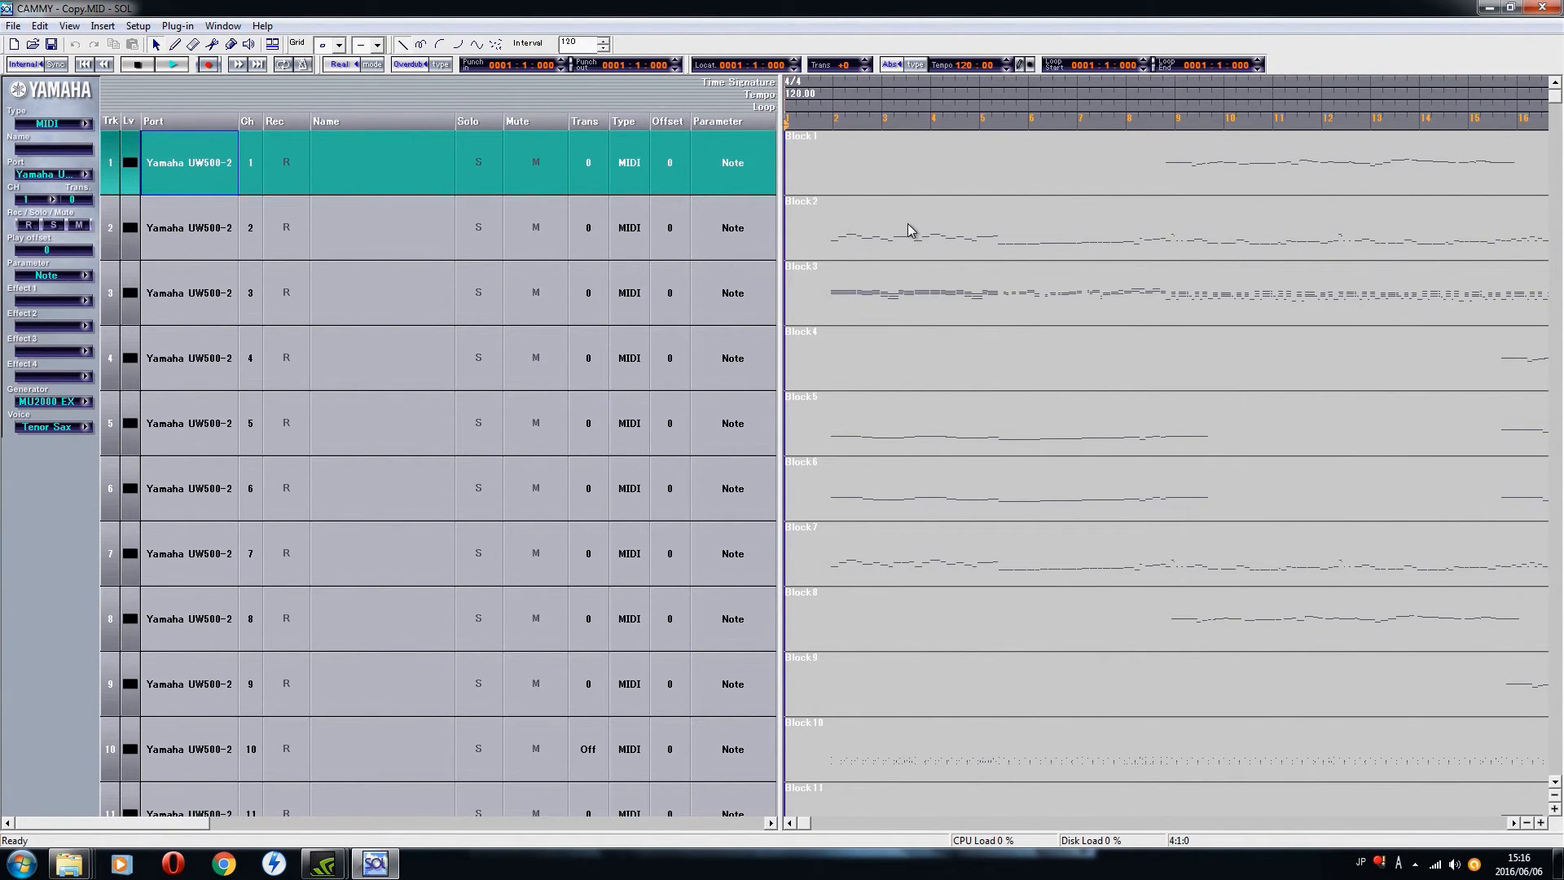
{"action": "double_click", "coordinate": [1171, 174]}
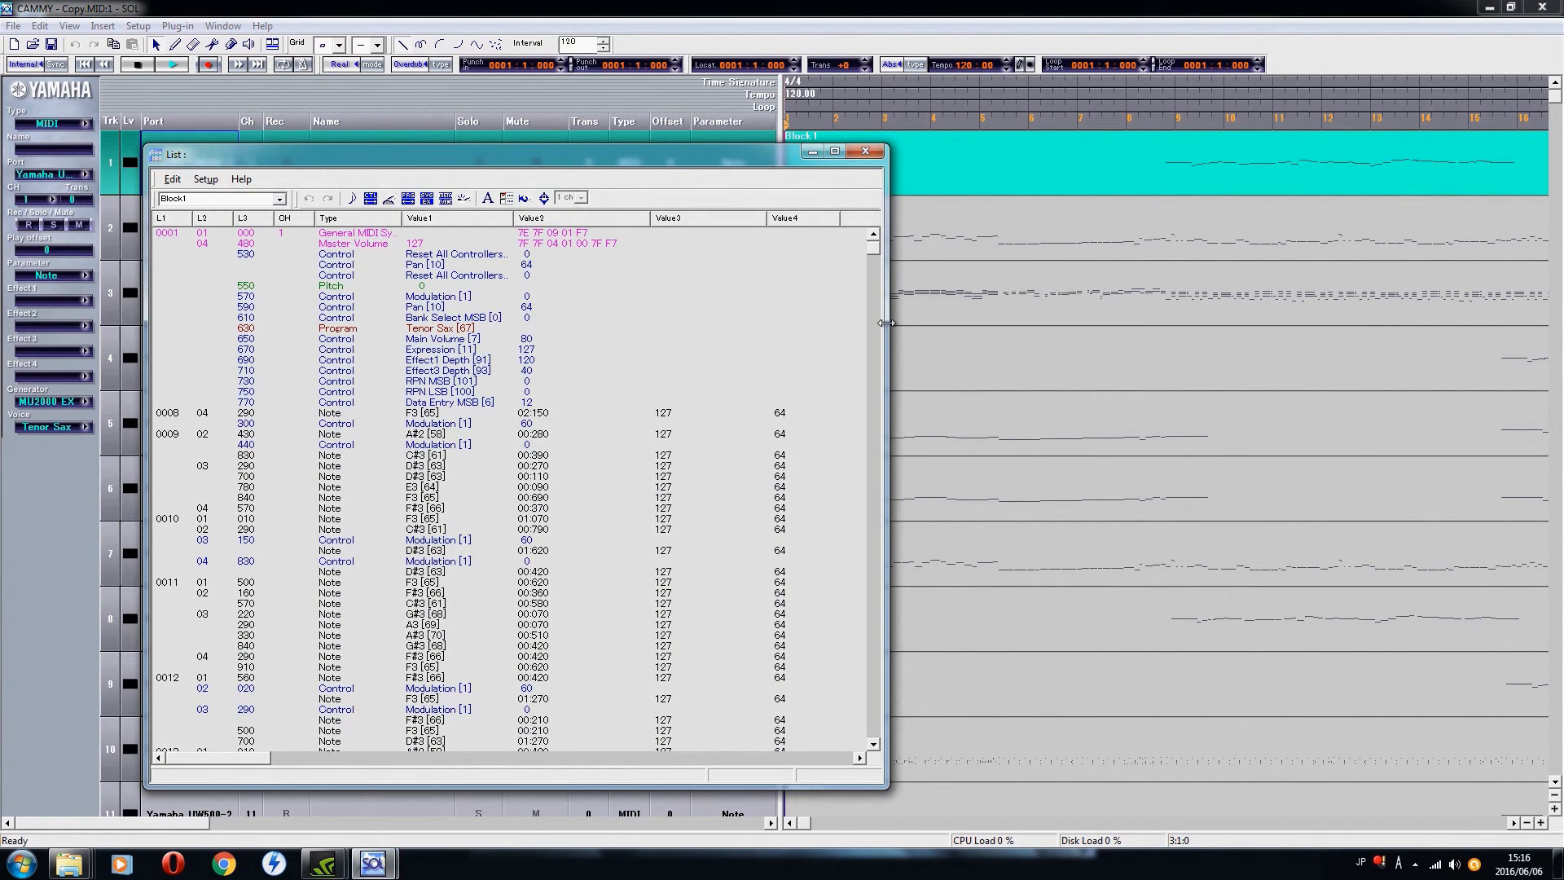
Step: Examine the converted file's Block 1 events through measure 26, checking the channel, note, modulation and main volume entries
{"action": "key", "text": "Down"}
{"action": "key", "text": "Down"}
{"action": "key", "text": "Down"}
{"action": "key", "text": "Down"}
{"action": "key", "text": "Down"}
{"action": "key", "text": "Down"}
{"action": "key", "text": "Down"}
{"action": "key", "text": "Down"}
{"action": "key", "text": "Down"}
{"action": "key", "text": "Down"}
{"action": "key", "text": "Down"}
{"action": "key", "text": "Down"}
{"action": "key", "text": "Down"}
{"action": "key", "text": "Down"}
{"action": "key", "text": "Down"}
{"action": "key", "text": "Down"}
{"action": "key", "text": "Down"}
{"action": "key", "text": "Down"}
{"action": "key", "text": "Down"}
{"action": "key", "text": "Down"}
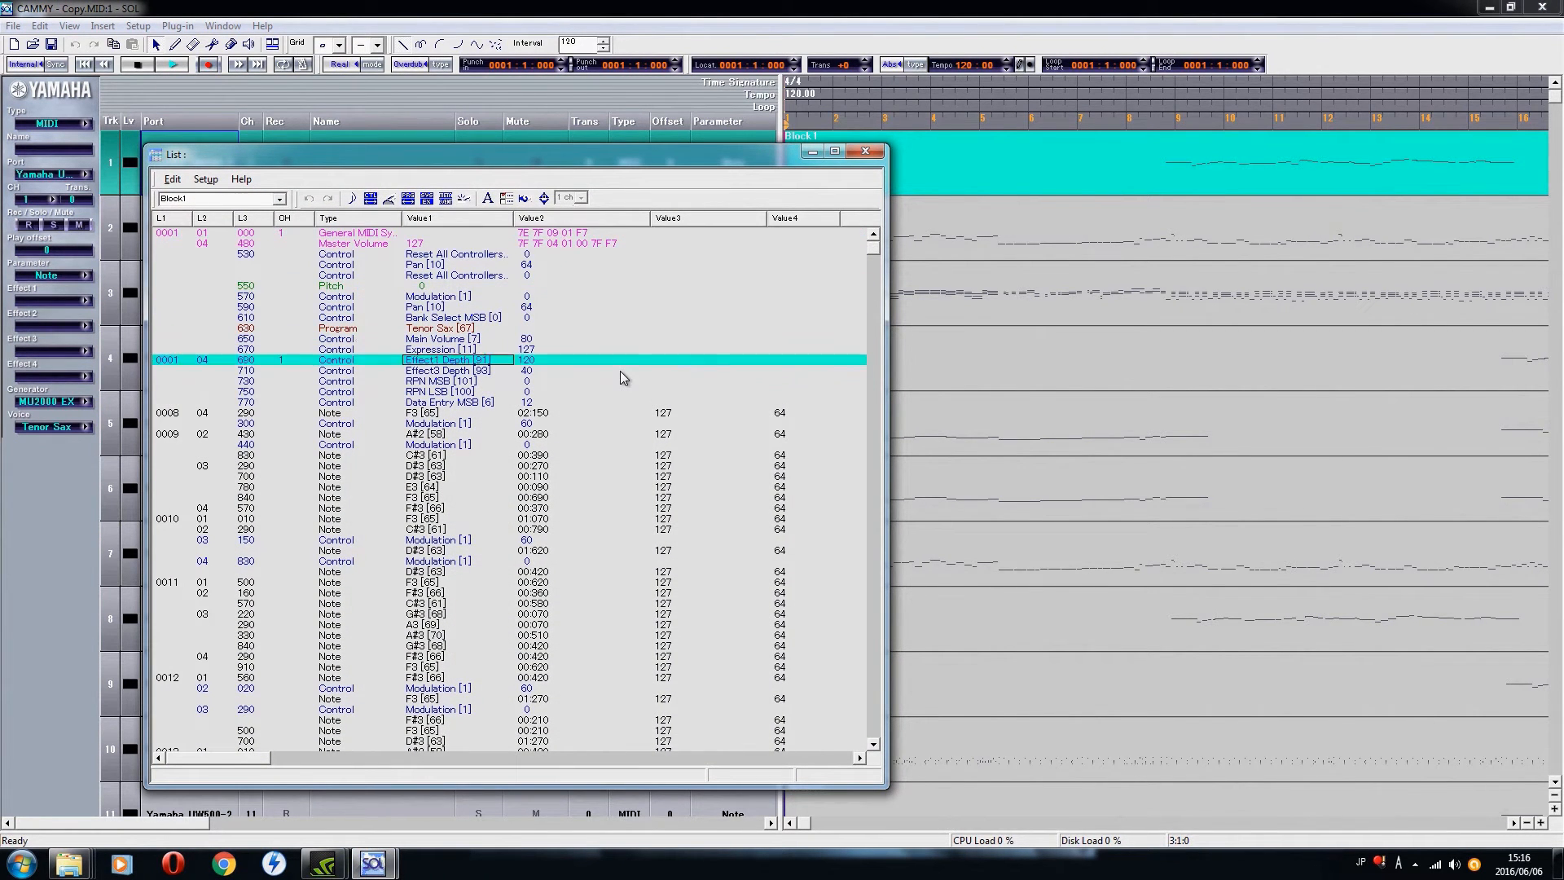
{"action": "key", "text": "Down"}
{"action": "key", "text": "Down"}
{"action": "key", "text": "Down"}
{"action": "key", "text": "Down"}
{"action": "key", "text": "Down"}
{"action": "key", "text": "Down"}
{"action": "key", "text": "Down"}
{"action": "key", "text": "Down"}
{"action": "key", "text": "Down"}
{"action": "key", "text": "Down"}
{"action": "key", "text": "Down"}
{"action": "key", "text": "Down"}
{"action": "key", "text": "Down"}
{"action": "key", "text": "Down"}
{"action": "key", "text": "Down"}
{"action": "key", "text": "Down"}
{"action": "key", "text": "Down"}
{"action": "key", "text": "Down"}
{"action": "key", "text": "Down"}
{"action": "key", "text": "Down"}
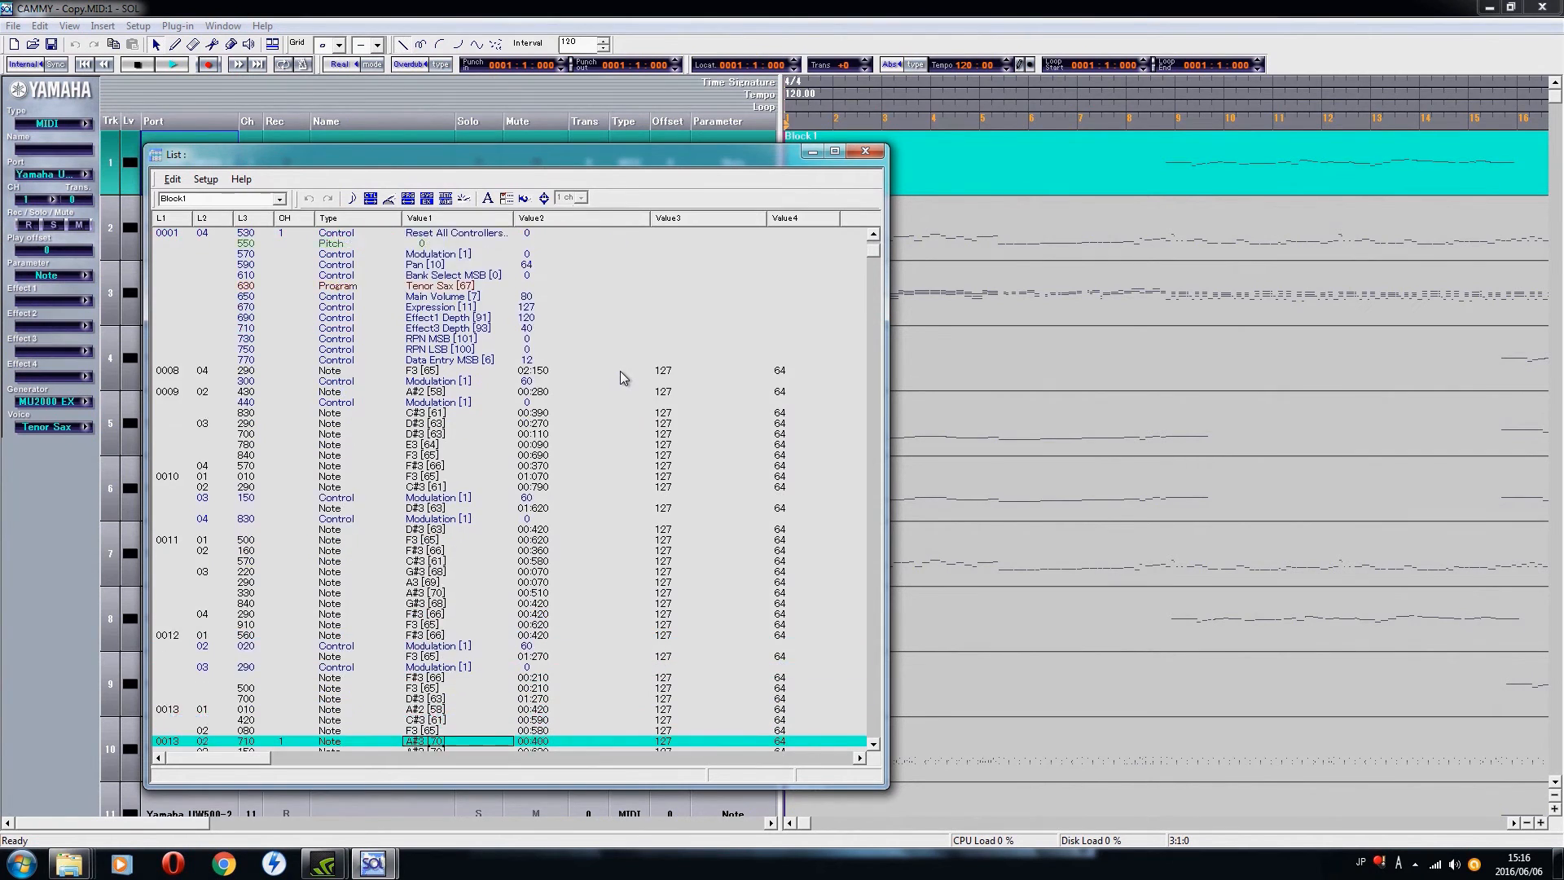
{"action": "key", "text": "Down"}
{"action": "key", "text": "Down"}
{"action": "key", "text": "Down"}
{"action": "key", "text": "Down"}
{"action": "key", "text": "Down"}
{"action": "key", "text": "Down"}
{"action": "key", "text": "Down"}
{"action": "key", "text": "Down"}
{"action": "key", "text": "Down"}
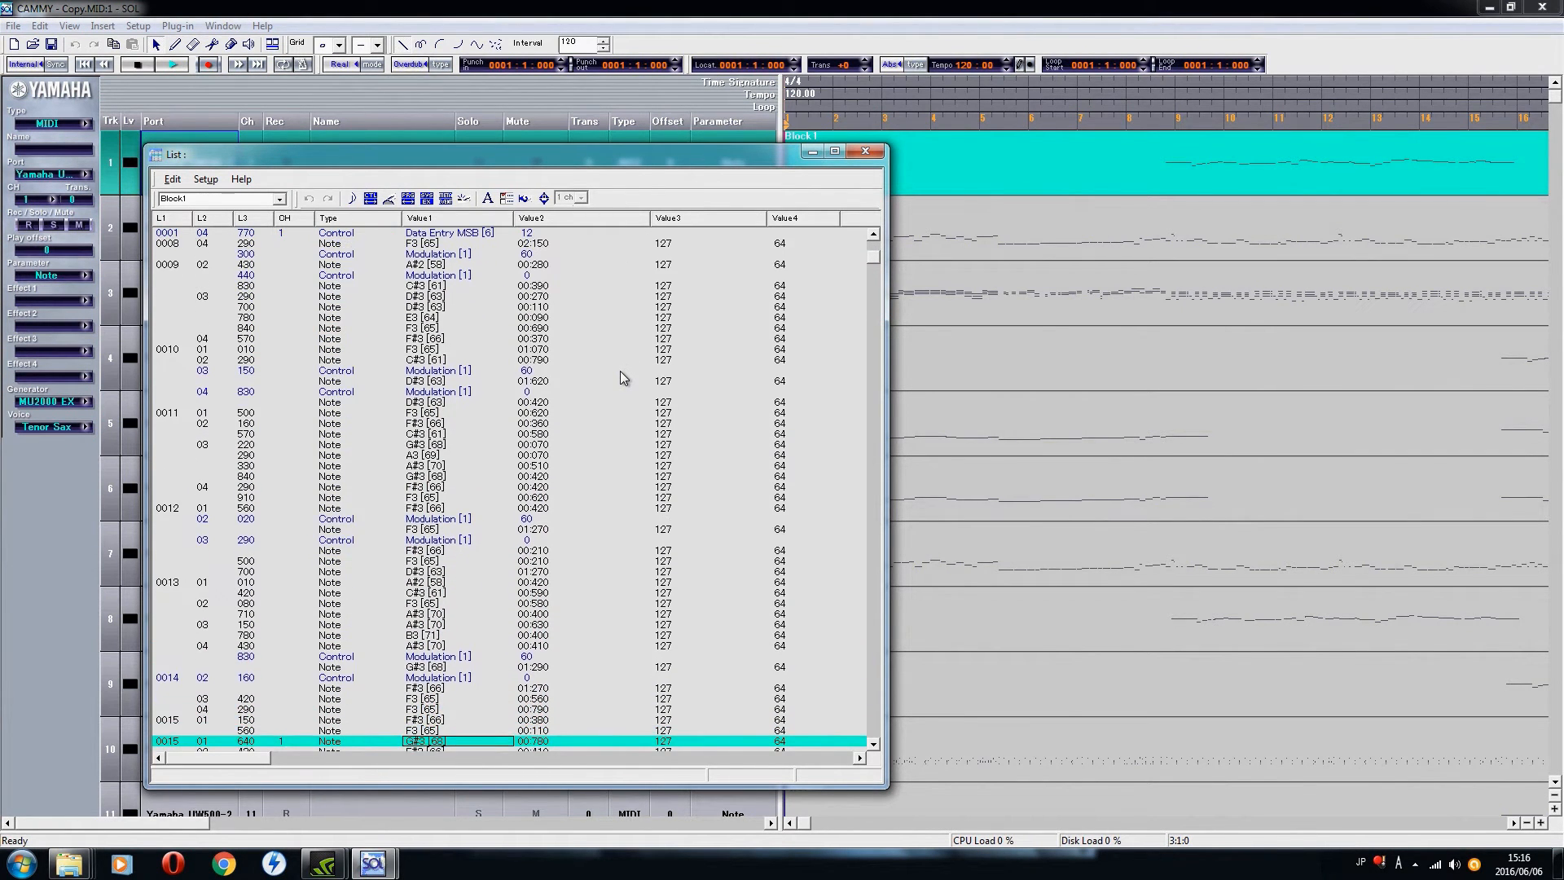
{"action": "key", "text": "Down"}
{"action": "key", "text": "Down"}
{"action": "key", "text": "Down"}
{"action": "key", "text": "Up"}
{"action": "key", "text": "Up"}
{"action": "key", "text": "Up"}
{"action": "key", "text": "Up"}
{"action": "key", "text": "Up"}
{"action": "key", "text": "Up"}
{"action": "key", "text": "Up"}
{"action": "key", "text": "Up"}
{"action": "key", "text": "Up"}
{"action": "key", "text": "Up"}
{"action": "key", "text": "Up"}
{"action": "key", "text": "Up"}
{"action": "key", "text": "Up"}
{"action": "key", "text": "Up"}
{"action": "key", "text": "Up"}
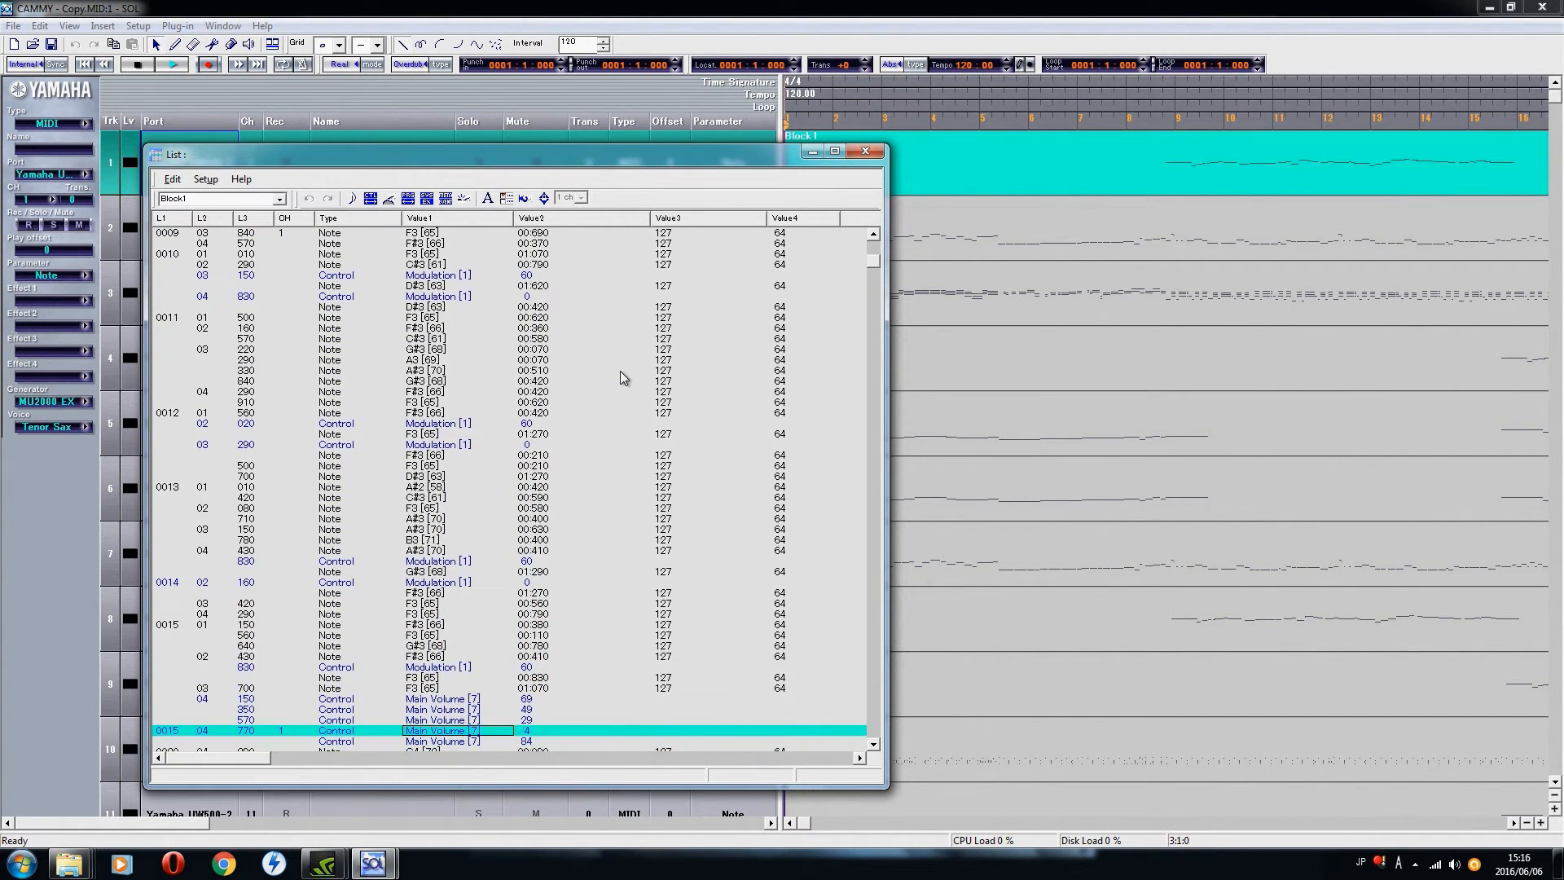
{"action": "key", "text": "Down"}
{"action": "key", "text": "Down"}
{"action": "key", "text": "Down"}
{"action": "key", "text": "Down"}
{"action": "key", "text": "Down"}
{"action": "key", "text": "Down"}
{"action": "key", "text": "Down"}
{"action": "key", "text": "Down"}
{"action": "key", "text": "Down"}
{"action": "key", "text": "Down"}
{"action": "key", "text": "Down"}
{"action": "key", "text": "Down"}
{"action": "key", "text": "Down"}
{"action": "key", "text": "Down"}
{"action": "key", "text": "Down"}
{"action": "key", "text": "Down"}
{"action": "key", "text": "Down"}
{"action": "key", "text": "Down"}
{"action": "key", "text": "Down"}
{"action": "key", "text": "Down"}
{"action": "key", "text": "Down"}
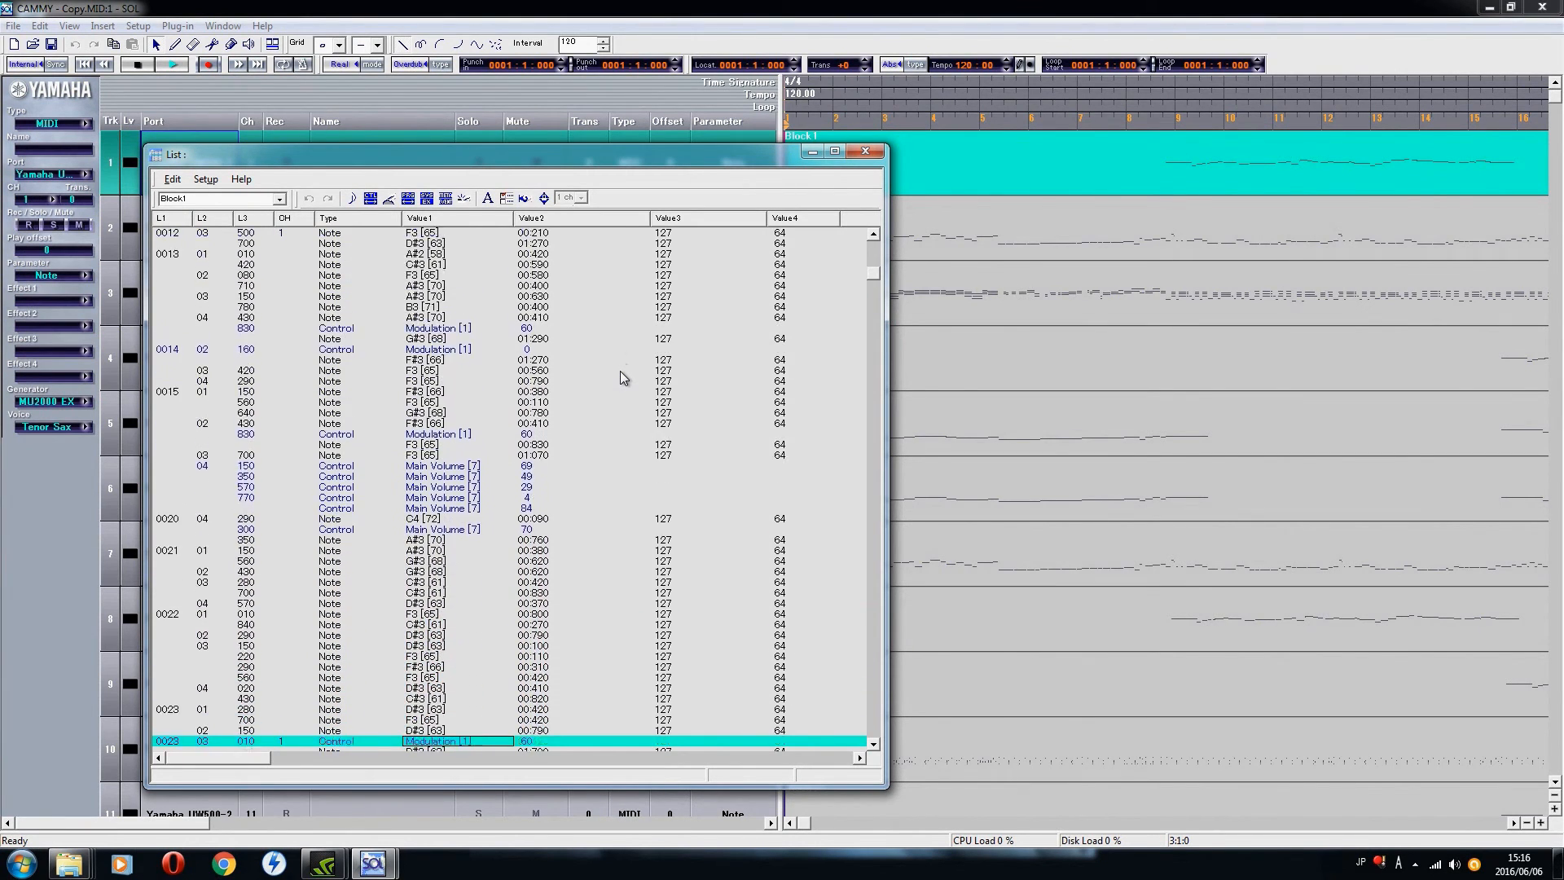
{"action": "key", "text": "Up"}
{"action": "key", "text": "Up"}
{"action": "key", "text": "Up"}
{"action": "key", "text": "Up"}
{"action": "key", "text": "Up"}
{"action": "key", "text": "Up"}
{"action": "key", "text": "Up"}
{"action": "key", "text": "Up"}
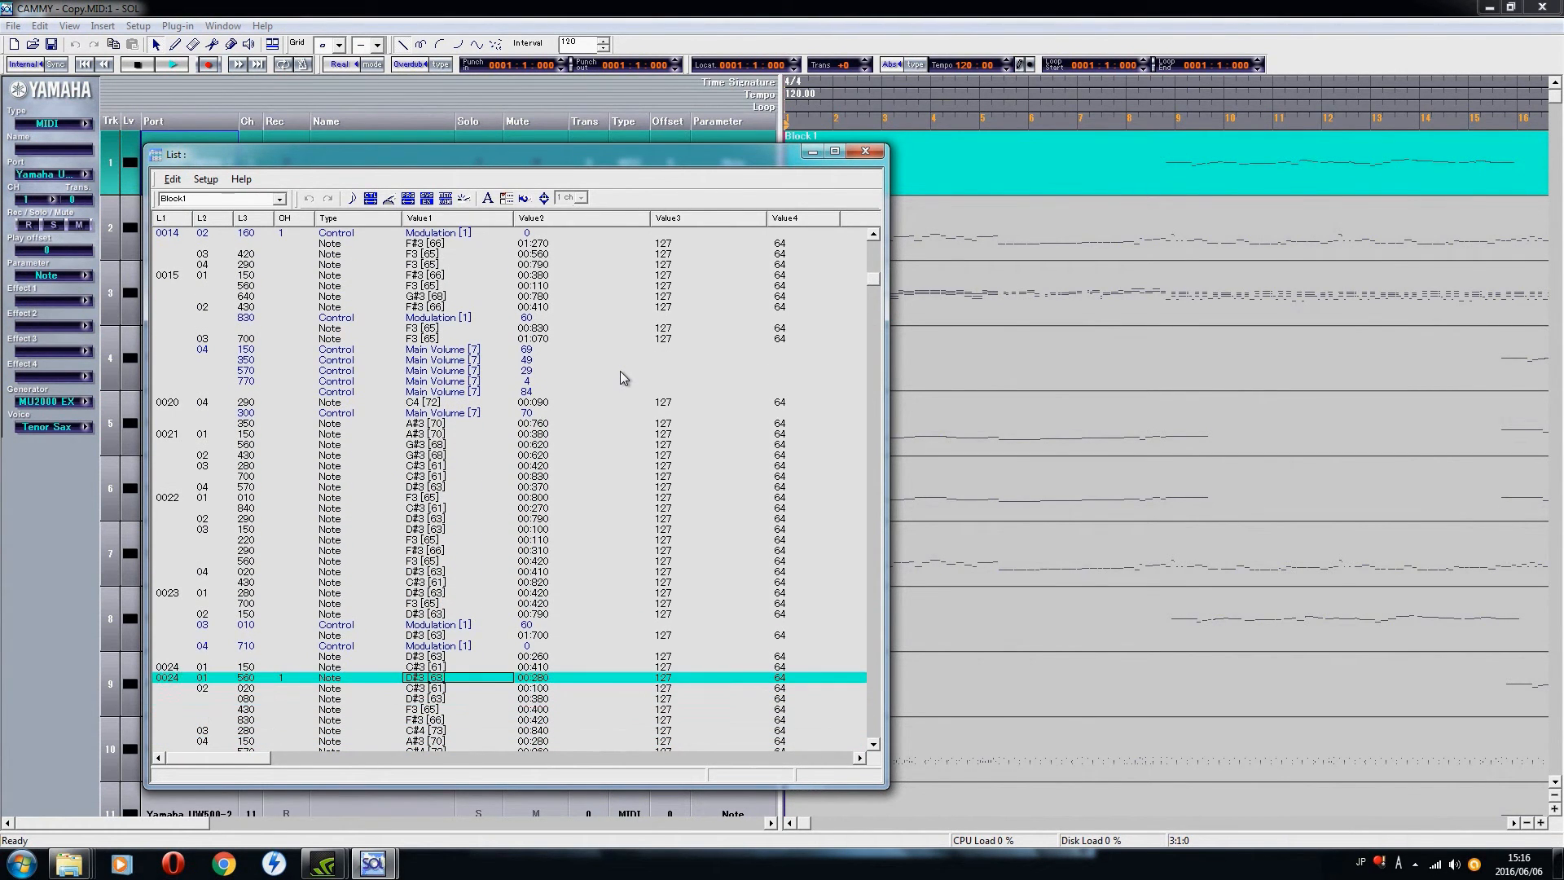
{"action": "key", "text": "Up"}
{"action": "key", "text": "Up"}
{"action": "key", "text": "Up"}
{"action": "key", "text": "Up"}
{"action": "key", "text": "Up"}
{"action": "key", "text": "Up"}
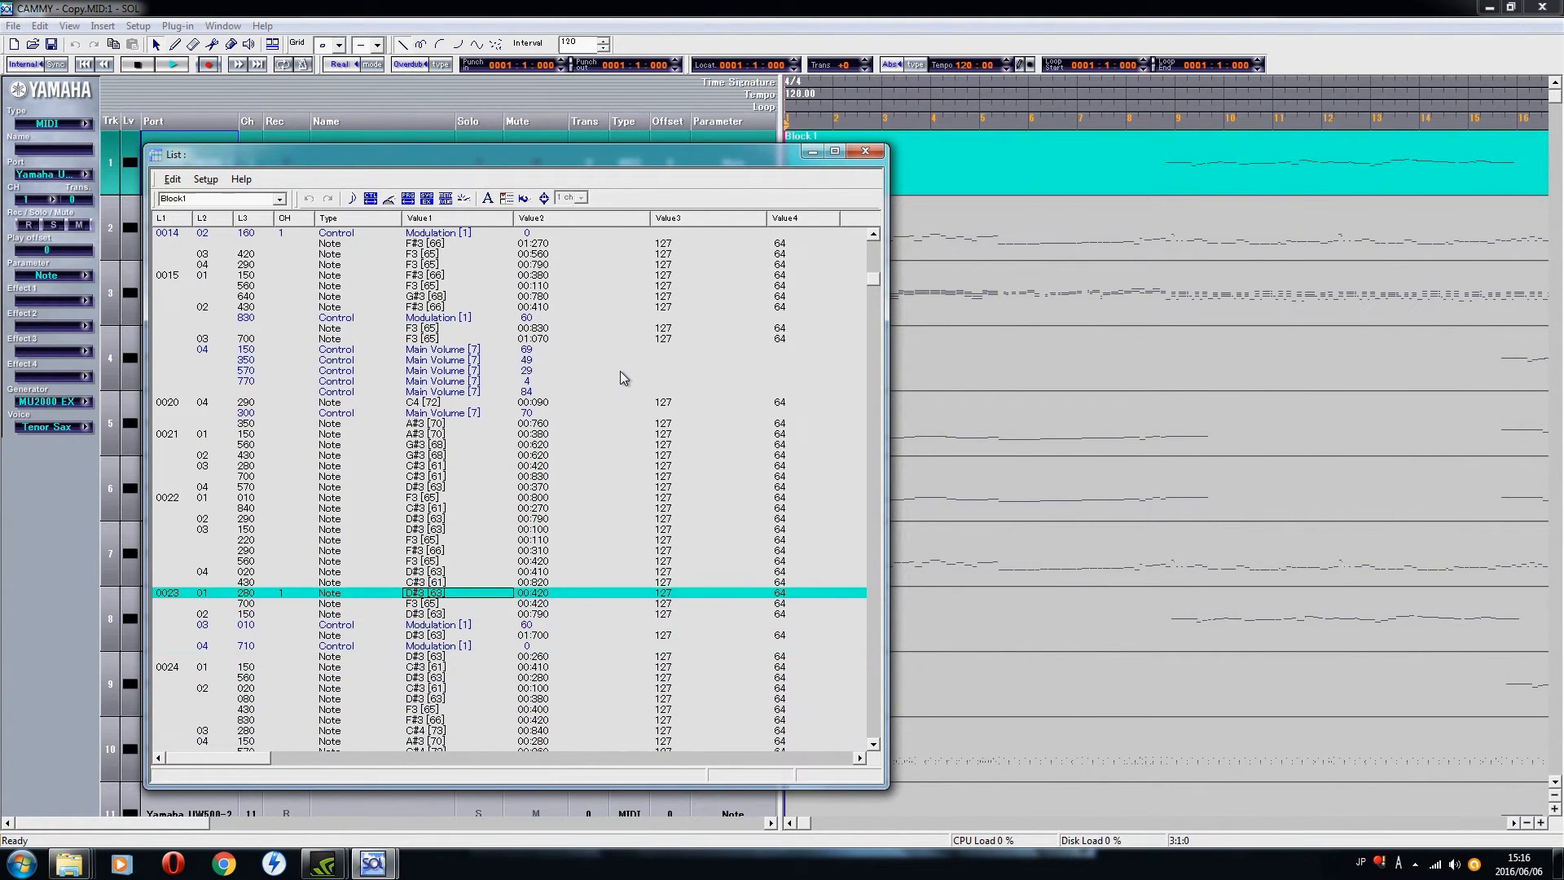
{"action": "key", "text": "Down"}
{"action": "key", "text": "Down"}
{"action": "key", "text": "Down"}
{"action": "key", "text": "Down"}
{"action": "key", "text": "Down"}
{"action": "key", "text": "Down"}
{"action": "key", "text": "Down"}
{"action": "key", "text": "Down"}
{"action": "key", "text": "Down"}
{"action": "key", "text": "Down"}
{"action": "key", "text": "Down"}
{"action": "key", "text": "Down"}
{"action": "key", "text": "Down"}
{"action": "key", "text": "Down"}
{"action": "key", "text": "Down"}
{"action": "key", "text": "Down"}
{"action": "key", "text": "Down"}
{"action": "key", "text": "Down"}
{"action": "key", "text": "Down"}
{"action": "key", "text": "Down"}
{"action": "key", "text": "Down"}
{"action": "key", "text": "Down"}
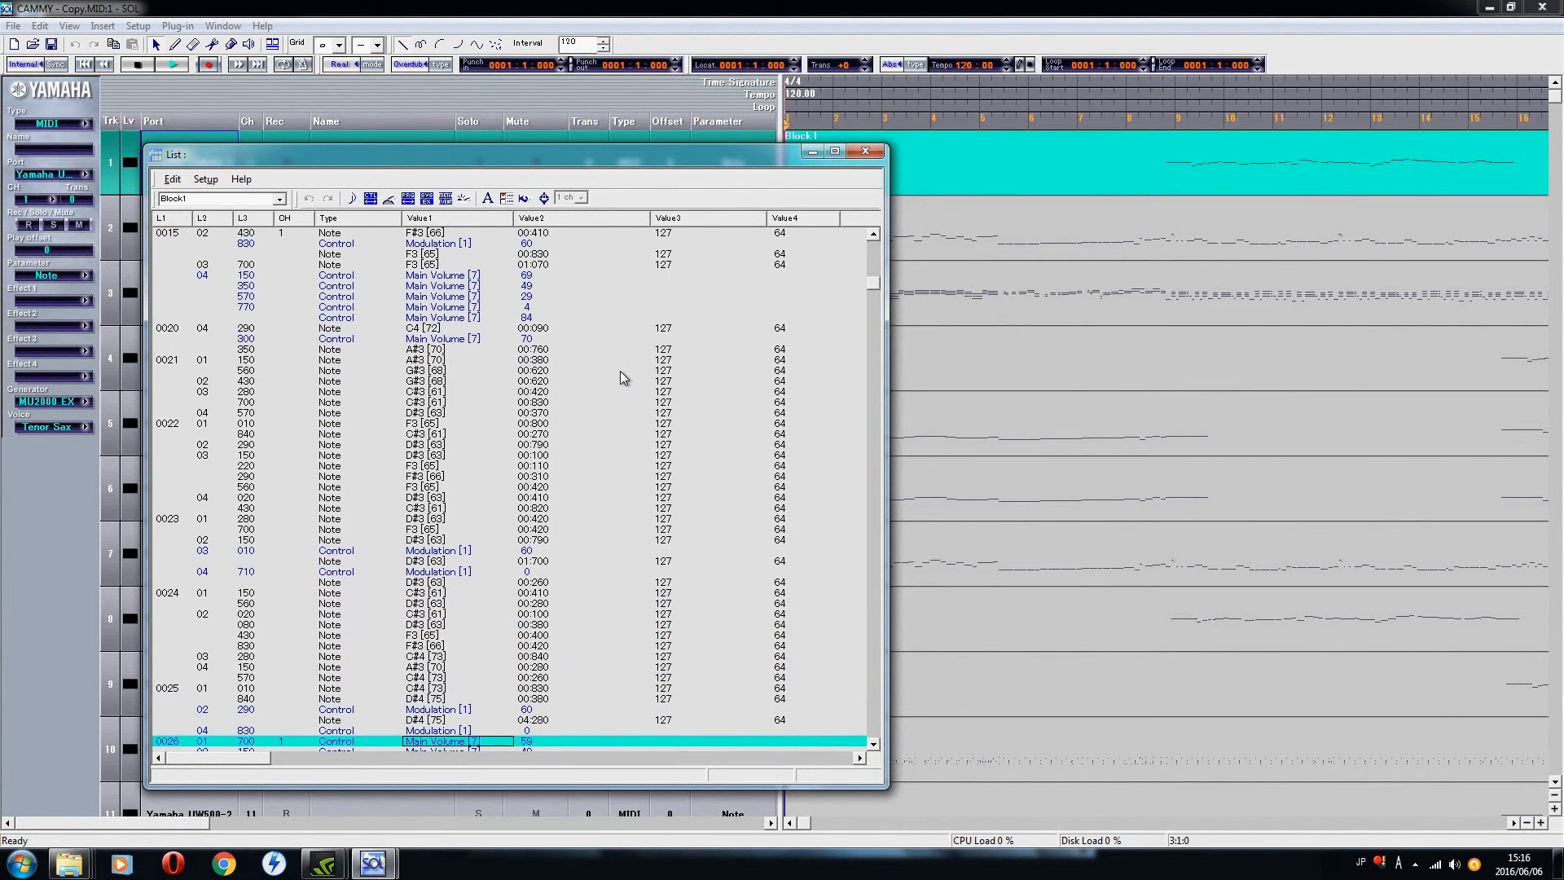
Step: Close Block 1's event list and view the event lists of track 2's Block 2 and track 10's Block 10
{"action": "left_click", "coordinate": [865, 151]}
{"action": "double_click", "coordinate": [855, 239]}
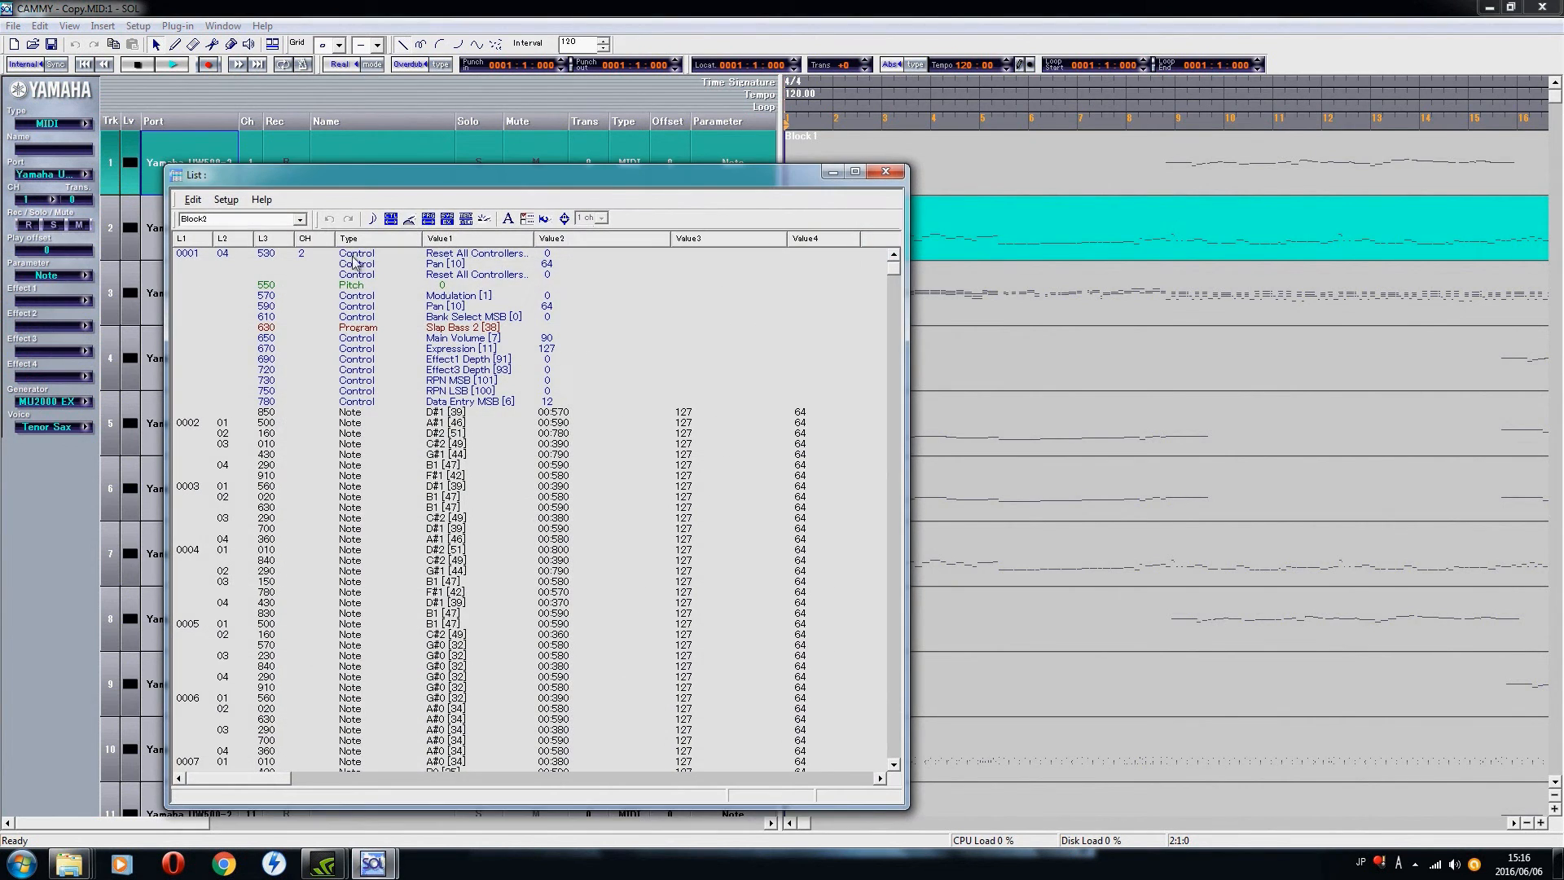
{"action": "left_click", "coordinate": [896, 172]}
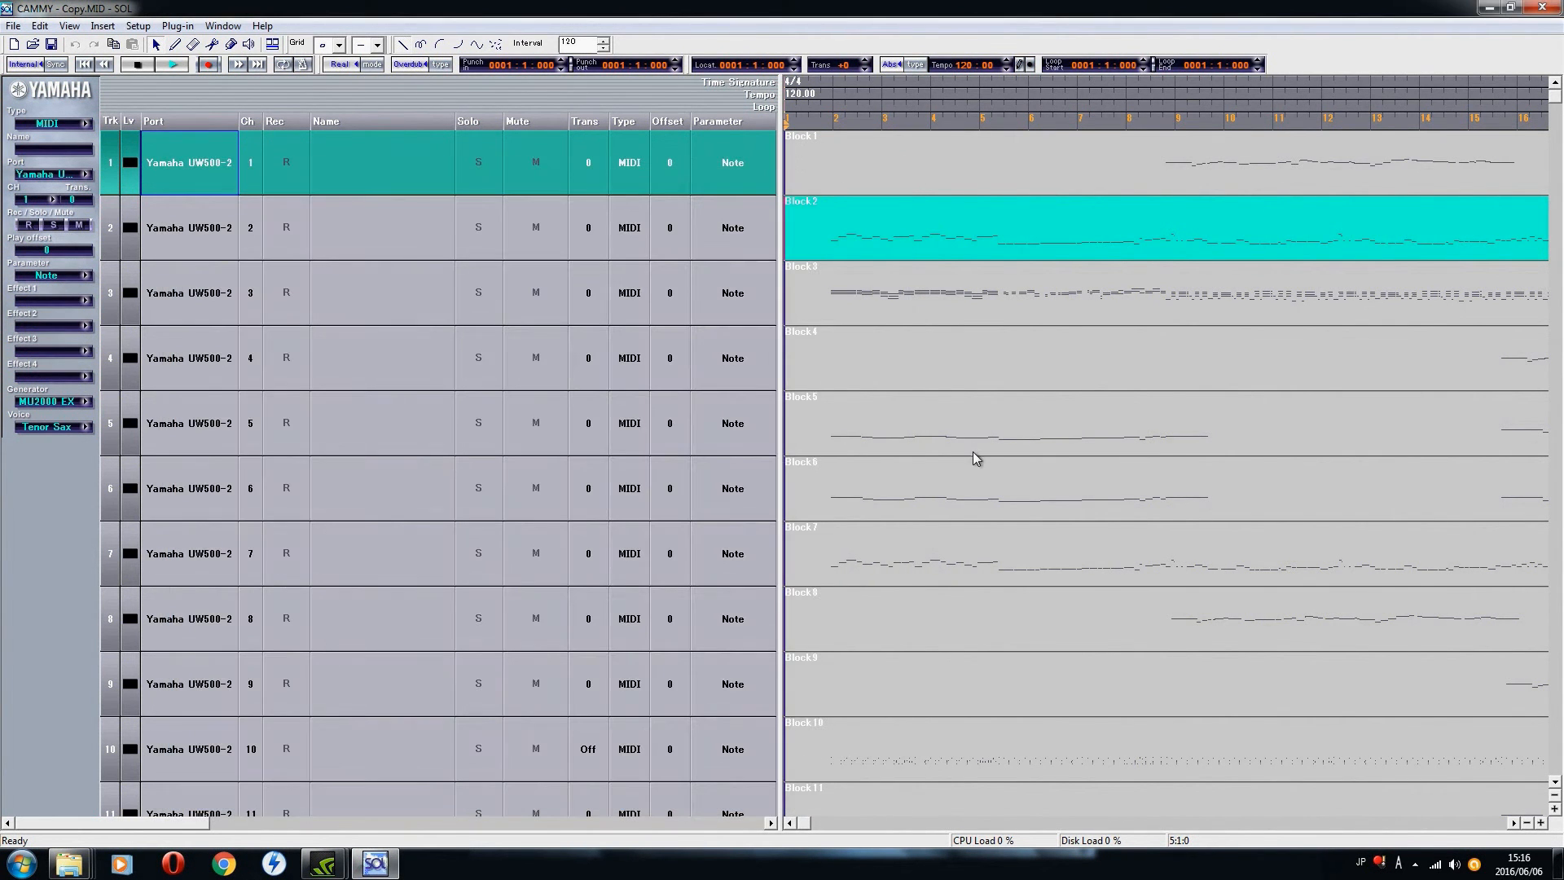
{"action": "double_click", "coordinate": [927, 723]}
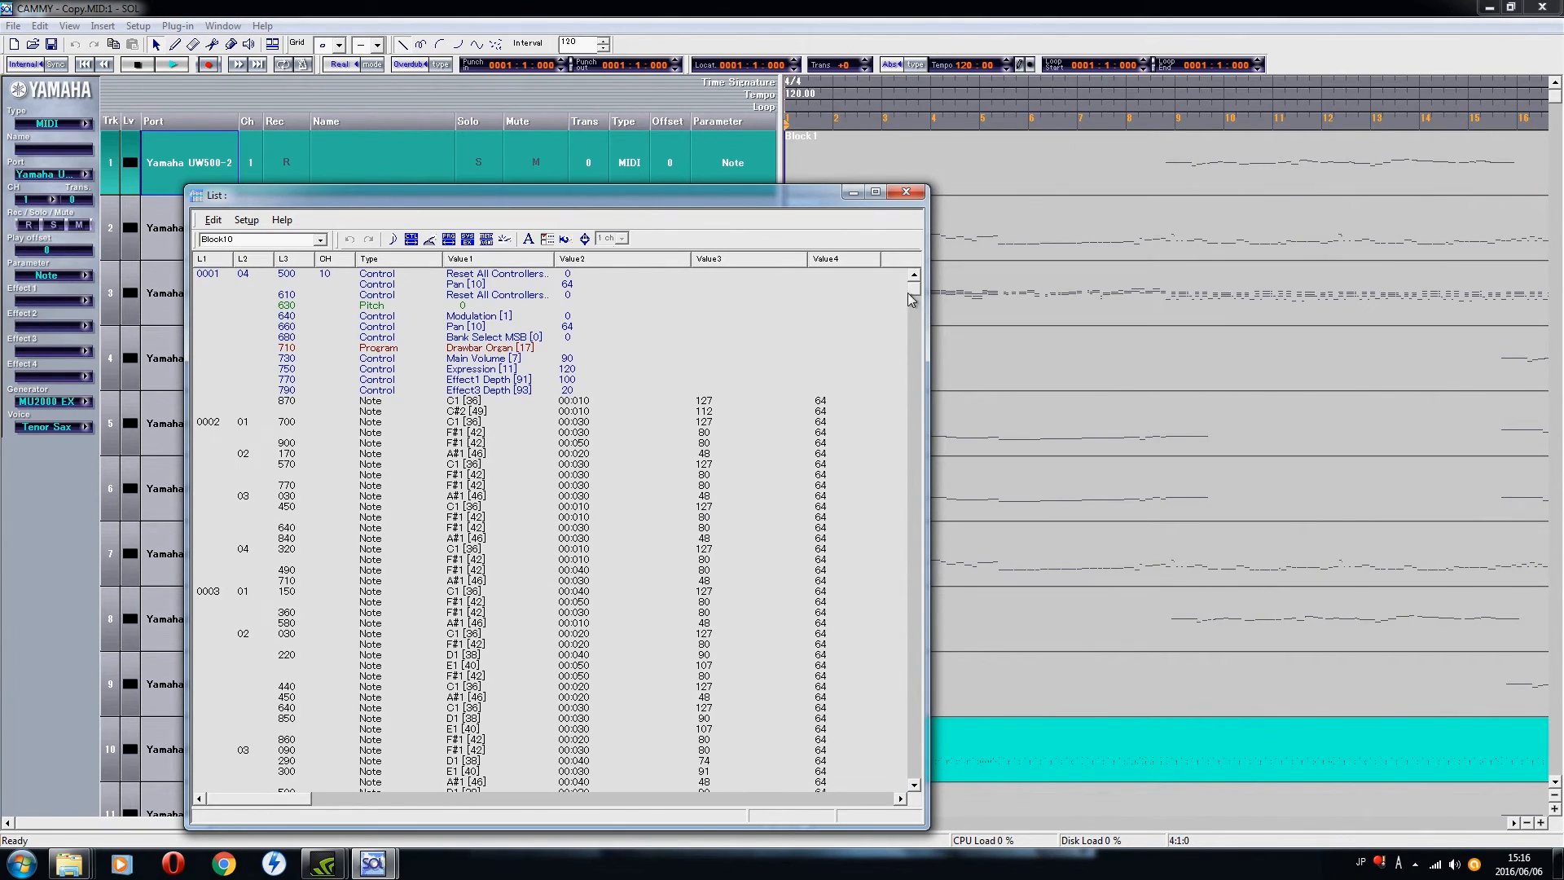
Step: Finish viewing Block 10's events, close its event list, and exit SOL
{"action": "mouse_move", "coordinate": [914, 298]}
{"action": "left_mouse_down"}
{"action": "mouse_move", "coordinate": [896, 536]}
{"action": "mouse_move", "coordinate": [921, 287]}
{"action": "left_mouse_up"}
{"action": "left_click", "coordinate": [465, 485]}
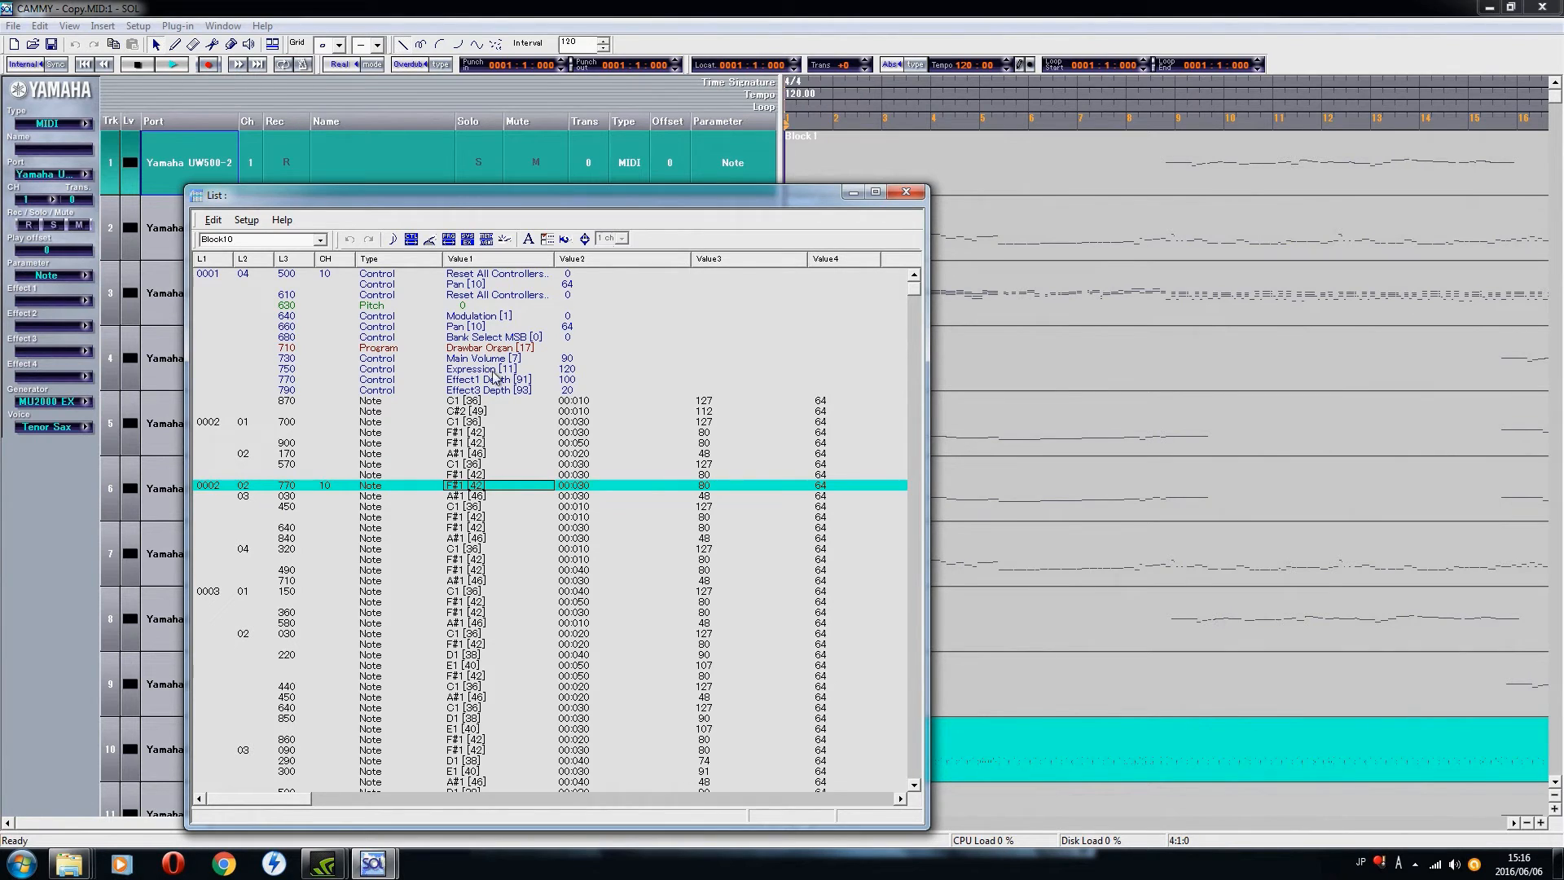
{"action": "left_click", "coordinate": [906, 191]}
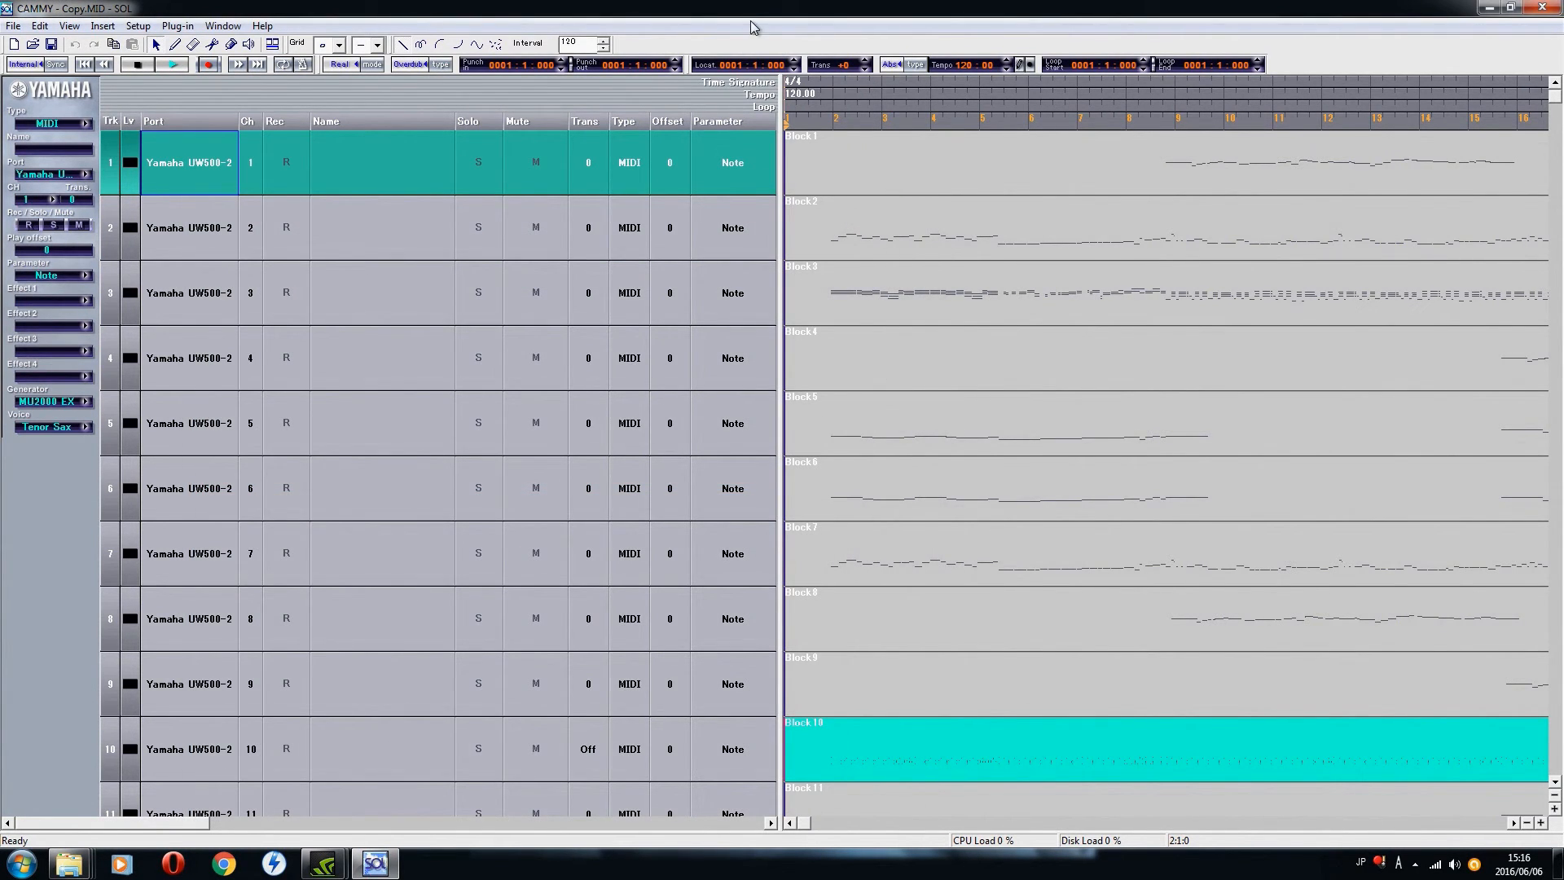
{"action": "left_click", "coordinate": [1550, 9]}
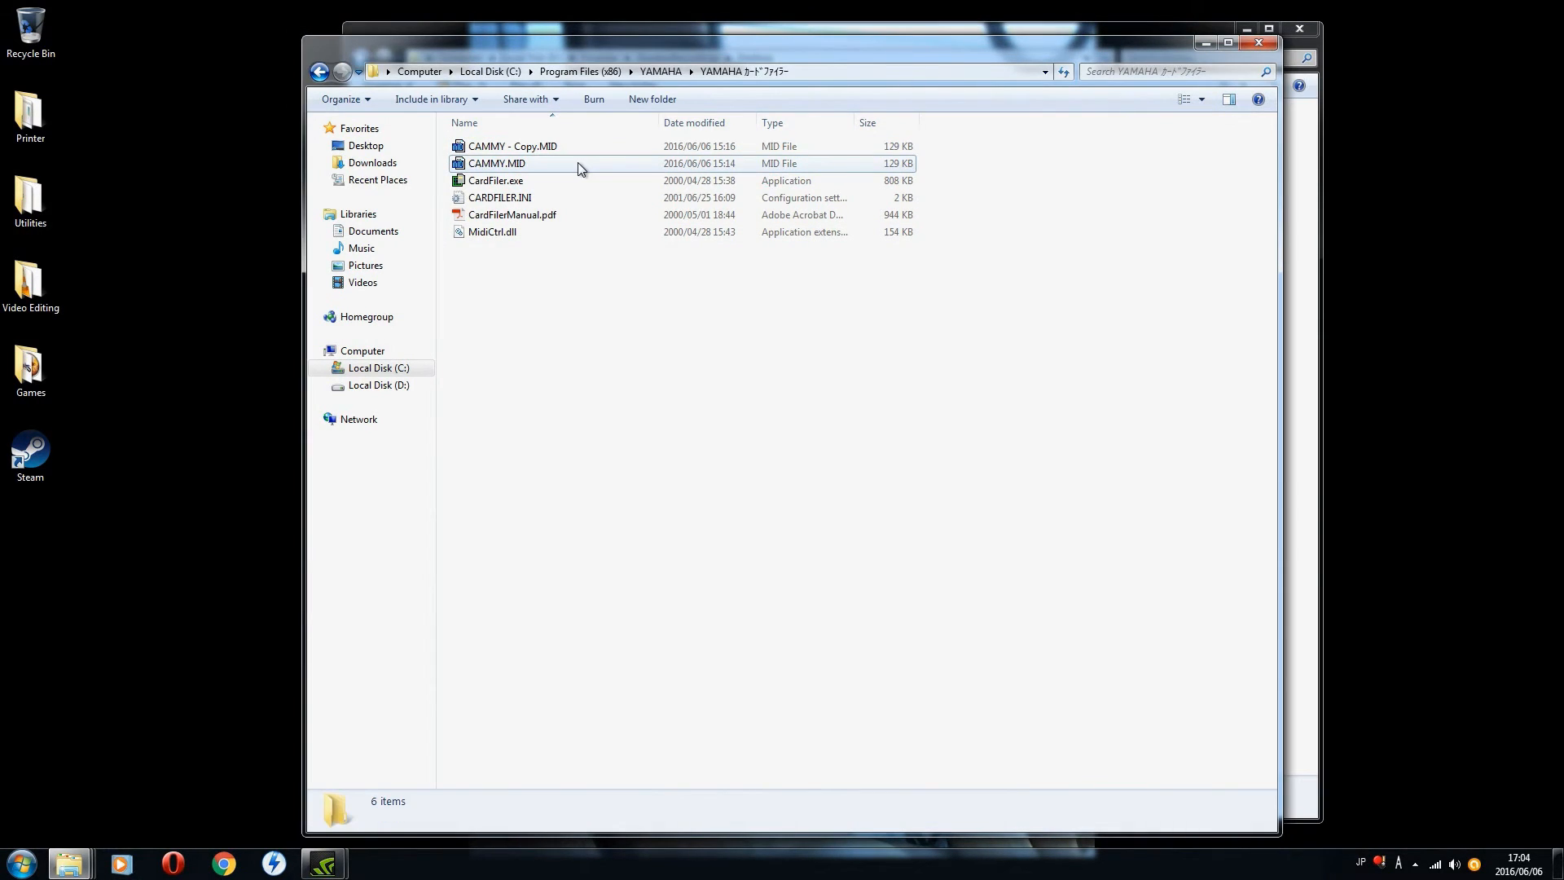
Step: Open the original CAMMY.MID in SOL and show the beginning of Block 1's event list
{"action": "double_click", "coordinate": [579, 164]}
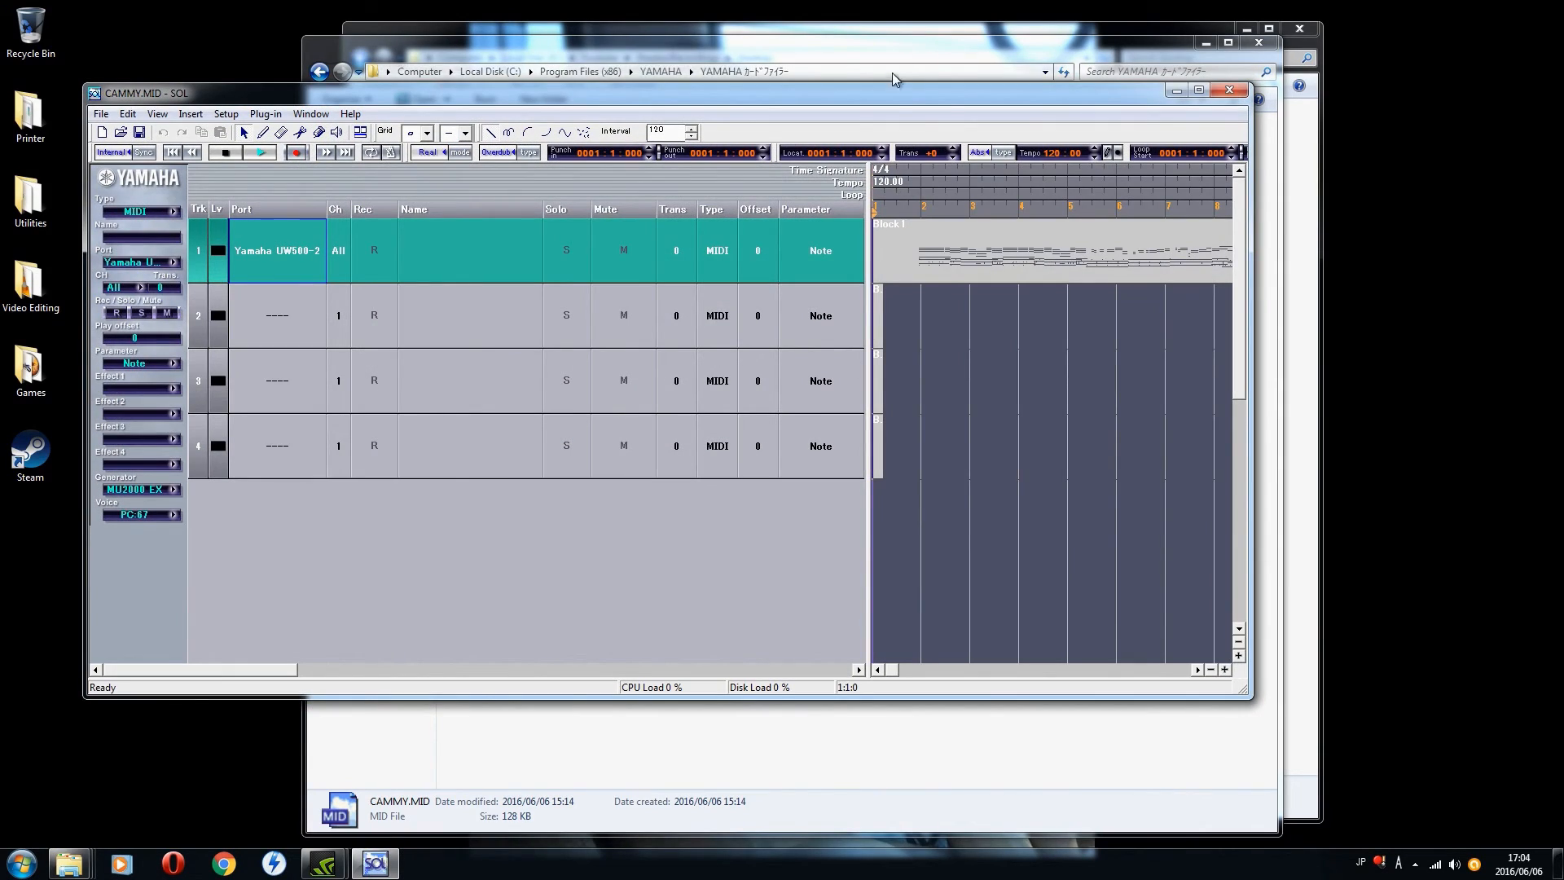
{"action": "double_click", "coordinate": [942, 267]}
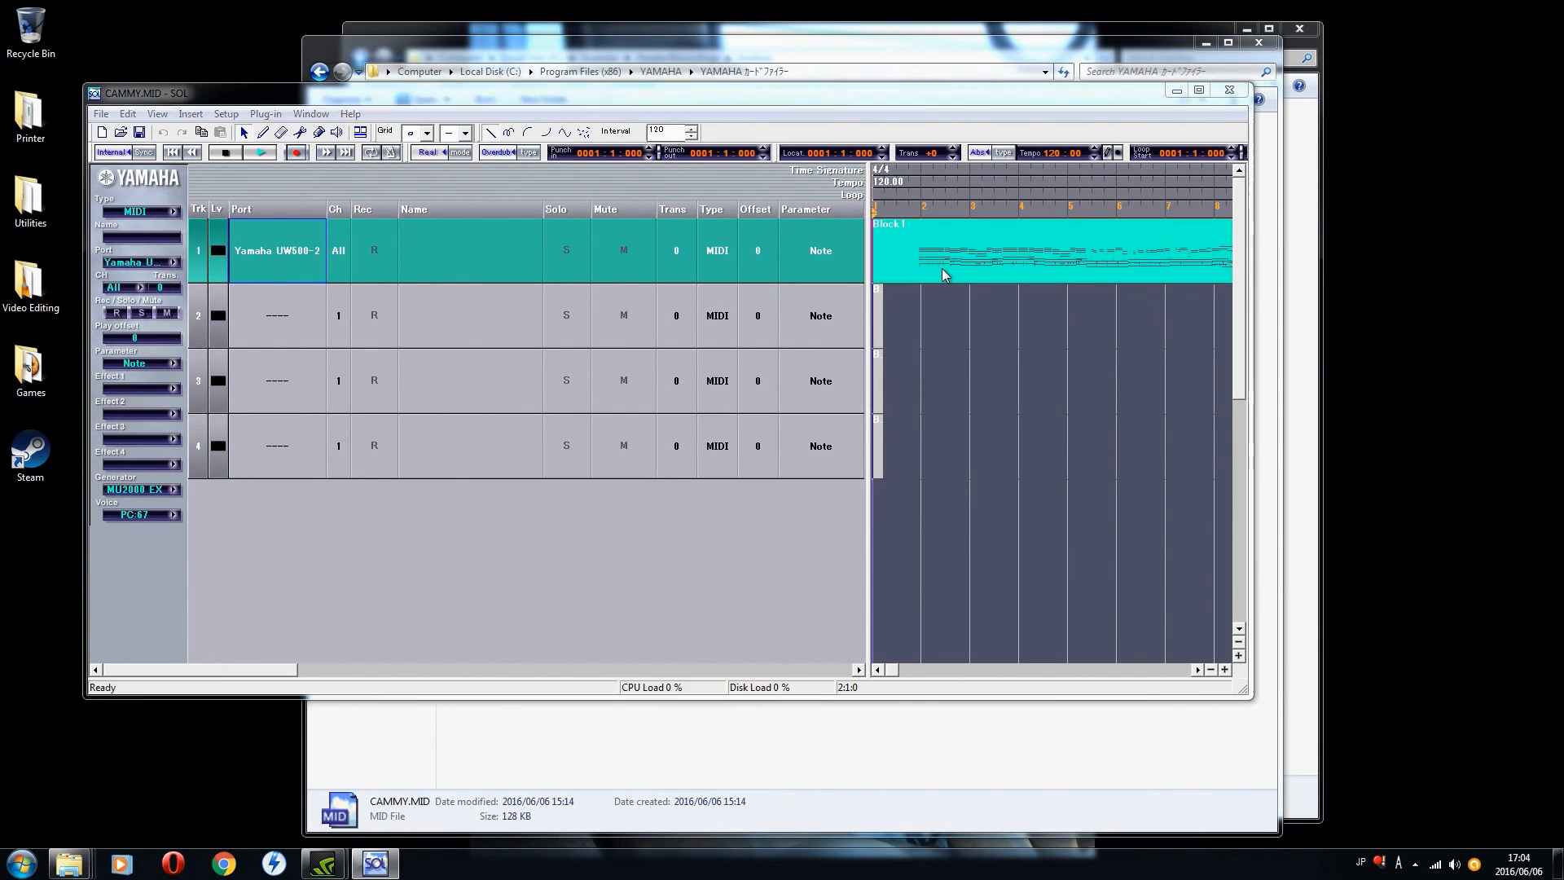
{"action": "mouse_move", "coordinate": [834, 203]}
{"action": "left_mouse_down"}
{"action": "mouse_move", "coordinate": [835, 223]}
{"action": "mouse_move", "coordinate": [837, 202]}
{"action": "left_mouse_up"}
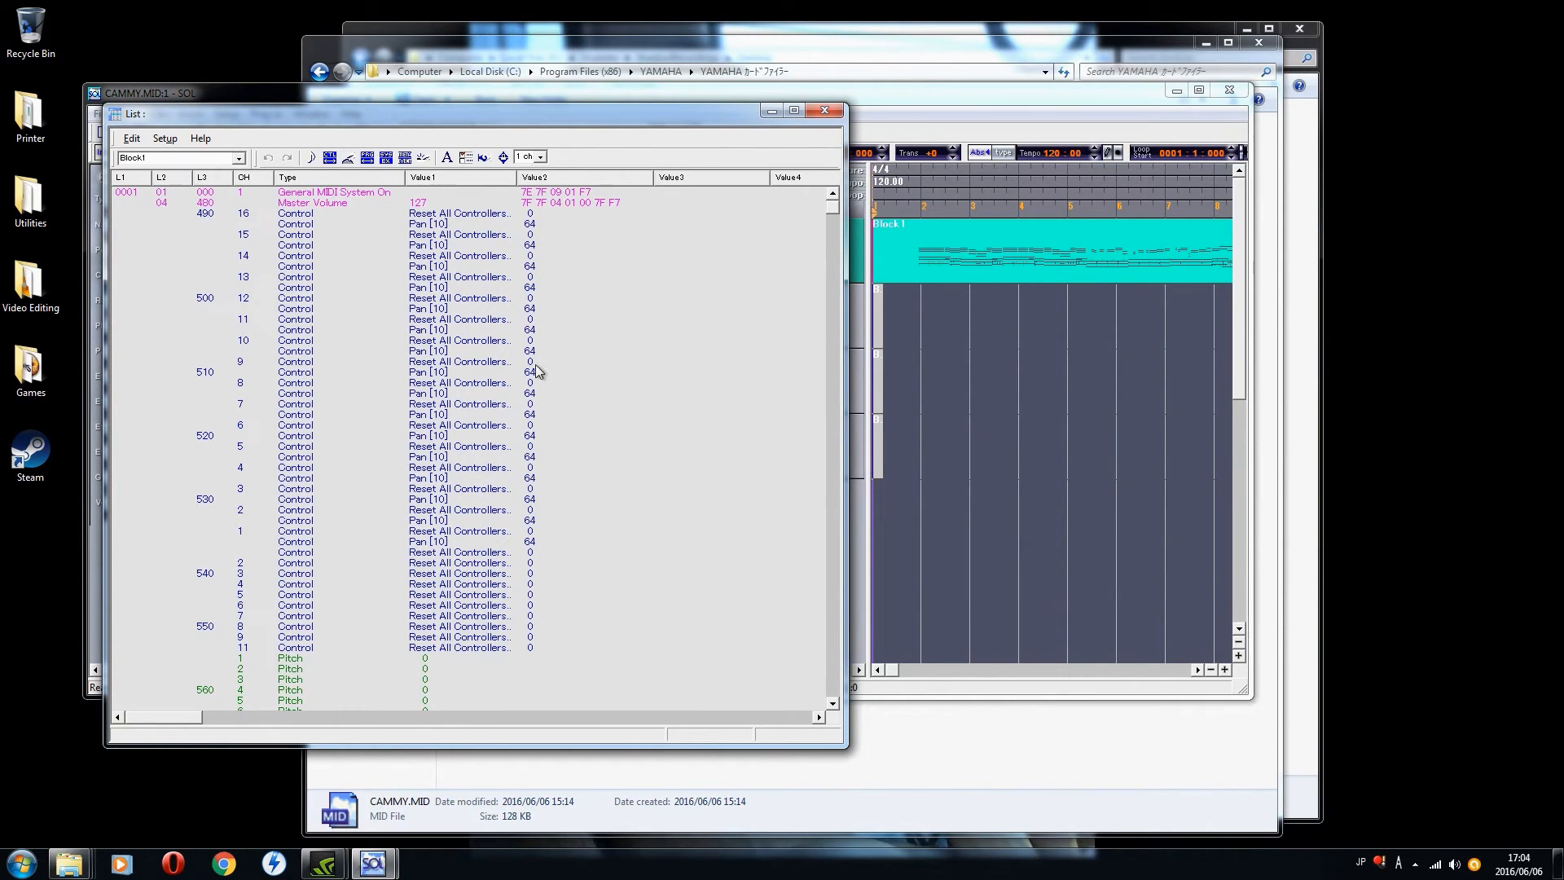
Step: Insert an XG SYSTEM ON system exclusive event at location 0001:01:000, after the General MIDI System On event
{"action": "left_click", "coordinate": [346, 195]}
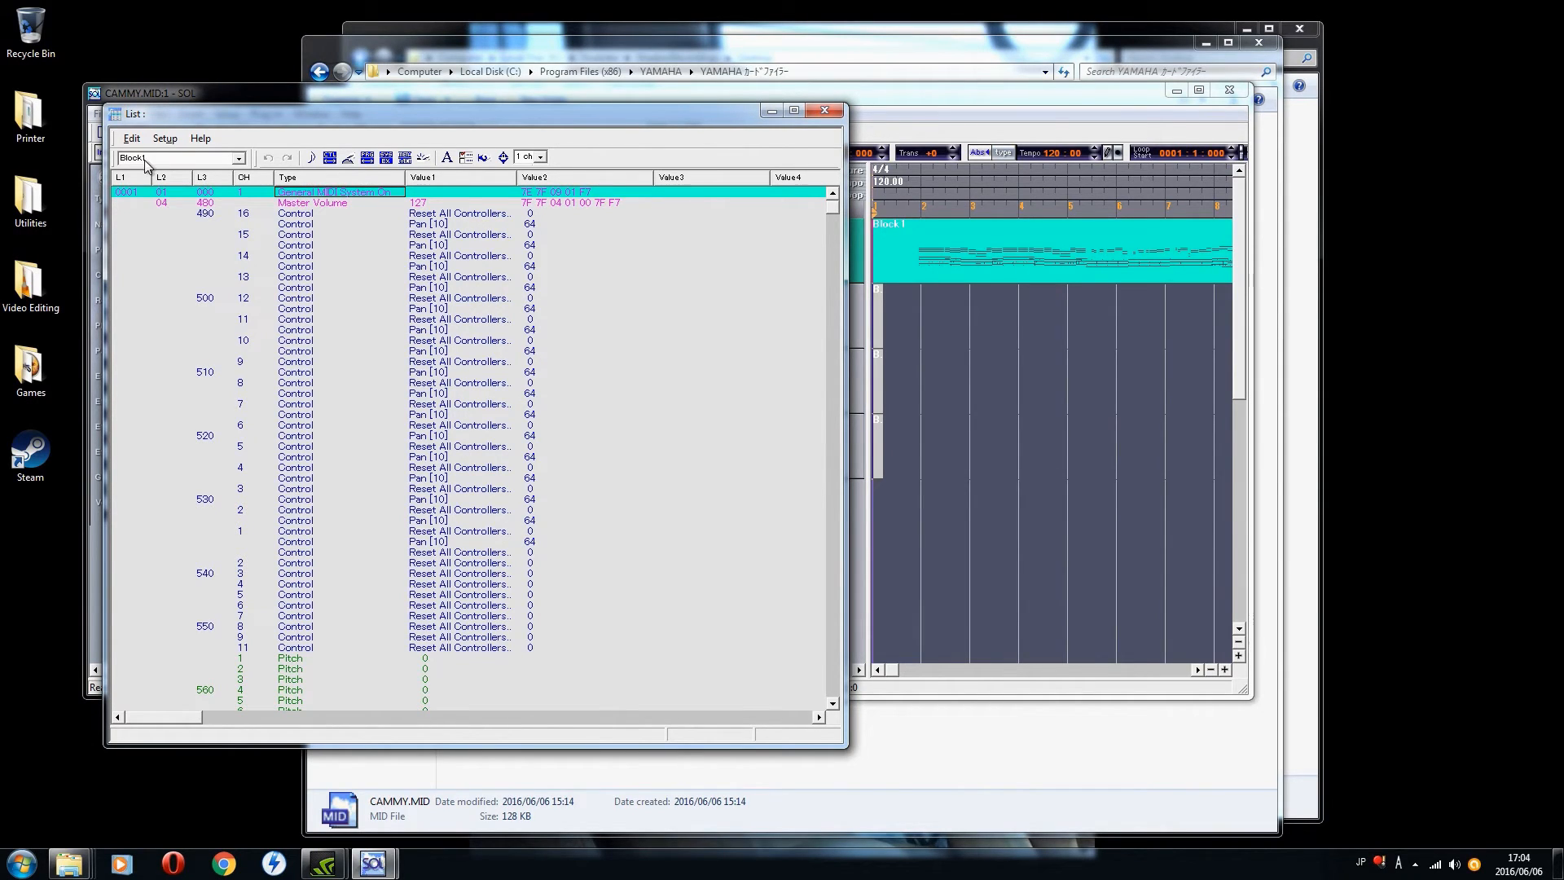
{"action": "right_click", "coordinate": [297, 193]}
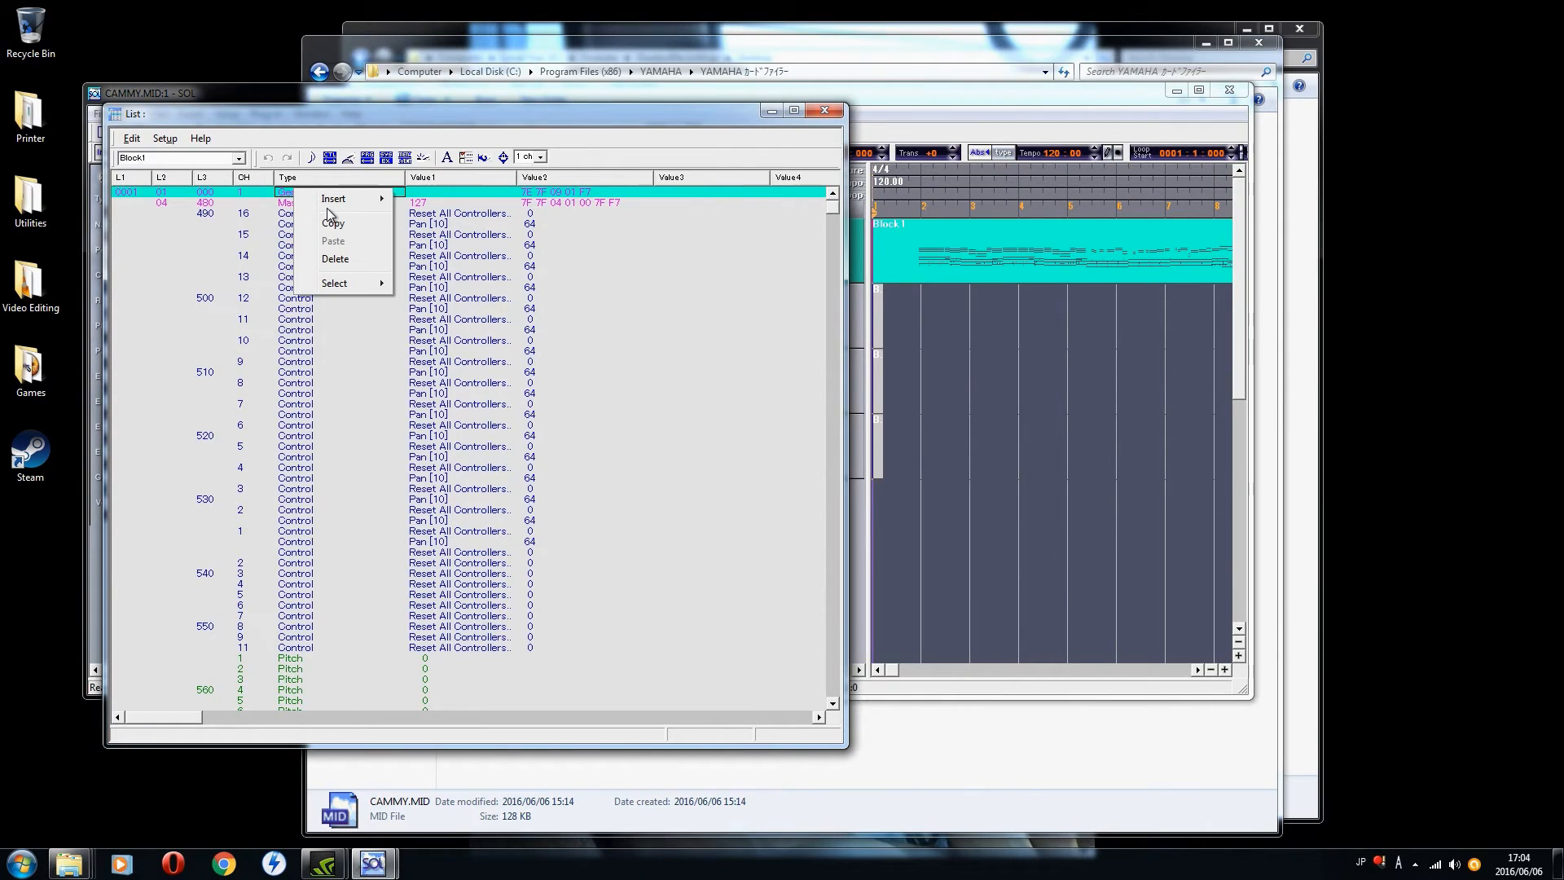
{"action": "mouse_move", "coordinate": [360, 203]}
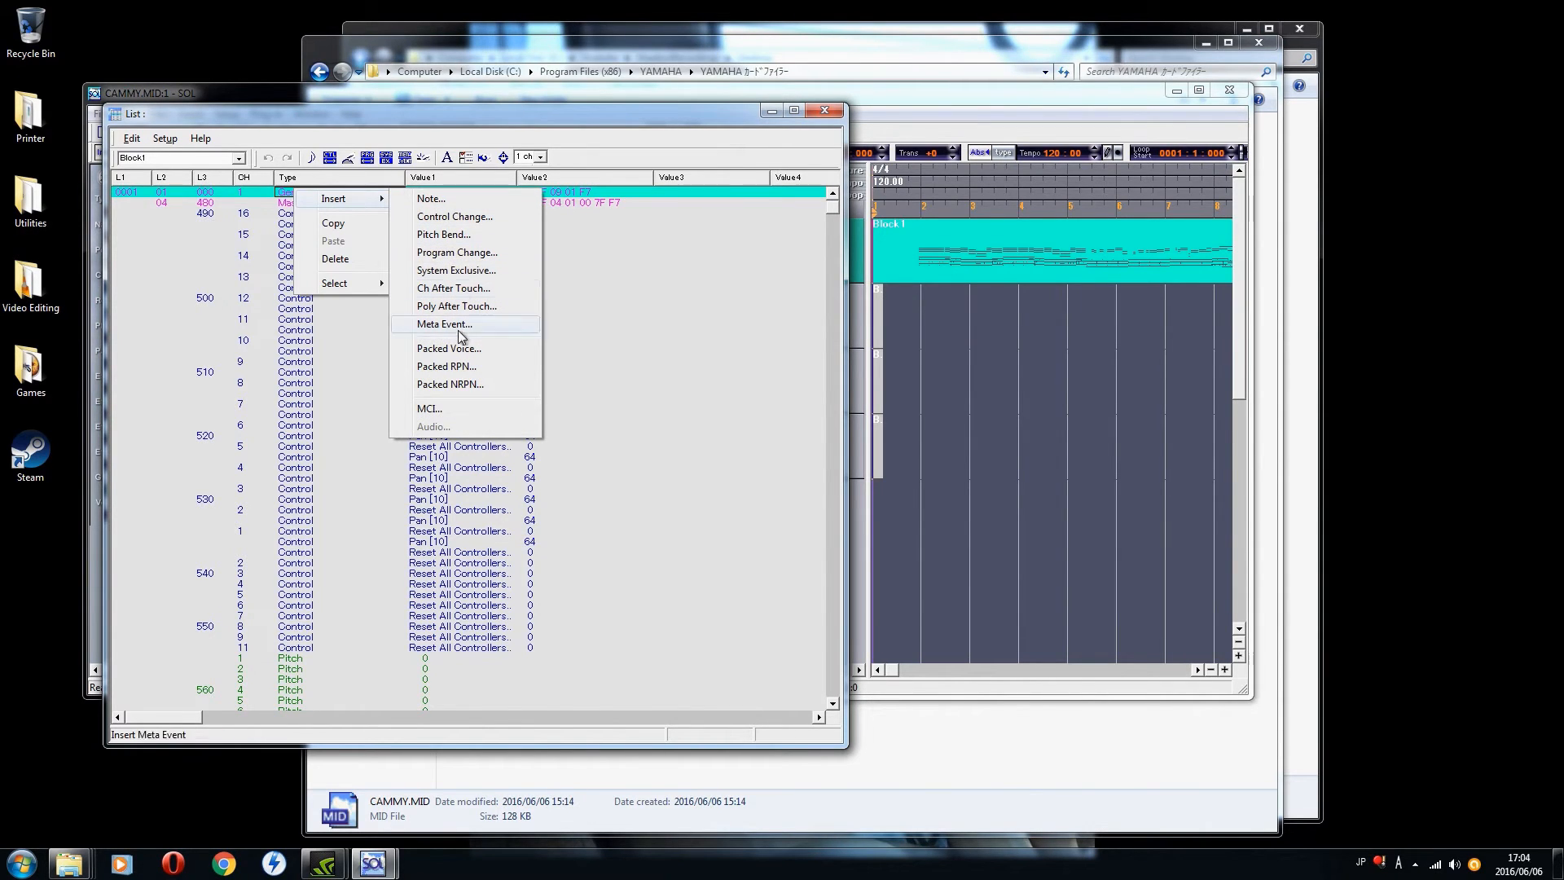
{"action": "left_click", "coordinate": [453, 271]}
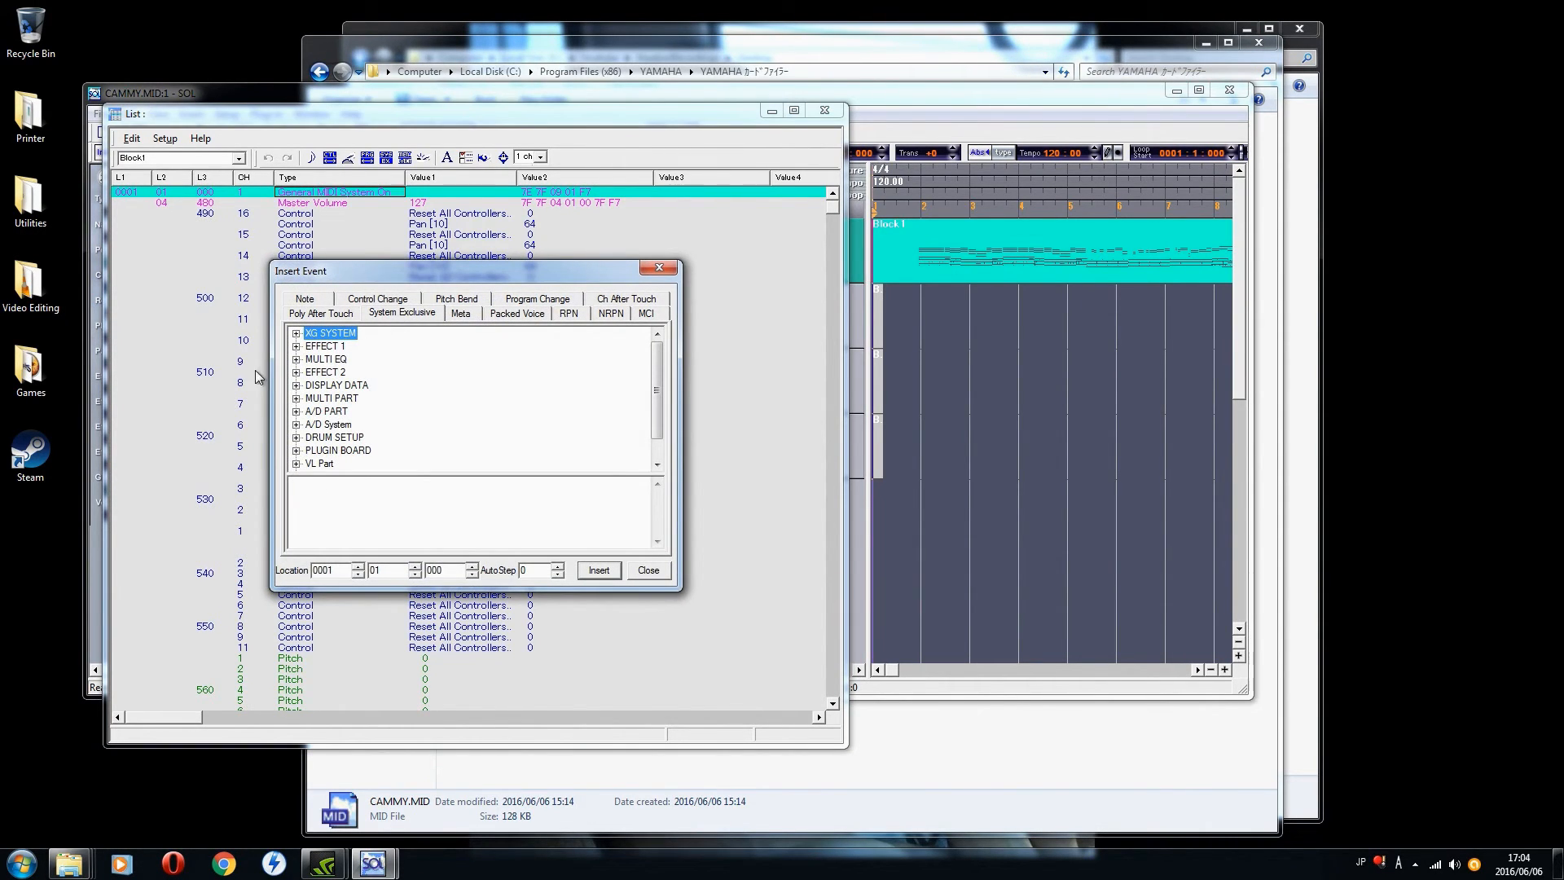
{"action": "left_click", "coordinate": [296, 334]}
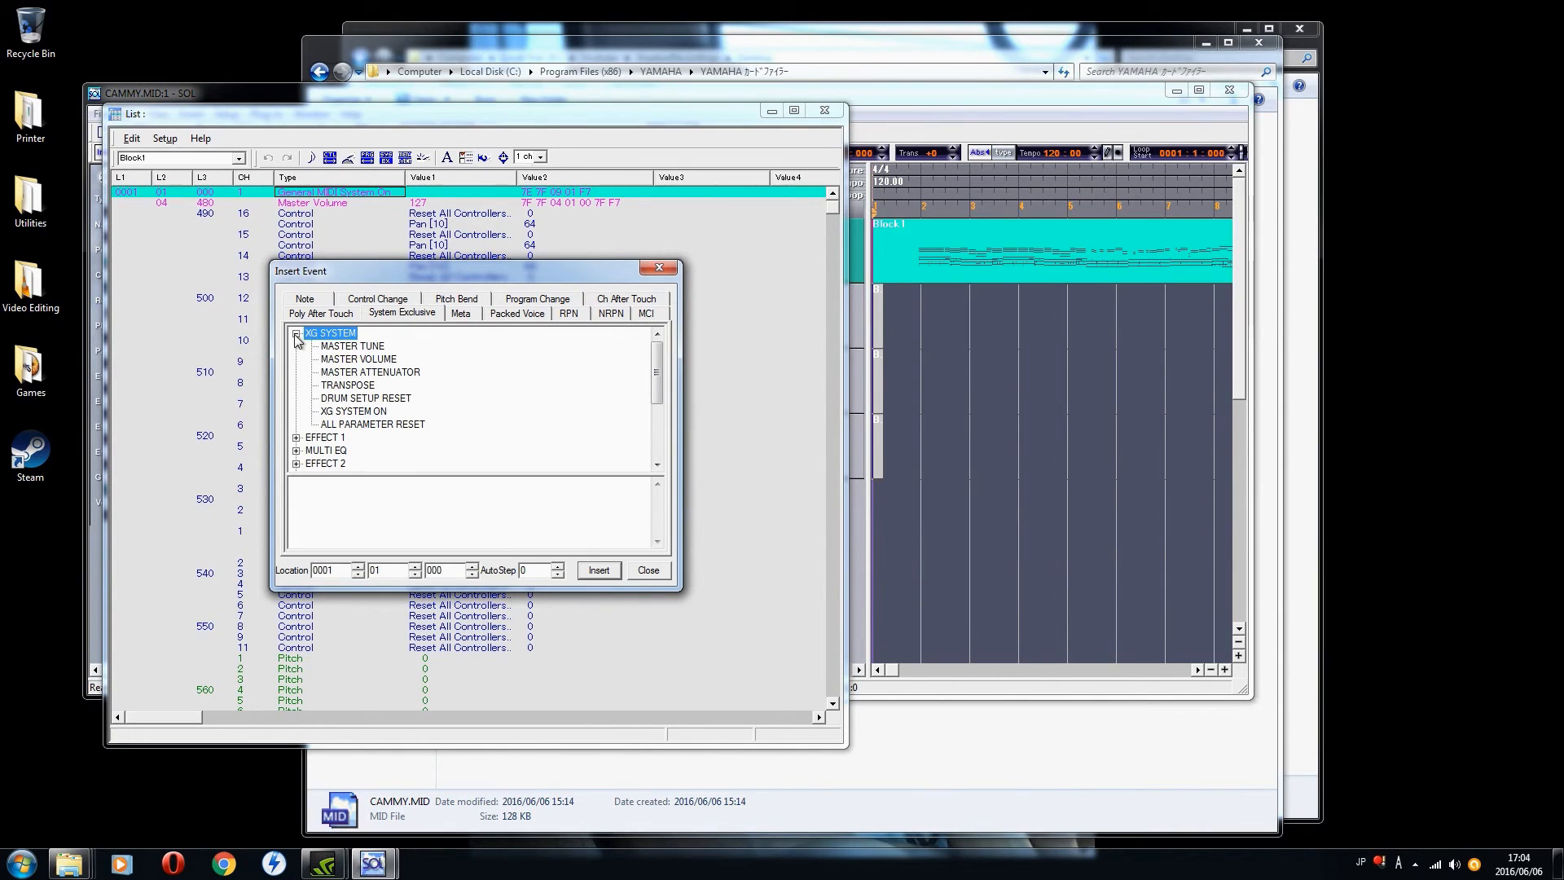
{"action": "left_click", "coordinate": [350, 411]}
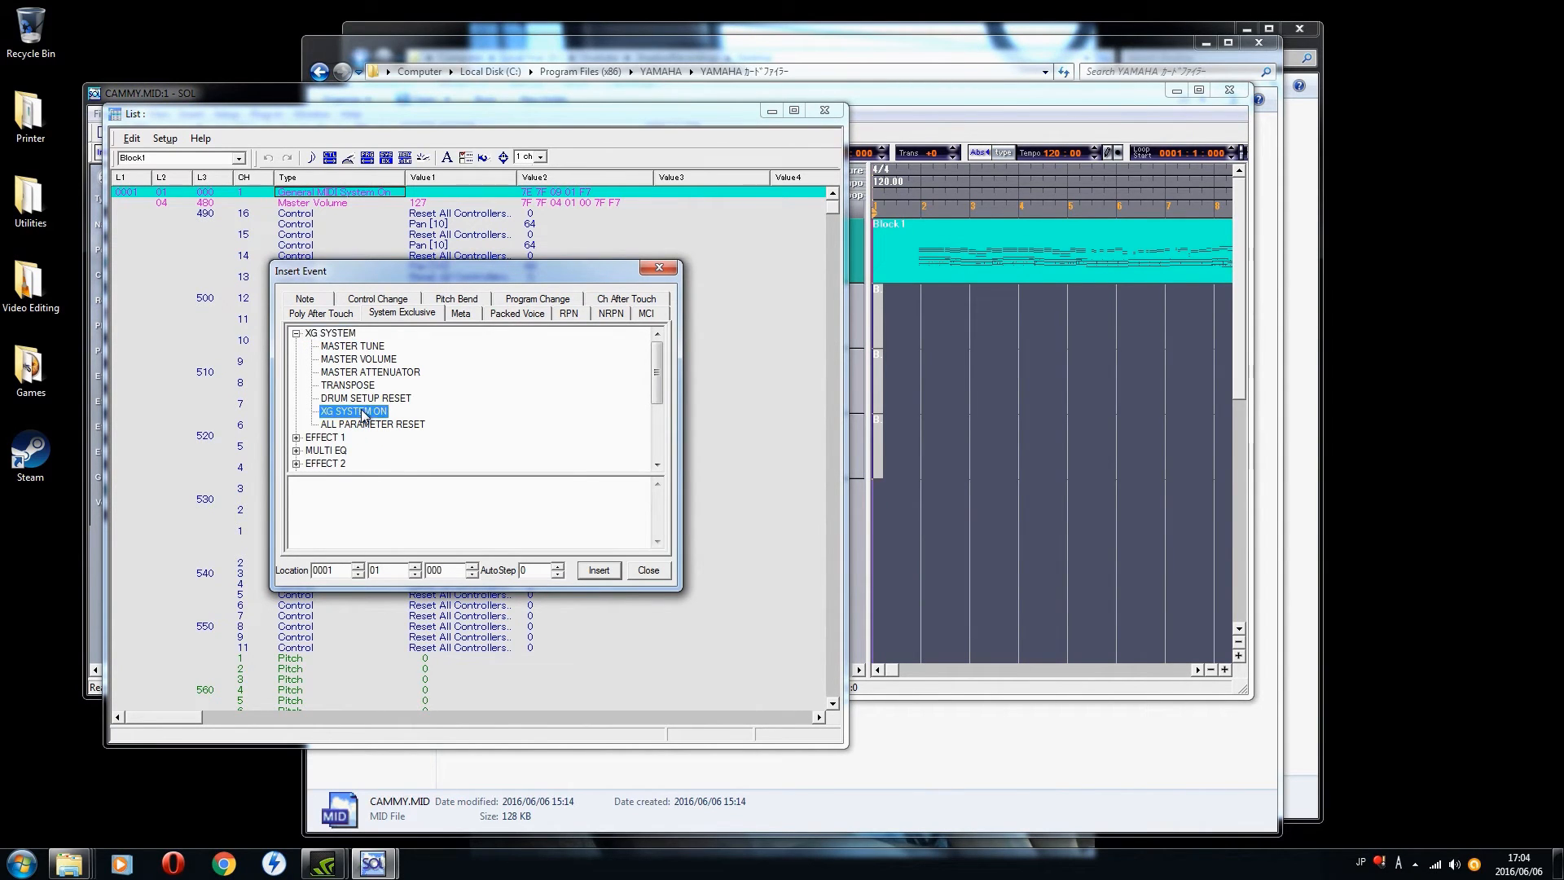
{"action": "left_click", "coordinate": [600, 570]}
{"action": "left_click", "coordinate": [648, 570]}
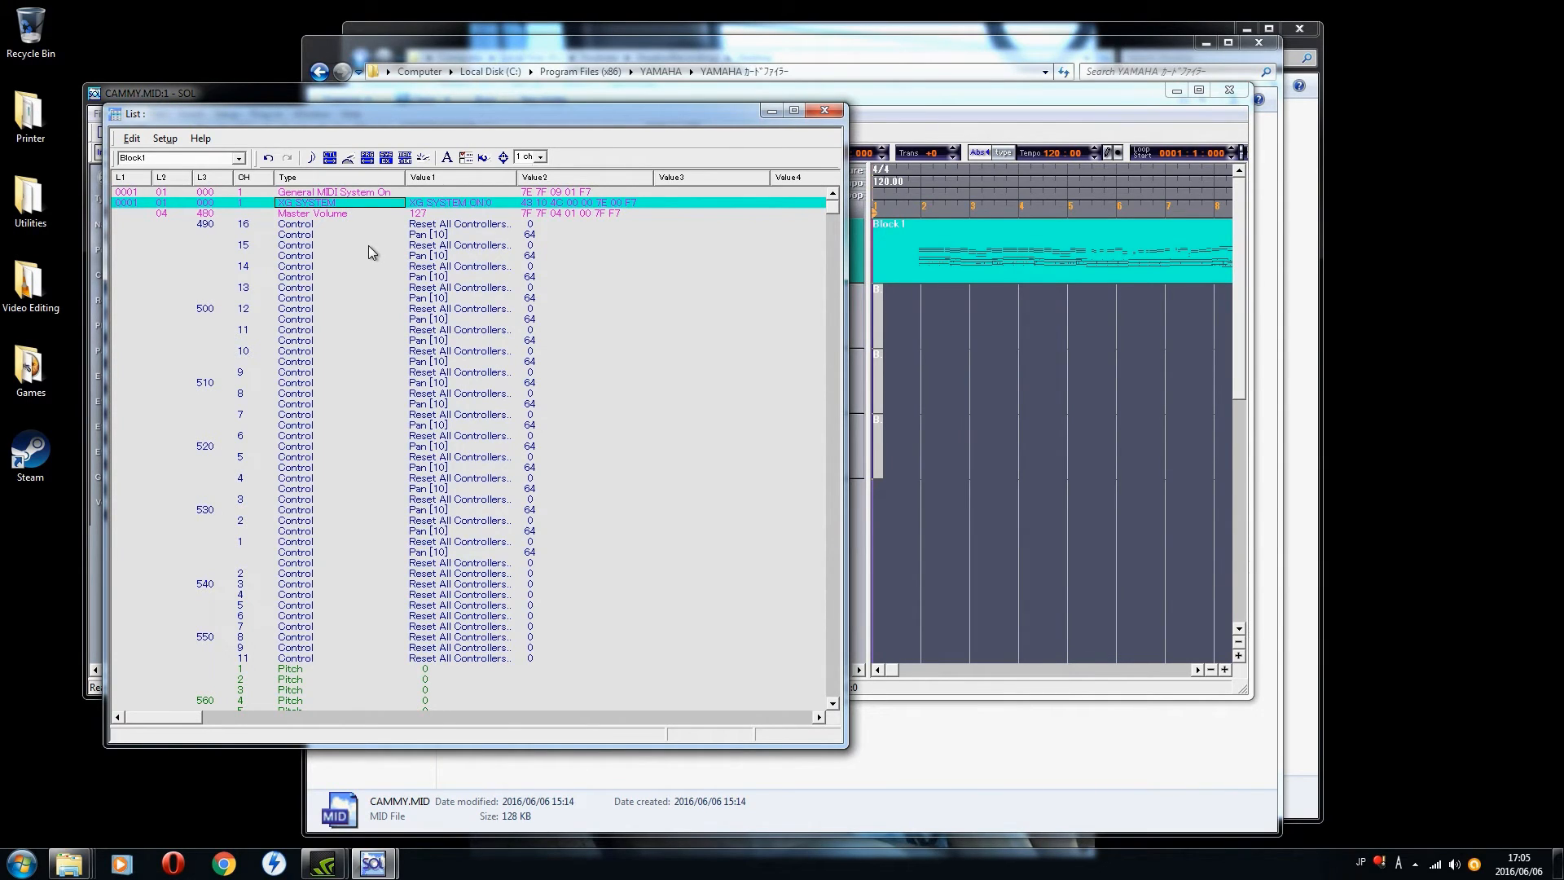
Step: Insert a PLUGIN BOARD Part Assign event with data 43 10 4C 70 05 00 09 F7 at the Master Volume event's location, 0001:04:480
{"action": "key", "text": "Up"}
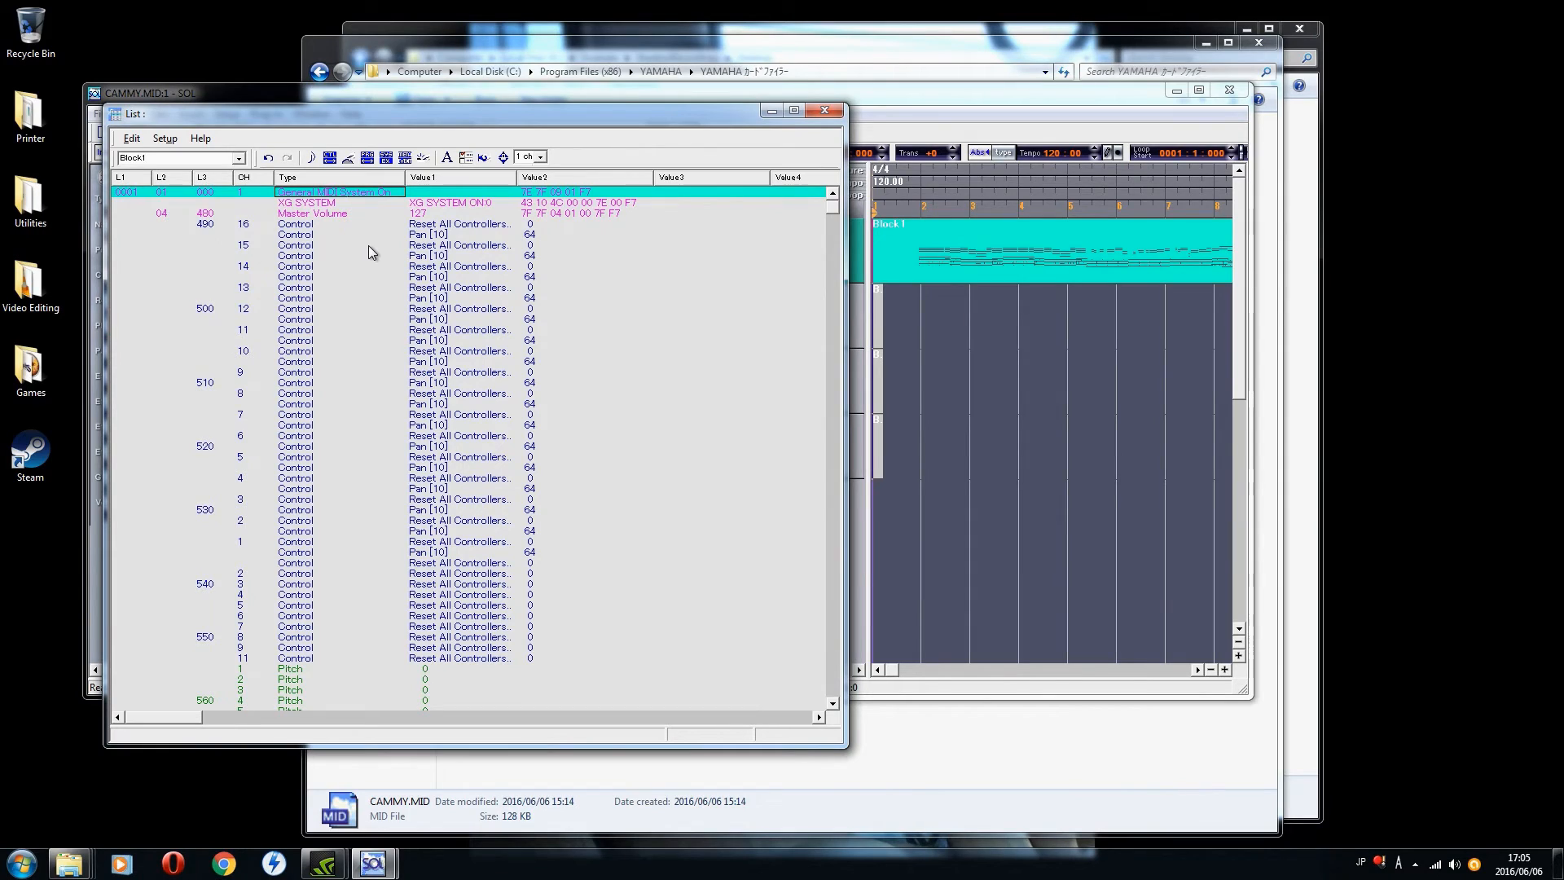
{"action": "key", "text": "Down"}
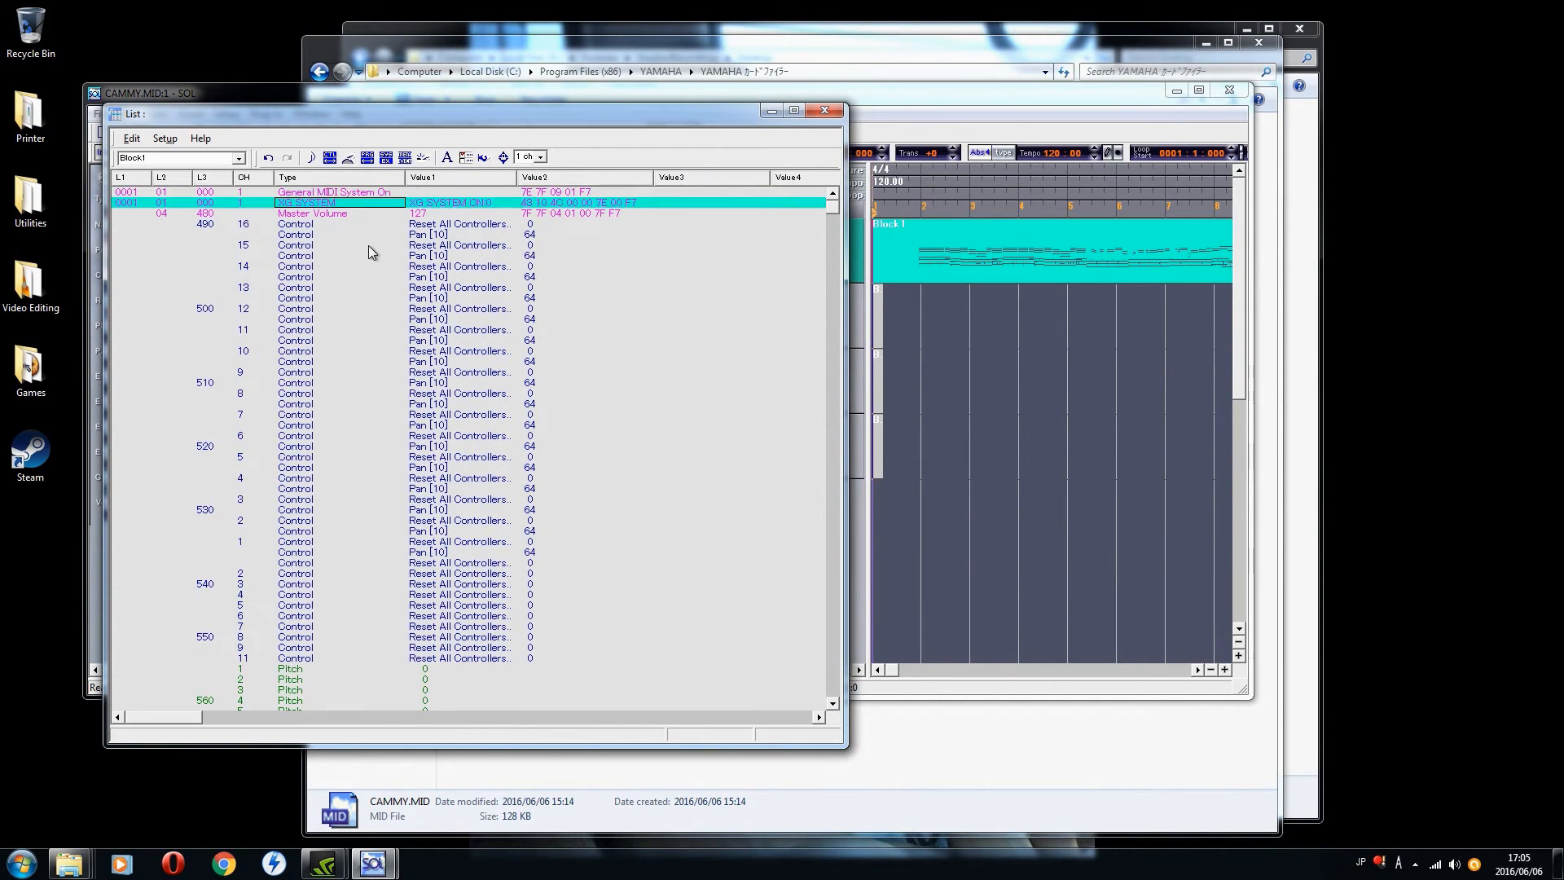
{"action": "key", "text": "Down"}
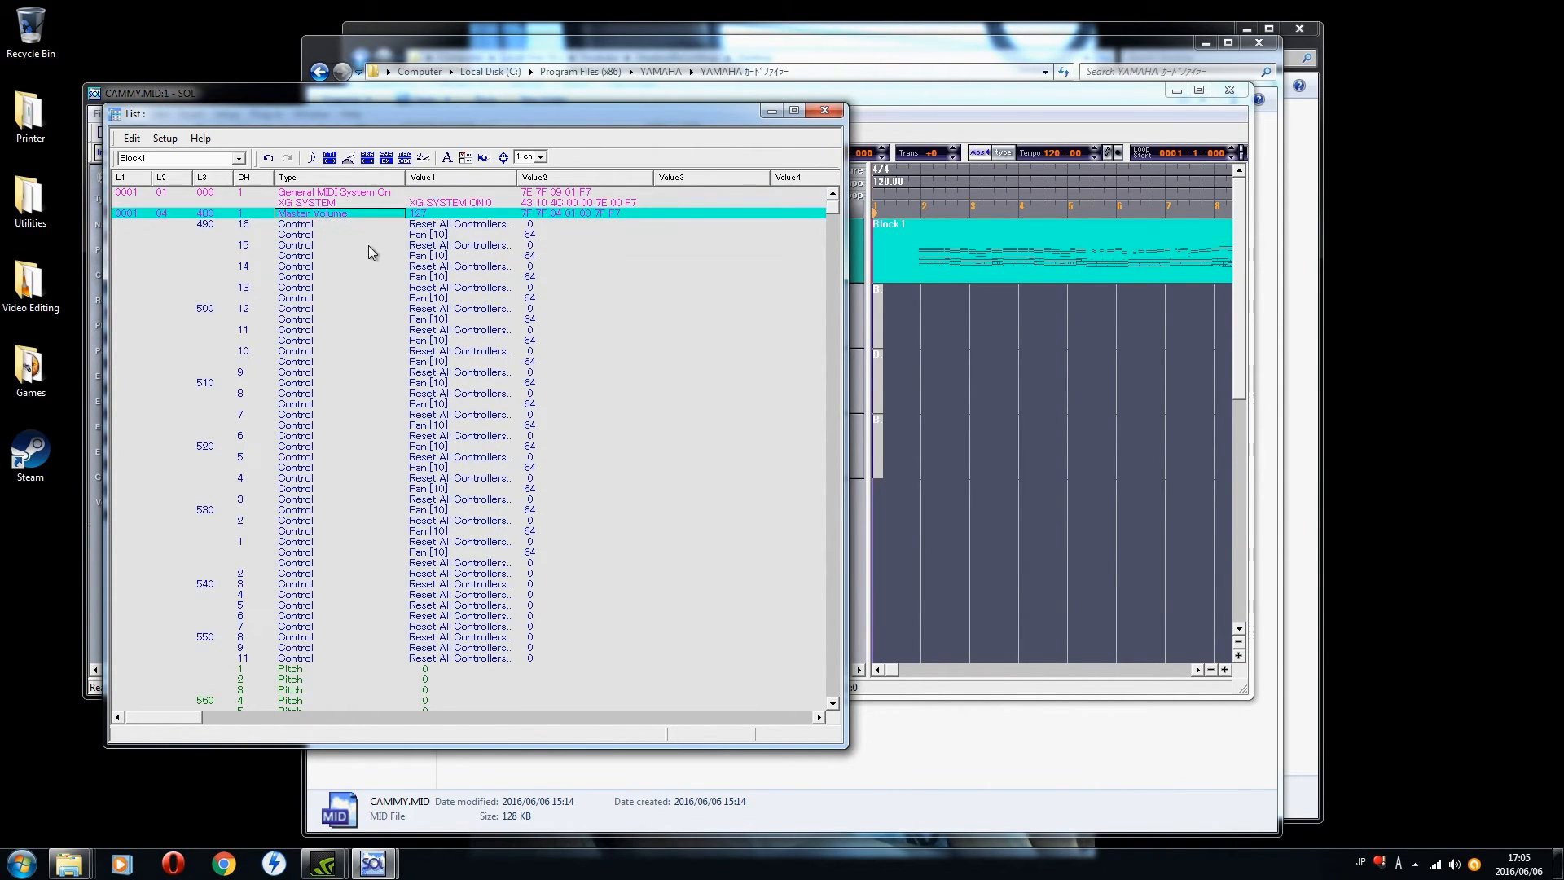
{"action": "right_click", "coordinate": [317, 214]}
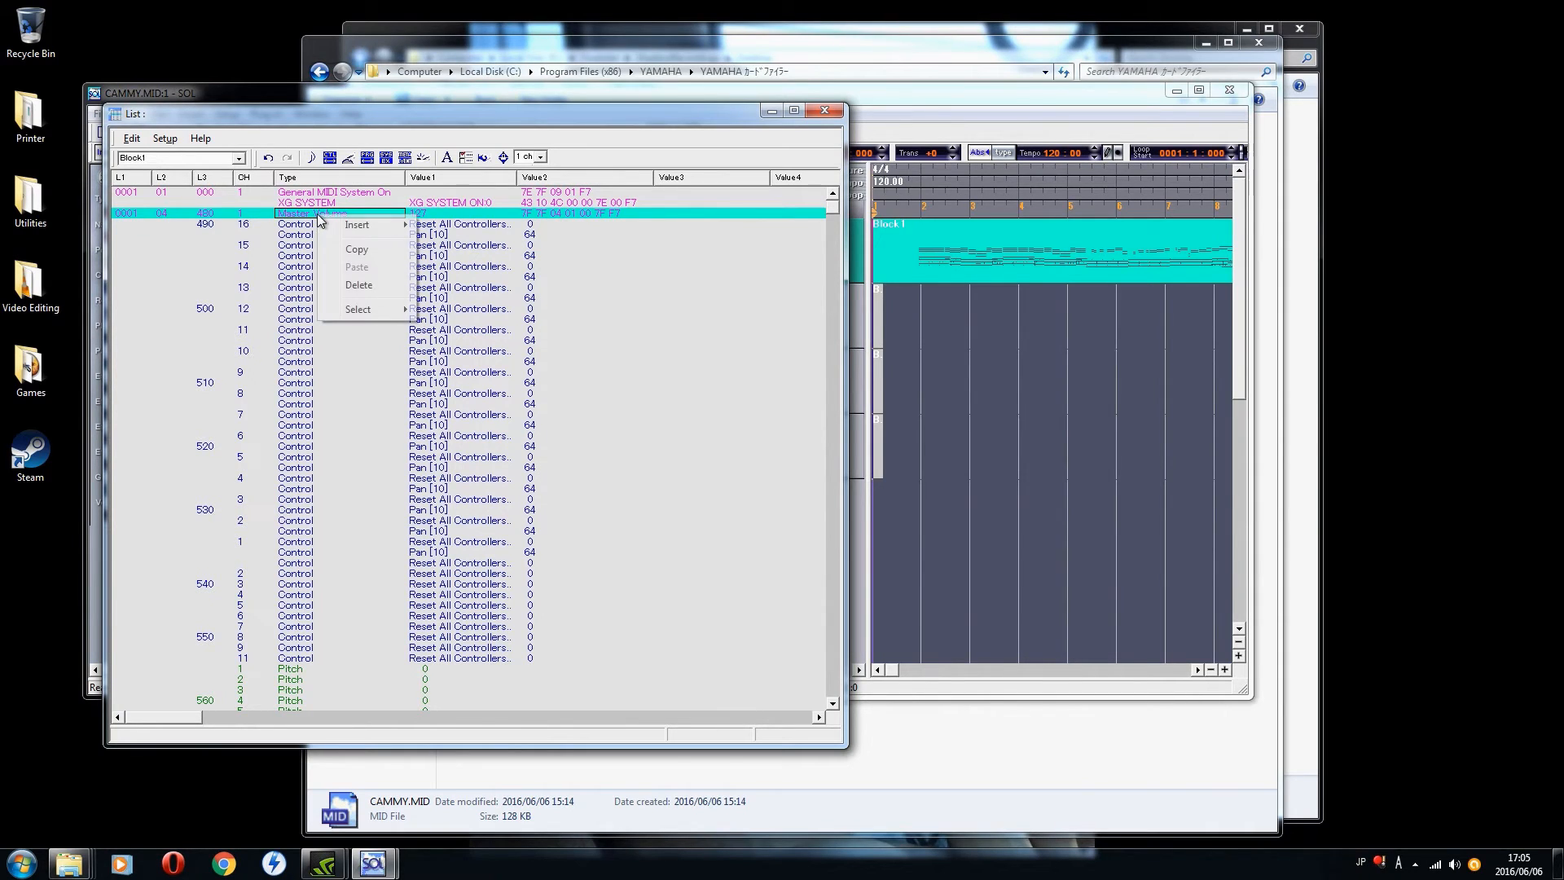
{"action": "mouse_move", "coordinate": [371, 235]}
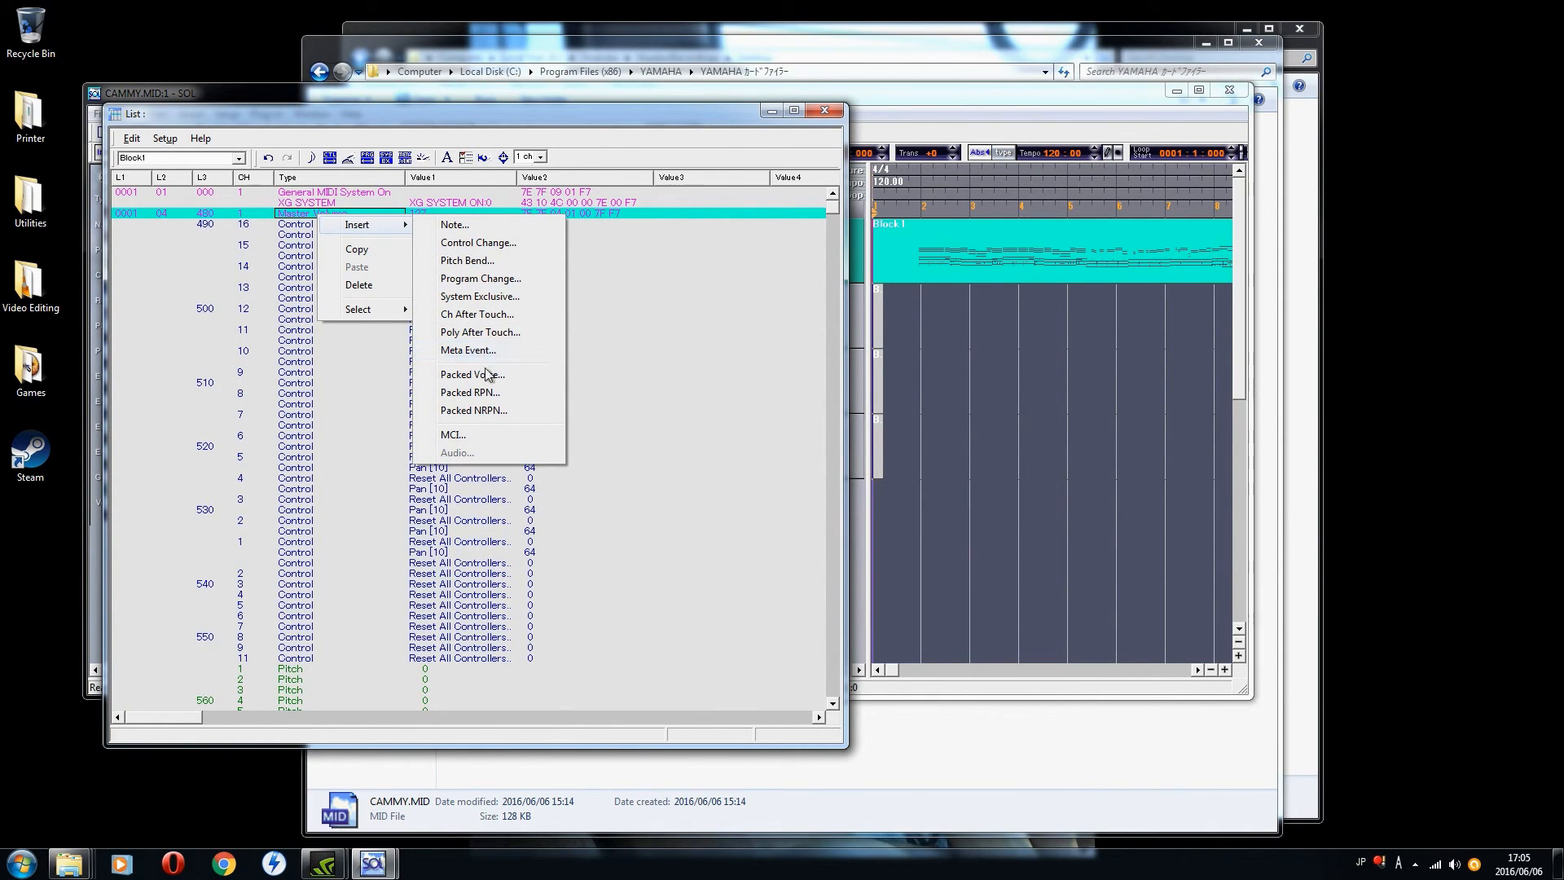
{"action": "left_click", "coordinate": [472, 298]}
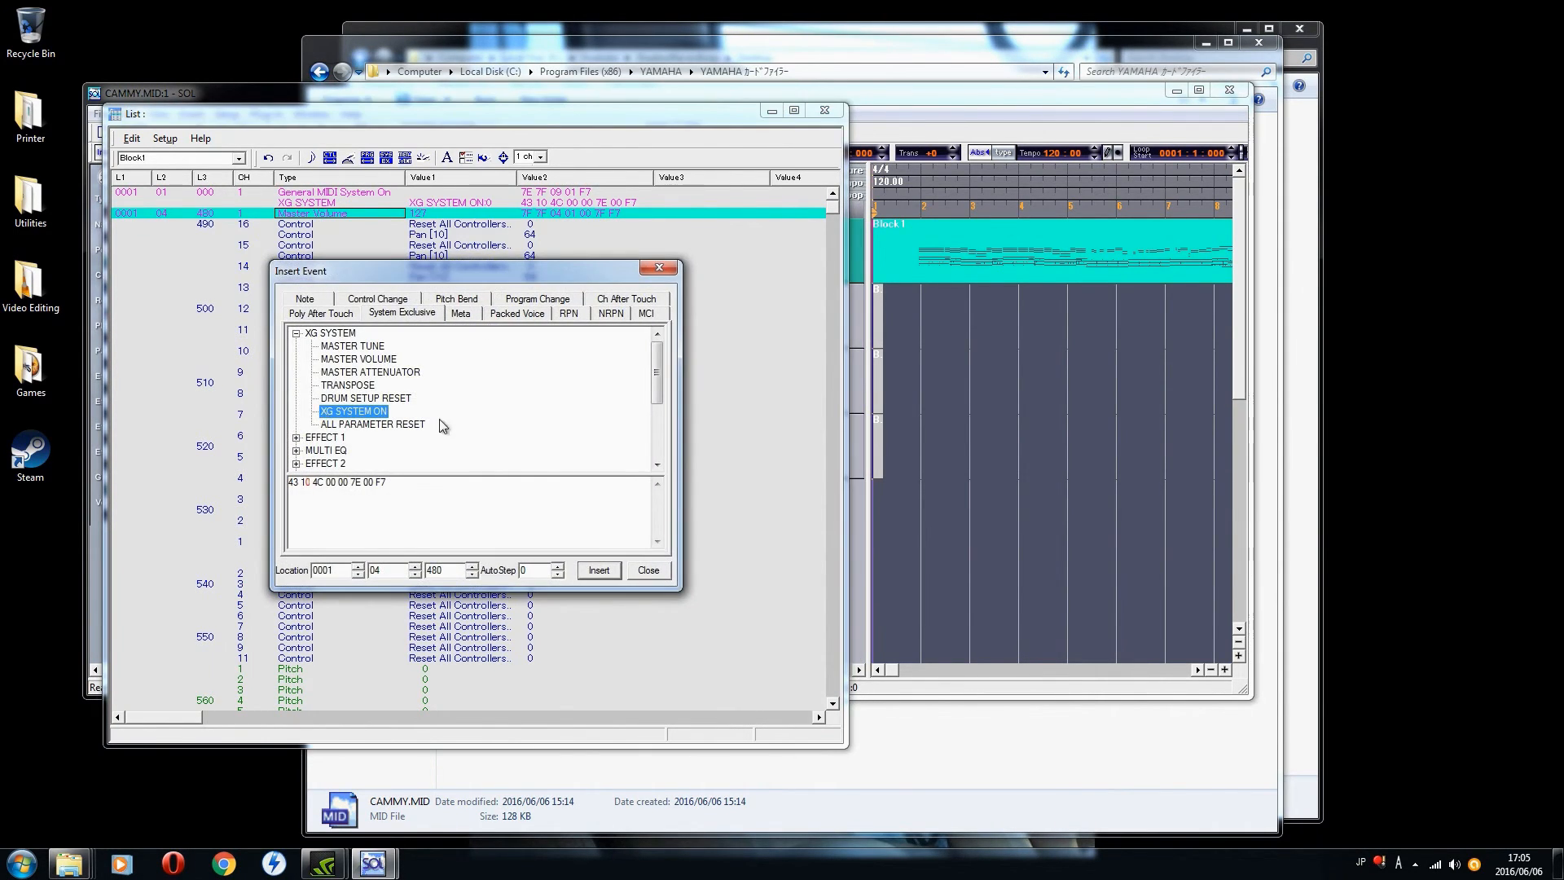
{"action": "left_click_drag", "start_coordinate": [655, 378], "coordinate": [655, 417]}
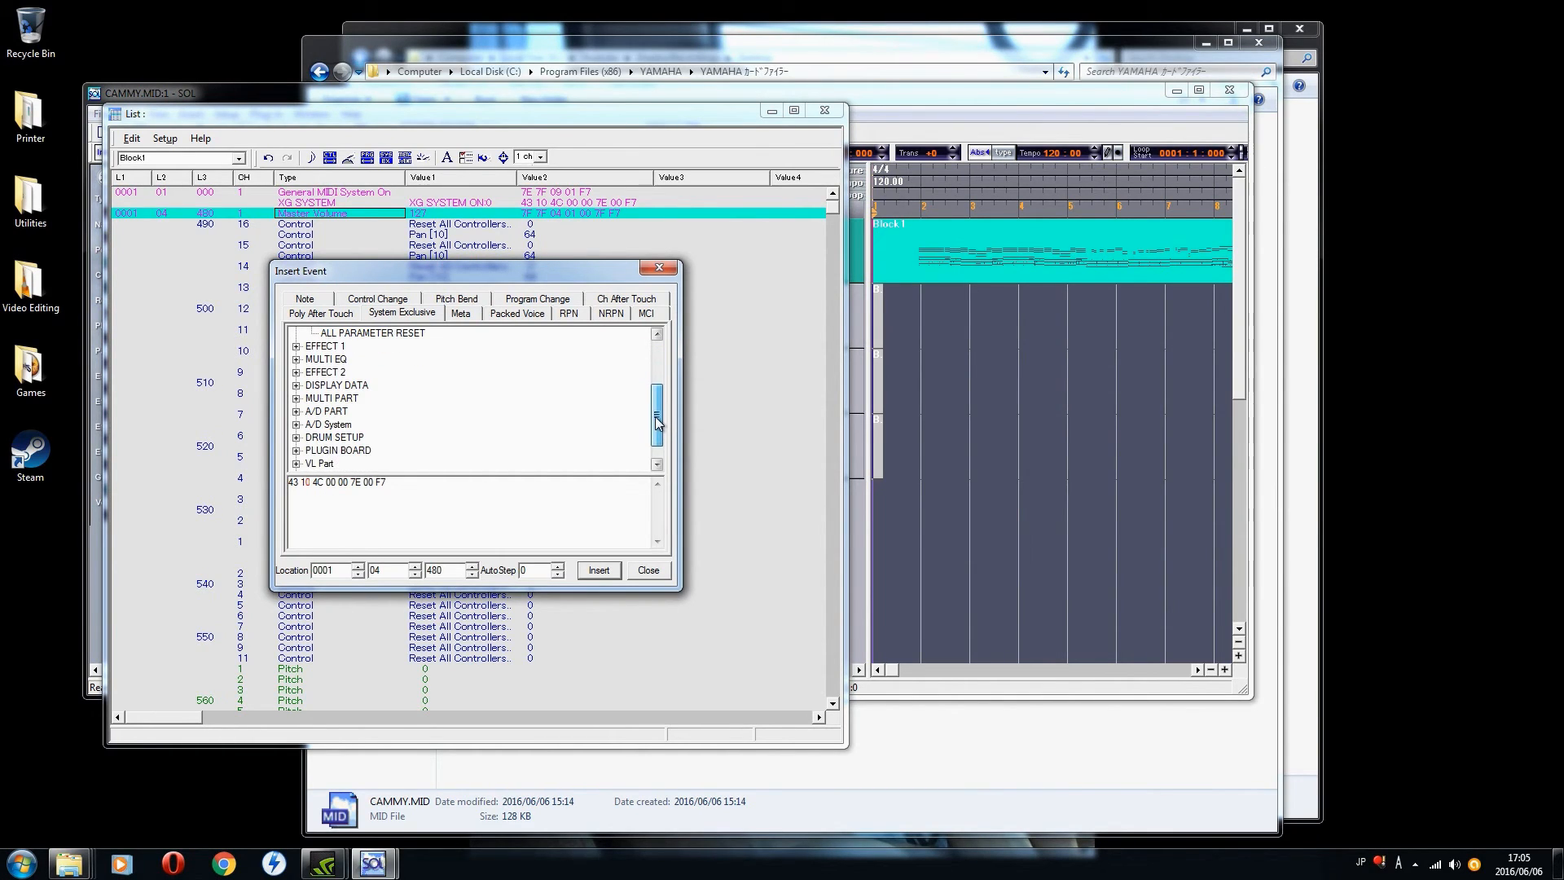
{"action": "left_click", "coordinate": [328, 452]}
{"action": "double_click", "coordinate": [328, 452]}
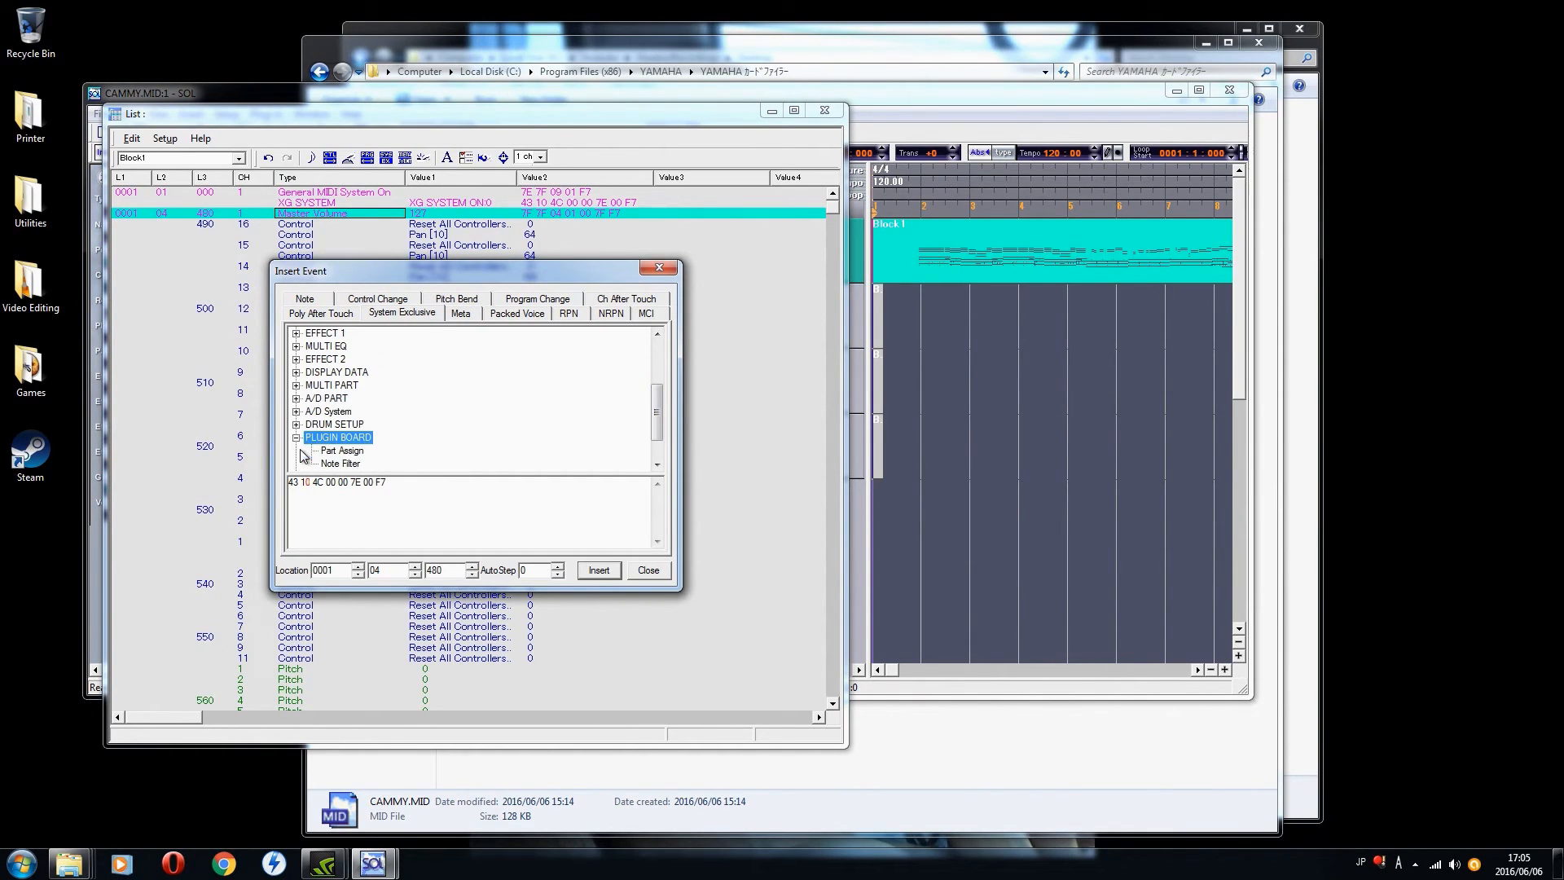
{"action": "left_click", "coordinate": [353, 453]}
{"action": "scroll", "coordinate": [383, 411], "scroll_direction": "down", "scroll_amount": 2}
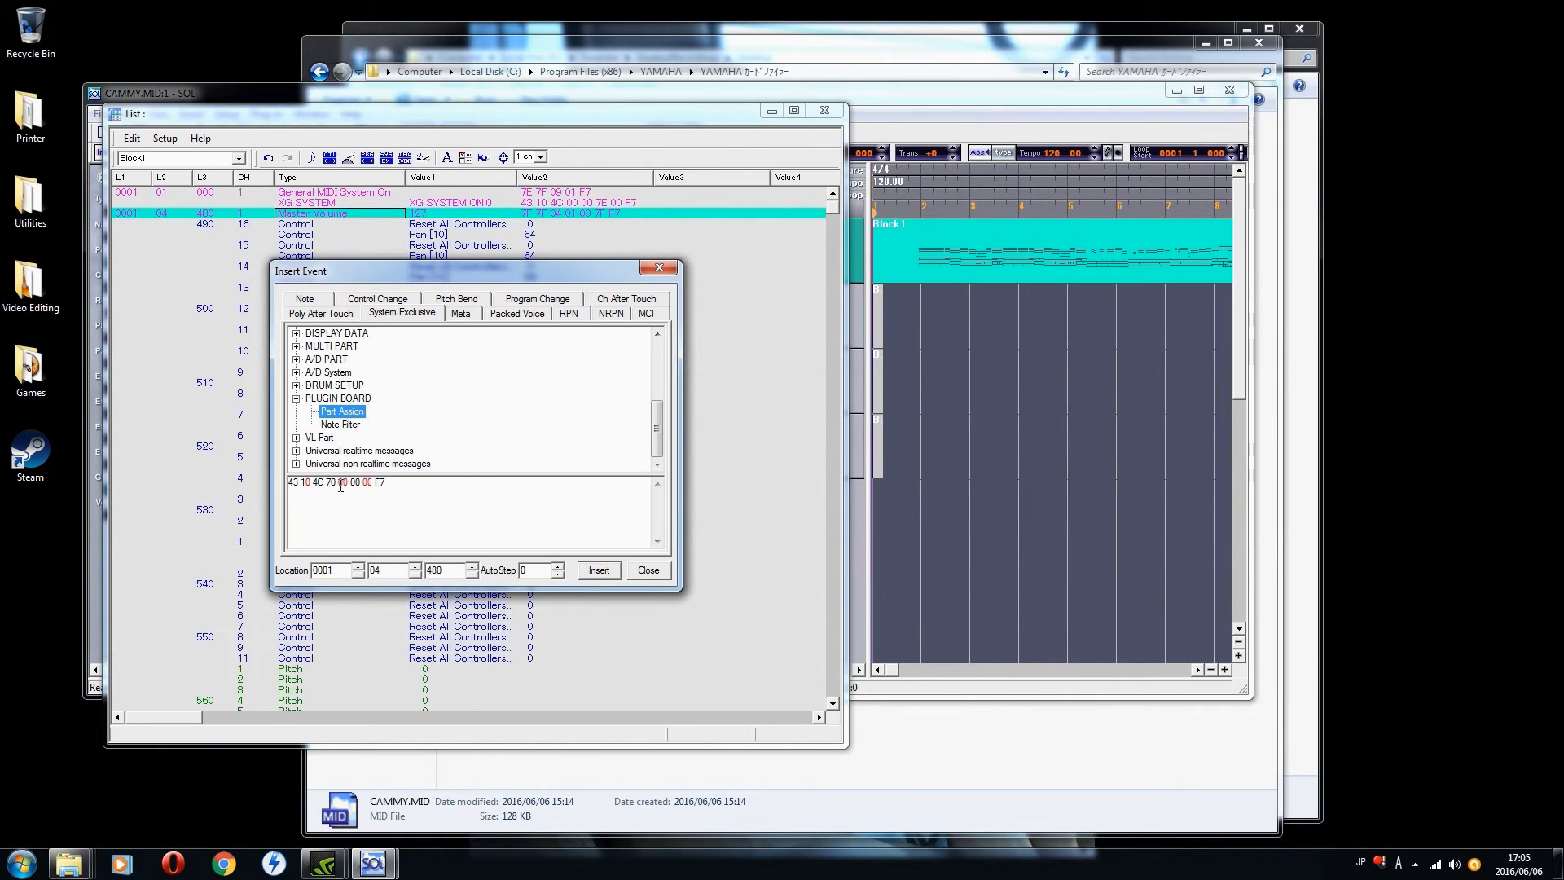
{"action": "left_click", "coordinate": [343, 486]}
{"action": "type", "text": "5"}
{"action": "left_click", "coordinate": [599, 570]}
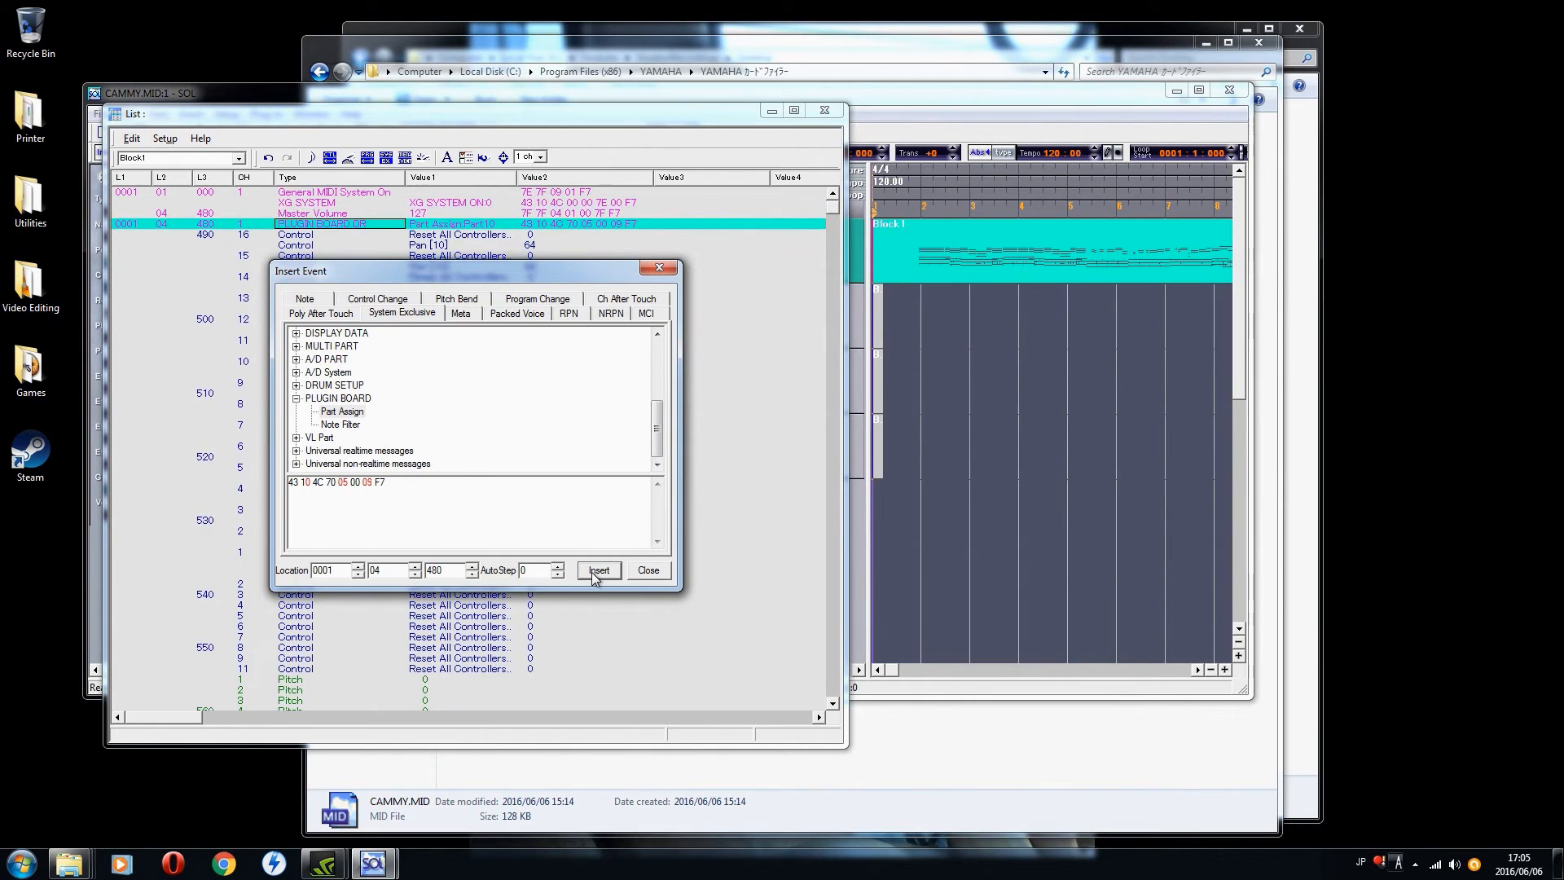
{"action": "left_click", "coordinate": [648, 570]}
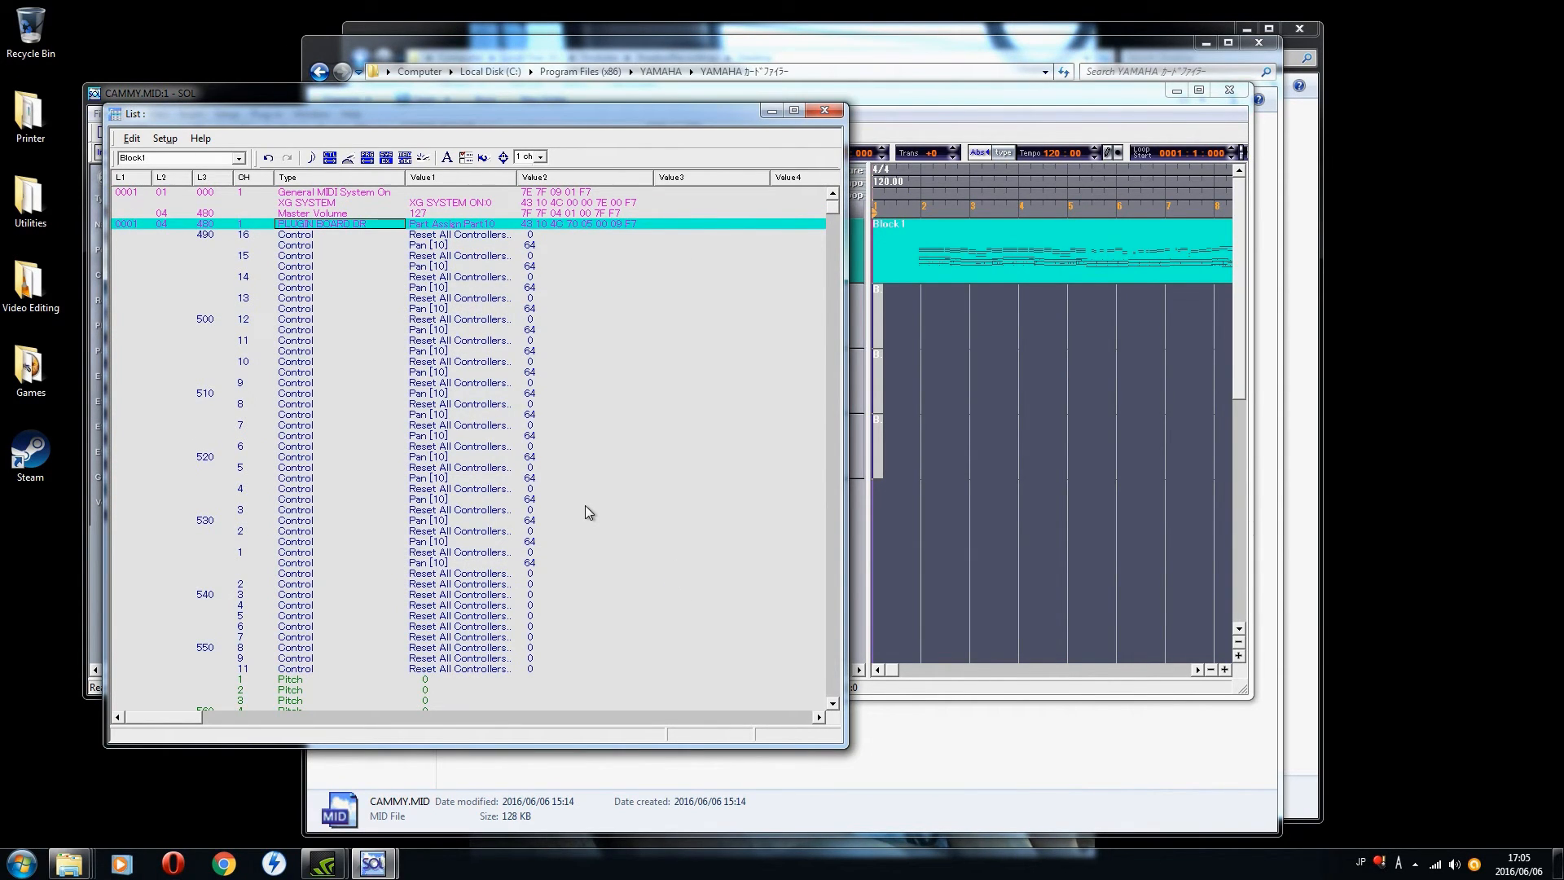
Step: Review the system exclusive events at the start of Block 1 and the controller events that follow, down to the Main Volume entries
{"action": "key", "text": "Up"}
{"action": "key", "text": "Up"}
{"action": "key", "text": "Up"}
{"action": "key", "text": "Down"}
{"action": "key", "text": "Down"}
{"action": "key", "text": "Down"}
{"action": "key", "text": "Down"}
{"action": "key", "text": "Up"}
{"action": "key", "text": "Down"}
{"action": "key", "text": "Down"}
{"action": "key", "text": "Down"}
{"action": "key", "text": "Down"}
{"action": "key", "text": "Down"}
{"action": "key", "text": "Down"}
{"action": "key", "text": "Down"}
{"action": "key", "text": "Down"}
{"action": "key", "text": "Down"}
{"action": "key", "text": "Down"}
{"action": "key", "text": "Down"}
{"action": "key", "text": "Down"}
{"action": "key", "text": "Down"}
{"action": "key", "text": "Down"}
{"action": "key", "text": "Down"}
{"action": "key", "text": "Down"}
{"action": "key", "text": "Down"}
{"action": "key", "text": "Down"}
{"action": "key", "text": "Down"}
{"action": "key", "text": "Down"}
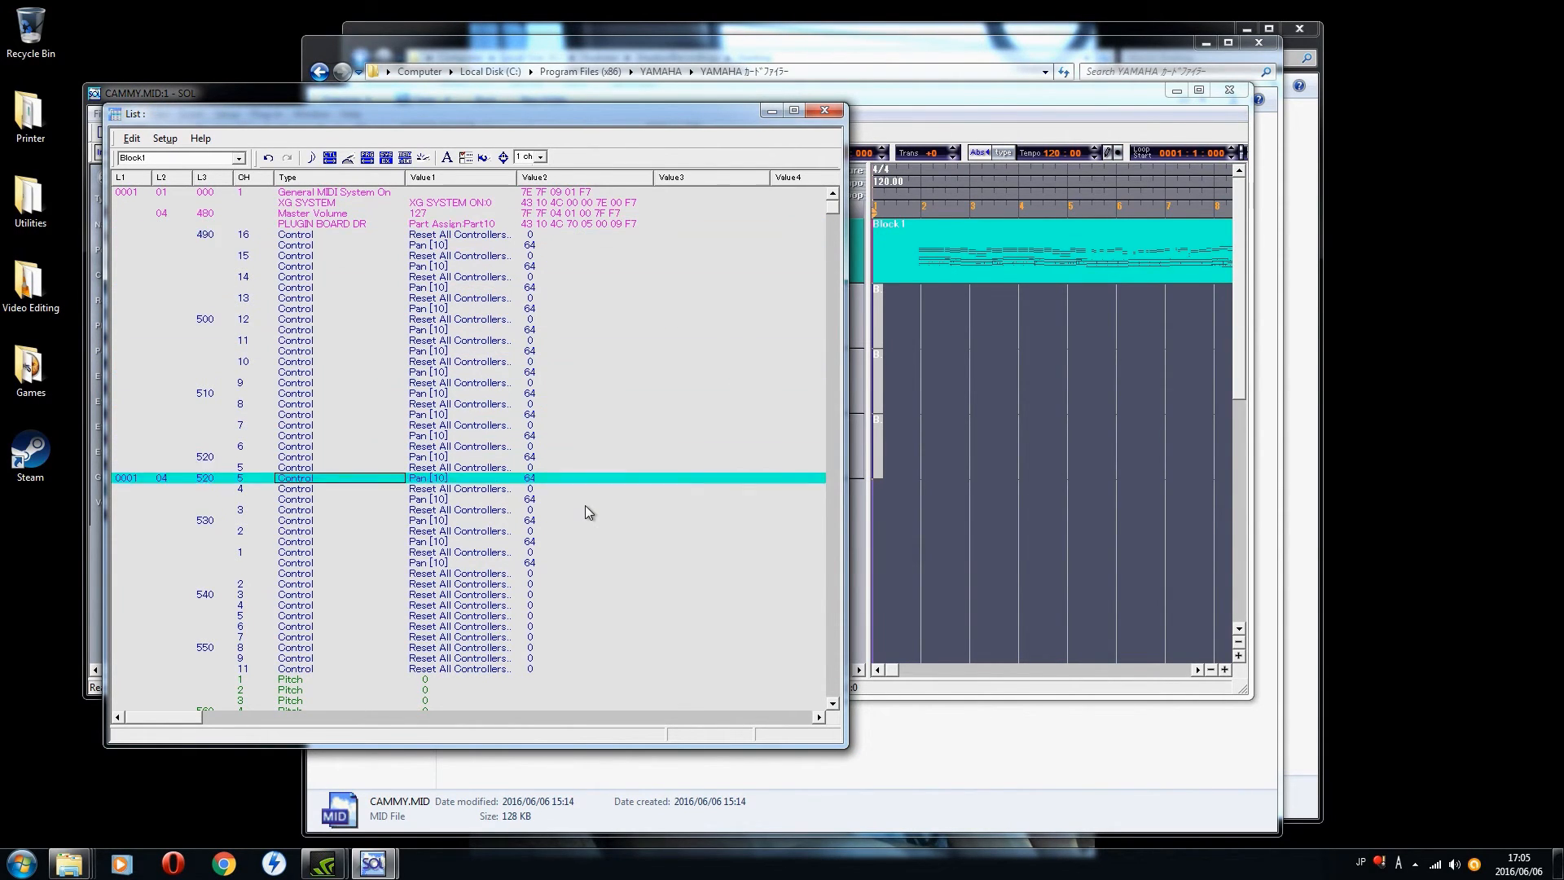
{"action": "key", "text": "Down"}
{"action": "key", "text": "Down"}
{"action": "key", "text": "Down"}
{"action": "key", "text": "Down"}
{"action": "key", "text": "Down"}
{"action": "key", "text": "Down"}
{"action": "key", "text": "Down"}
{"action": "key", "text": "Down"}
{"action": "key", "text": "Down"}
{"action": "key", "text": "Down"}
{"action": "key", "text": "Down"}
{"action": "key", "text": "Down"}
{"action": "key", "text": "Down"}
{"action": "key", "text": "Down"}
{"action": "key", "text": "Down"}
{"action": "key", "text": "Down"}
{"action": "key", "text": "Down"}
{"action": "key", "text": "Down"}
{"action": "key", "text": "Down"}
{"action": "key", "text": "Down"}
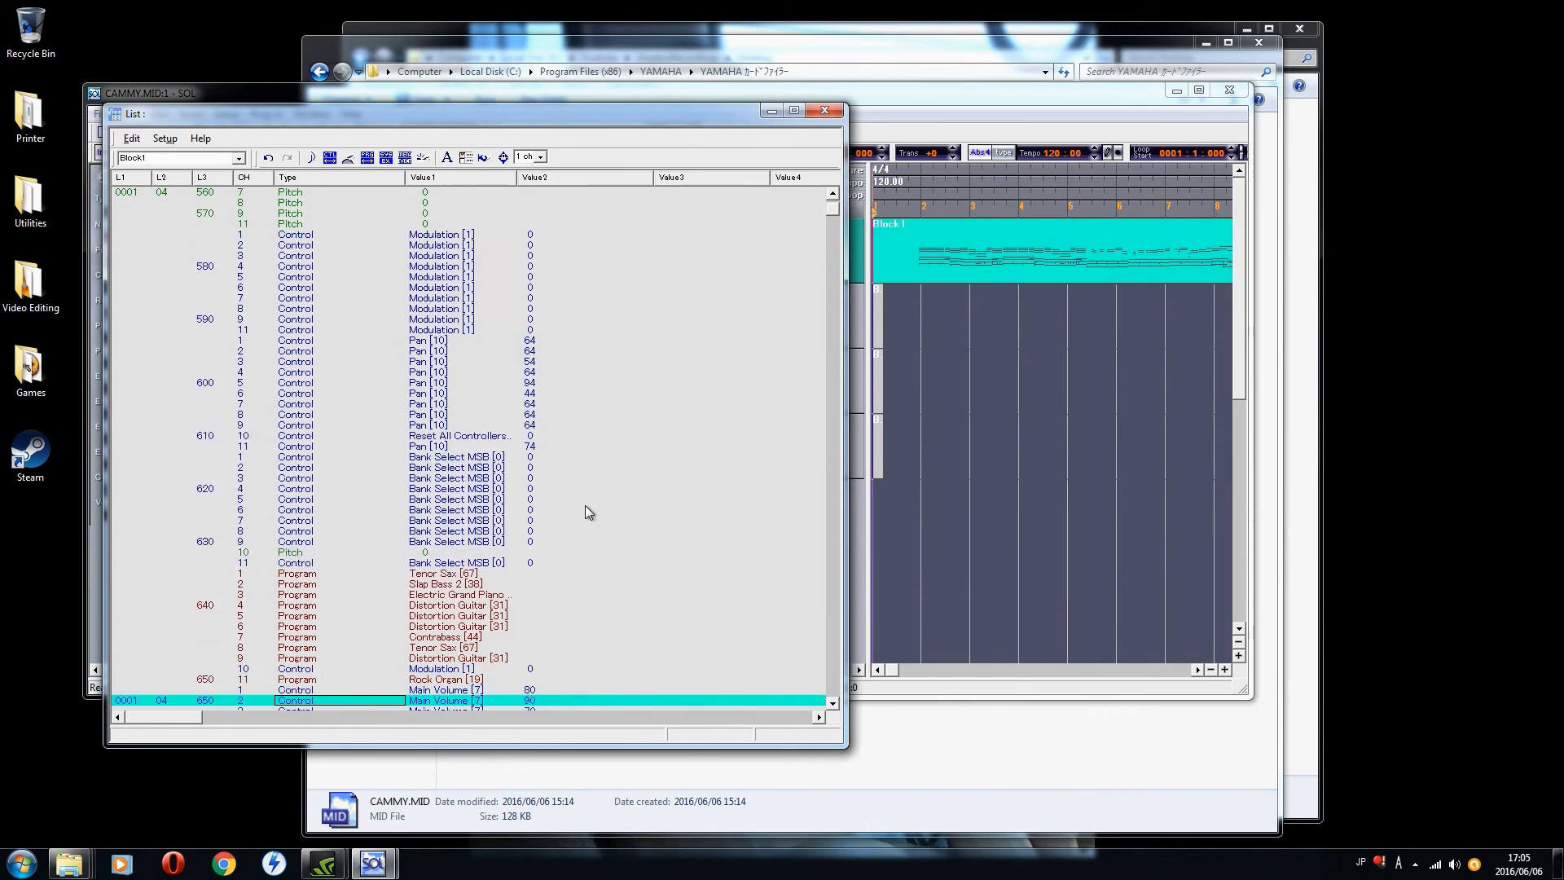
Step: Examine the channels' program change and effect depth events in Block 1, ending on channel 10's program change
{"action": "key", "text": "Up"}
{"action": "key", "text": "Up"}
{"action": "key", "text": "Up"}
{"action": "key", "text": "Up"}
{"action": "key", "text": "Up"}
{"action": "key", "text": "Up"}
{"action": "key", "text": "Up"}
{"action": "key", "text": "Up"}
{"action": "key", "text": "Up"}
{"action": "key", "text": "Up"}
{"action": "key", "text": "Up"}
{"action": "key", "text": "Up"}
{"action": "key", "text": "Up"}
{"action": "key", "text": "Up"}
{"action": "key", "text": "Up"}
{"action": "key", "text": "Up"}
{"action": "key", "text": "Up"}
{"action": "key", "text": "Up"}
{"action": "key", "text": "Up"}
{"action": "key", "text": "Up"}
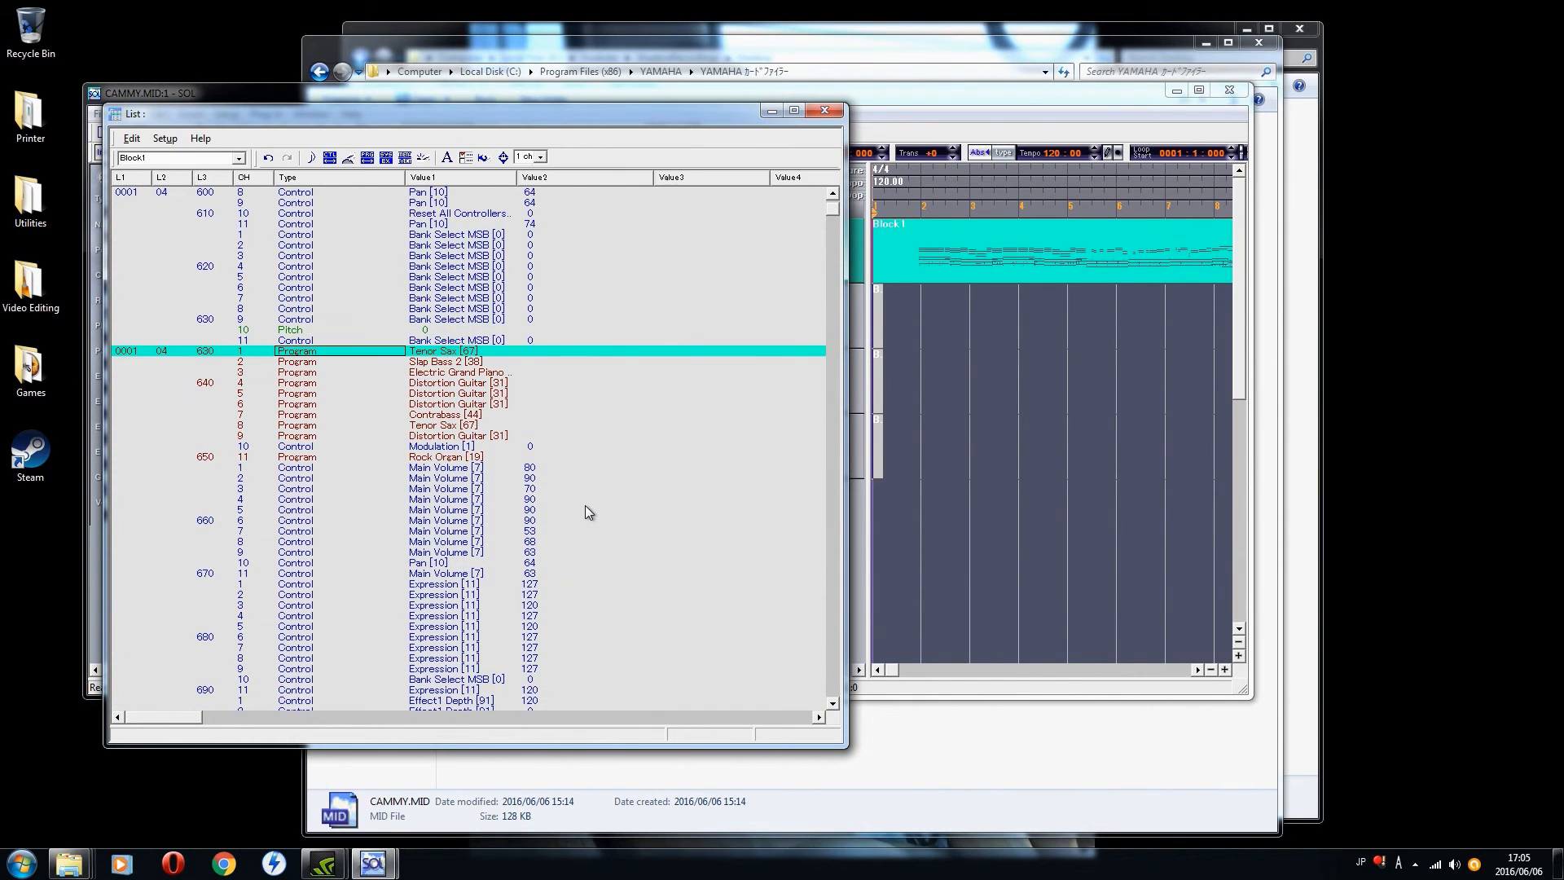
{"action": "key", "text": "Down"}
{"action": "key", "text": "Down"}
{"action": "key", "text": "Down"}
{"action": "key", "text": "Down"}
{"action": "key", "text": "Down"}
{"action": "key", "text": "Down"}
{"action": "key", "text": "Down"}
{"action": "key", "text": "Down"}
{"action": "key", "text": "Down"}
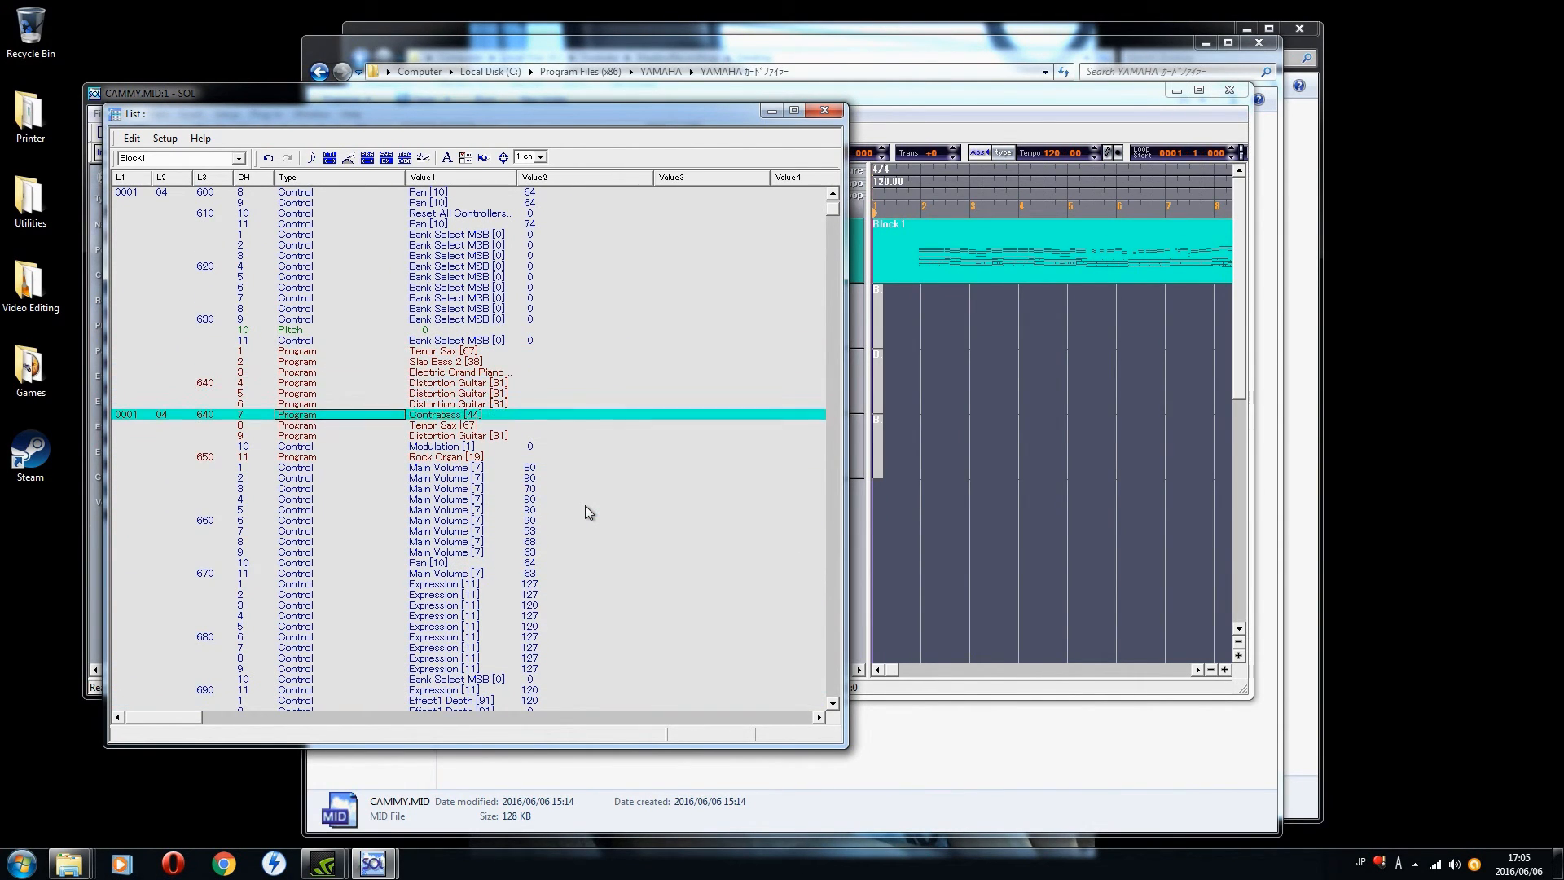
{"action": "key", "text": "Down"}
{"action": "key", "text": "Down"}
{"action": "key", "text": "Down"}
{"action": "key", "text": "Down"}
{"action": "key", "text": "Down"}
{"action": "key", "text": "Down"}
{"action": "key", "text": "Down"}
{"action": "key", "text": "Down"}
{"action": "key", "text": "Down"}
{"action": "key", "text": "Down"}
{"action": "key", "text": "Down"}
{"action": "key", "text": "Down"}
{"action": "key", "text": "Down"}
{"action": "key", "text": "Down"}
{"action": "key", "text": "Down"}
{"action": "key", "text": "Down"}
{"action": "key", "text": "Down"}
{"action": "key", "text": "Down"}
{"action": "key", "text": "Down"}
{"action": "key", "text": "Down"}
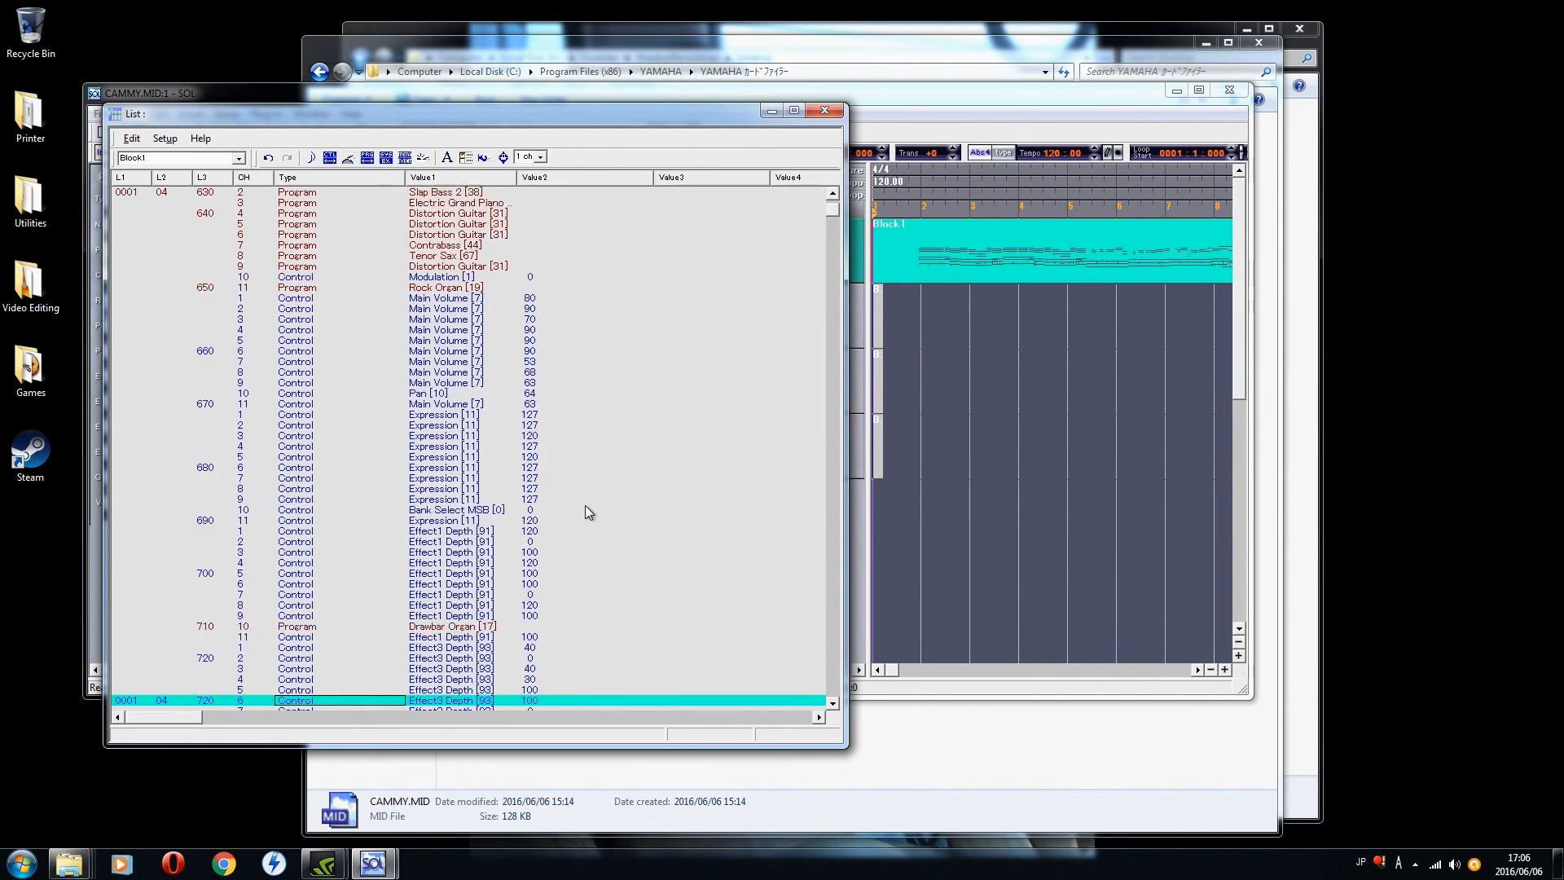
{"action": "key", "text": "Down"}
{"action": "key", "text": "Down"}
{"action": "key", "text": "Down"}
{"action": "key", "text": "Down"}
{"action": "key", "text": "Down"}
{"action": "key", "text": "Down"}
{"action": "key", "text": "Up"}
{"action": "key", "text": "Up"}
{"action": "key", "text": "Up"}
{"action": "key", "text": "Up"}
{"action": "key", "text": "Up"}
{"action": "key", "text": "Up"}
{"action": "key", "text": "Up"}
{"action": "key", "text": "Up"}
{"action": "key", "text": "Up"}
{"action": "key", "text": "Up"}
{"action": "key", "text": "Up"}
{"action": "key", "text": "Up"}
{"action": "key", "text": "Up"}
{"action": "key", "text": "Up"}
{"action": "key", "text": "Up"}
{"action": "key", "text": "Up"}
{"action": "key", "text": "Up"}
{"action": "key", "text": "Up"}
{"action": "key", "text": "Up"}
{"action": "key", "text": "Up"}
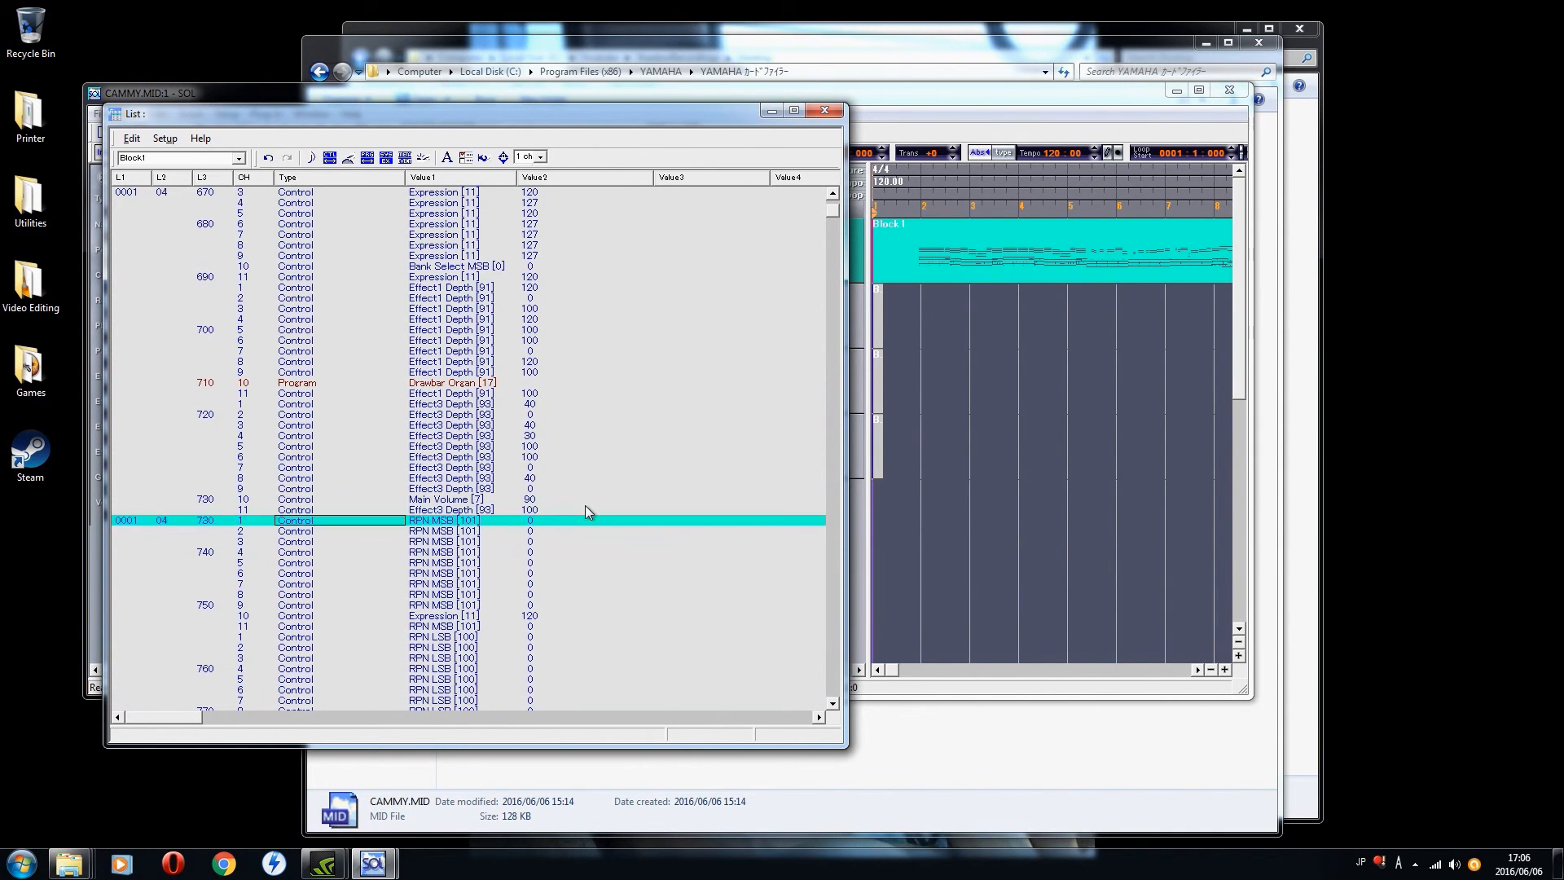
{"action": "key", "text": "Up"}
{"action": "key", "text": "Up"}
{"action": "key", "text": "Up"}
{"action": "key", "text": "Up"}
{"action": "key", "text": "Up"}
{"action": "key", "text": "Up"}
{"action": "key", "text": "Up"}
{"action": "key", "text": "Up"}
{"action": "key", "text": "Up"}
{"action": "key", "text": "Up"}
{"action": "key", "text": "Up"}
{"action": "key", "text": "Up"}
{"action": "key", "text": "Up"}
{"action": "key", "text": "Up"}
{"action": "key", "text": "Up"}
{"action": "key", "text": "Up"}
{"action": "key", "text": "Up"}
{"action": "key", "text": "Up"}
{"action": "key", "text": "Down"}
{"action": "key", "text": "Down"}
{"action": "key", "text": "Down"}
{"action": "key", "text": "Down"}
{"action": "key", "text": "Down"}
{"action": "key", "text": "Down"}
{"action": "key", "text": "Down"}
{"action": "key", "text": "Down"}
{"action": "key", "text": "Down"}
{"action": "key", "text": "Down"}
{"action": "key", "text": "Down"}
{"action": "key", "text": "Down"}
{"action": "key", "text": "Down"}
{"action": "key", "text": "Down"}
{"action": "key", "text": "Down"}
{"action": "key", "text": "Down"}
{"action": "key", "text": "Down"}
{"action": "key", "text": "Down"}
{"action": "key", "text": "Down"}
{"action": "key", "text": "Down"}
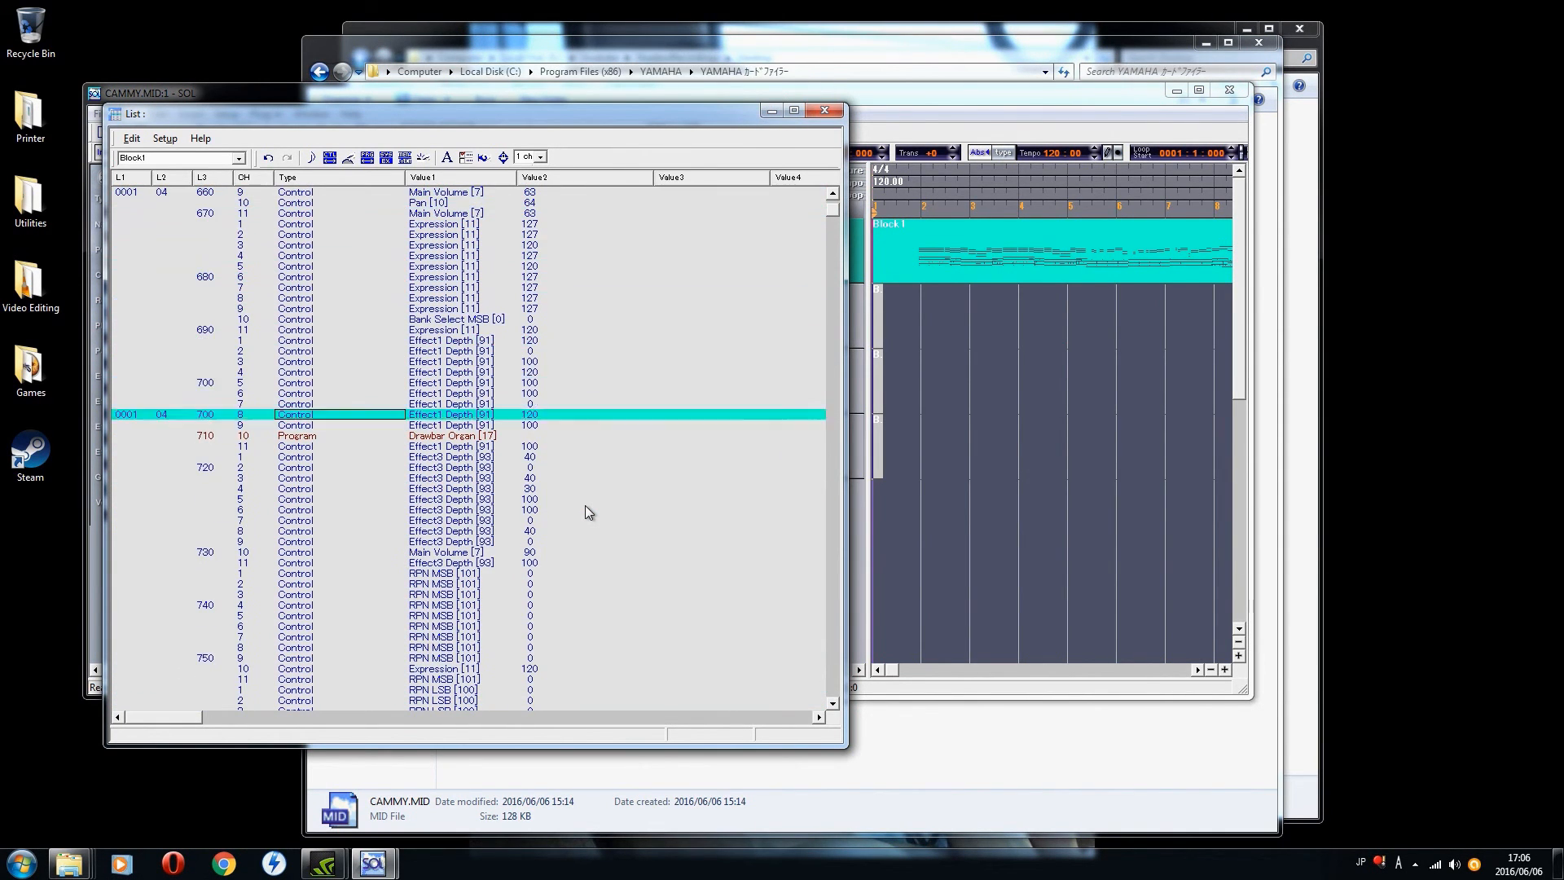
{"action": "key", "text": "Up"}
{"action": "key", "text": "Up"}
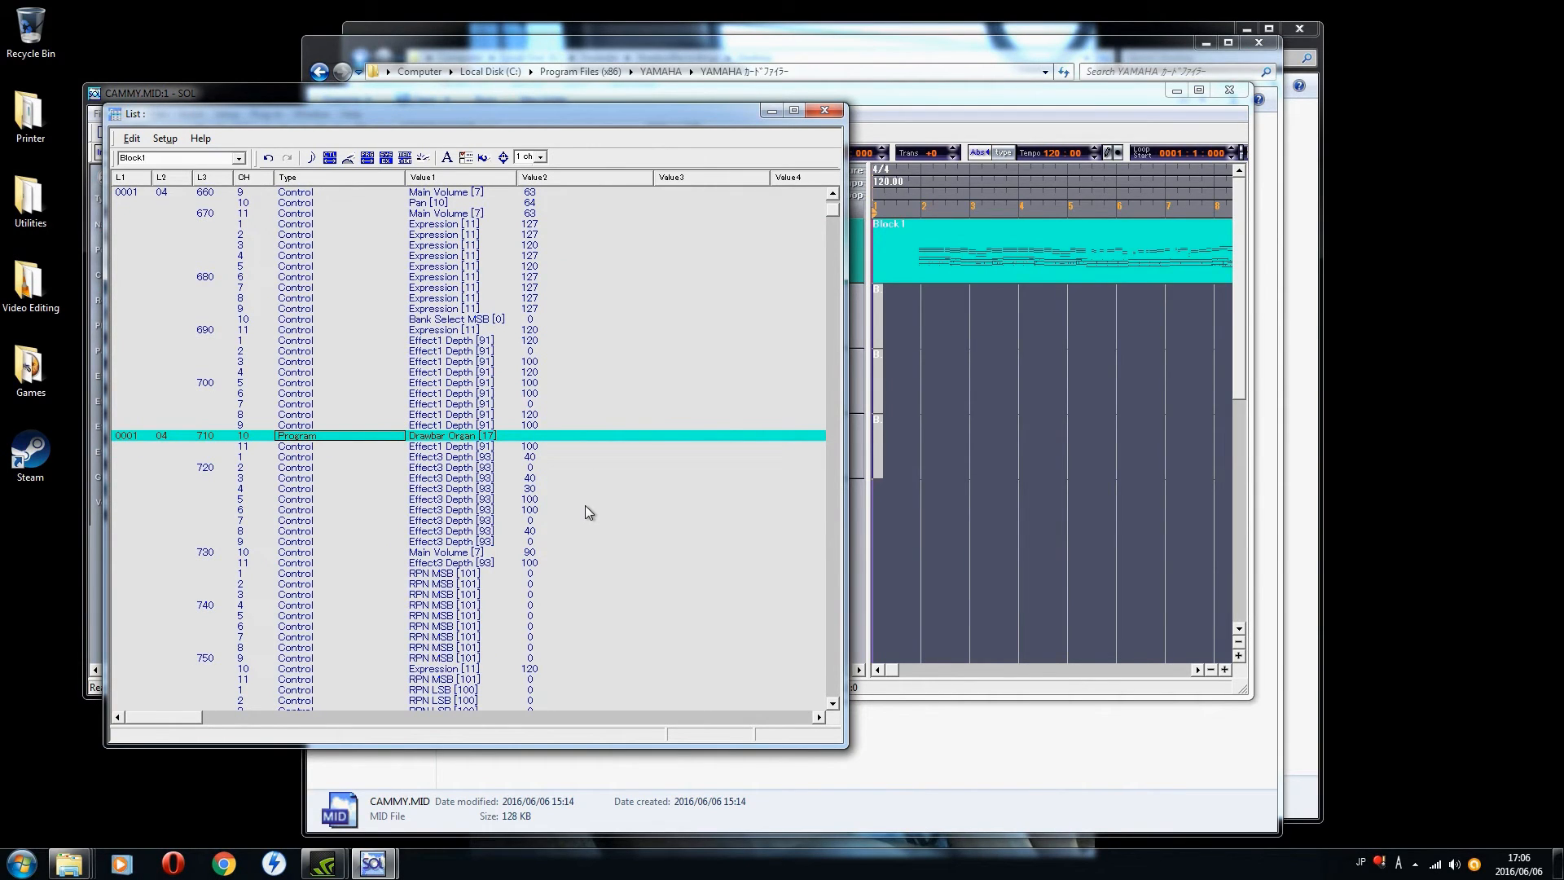
Step: Review Block 1's events from the opening system exclusive messages through the pan, program, volume, expression and effect depth entries
{"action": "left_click_drag", "start_coordinate": [838, 210], "coordinate": [838, 201]}
{"action": "key", "text": "Down"}
{"action": "key", "text": "Down"}
{"action": "key", "text": "Down"}
{"action": "key", "text": "Down"}
{"action": "key", "text": "Down"}
{"action": "key", "text": "Down"}
{"action": "key", "text": "Down"}
{"action": "key", "text": "Down"}
{"action": "key", "text": "Down"}
{"action": "key", "text": "Down"}
{"action": "key", "text": "Down"}
{"action": "key", "text": "Down"}
{"action": "key", "text": "Down"}
{"action": "key", "text": "Down"}
{"action": "key", "text": "Down"}
{"action": "key", "text": "Down"}
{"action": "key", "text": "Down"}
{"action": "key", "text": "Down"}
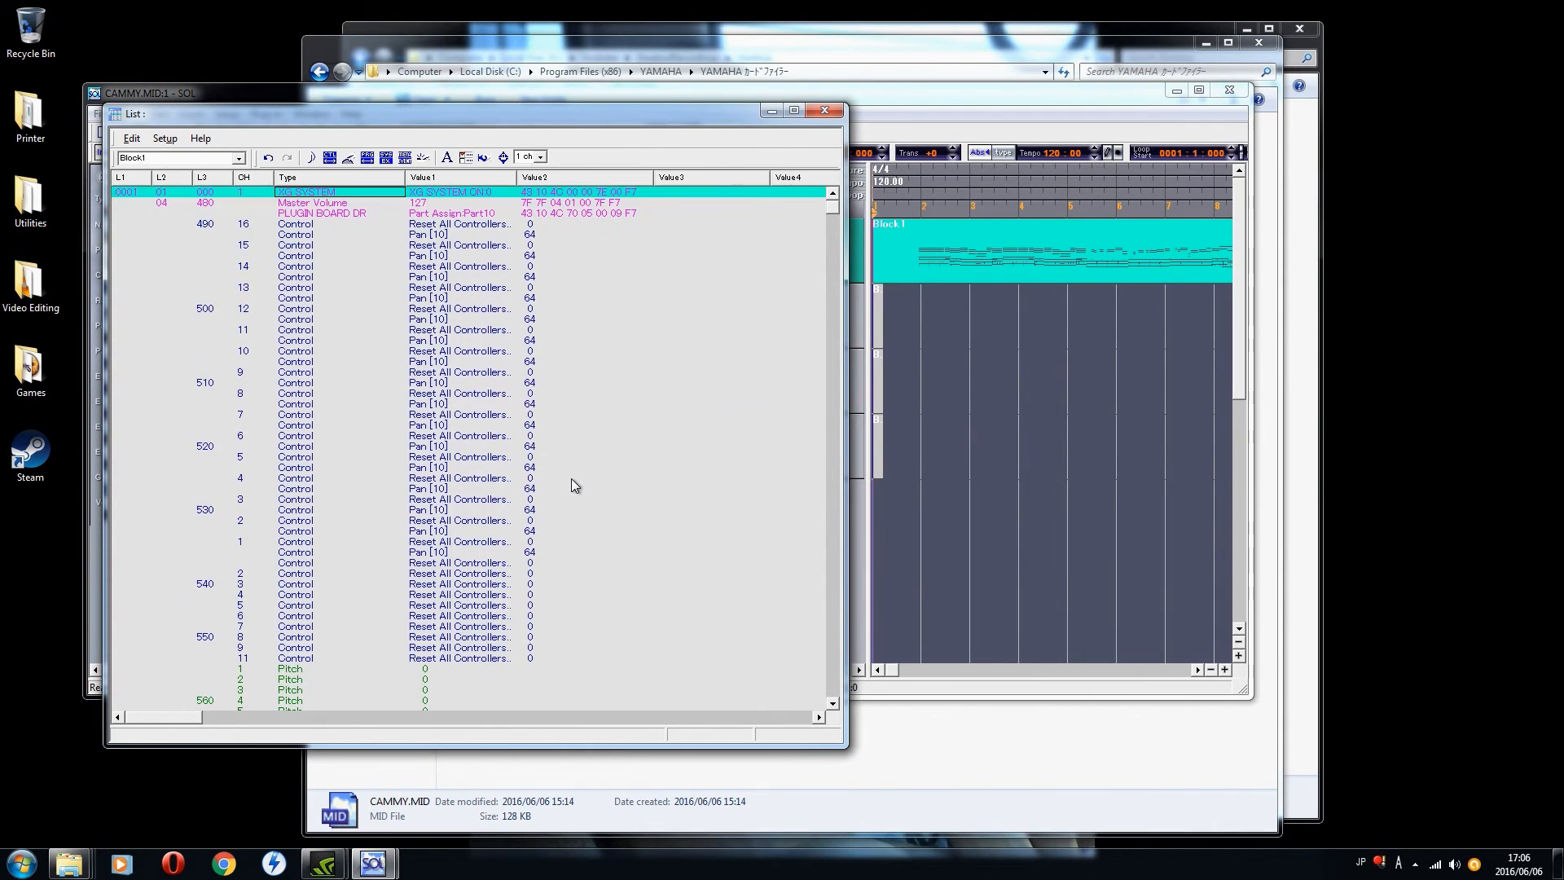
{"action": "key", "text": "Down"}
{"action": "key", "text": "Down"}
{"action": "key", "text": "Down"}
{"action": "key", "text": "Down"}
{"action": "key", "text": "Down"}
{"action": "key", "text": "Down"}
{"action": "key", "text": "Down"}
{"action": "key", "text": "Down"}
{"action": "key", "text": "Down"}
{"action": "key", "text": "Down"}
{"action": "key", "text": "Down"}
{"action": "key", "text": "Down"}
{"action": "key", "text": "Down"}
{"action": "key", "text": "Down"}
{"action": "key", "text": "Down"}
{"action": "key", "text": "Down"}
{"action": "key", "text": "Down"}
{"action": "key", "text": "Down"}
{"action": "key", "text": "Down"}
{"action": "key", "text": "Down"}
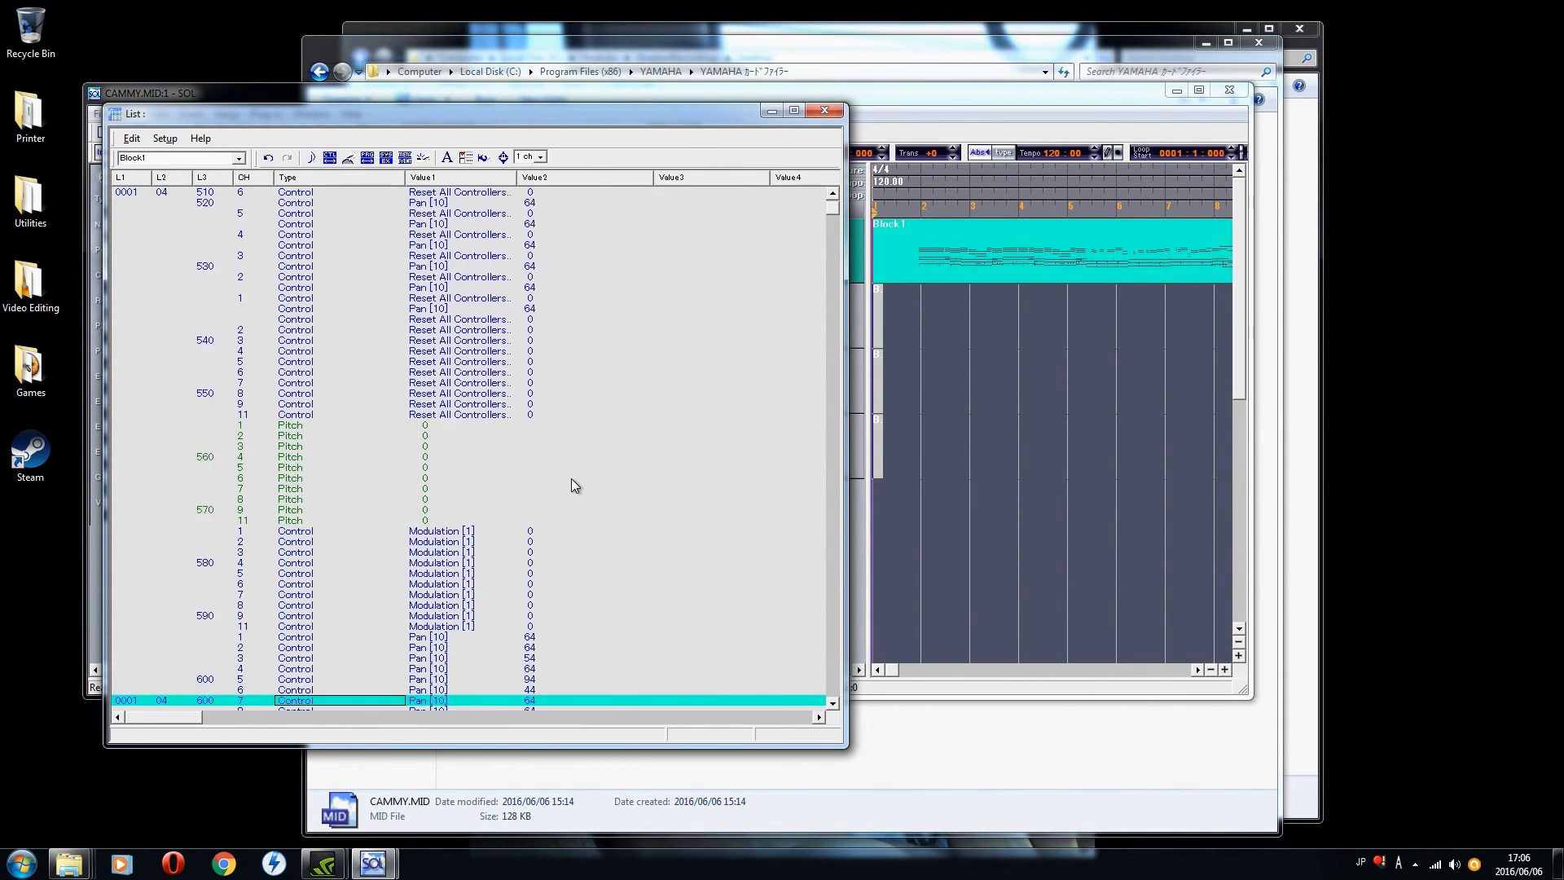
{"action": "key", "text": "Down"}
{"action": "key", "text": "Down"}
{"action": "key", "text": "Down"}
{"action": "key", "text": "Down"}
{"action": "key", "text": "Down"}
{"action": "key", "text": "Down"}
{"action": "key", "text": "Down"}
{"action": "key", "text": "Down"}
{"action": "key", "text": "Down"}
{"action": "key", "text": "Down"}
{"action": "key", "text": "Down"}
{"action": "key", "text": "Down"}
{"action": "key", "text": "Down"}
{"action": "key", "text": "Down"}
{"action": "key", "text": "Down"}
{"action": "key", "text": "Down"}
{"action": "key", "text": "Down"}
{"action": "key", "text": "Down"}
{"action": "key", "text": "Down"}
{"action": "key", "text": "Down"}
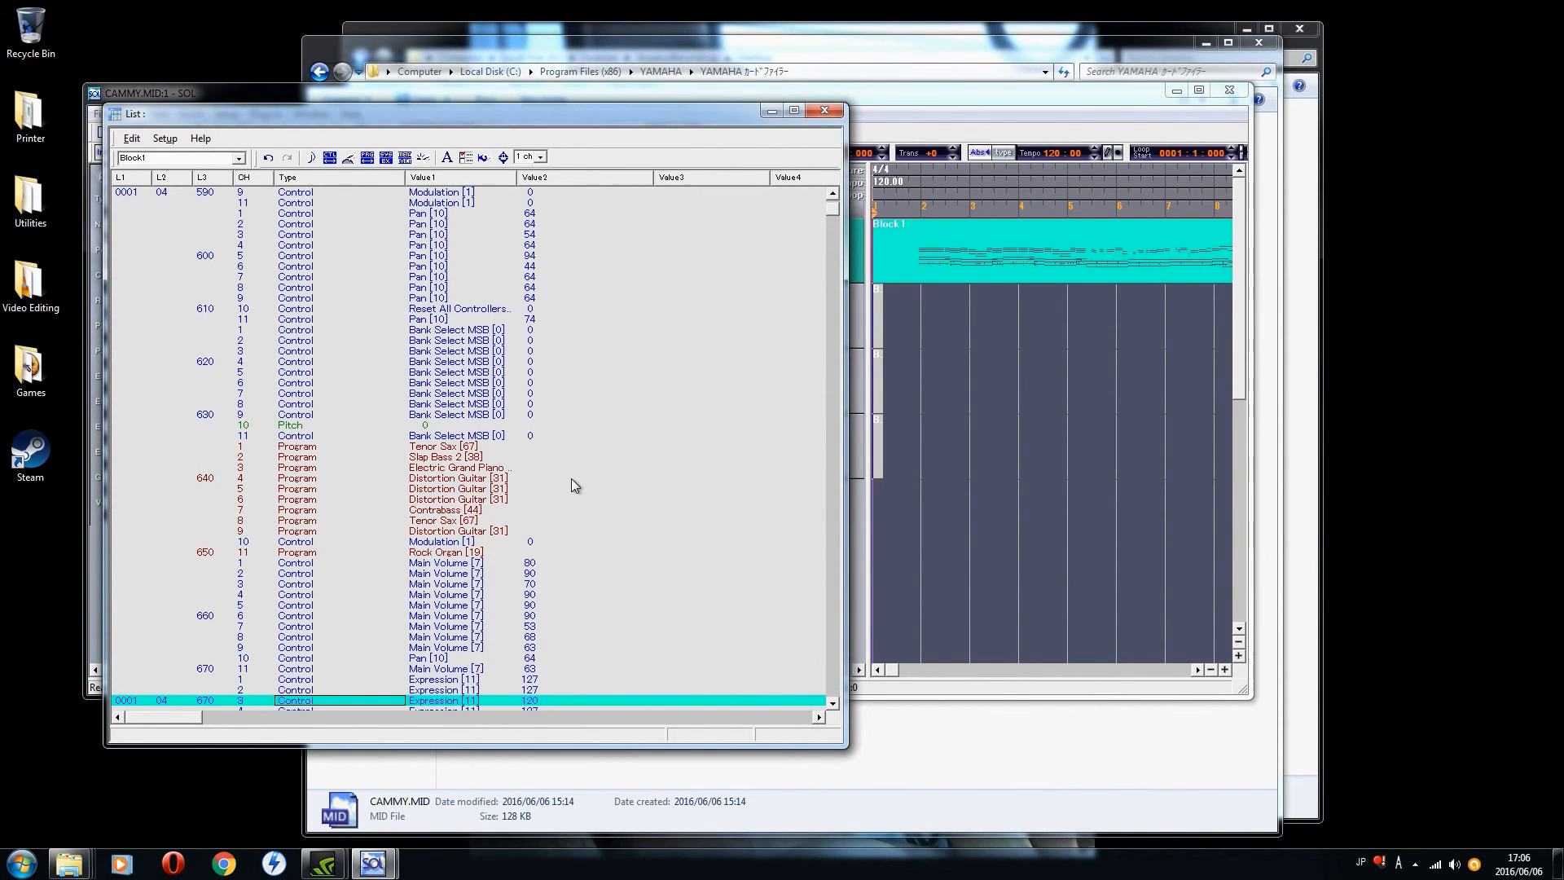
{"action": "key", "text": "Down"}
{"action": "key", "text": "Down"}
{"action": "key", "text": "Down"}
{"action": "key", "text": "Down"}
{"action": "key", "text": "Down"}
{"action": "key", "text": "Down"}
{"action": "key", "text": "Down"}
{"action": "key", "text": "Down"}
{"action": "key", "text": "Down"}
{"action": "key", "text": "Down"}
{"action": "key", "text": "Down"}
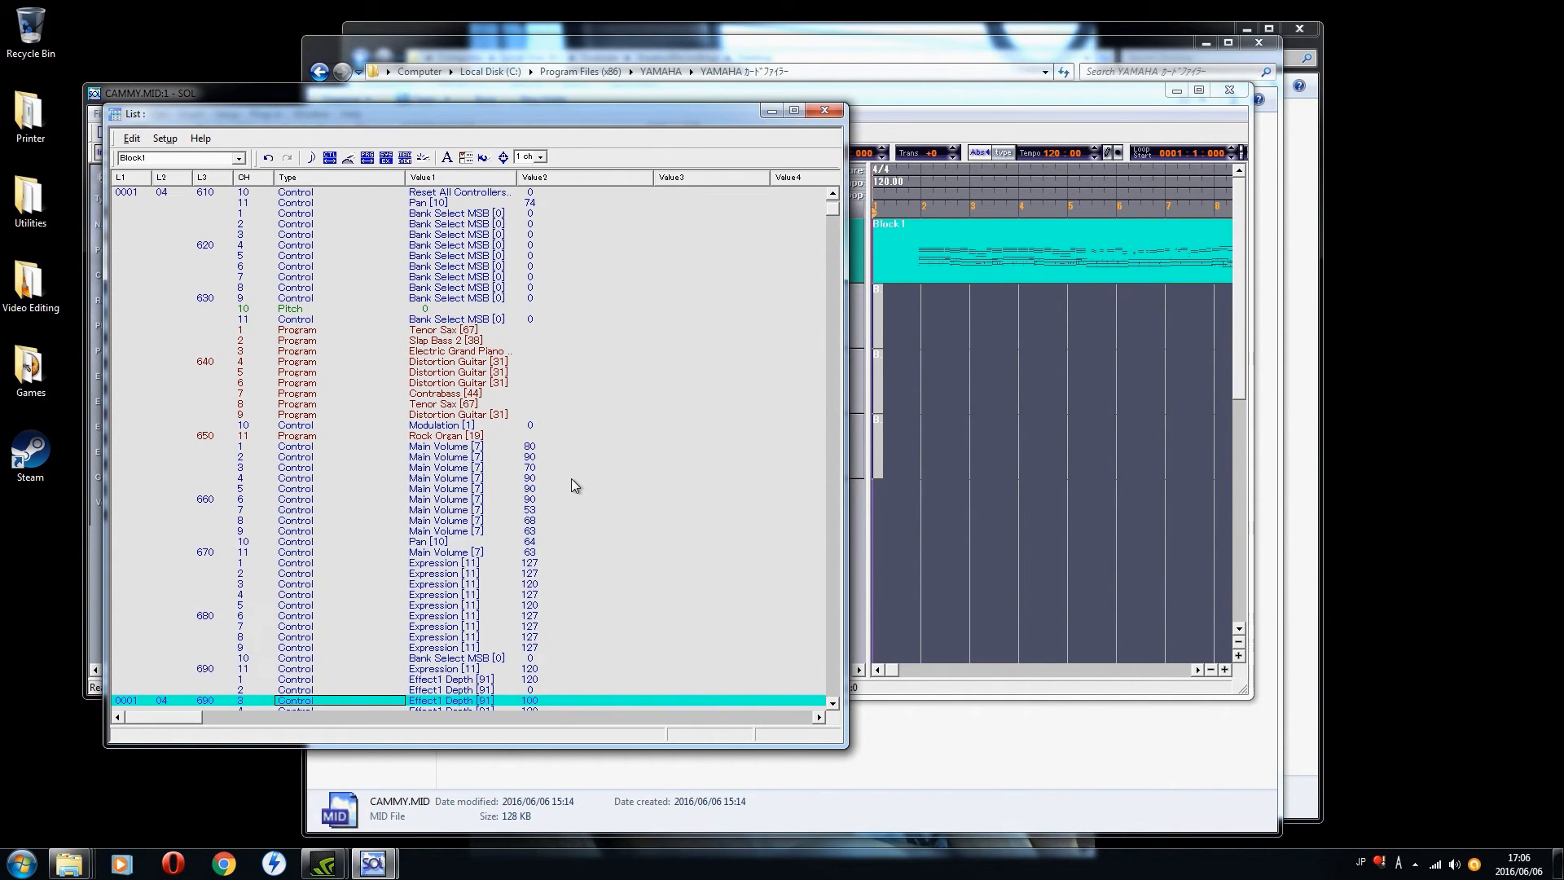
{"action": "key", "text": "Down"}
{"action": "key", "text": "Down"}
{"action": "key", "text": "Down"}
{"action": "key", "text": "Down"}
{"action": "key", "text": "Down"}
{"action": "key", "text": "Down"}
{"action": "key", "text": "Down"}
{"action": "key", "text": "Down"}
{"action": "key", "text": "Down"}
{"action": "key", "text": "Down"}
{"action": "key", "text": "Down"}
{"action": "key", "text": "Down"}
{"action": "key", "text": "Down"}
{"action": "key", "text": "Down"}
{"action": "key", "text": "Down"}
{"action": "key", "text": "Down"}
{"action": "key", "text": "Down"}
{"action": "key", "text": "Down"}
{"action": "key", "text": "Down"}
{"action": "key", "text": "Down"}
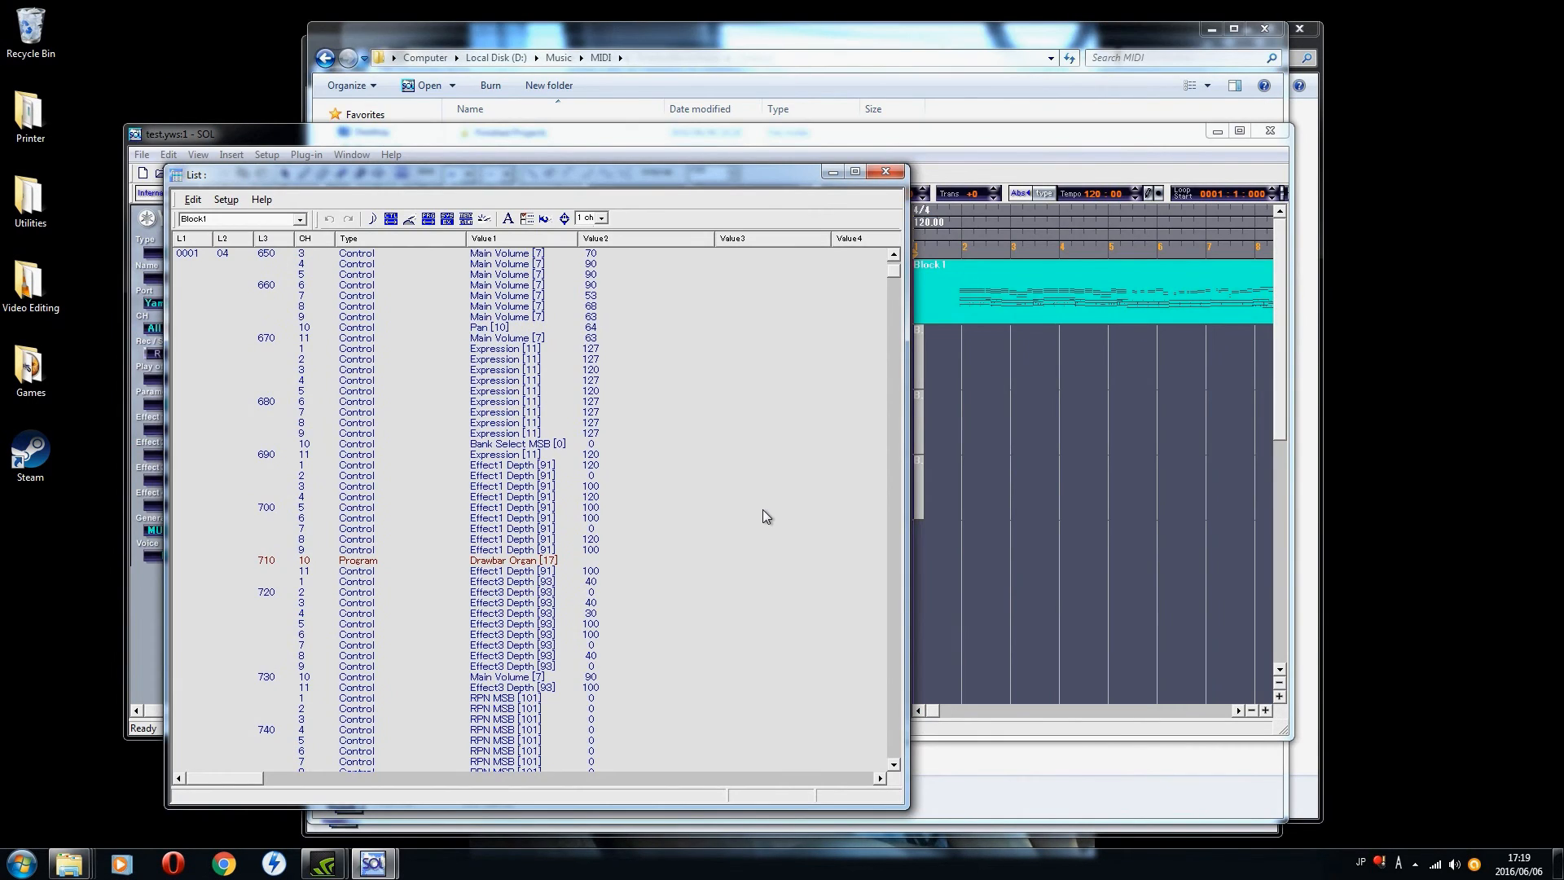
Step: Set the channel of the PLUGIN BOARD Part Assign event at 0001:04:480 to 10
{"action": "left_click", "coordinate": [894, 256]}
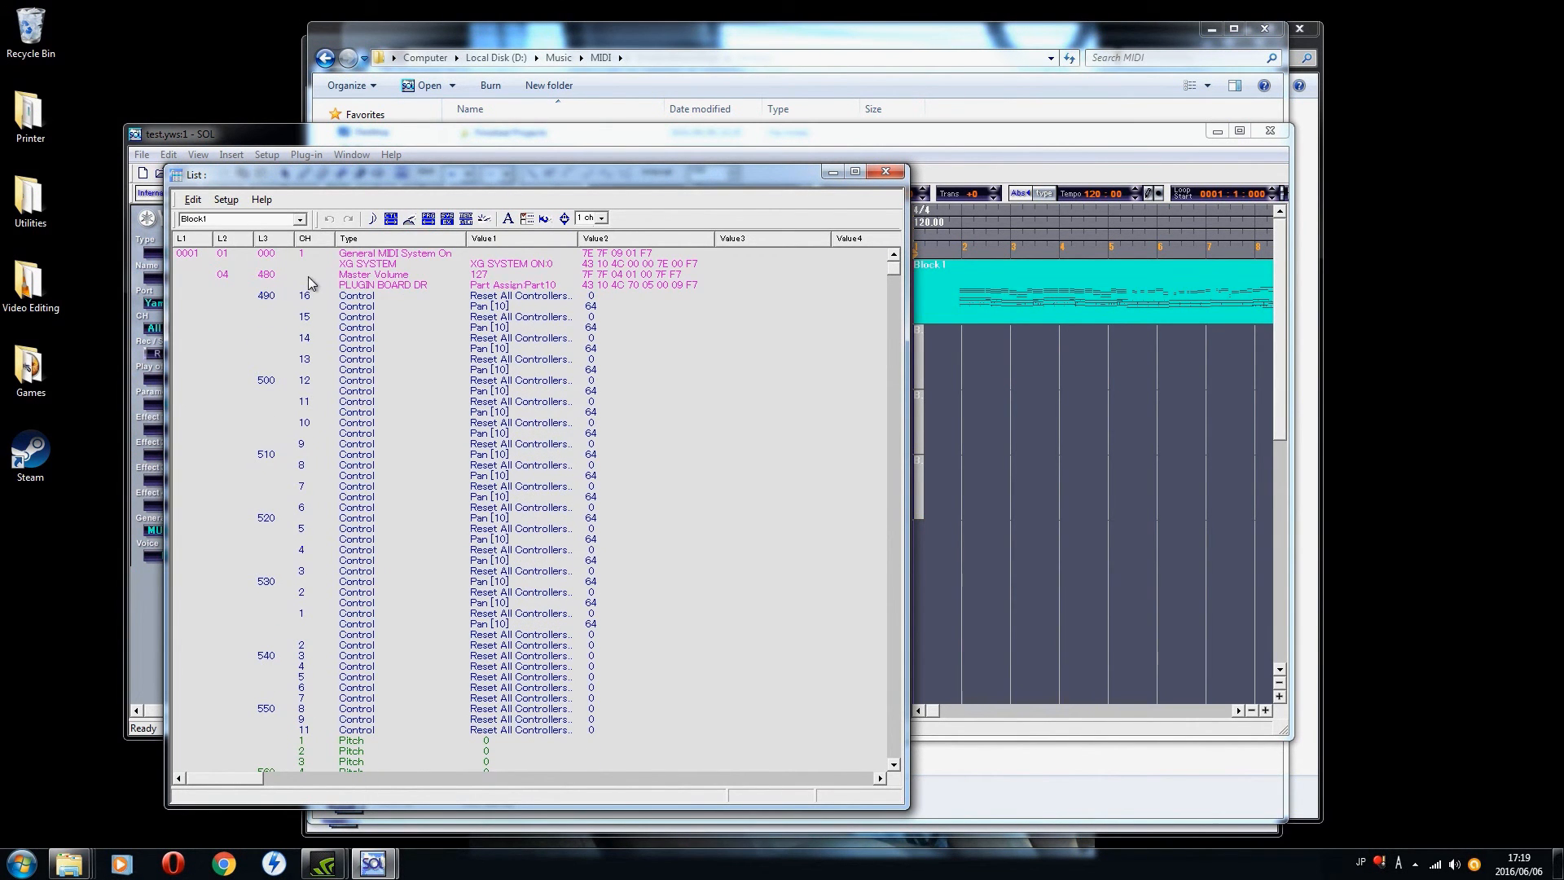
{"action": "left_click", "coordinate": [309, 284]}
{"action": "left_click", "coordinate": [310, 284]}
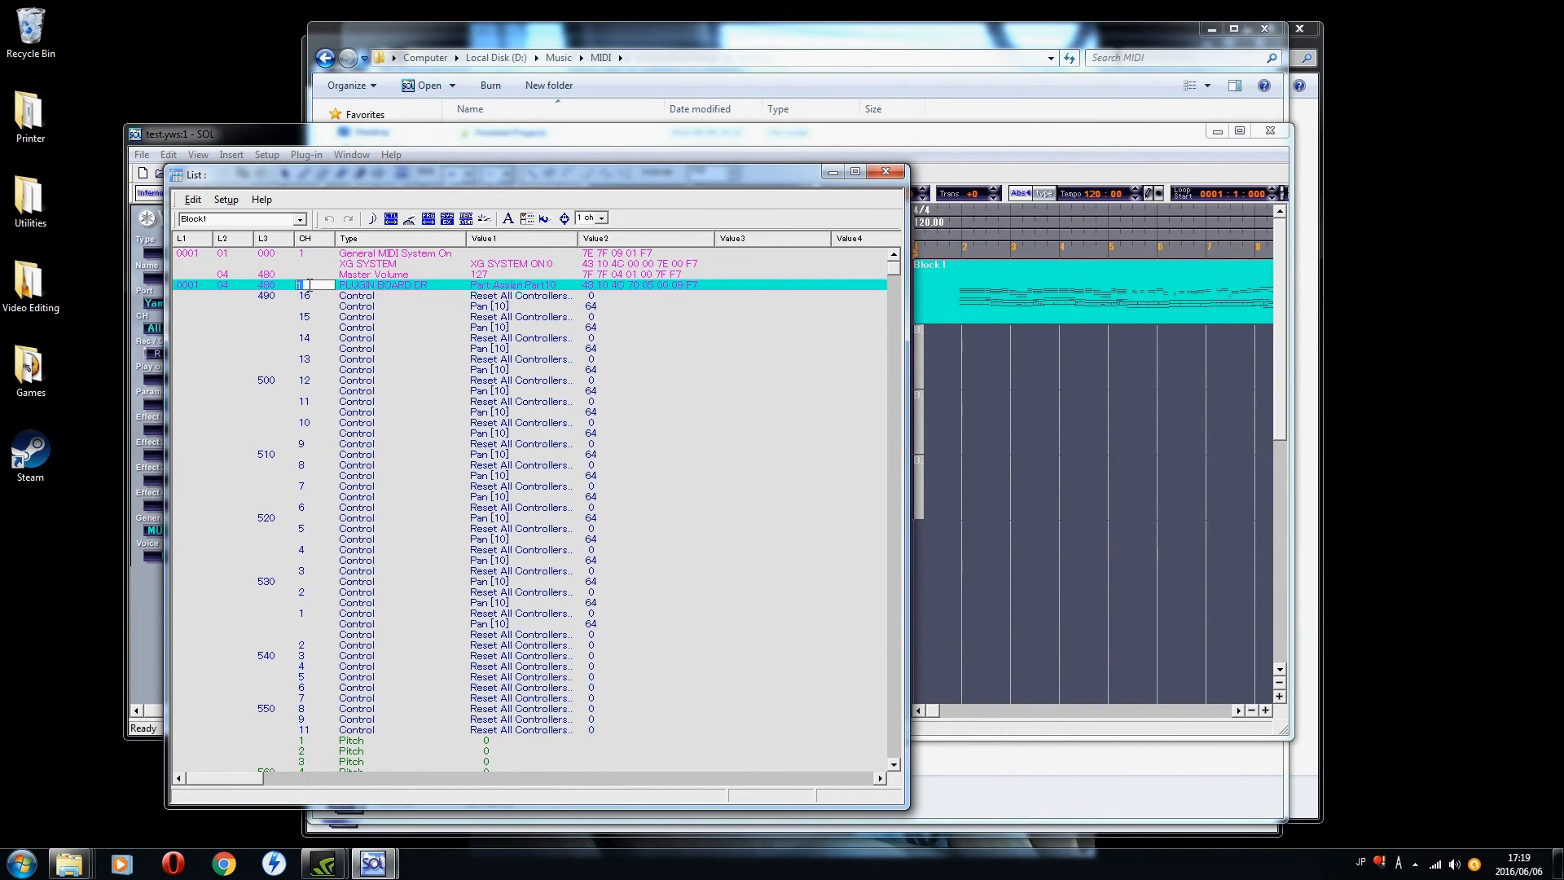
{"action": "type", "text": "0"}
{"action": "key", "text": "Return"}
Step: Insert a packed voice event with the PLG150-DR non Proxy voice LiveRm B at location 0001:04:700, before channel 10's program change
{"action": "left_click_drag", "start_coordinate": [897, 762], "coordinate": [897, 761]}
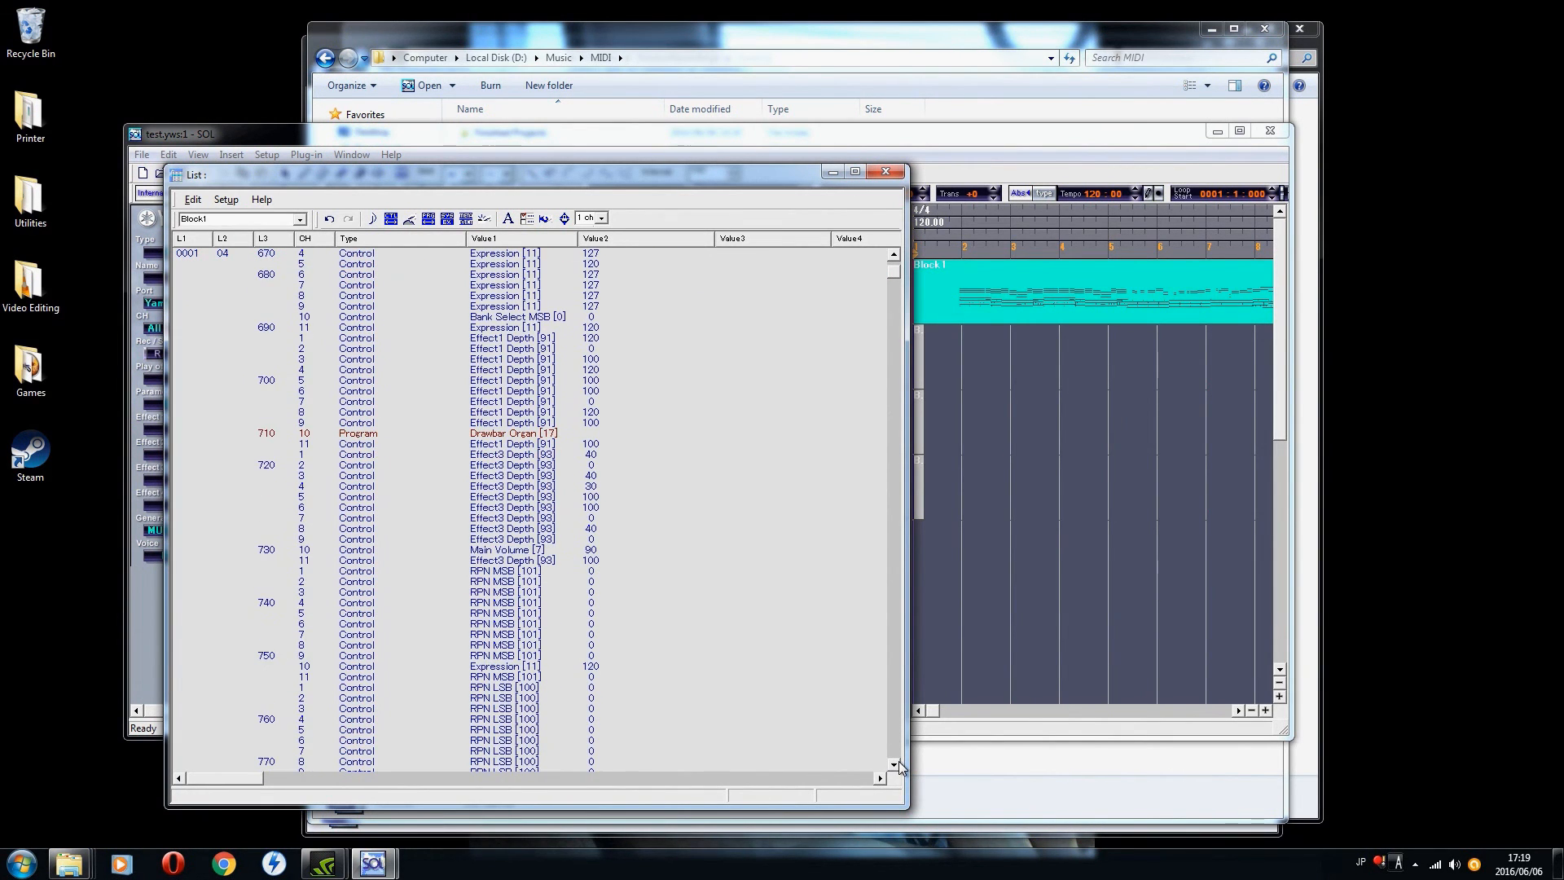
{"action": "left_click", "coordinate": [366, 437]}
{"action": "left_click", "coordinate": [368, 424]}
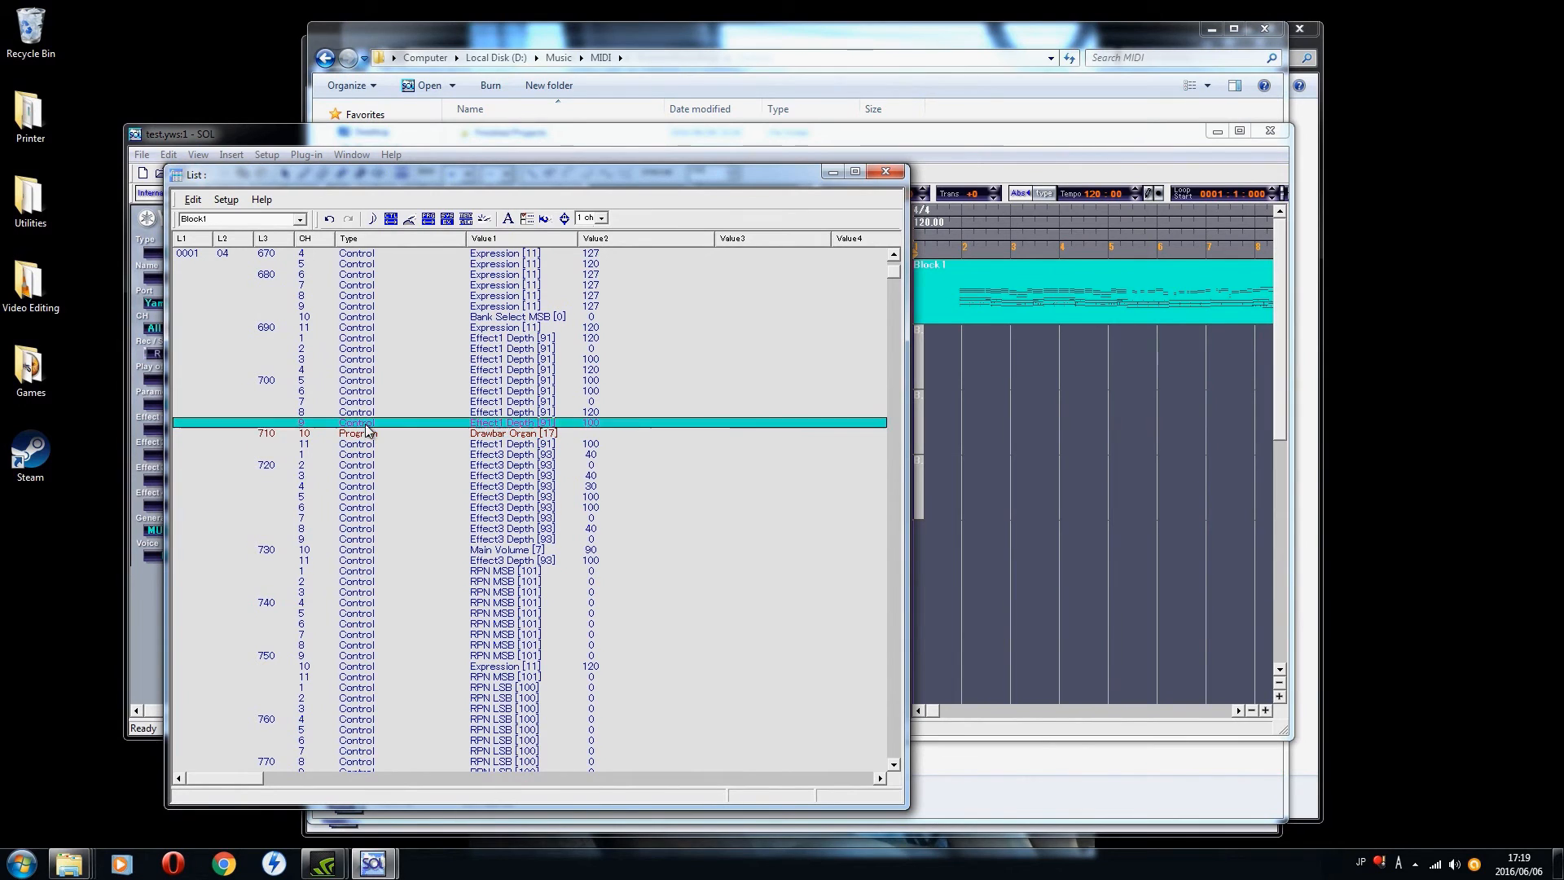
{"action": "right_click", "coordinate": [368, 424]}
{"action": "mouse_move", "coordinate": [415, 438]}
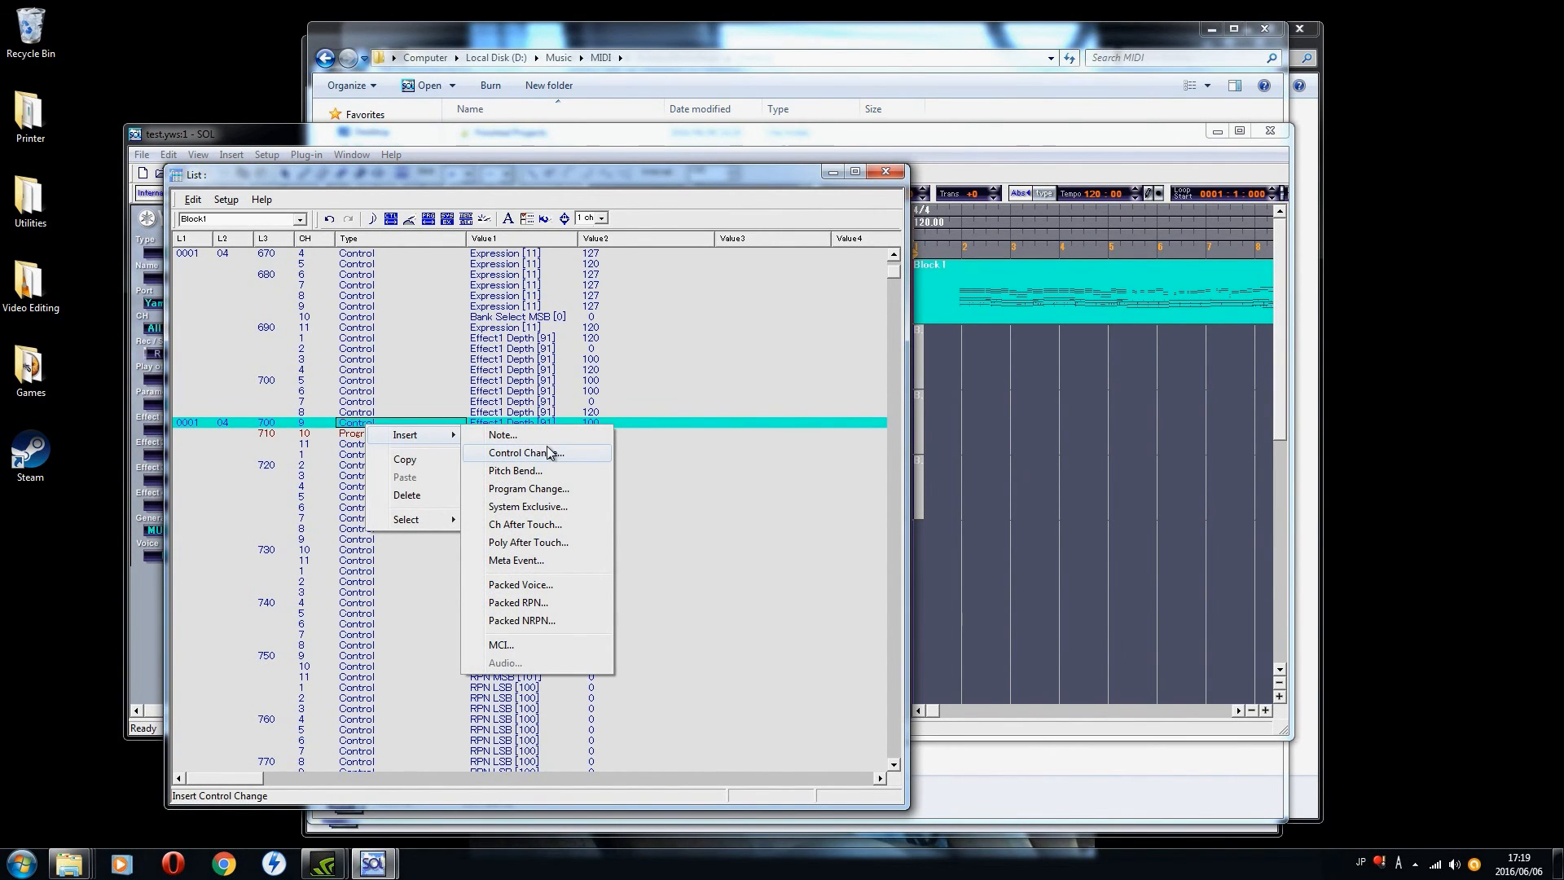
{"action": "left_click", "coordinate": [521, 584]}
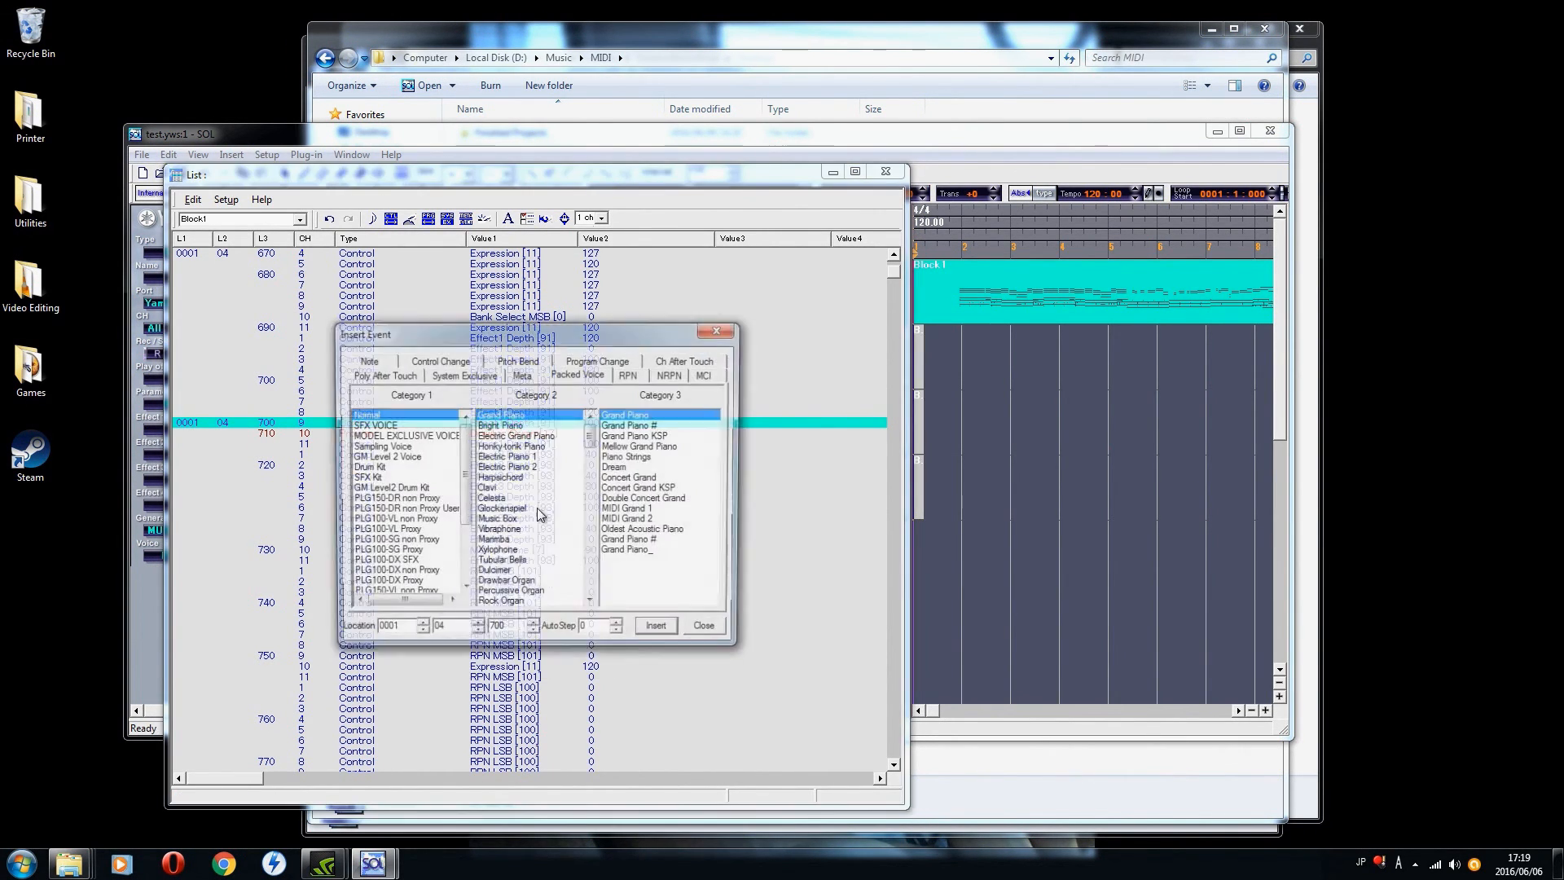
{"action": "left_click", "coordinate": [397, 499]}
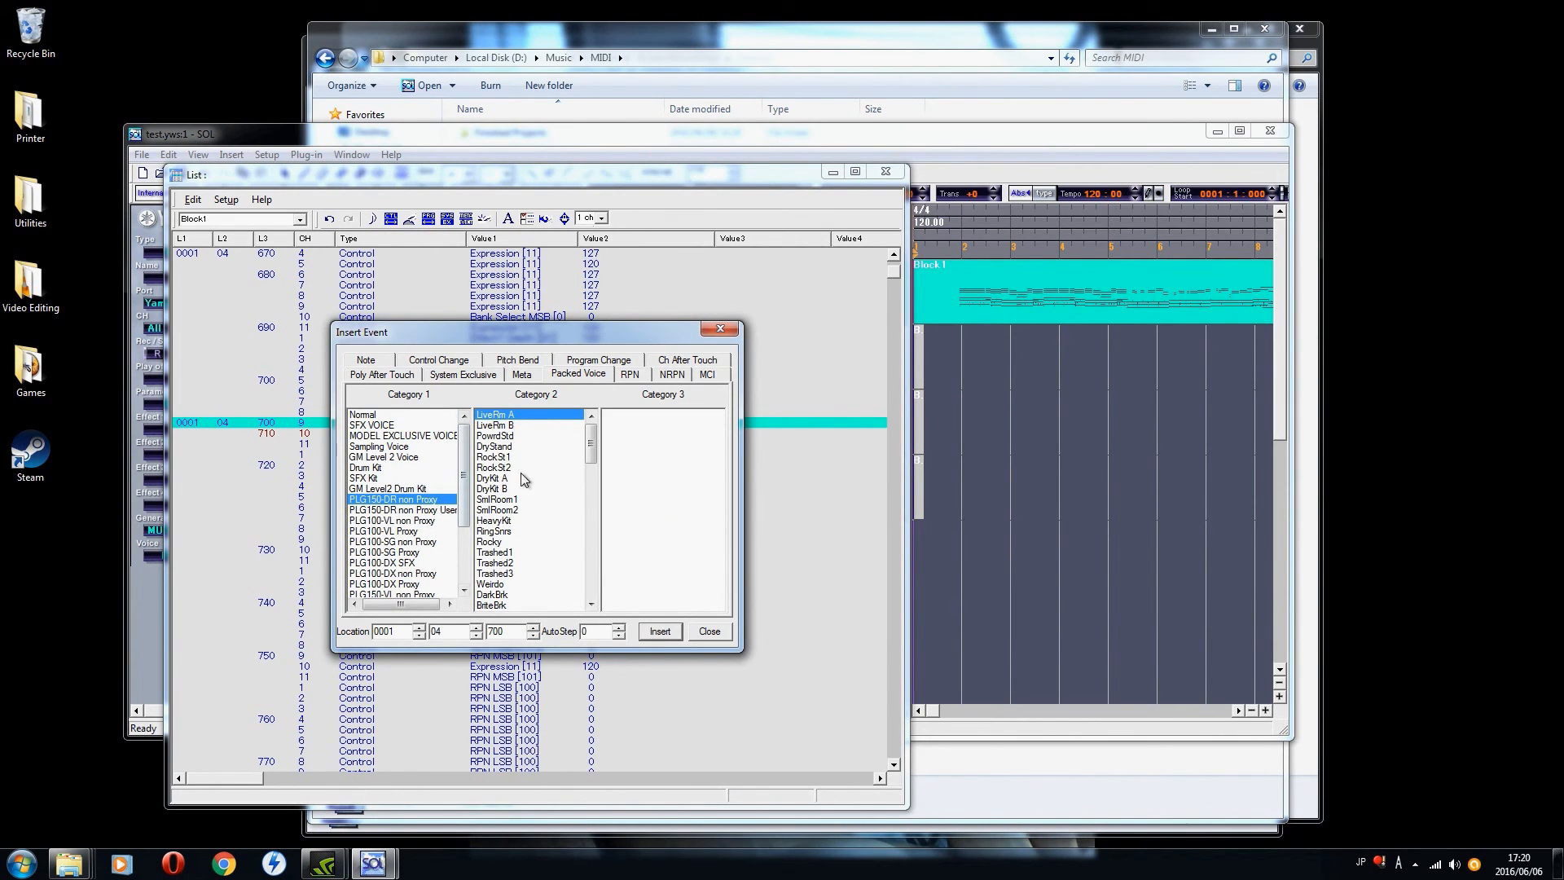
{"action": "left_click", "coordinate": [503, 425]}
{"action": "left_click", "coordinate": [659, 632]}
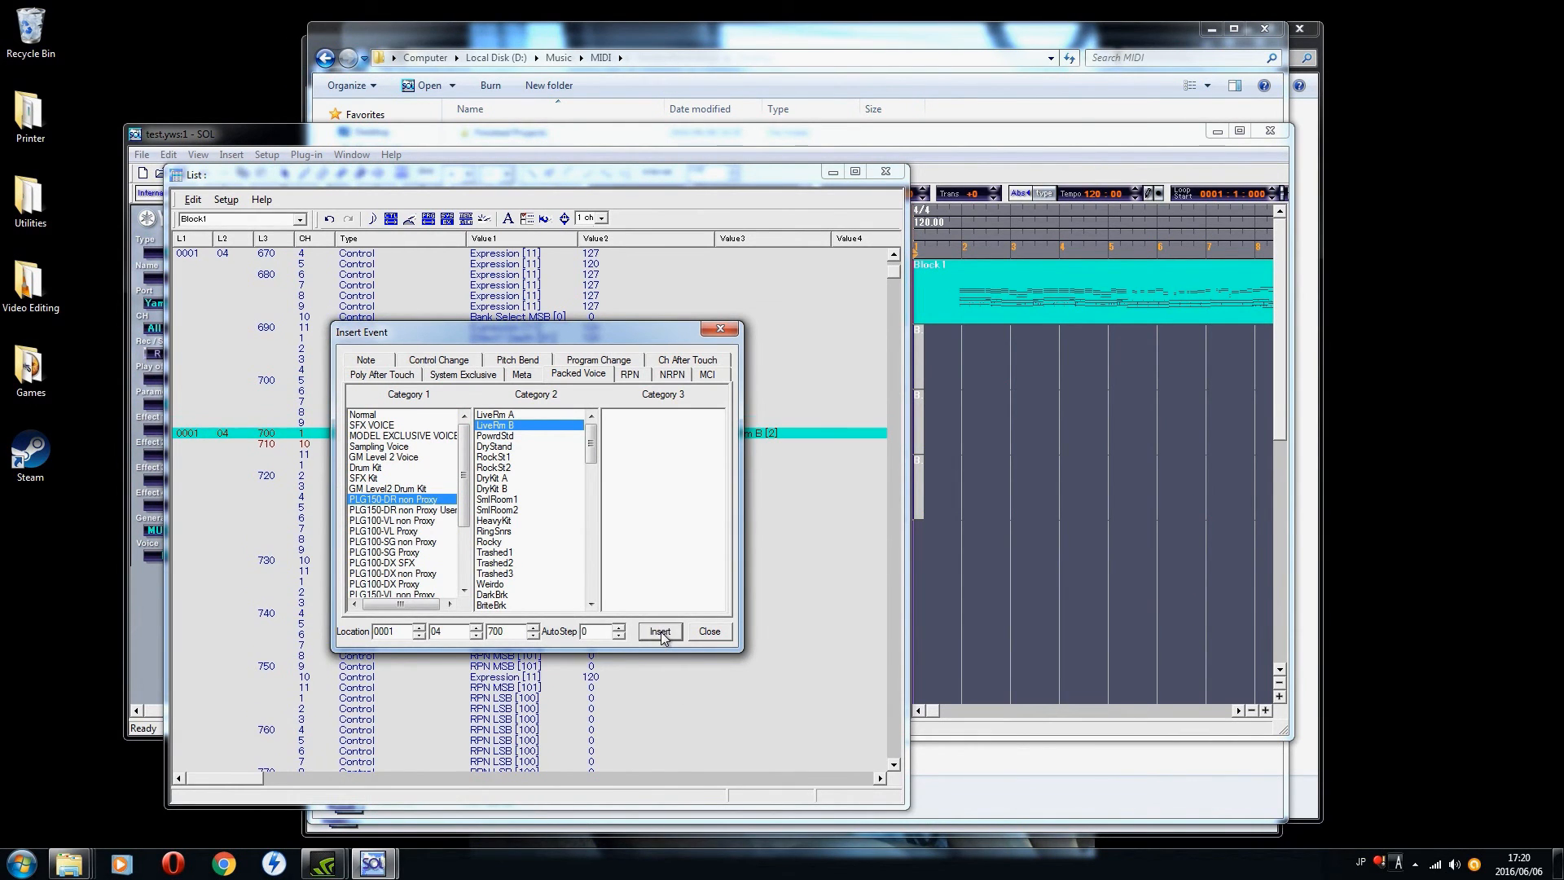
{"action": "left_click", "coordinate": [708, 632]}
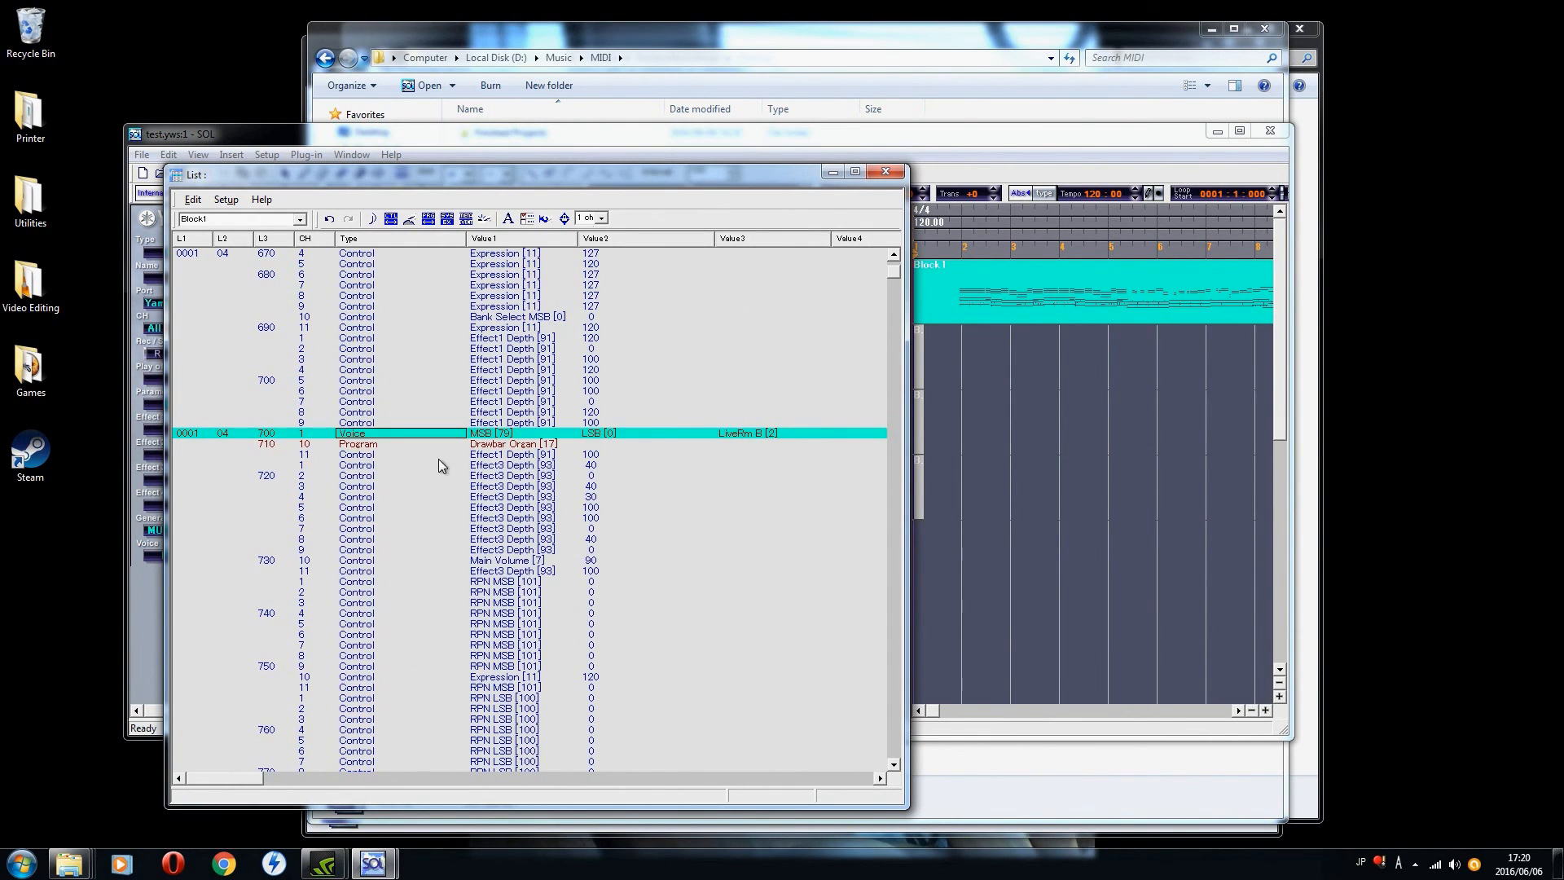
Step: Set the inserted LiveRm B voice event's channel to 10
{"action": "left_click", "coordinate": [516, 444]}
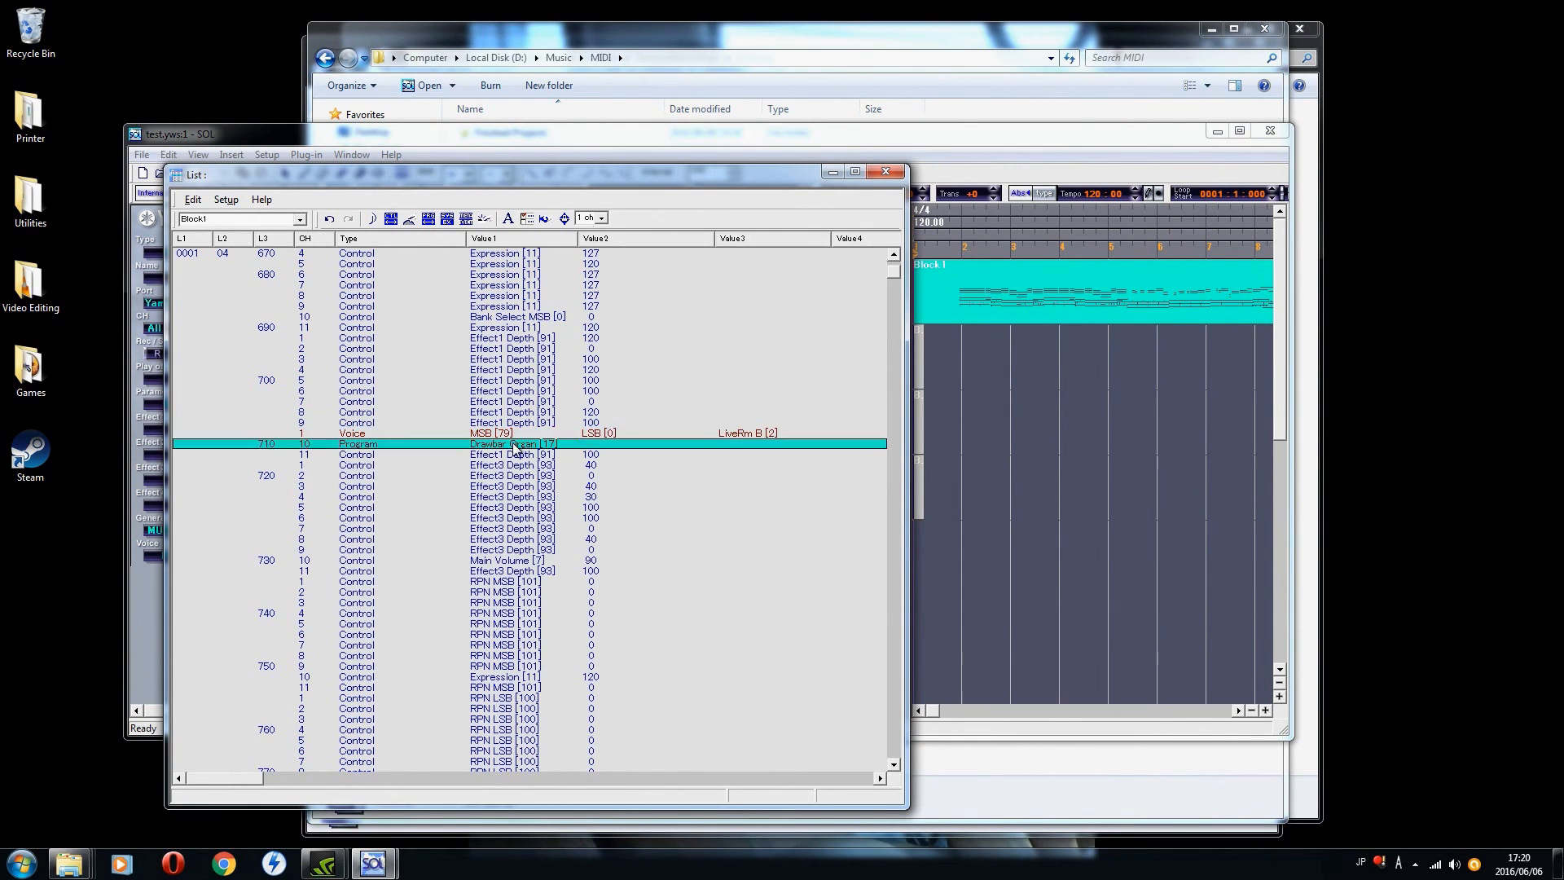
{"action": "left_click", "coordinate": [301, 433]}
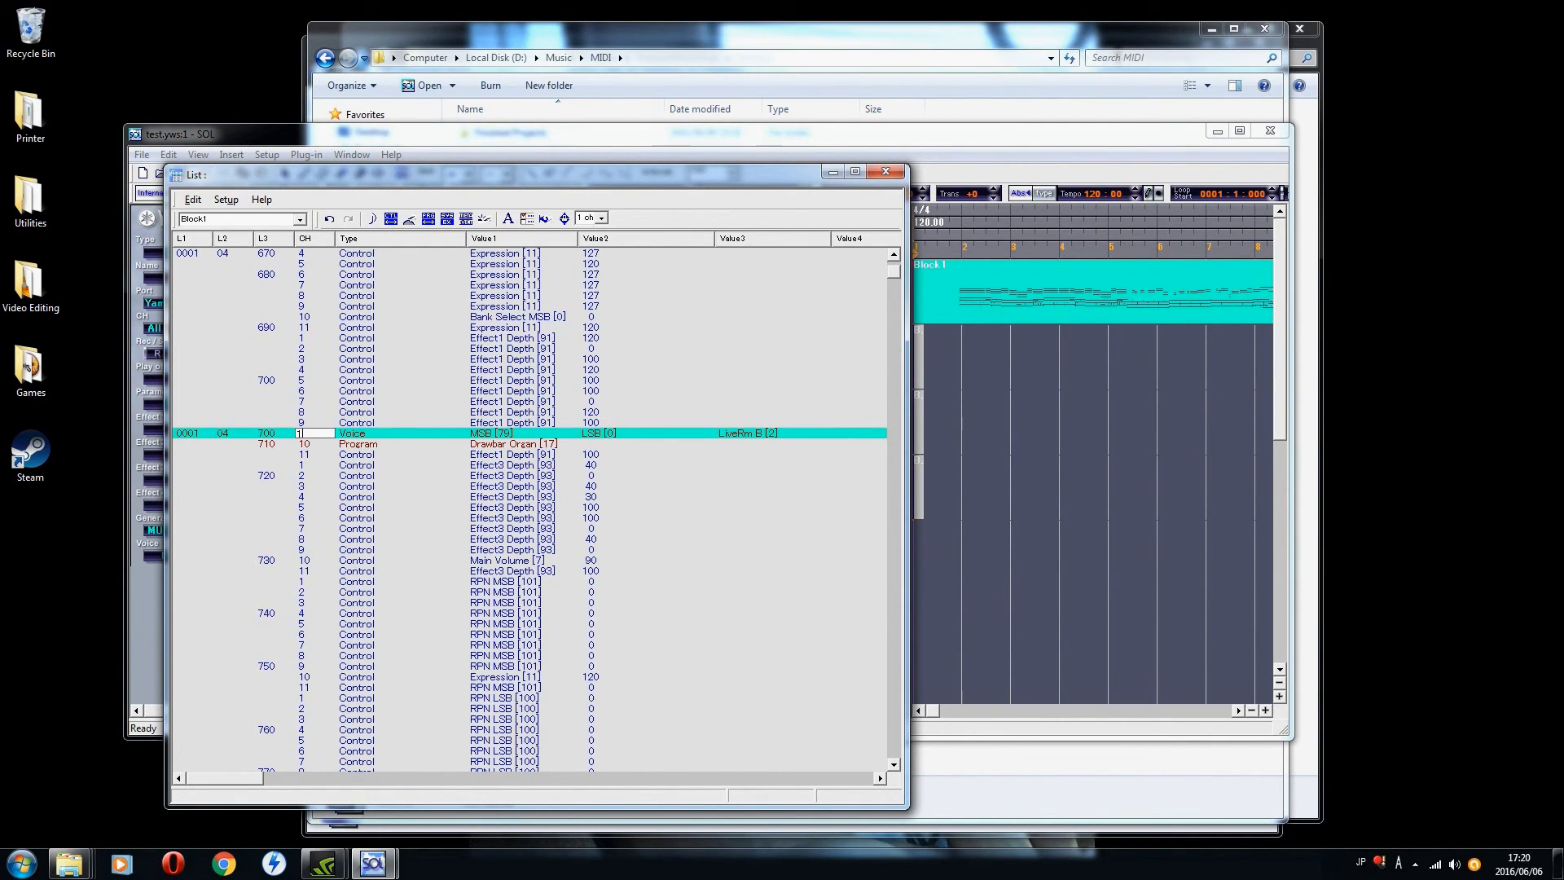
{"action": "key", "text": "Return"}
Step: Set channel 10's program change at 0001:04:710 to program 2, LiveRm B
{"action": "left_click", "coordinate": [371, 446]}
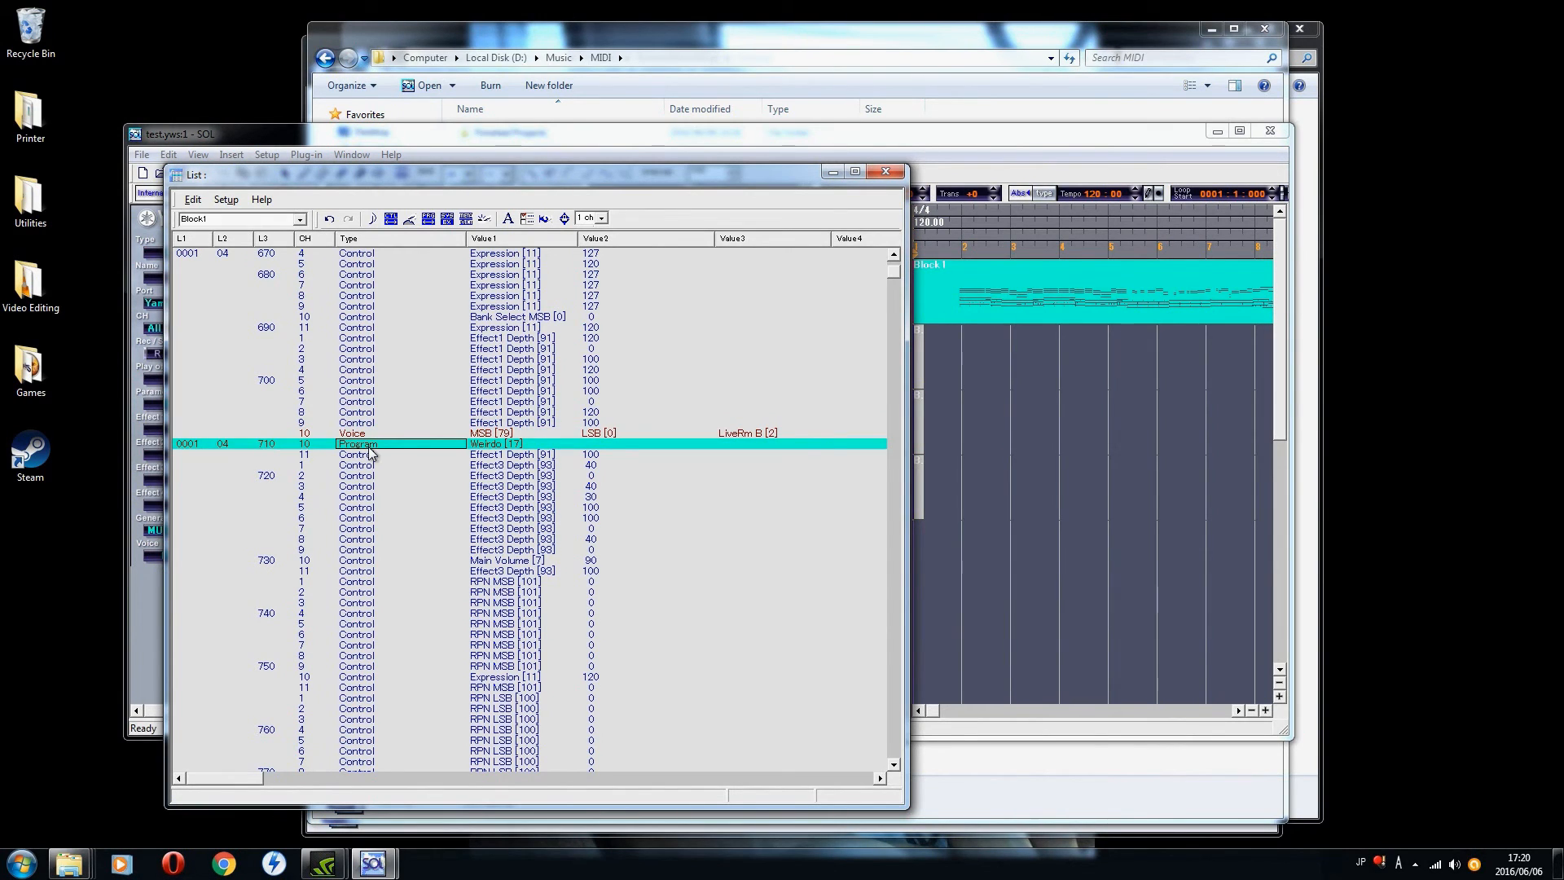
{"action": "left_click", "coordinate": [499, 434]}
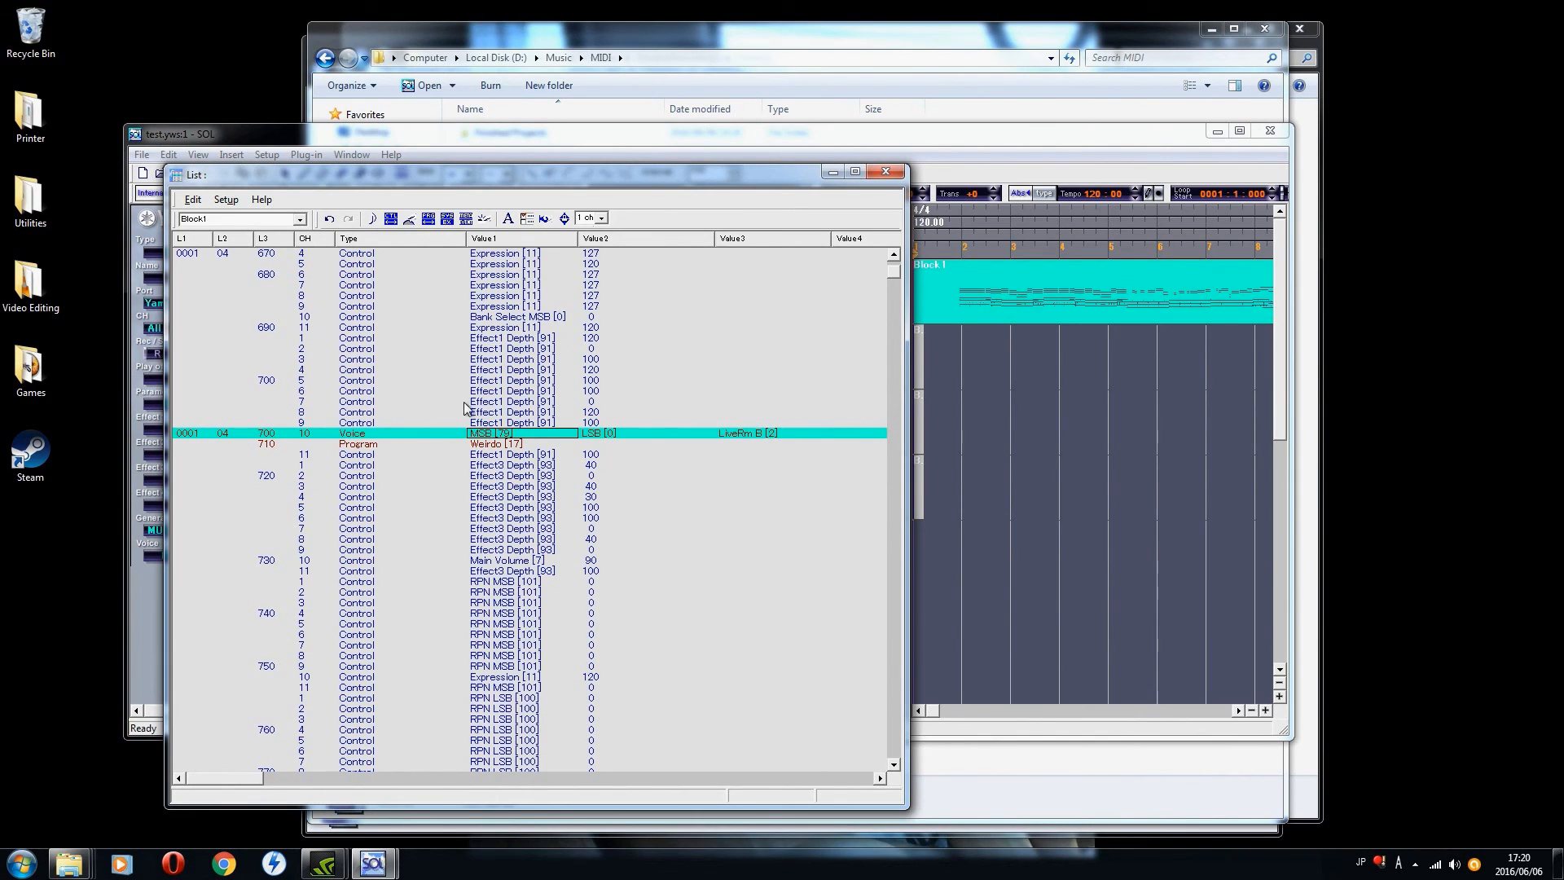
{"action": "left_click", "coordinate": [498, 447]}
{"action": "left_click", "coordinate": [498, 446]}
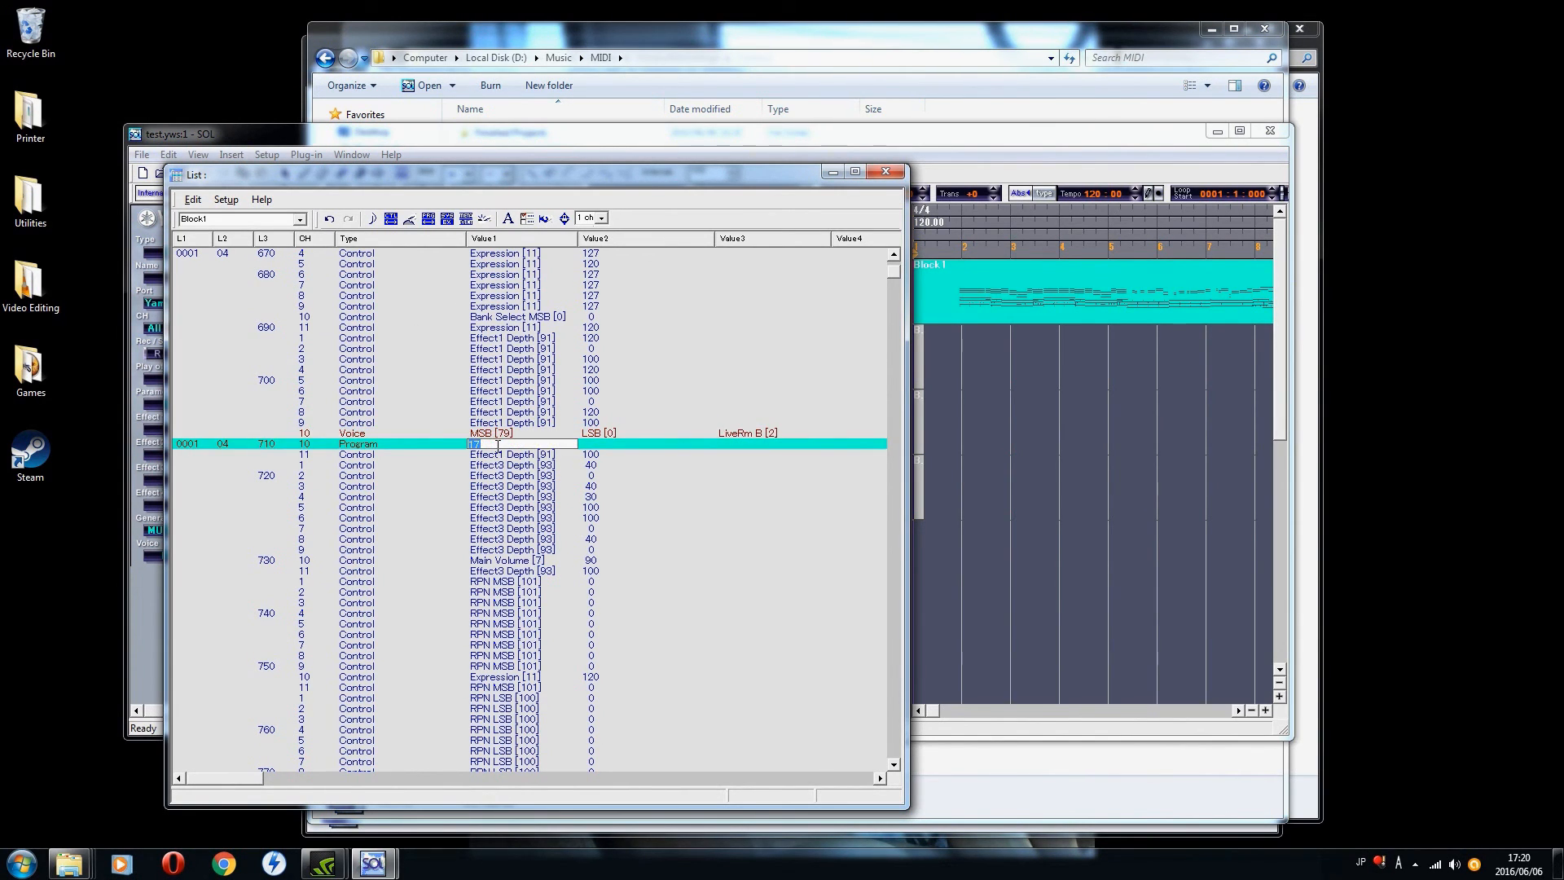
{"action": "key", "text": "Return"}
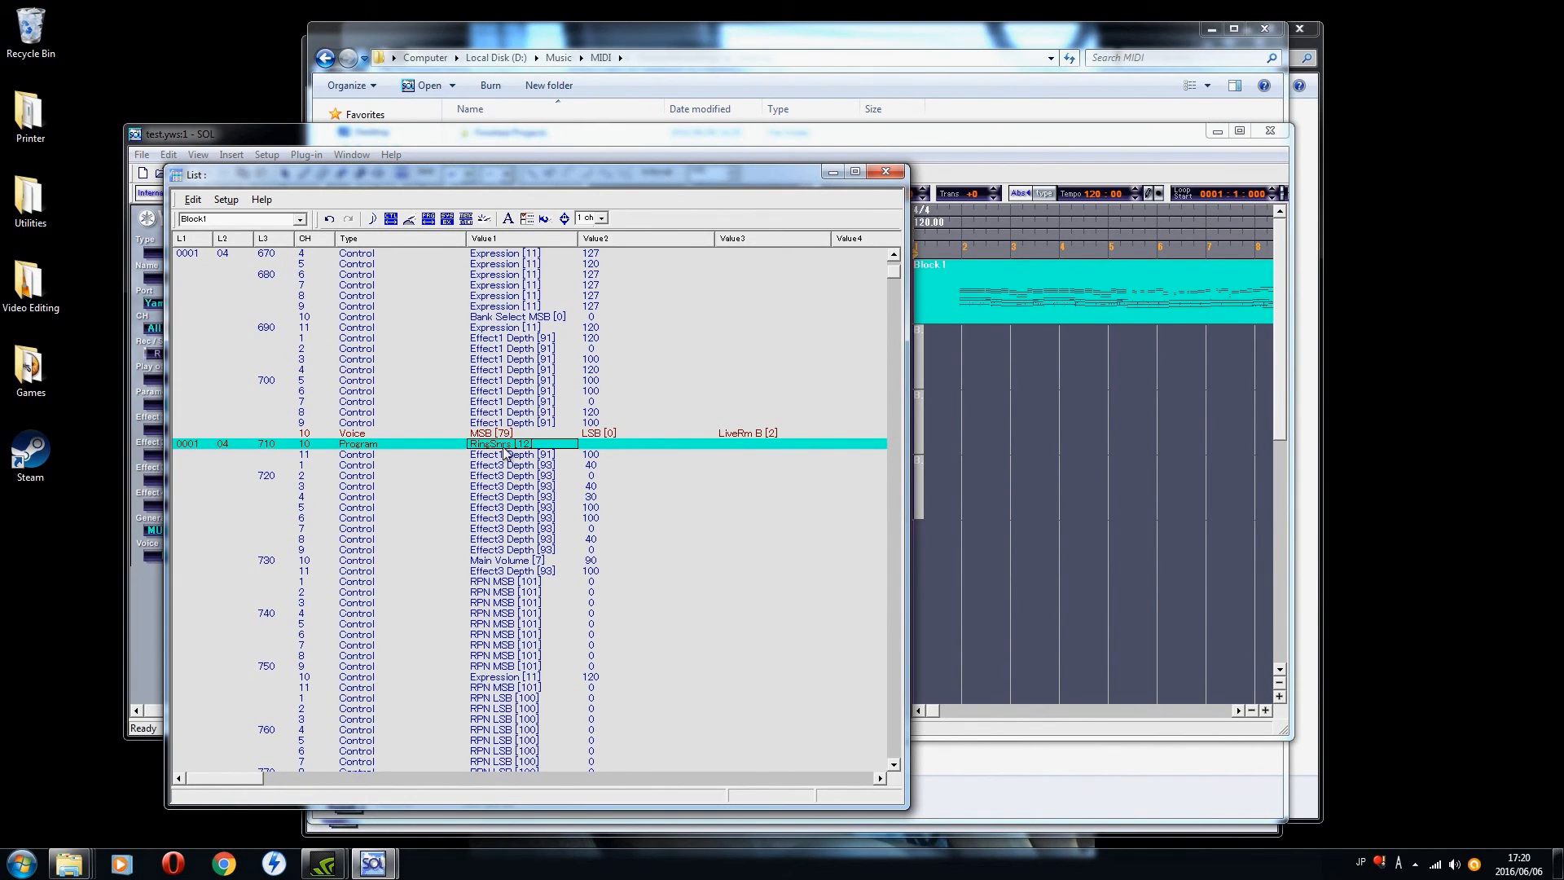
{"action": "left_click", "coordinate": [504, 446]}
{"action": "key", "text": "Return"}
{"action": "left_click", "coordinate": [504, 447]}
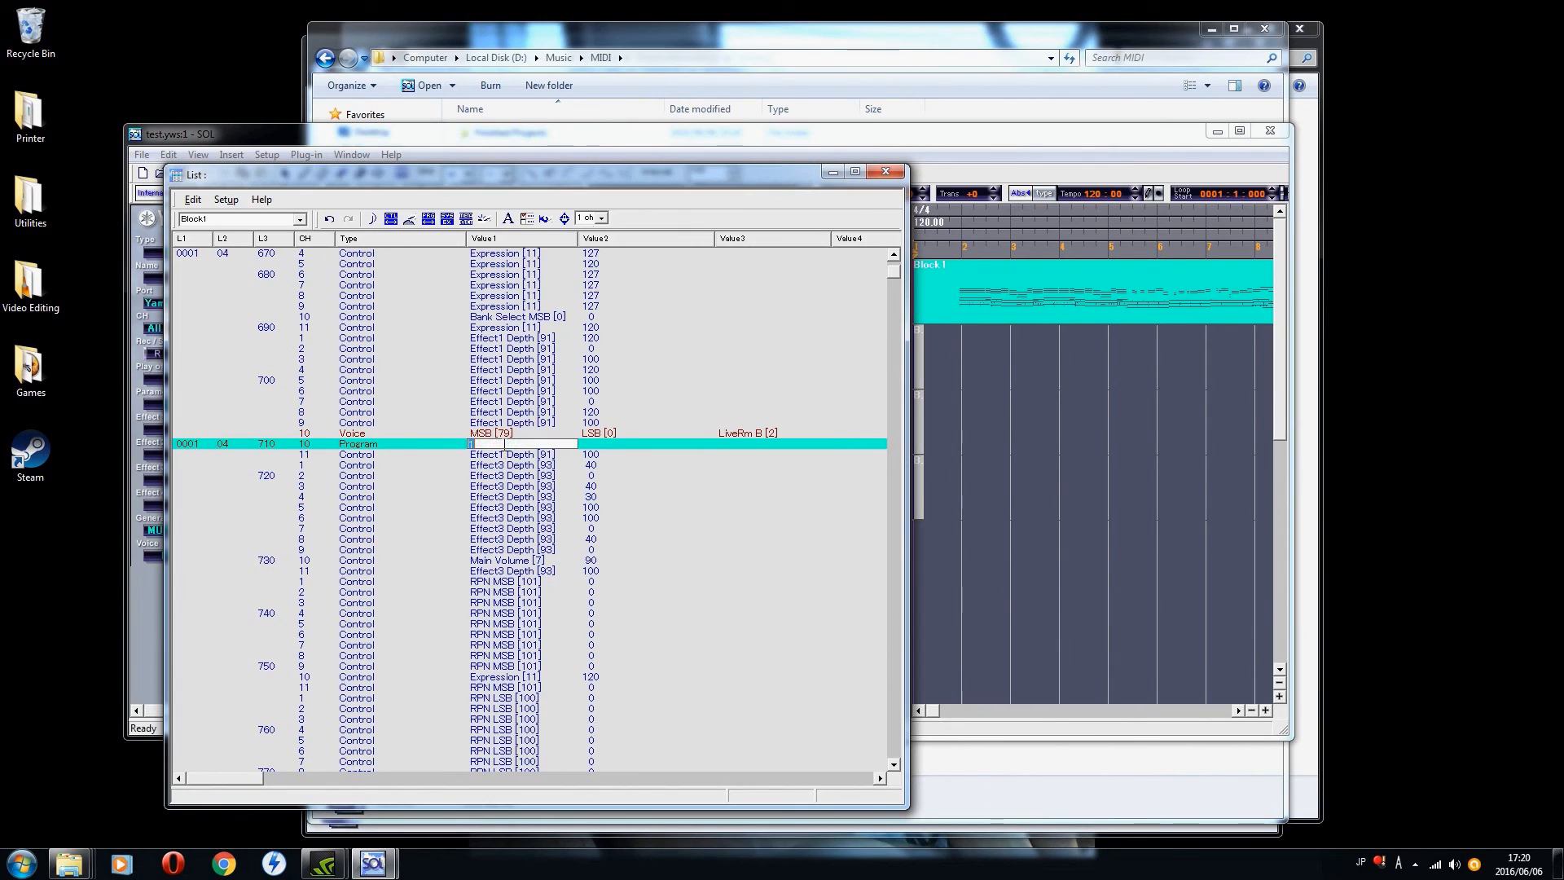
{"action": "type", "text": "2"}
{"action": "key", "text": "Return"}
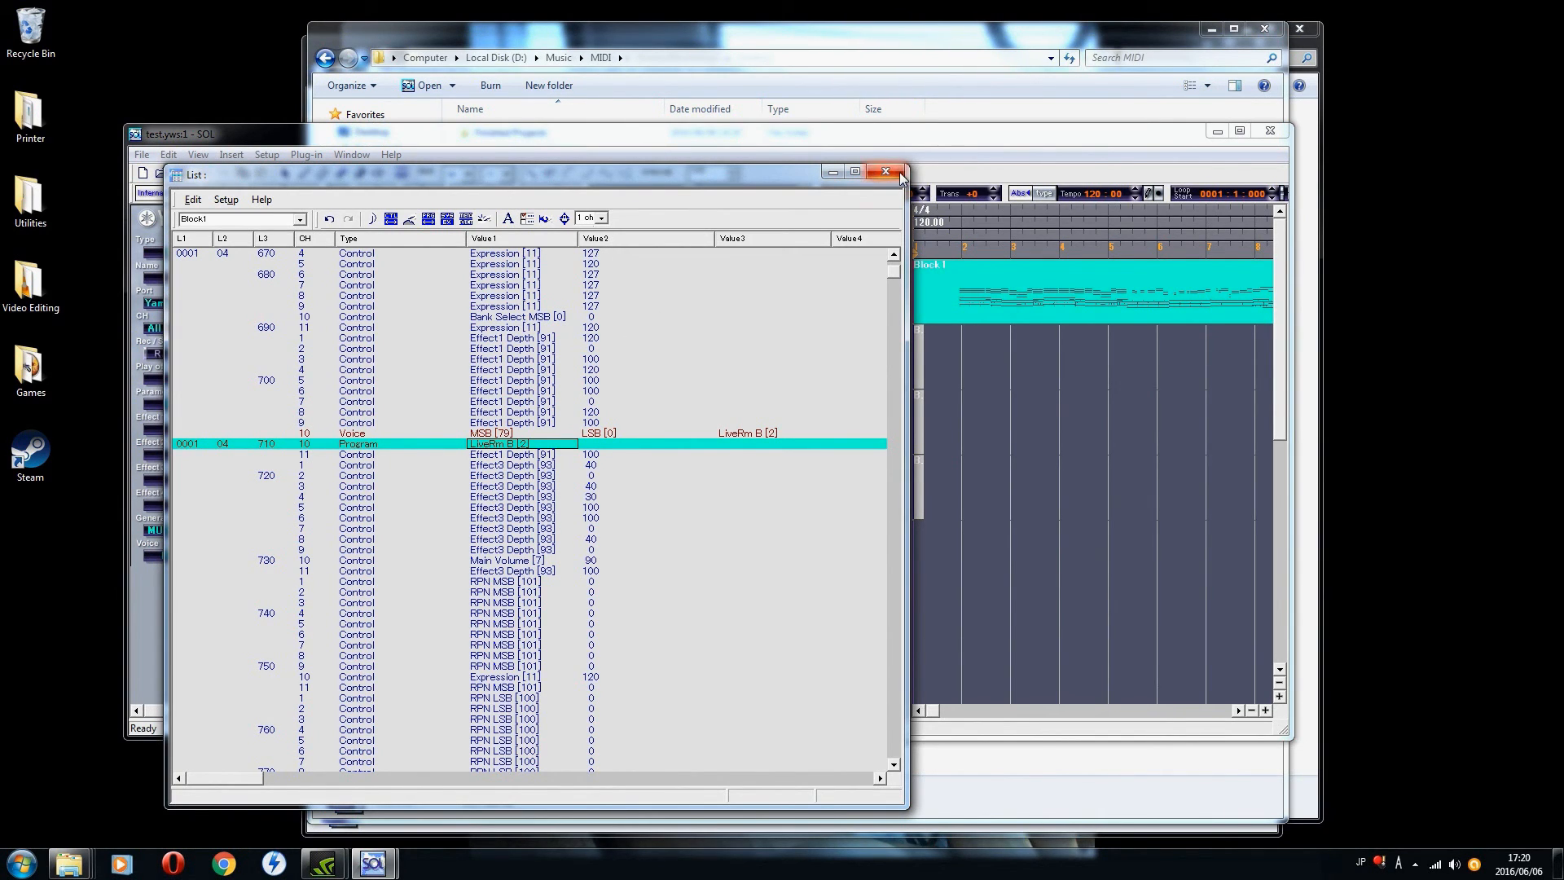
Step: Close the event list, play the opening measures of the song and return to the start
{"action": "left_click", "coordinate": [899, 173]}
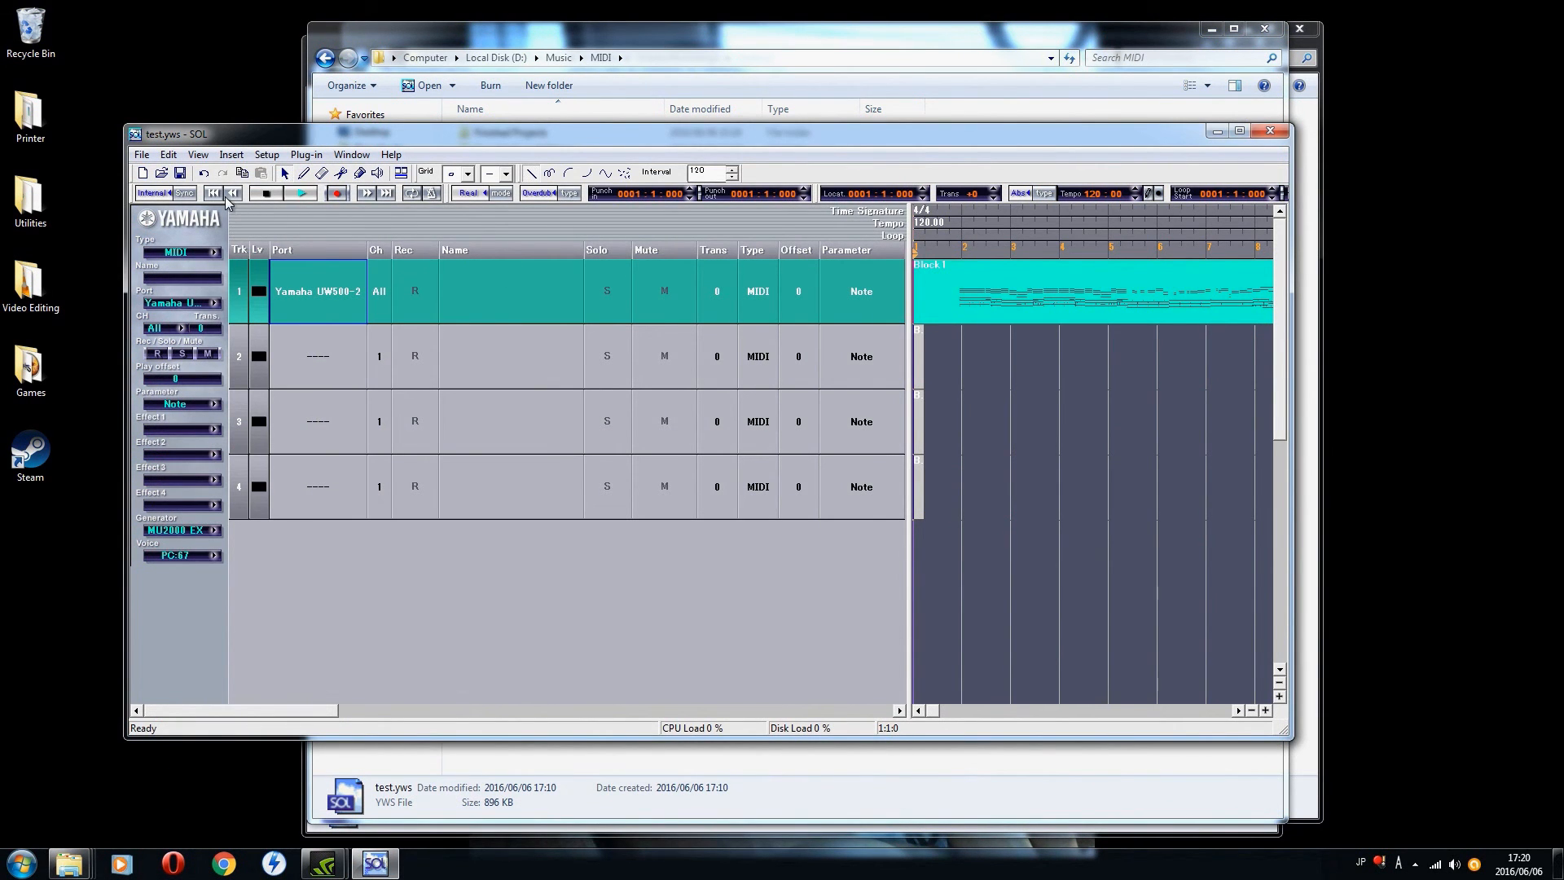
{"action": "left_click", "coordinate": [299, 194]}
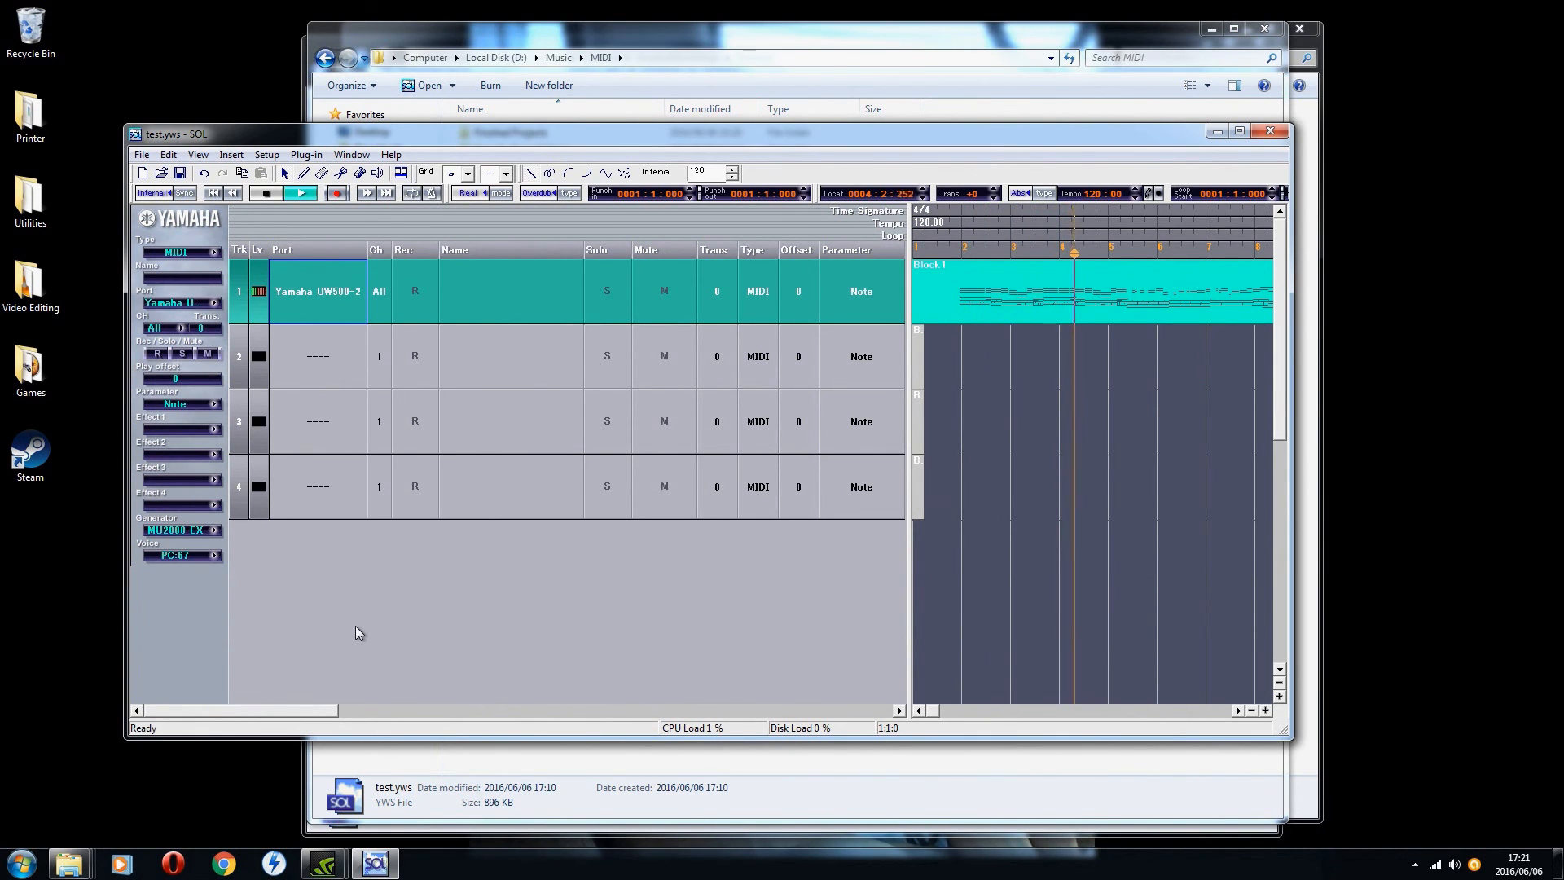
{"action": "left_click", "coordinate": [259, 196]}
{"action": "left_click", "coordinate": [217, 193]}
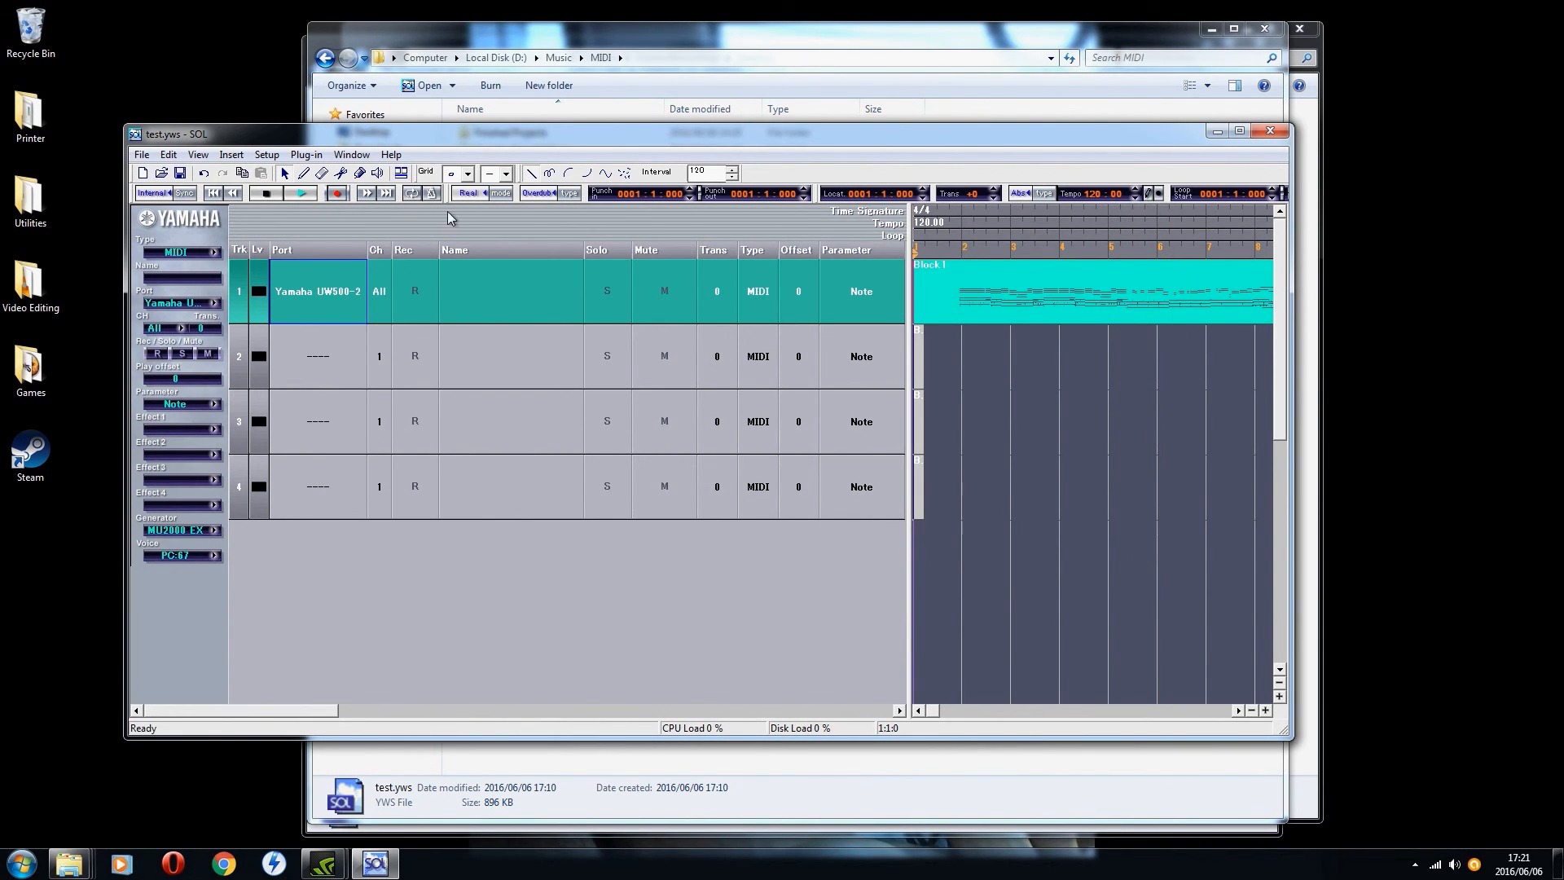
Step: Reopen Block 1's event list and set channel 10's program change at 0001:04:710 to program 13, Rocky
{"action": "double_click", "coordinate": [920, 298]}
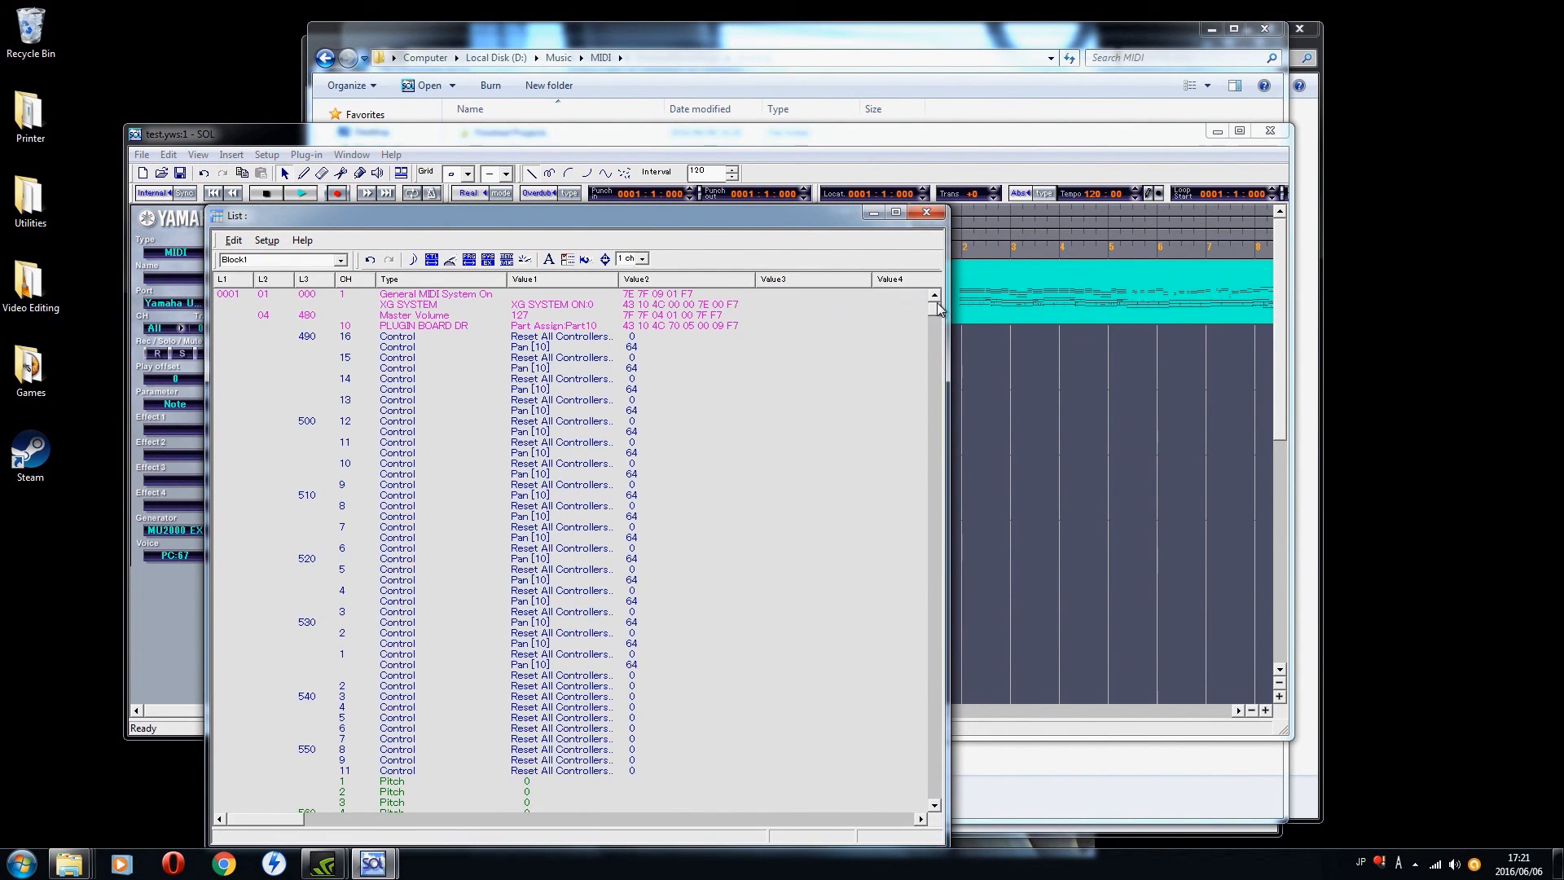
{"action": "left_click_drag", "start_coordinate": [937, 304], "coordinate": [935, 311]}
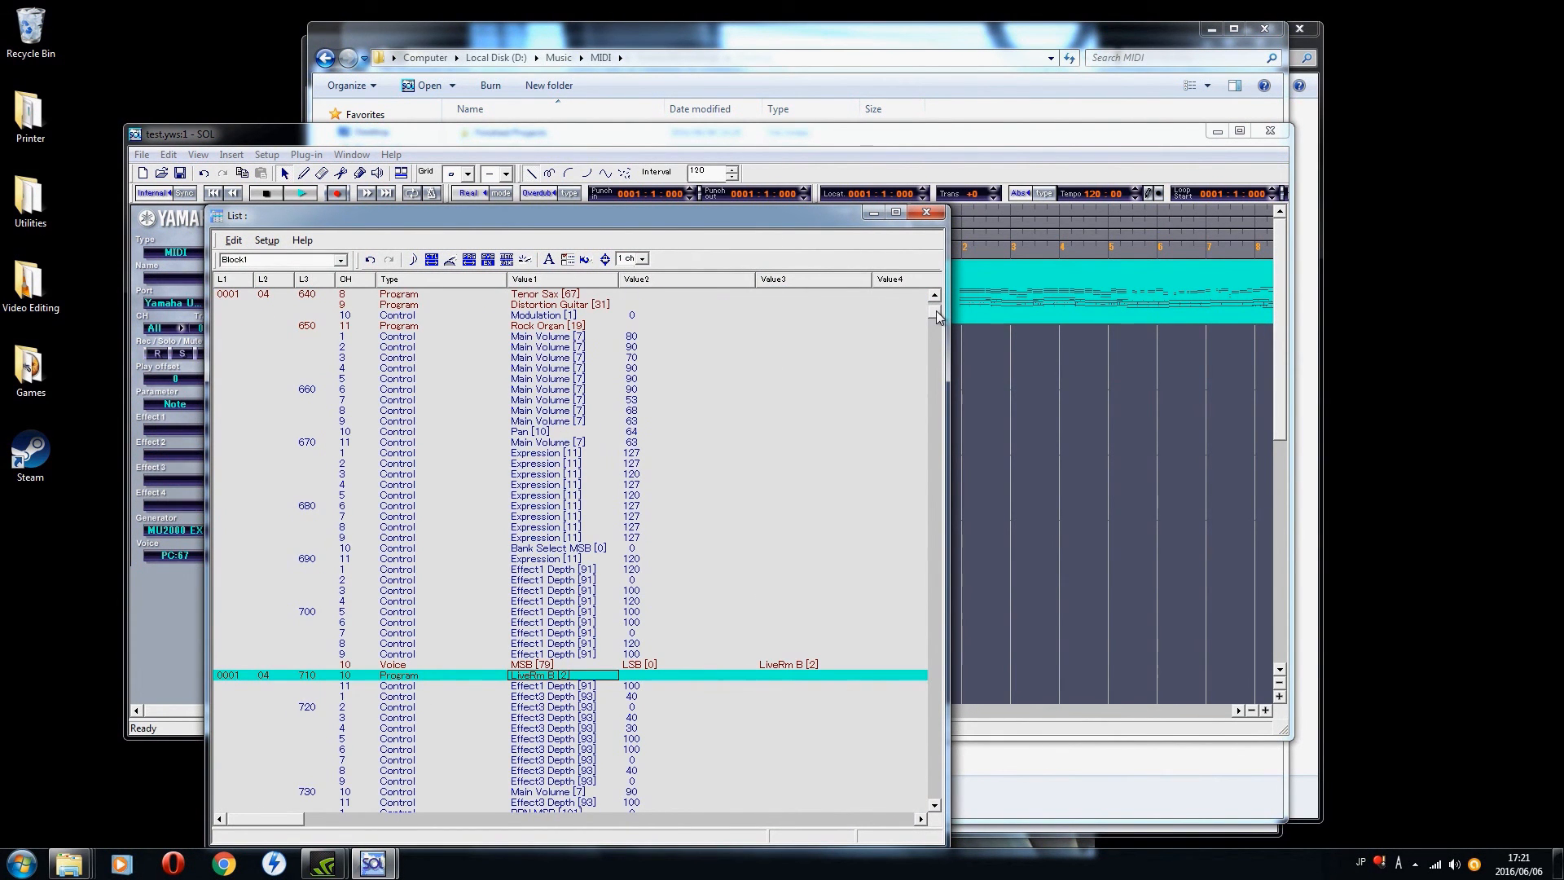
{"action": "left_click", "coordinate": [557, 678]}
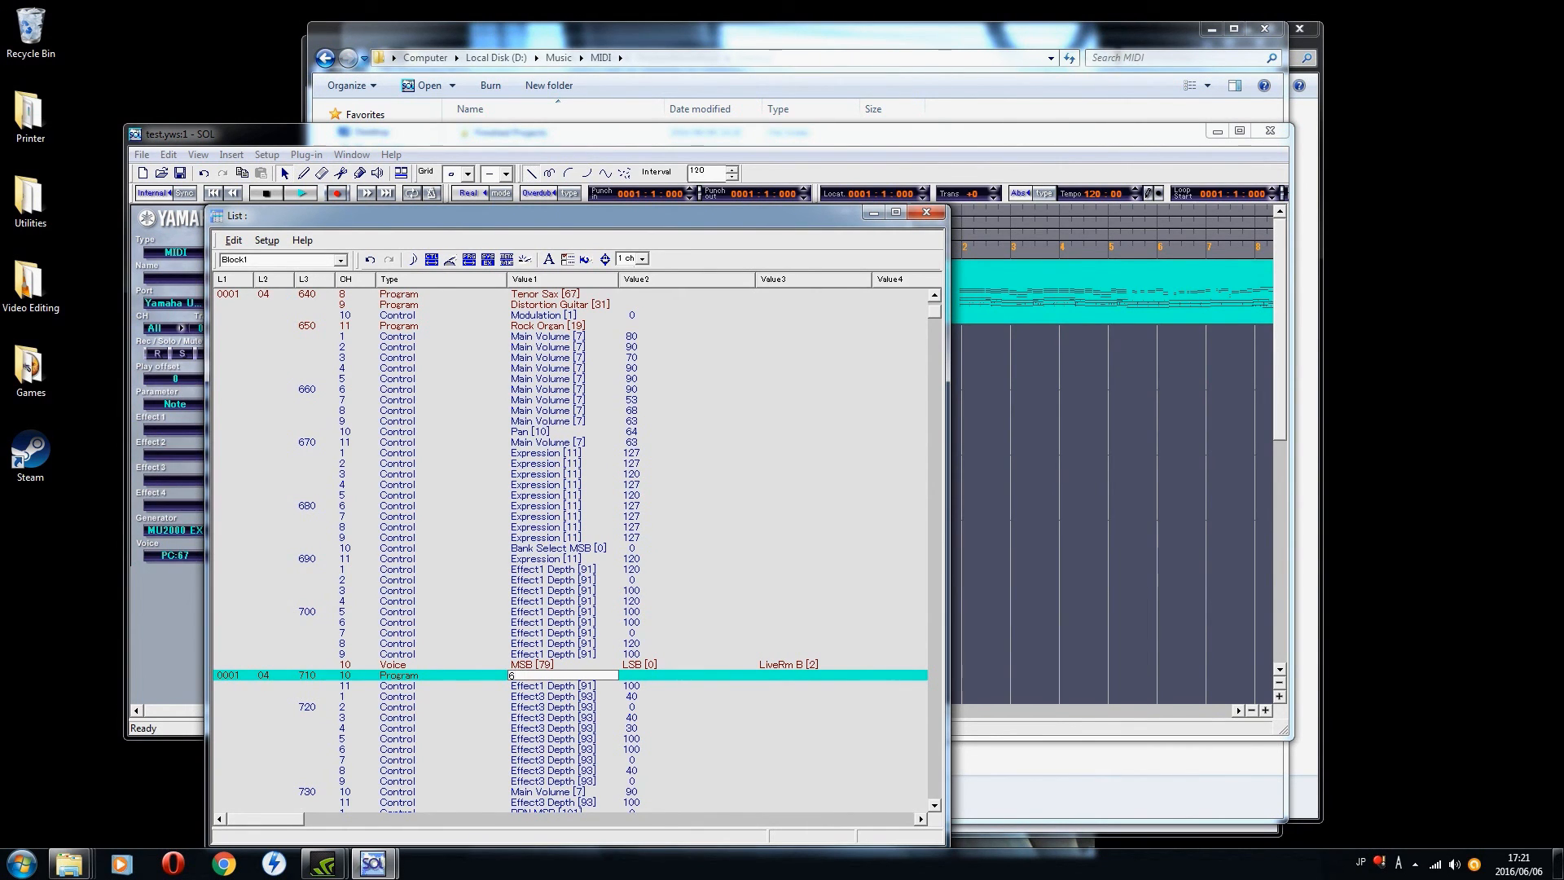
{"action": "key", "text": "Return"}
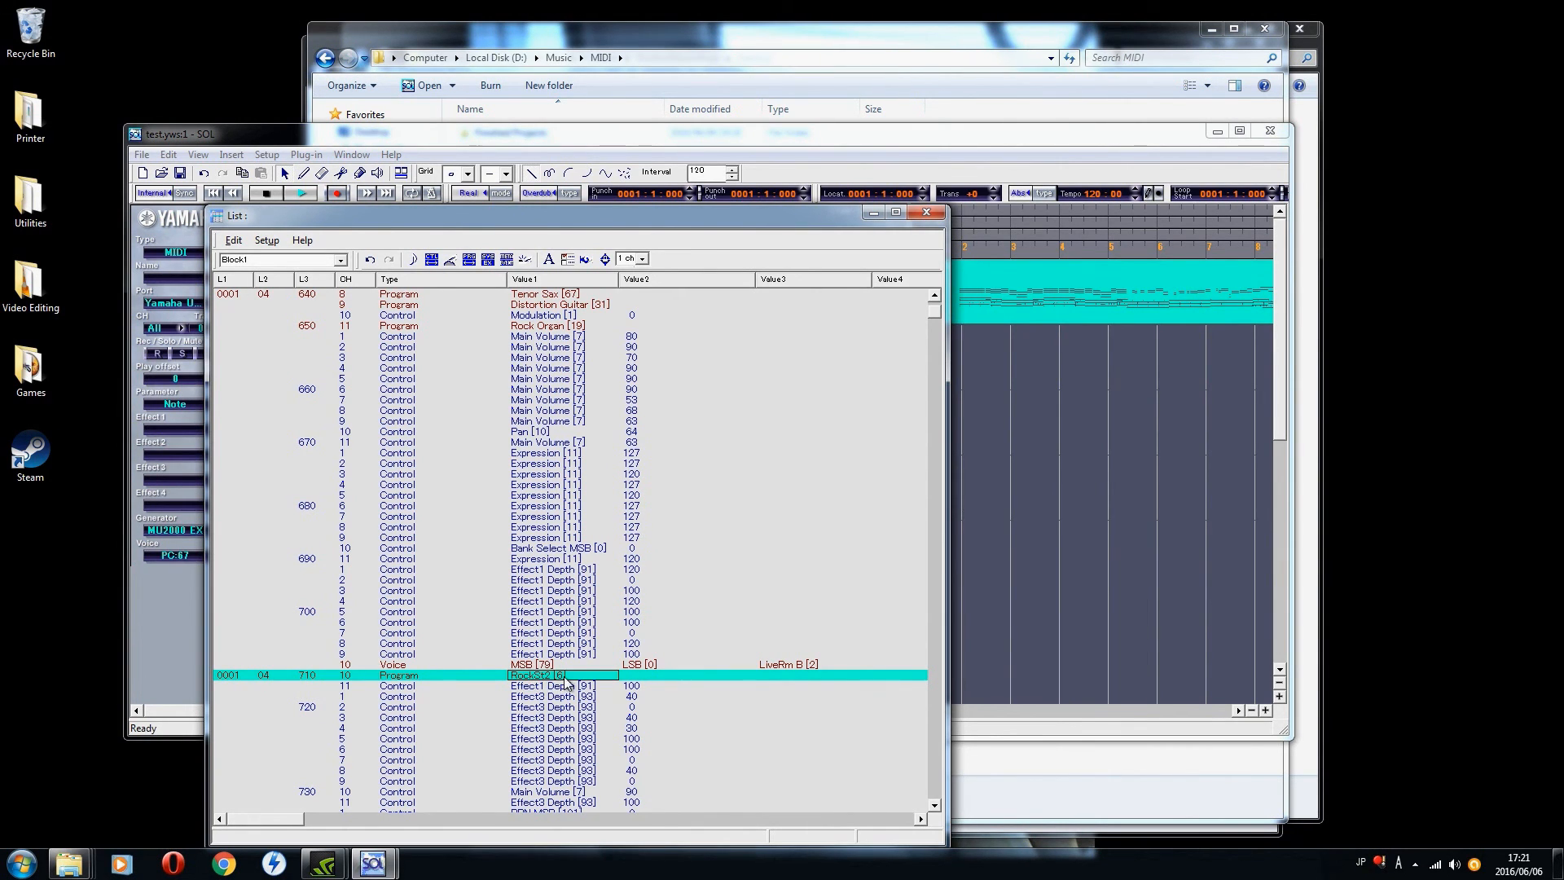
{"action": "type", "text": "9"}
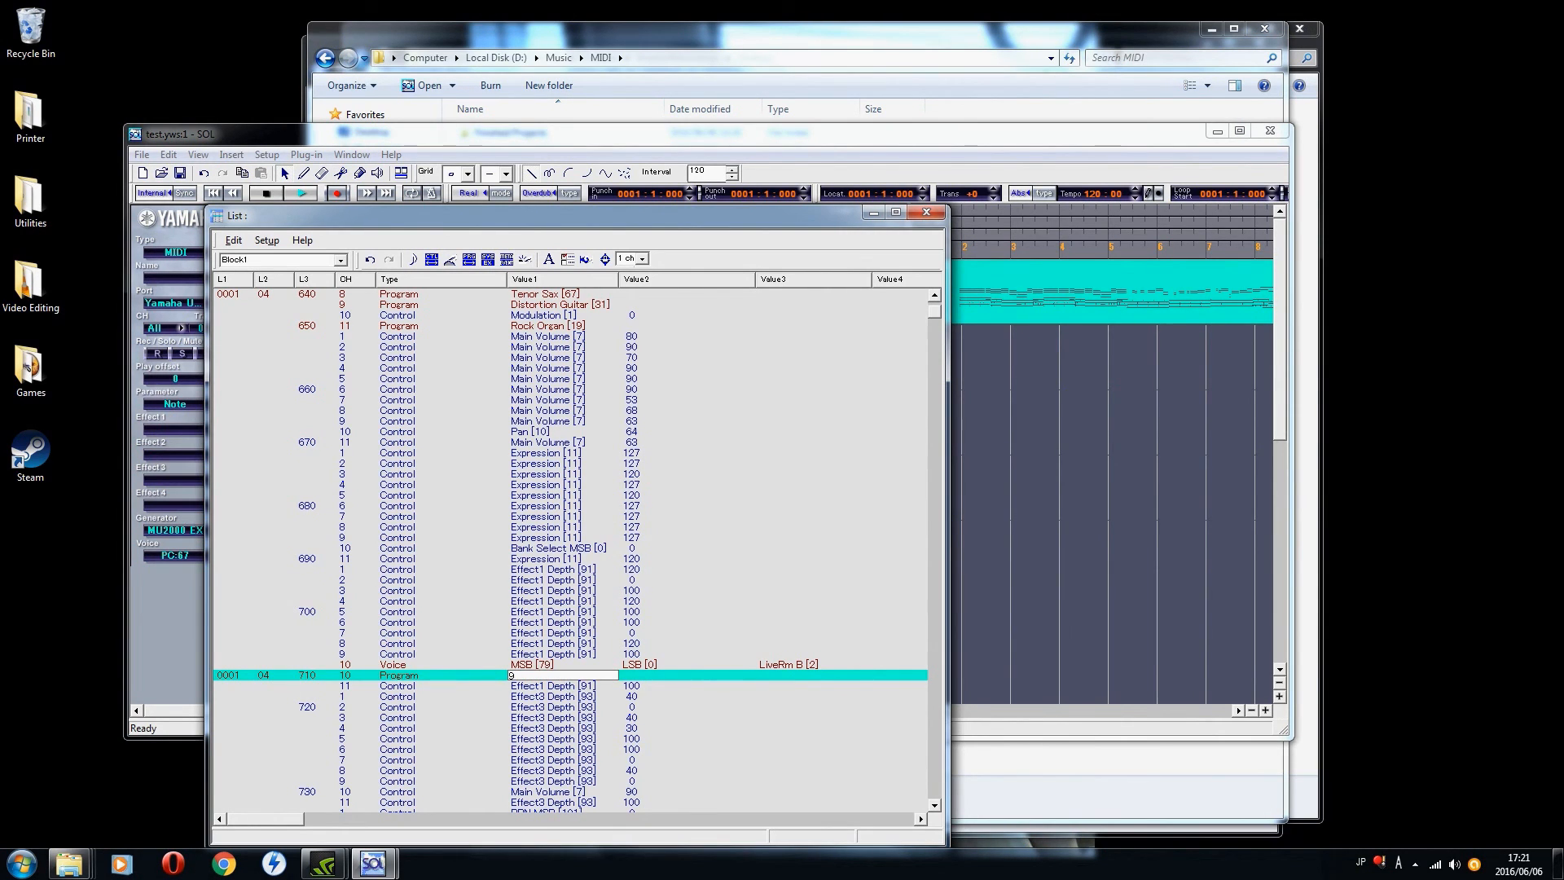
{"action": "key", "text": "Return"}
{"action": "type", "text": "6"}
{"action": "key", "text": "Return"}
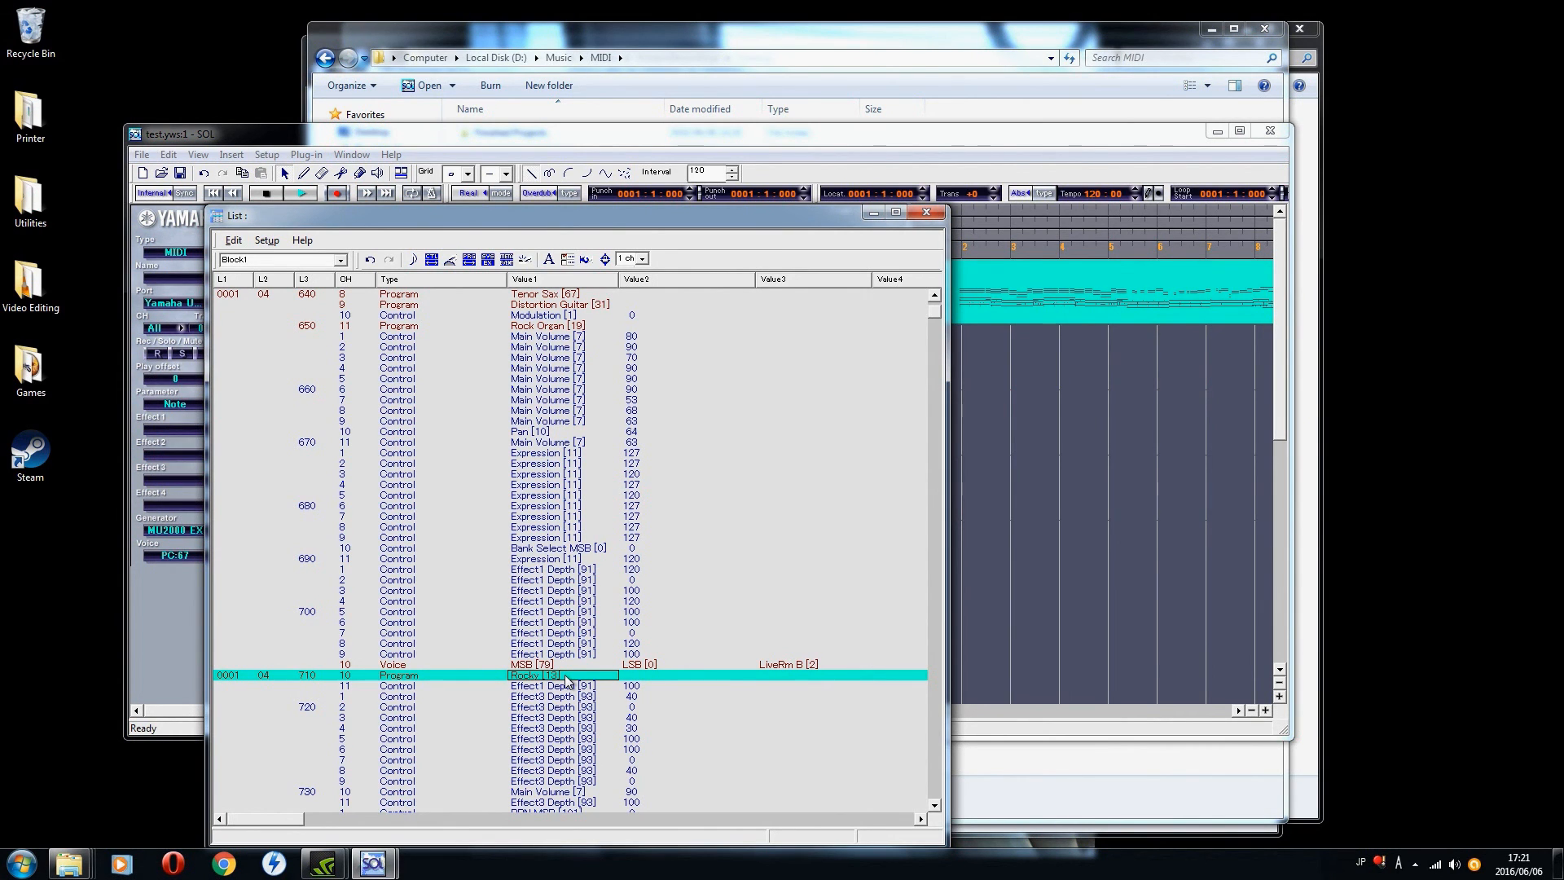
Step: Play the song with the Rocky drum kit, return to the start and reopen Block 1's event list
{"action": "left_click", "coordinate": [926, 213]}
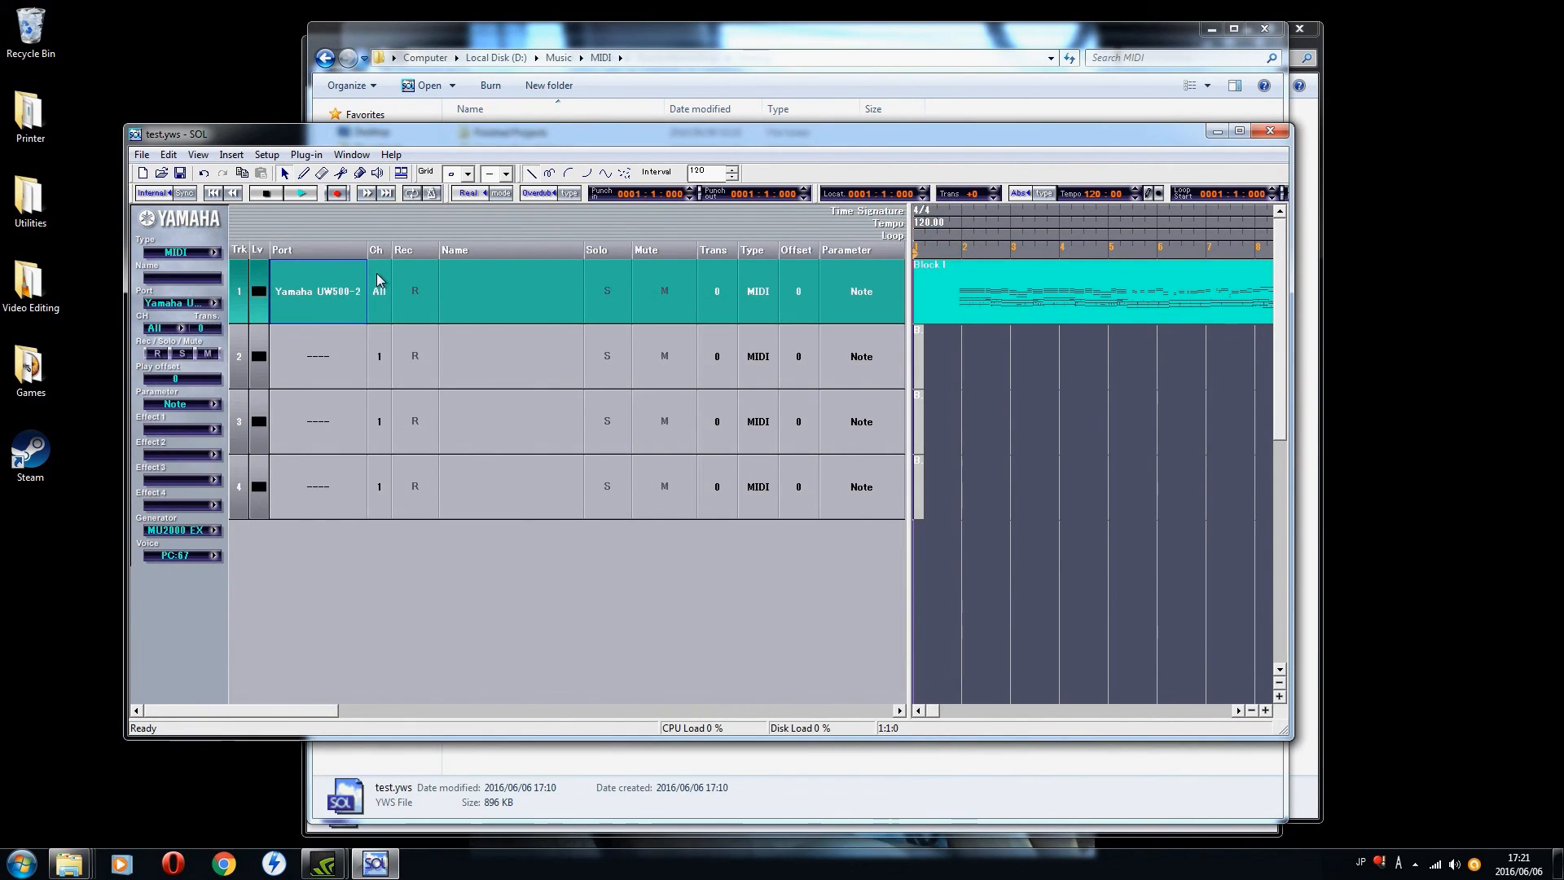
{"action": "left_click", "coordinate": [303, 194]}
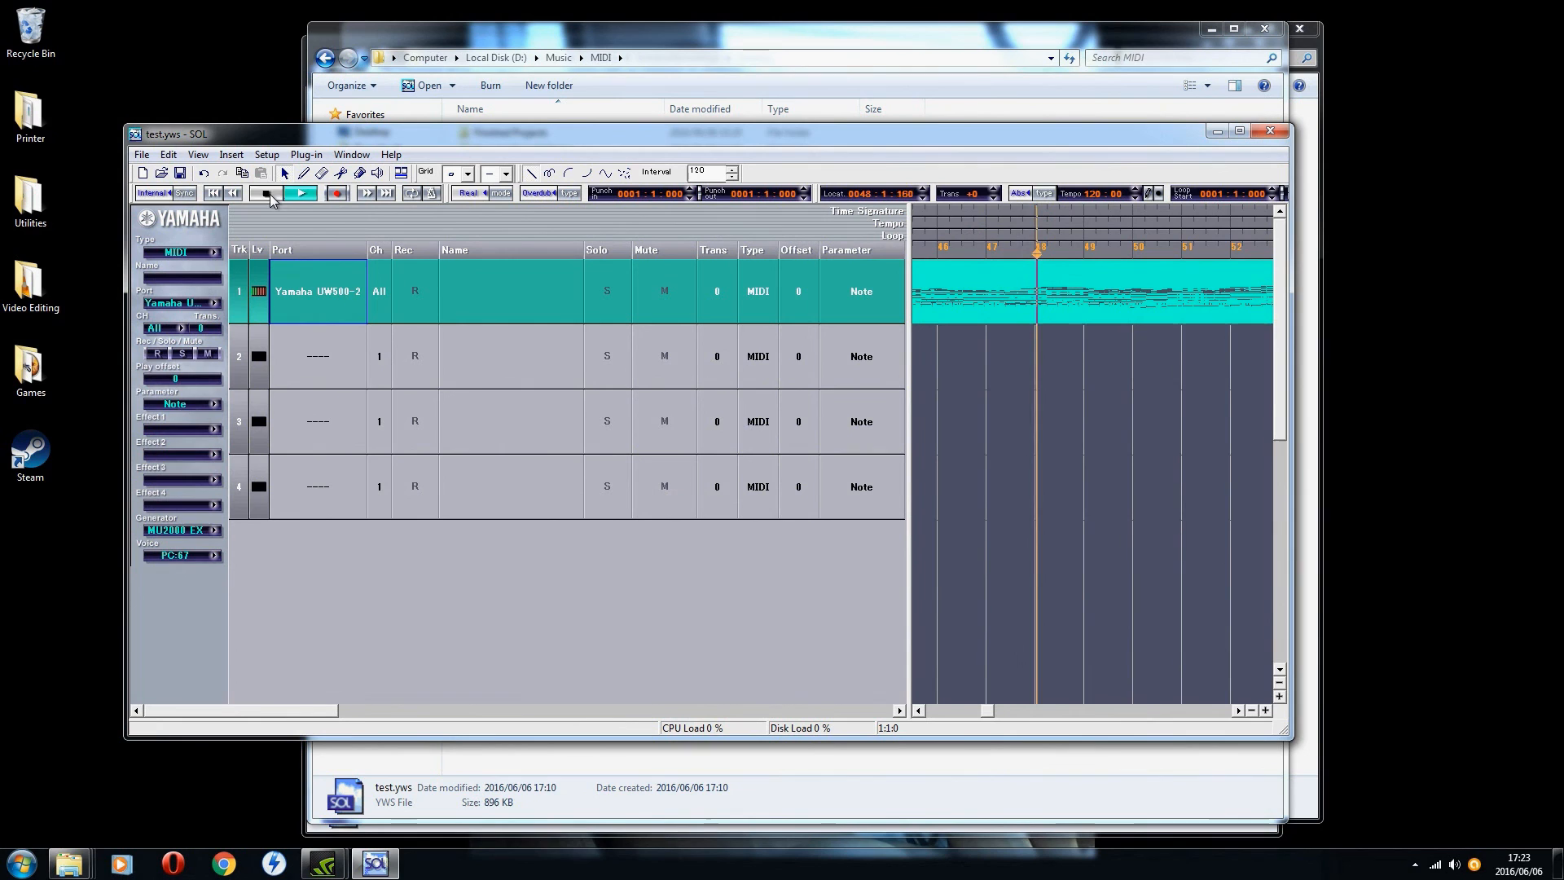
{"action": "left_click", "coordinate": [266, 193]}
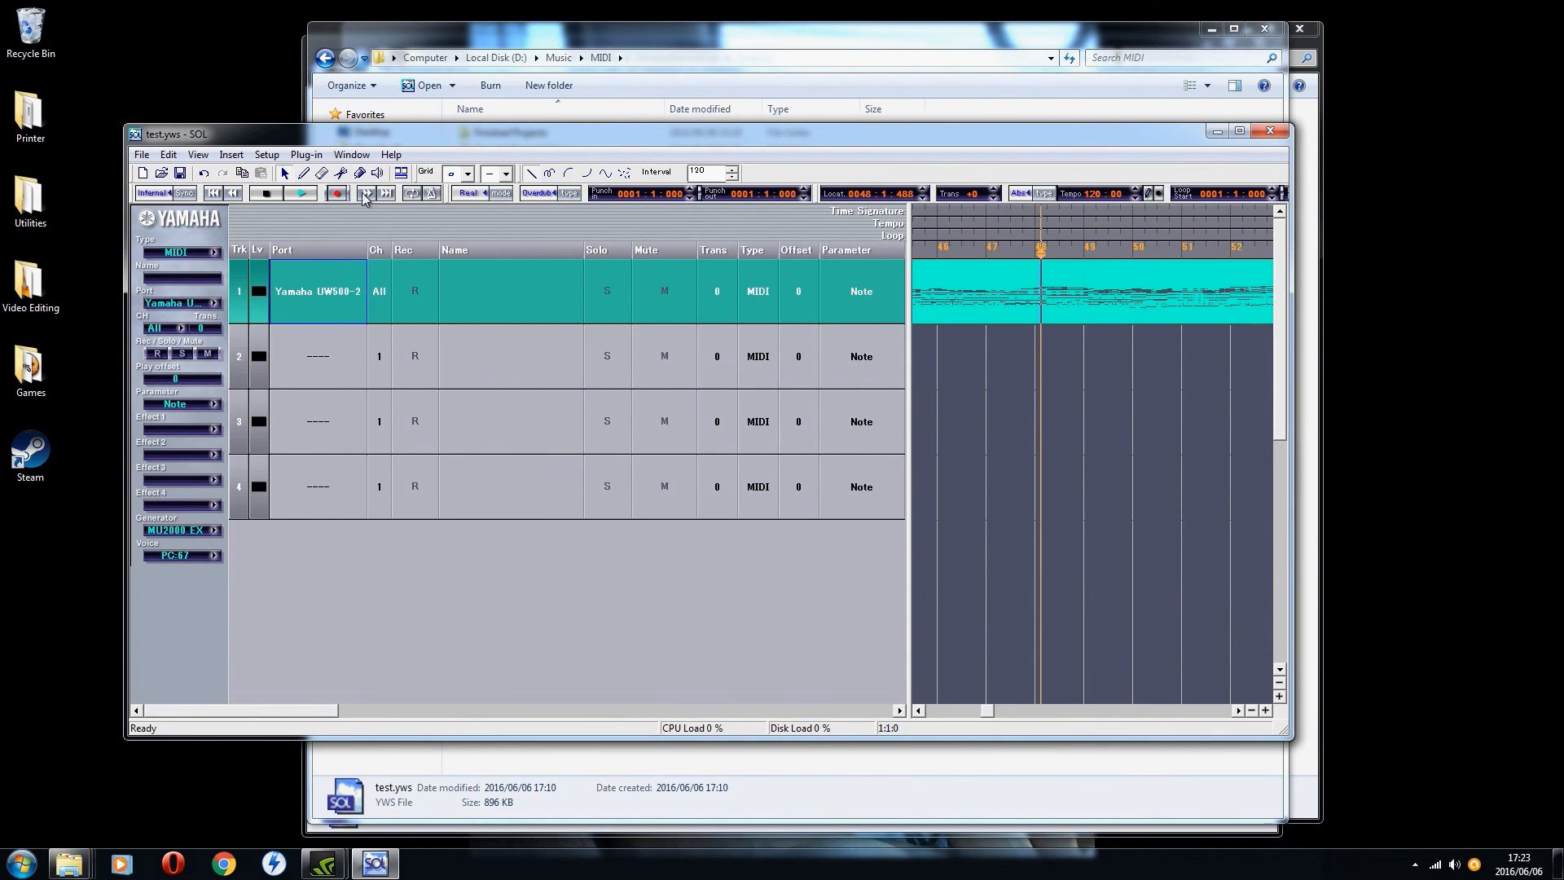
{"action": "left_click", "coordinate": [214, 193]}
{"action": "double_click", "coordinate": [956, 301]}
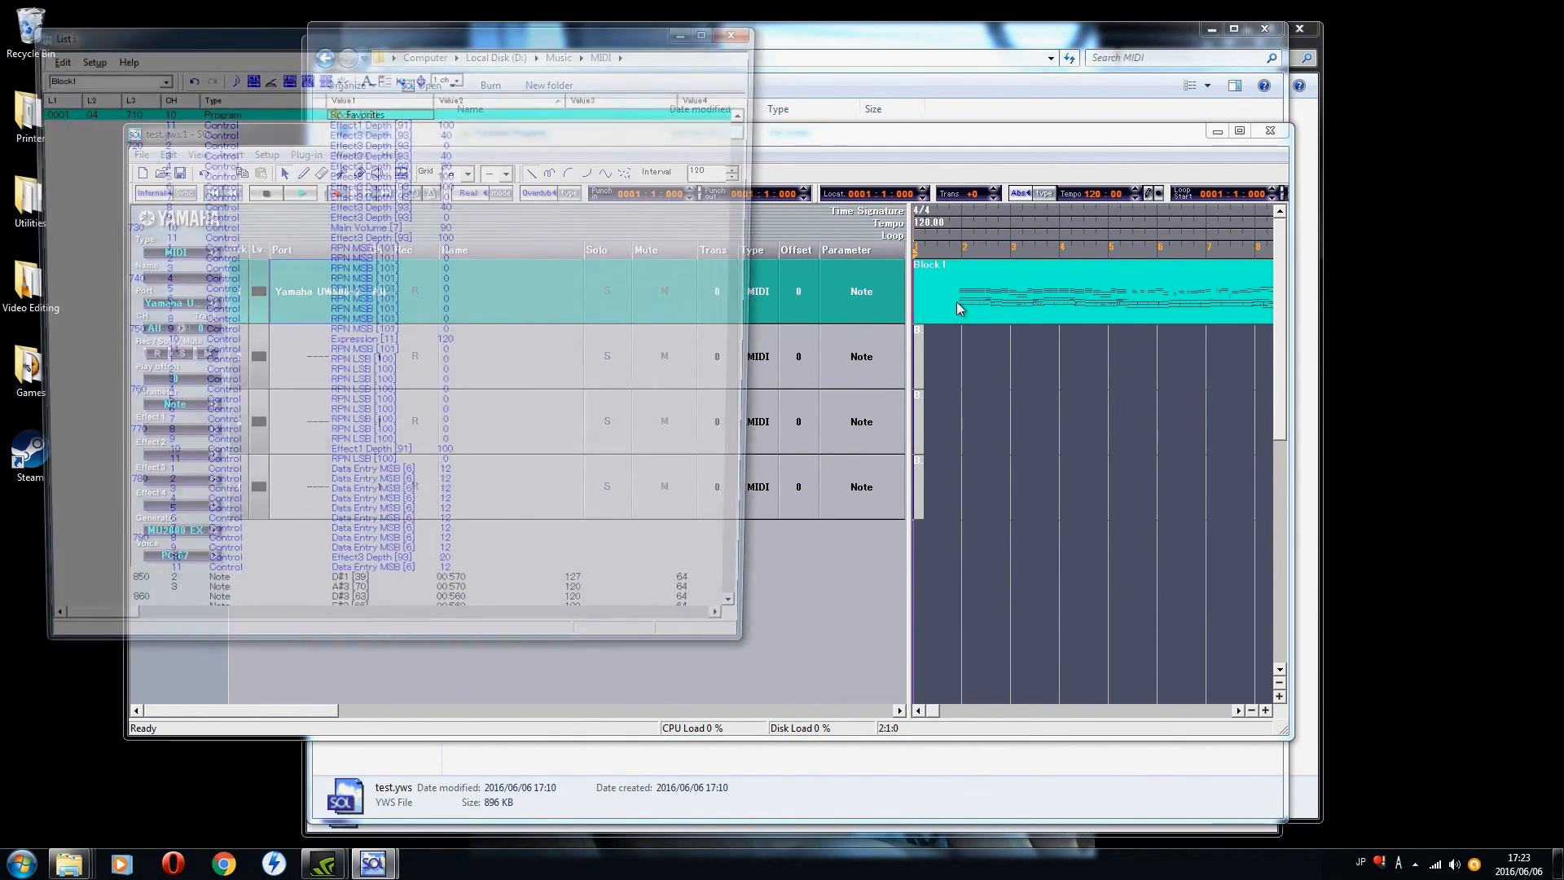
Step: Set channel 10's voice event at 0001:04:700 to the PLG150-DR drum kit DryKit B
{"action": "left_click", "coordinate": [750, 624]}
{"action": "left_click", "coordinate": [751, 624]}
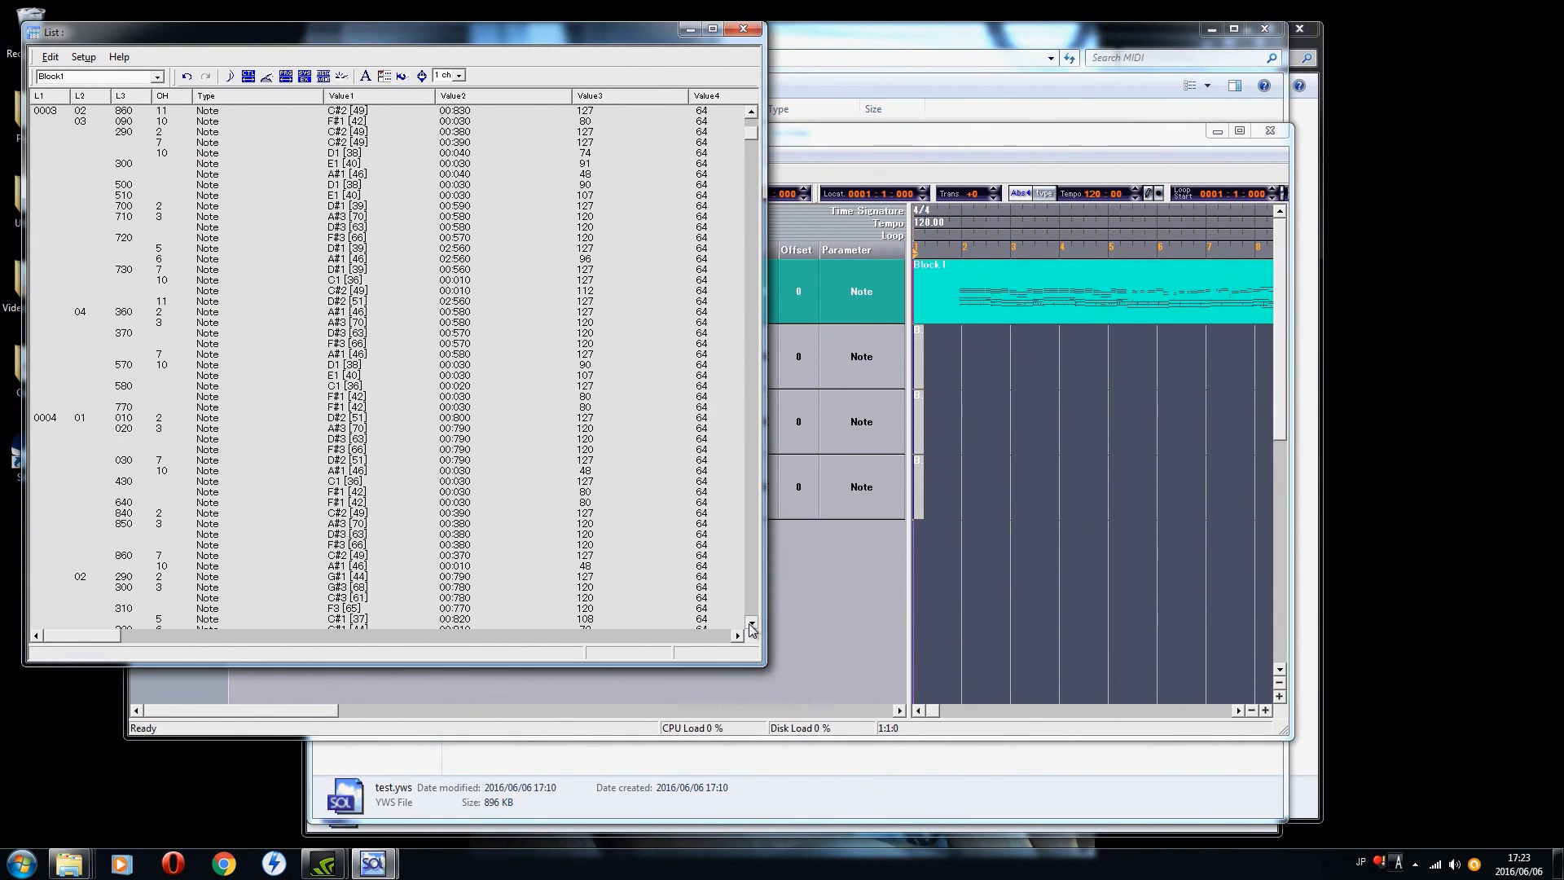
{"action": "left_click_drag", "start_coordinate": [750, 132], "coordinate": [750, 123]}
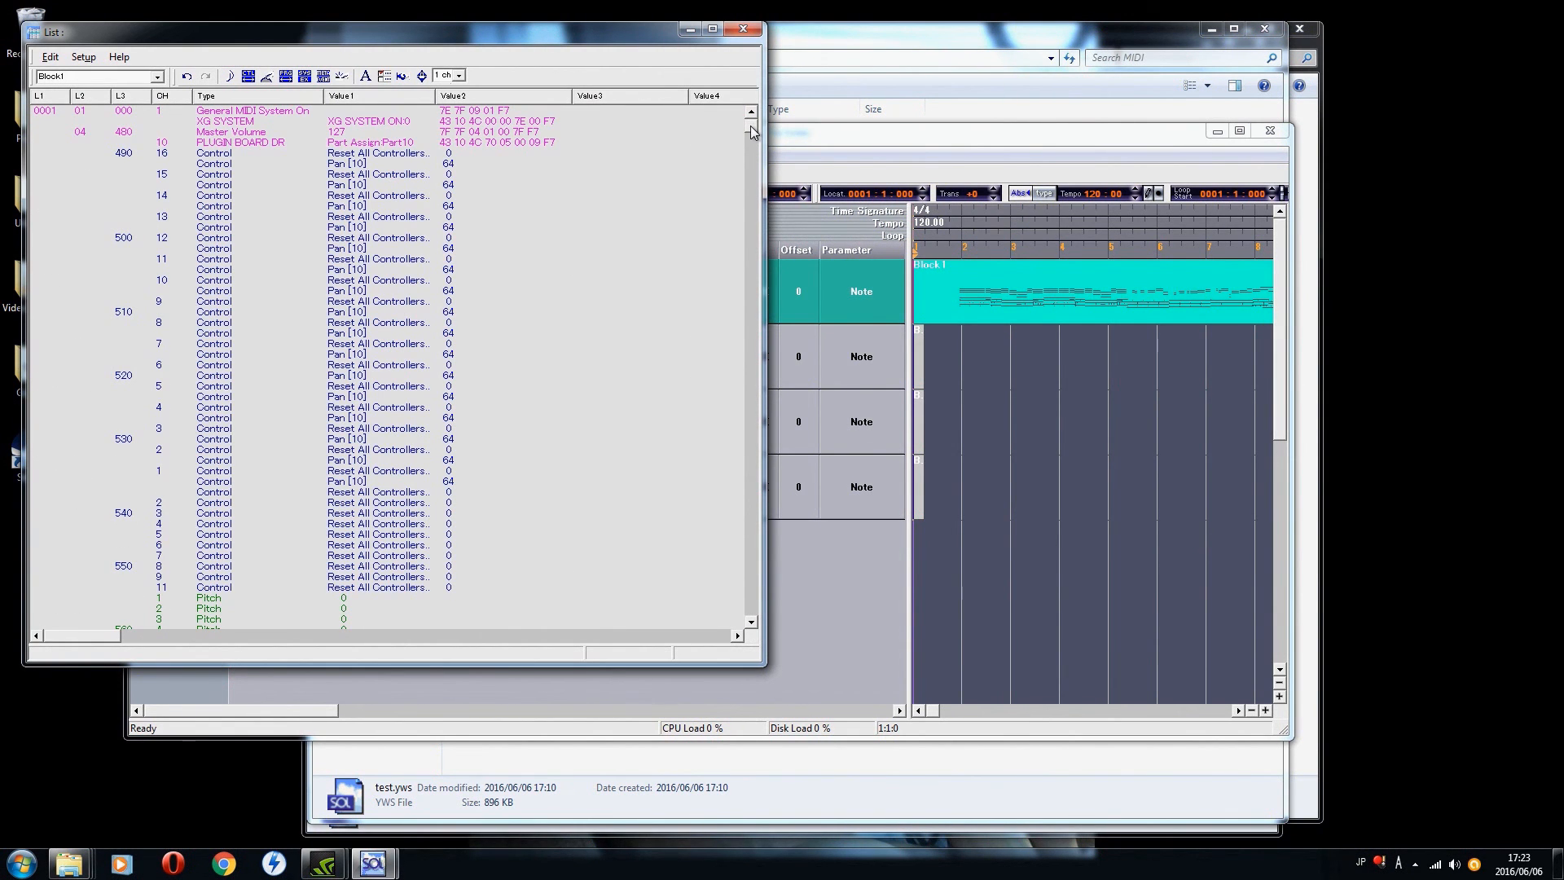
{"action": "left_click", "coordinate": [751, 624]}
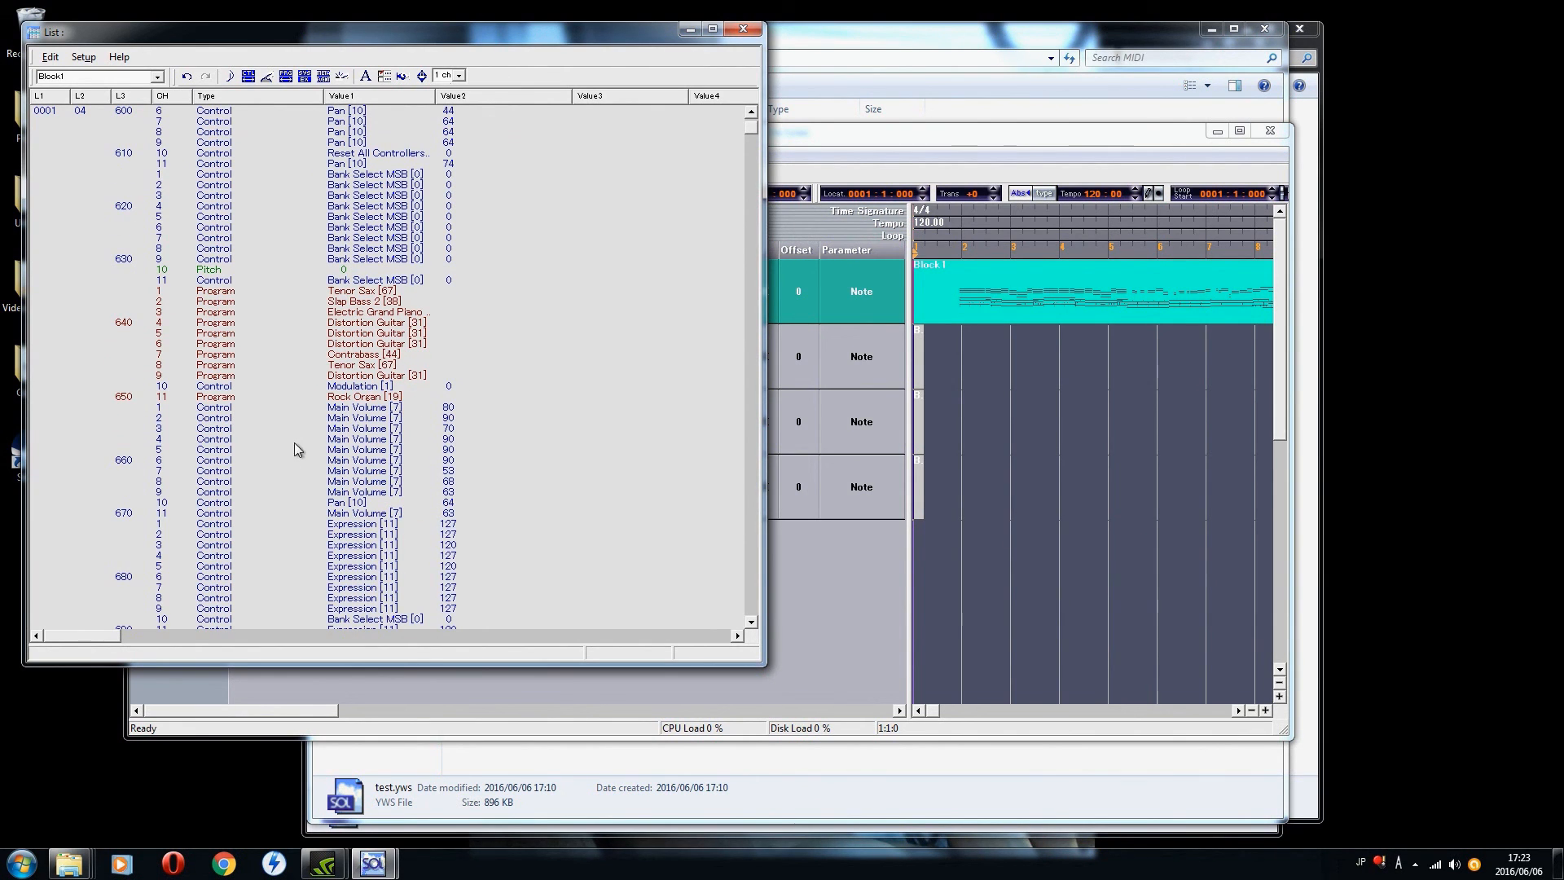
{"action": "left_click", "coordinate": [751, 624]}
{"action": "left_click", "coordinate": [365, 386]}
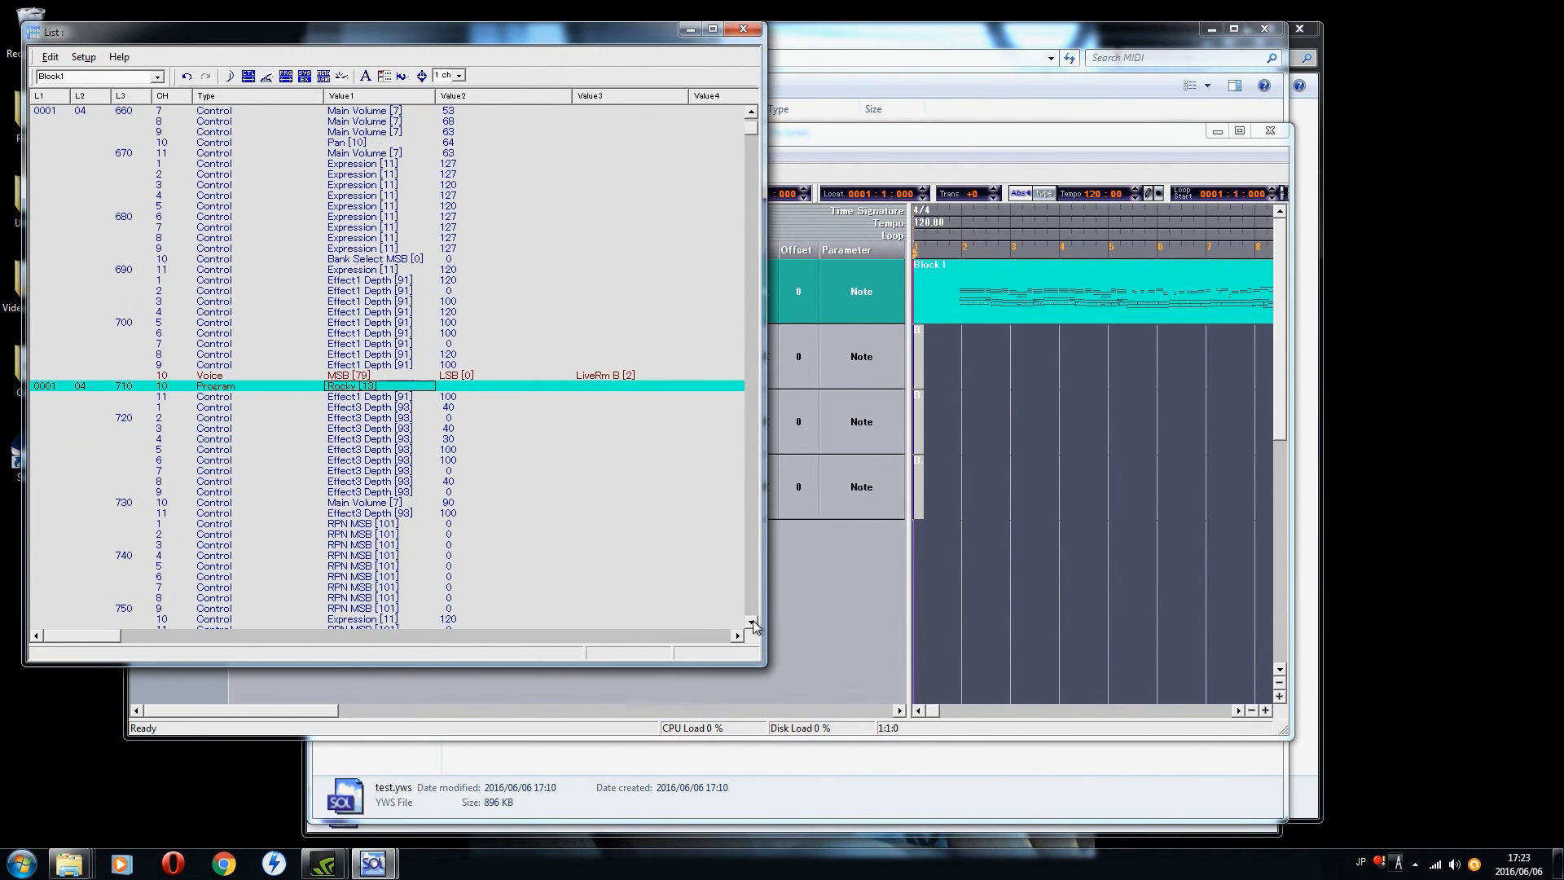
{"action": "left_click", "coordinate": [364, 386]}
{"action": "left_click", "coordinate": [518, 393]}
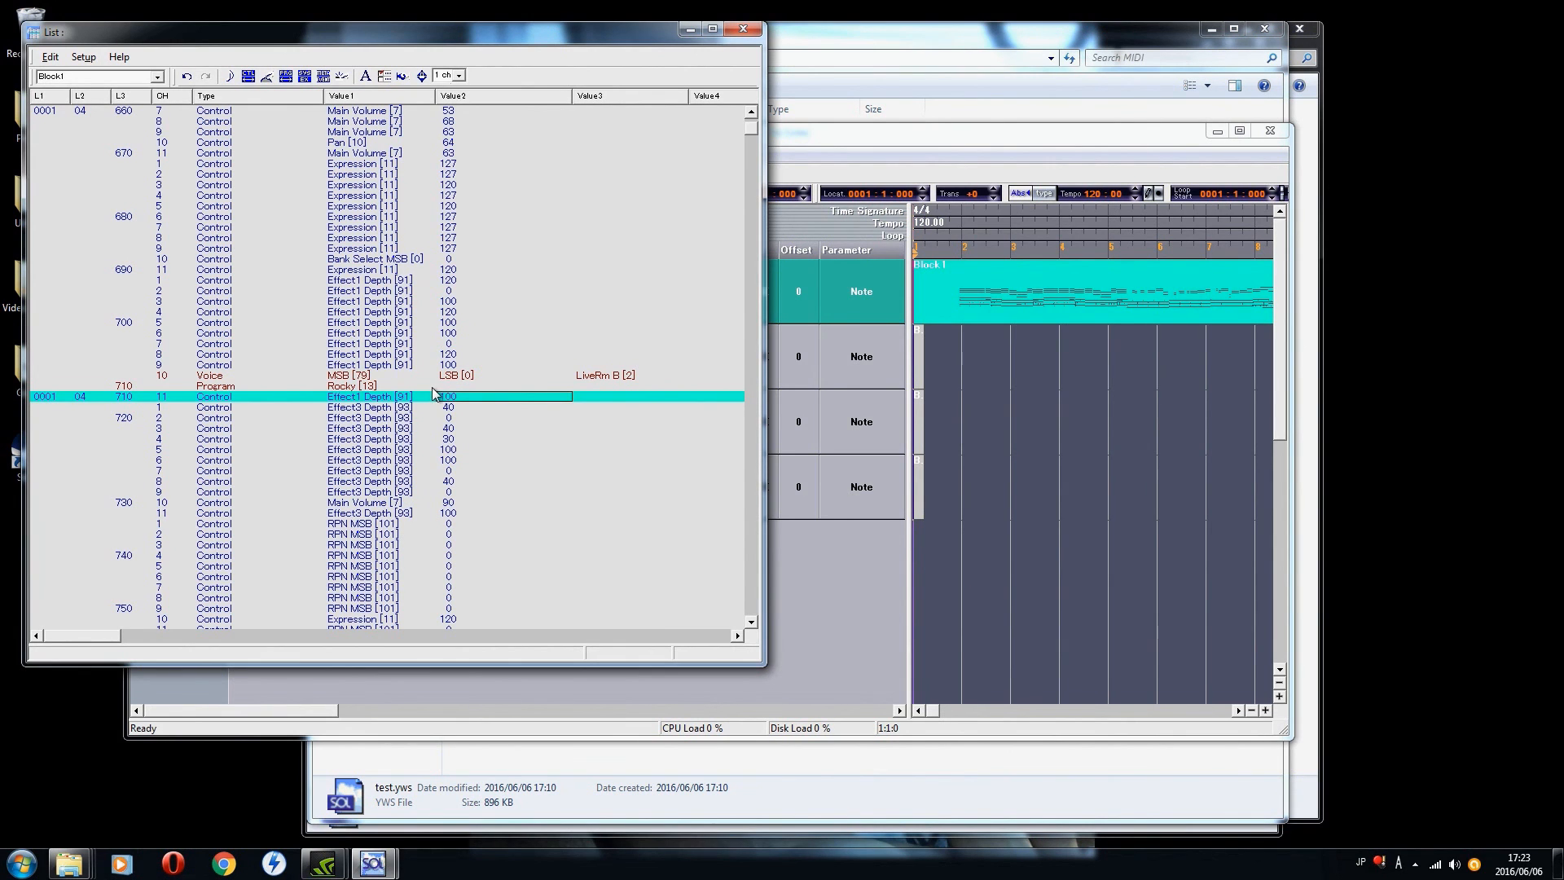
{"action": "double_click", "coordinate": [607, 374]}
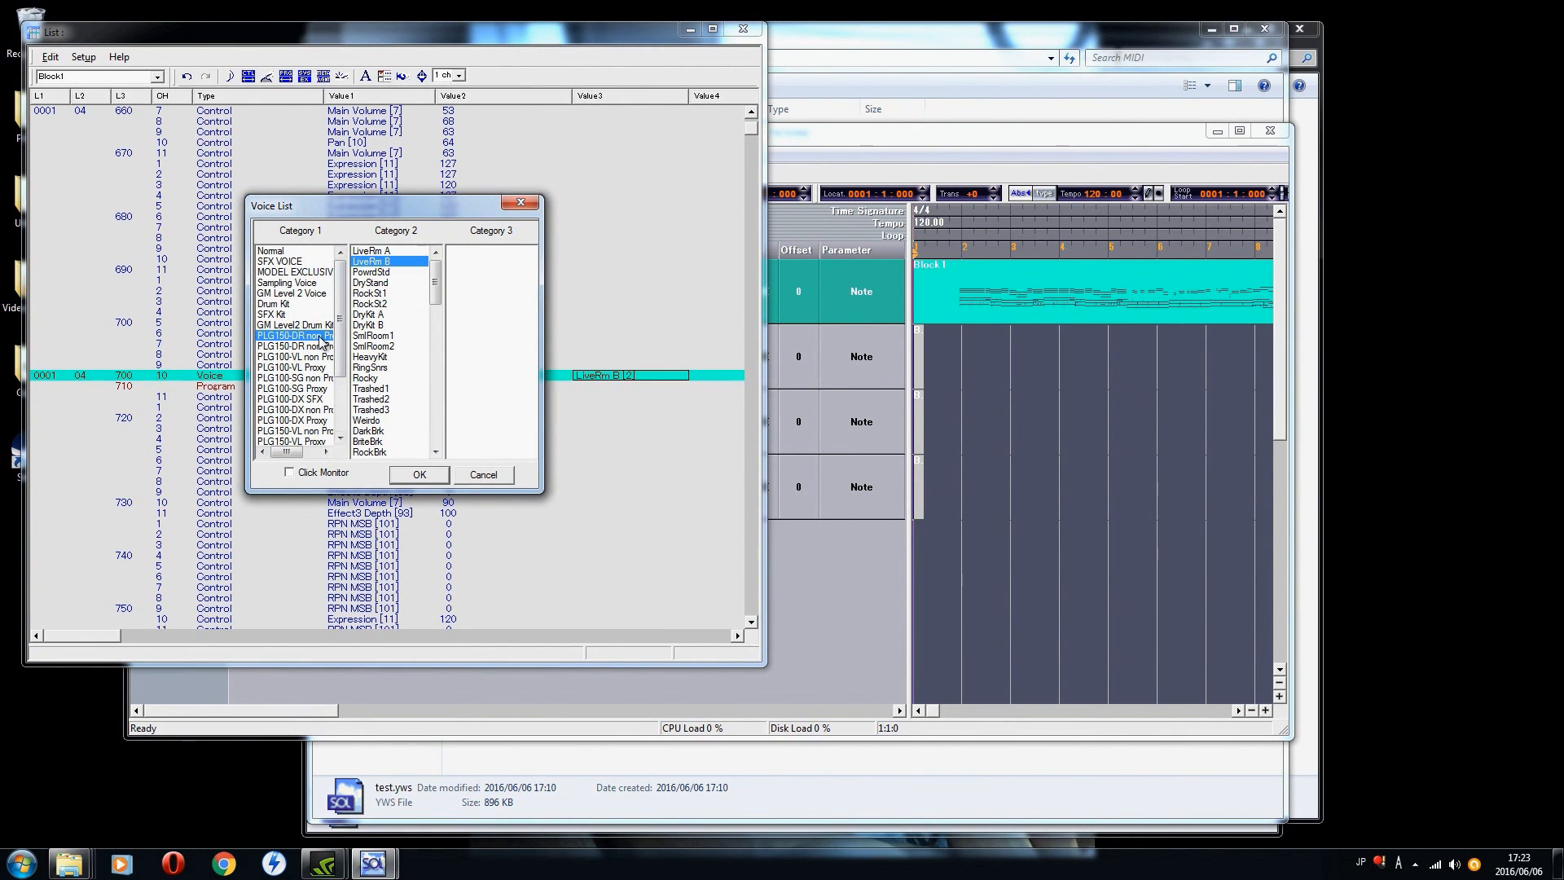
{"action": "left_click", "coordinate": [383, 326]}
{"action": "left_click", "coordinate": [420, 475]}
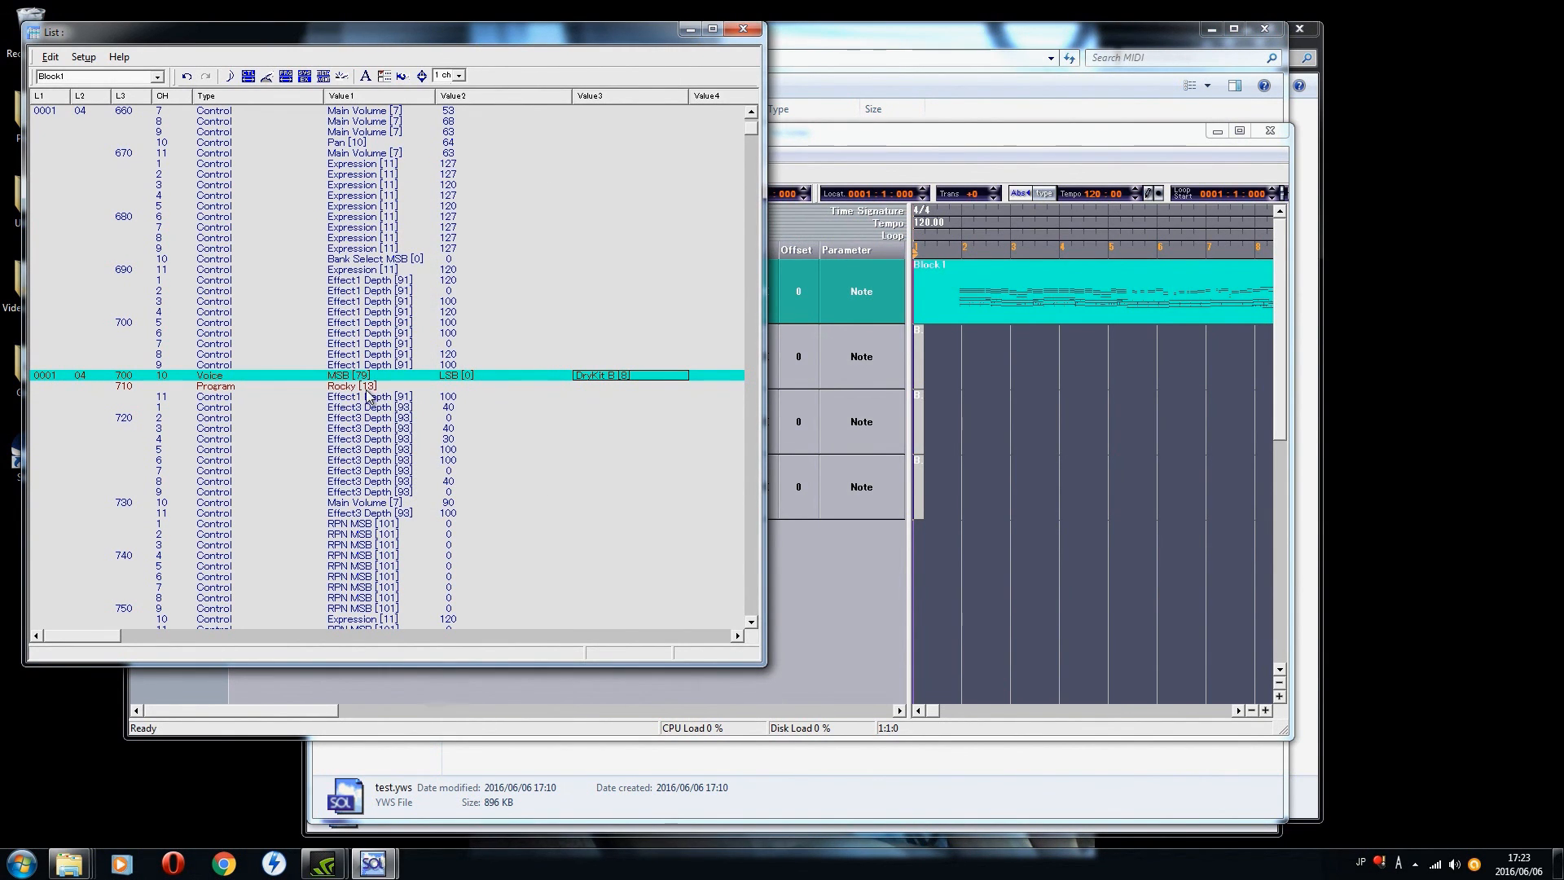
Step: Set channel 10's program change at 0001:04:710 to program 8, DryKit B, and close the event list
{"action": "double_click", "coordinate": [358, 388]}
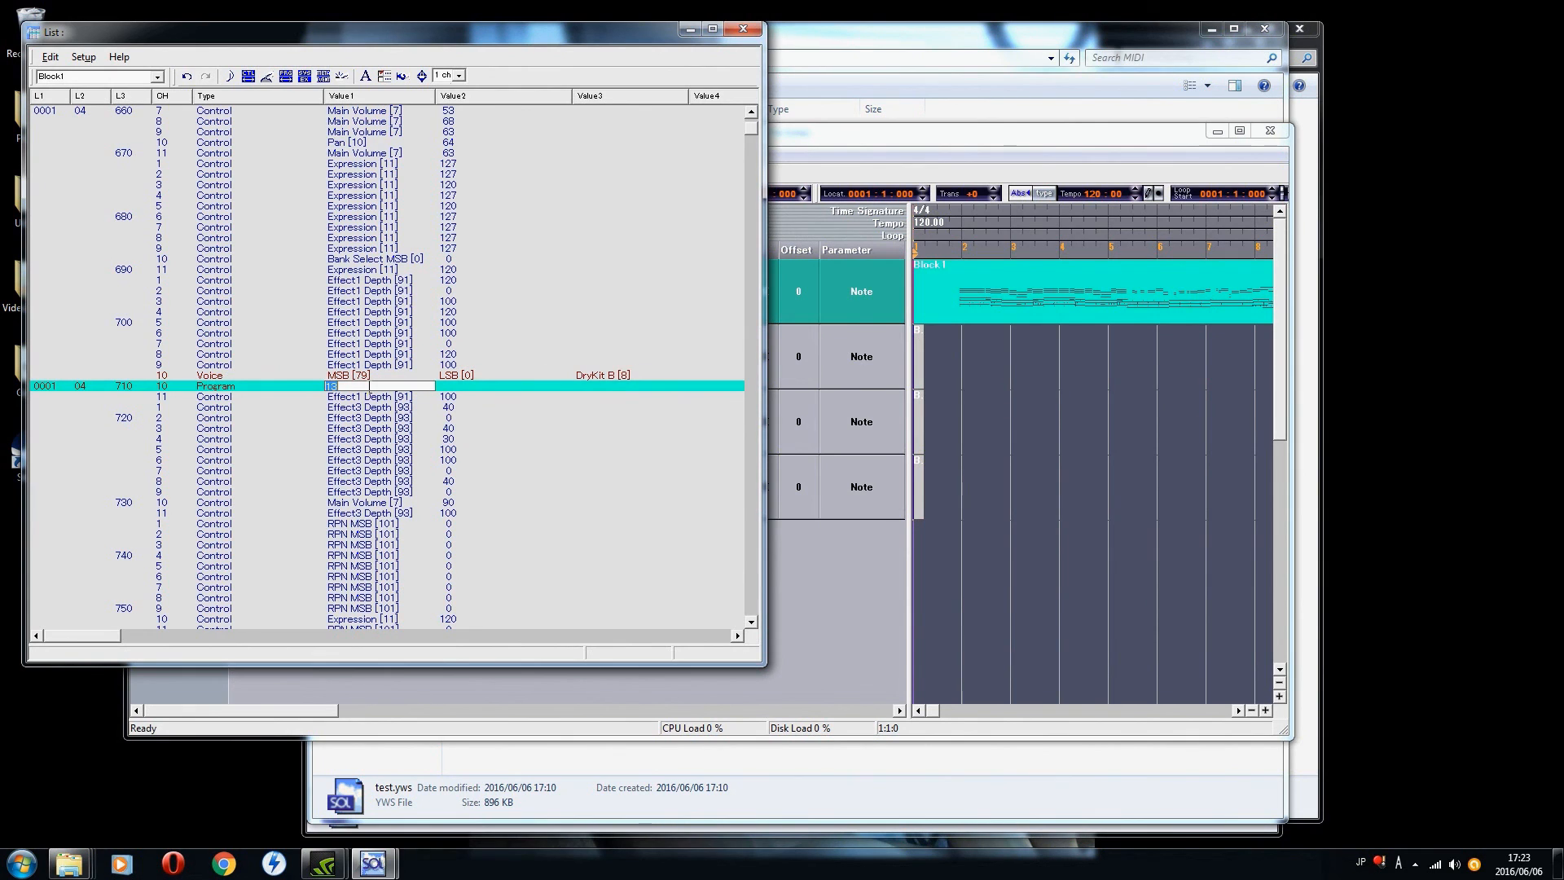
{"action": "key", "text": "Return"}
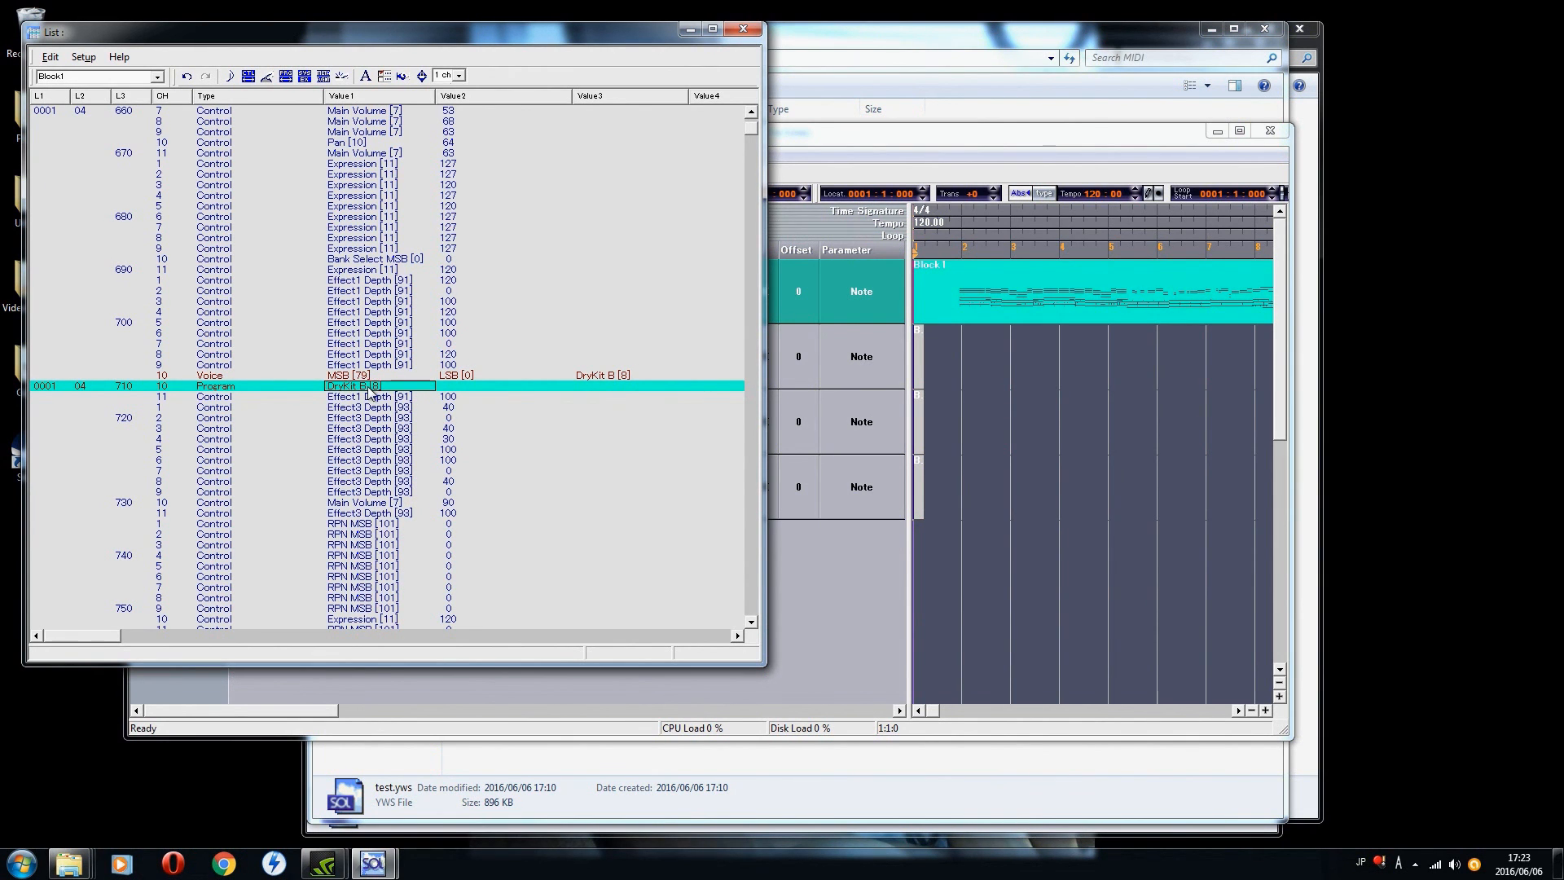
{"action": "left_click", "coordinate": [760, 32]}
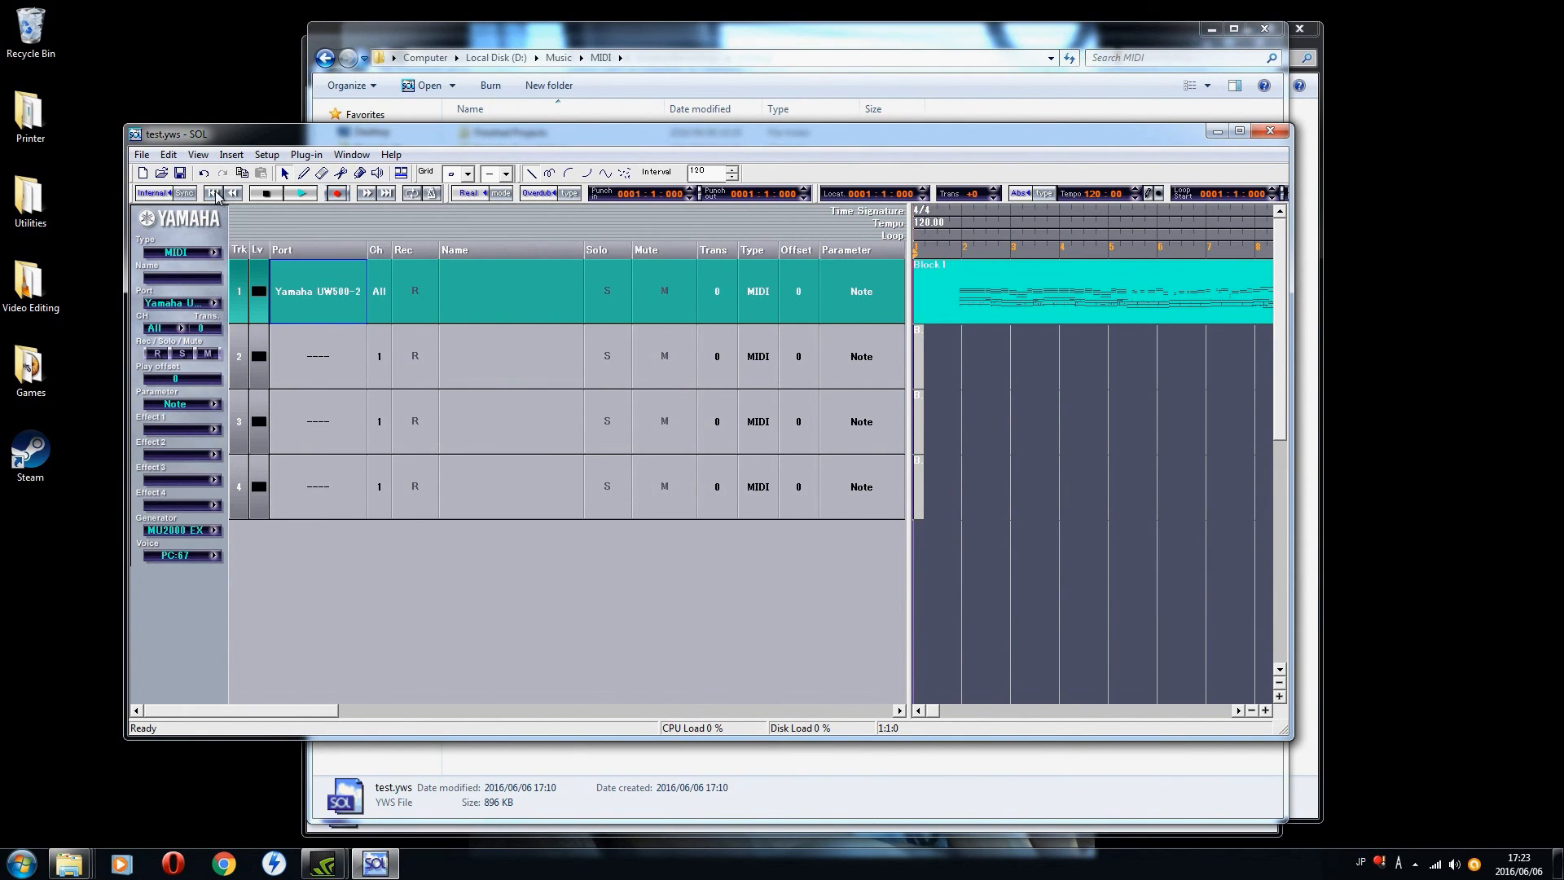
Step: Play the opening measures with the DryKit B drum kit, stop playback and return to the start
{"action": "left_click", "coordinate": [302, 193]}
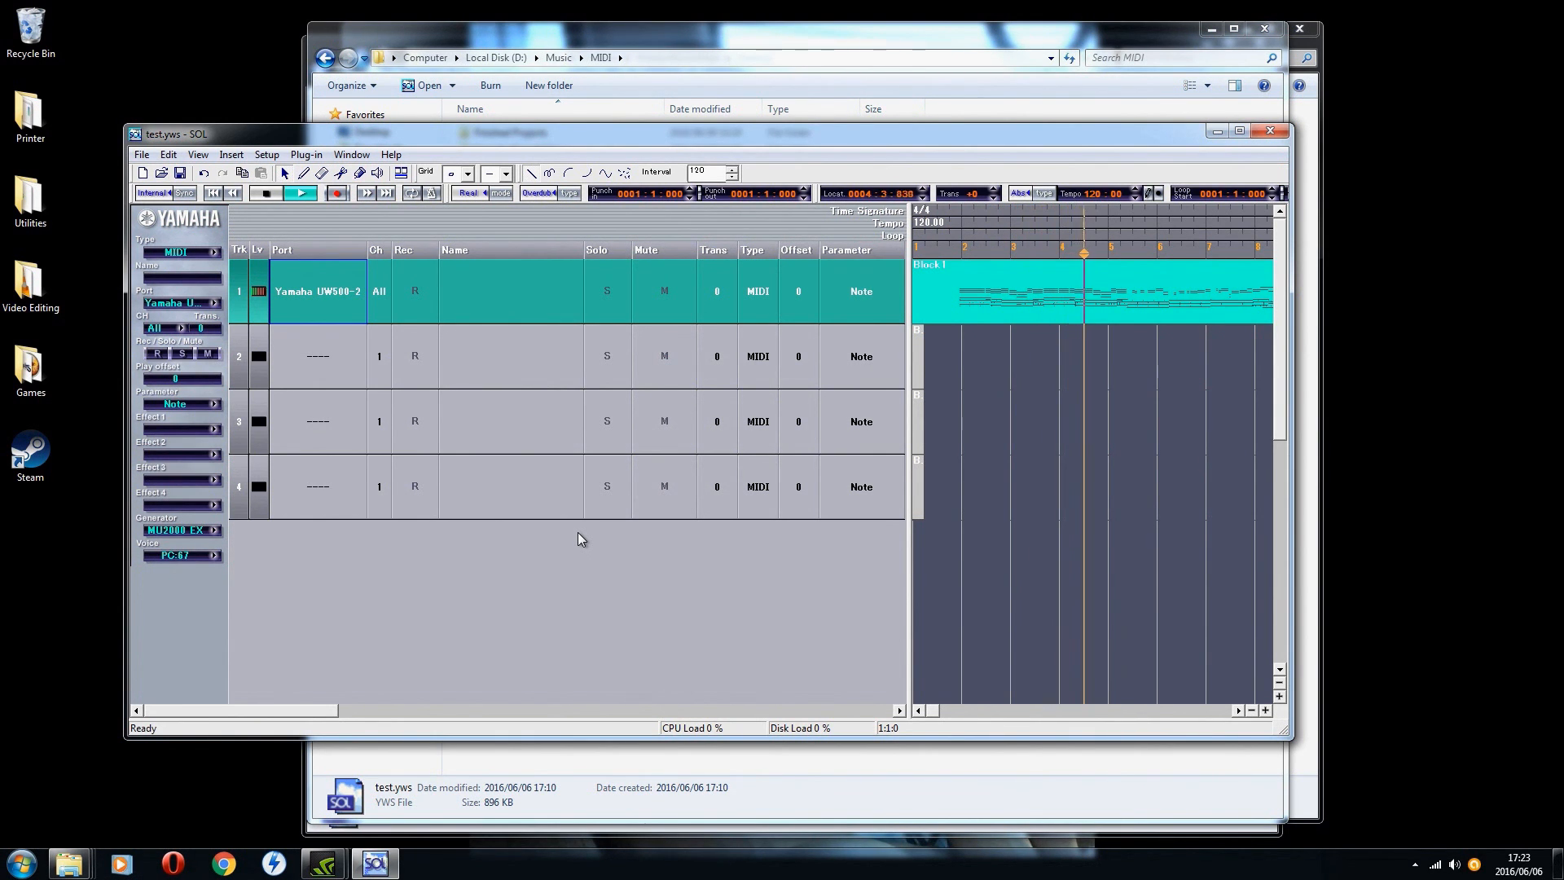
{"action": "left_click", "coordinate": [270, 197]}
{"action": "left_click", "coordinate": [213, 193]}
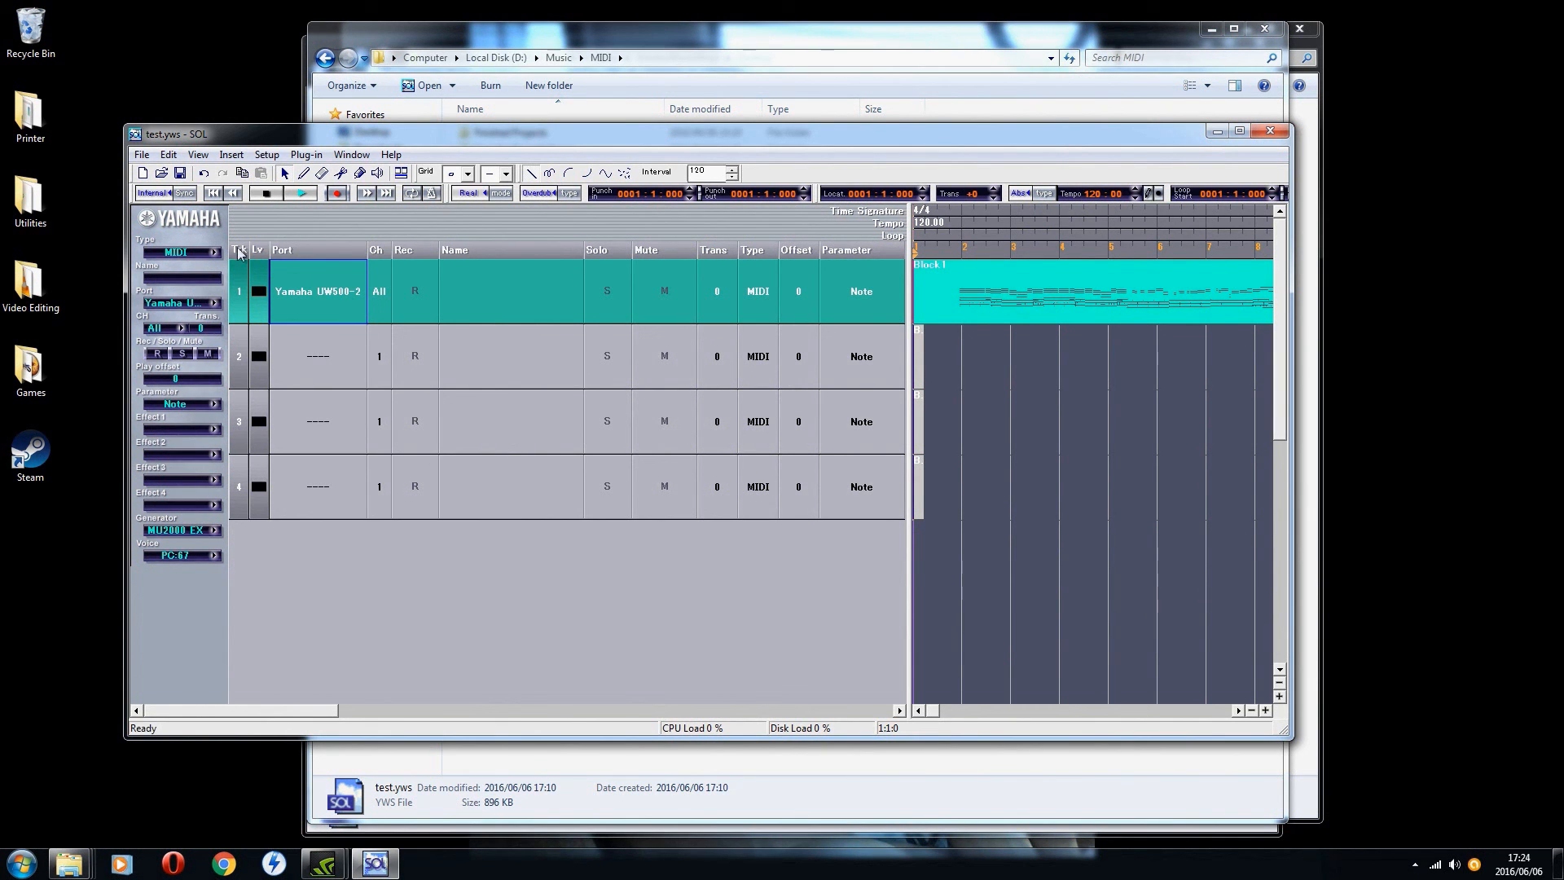
Step: Save the test.yws project and start saving a copy with SMF format0 file (*.mid) as its type
{"action": "left_click", "coordinate": [142, 157]}
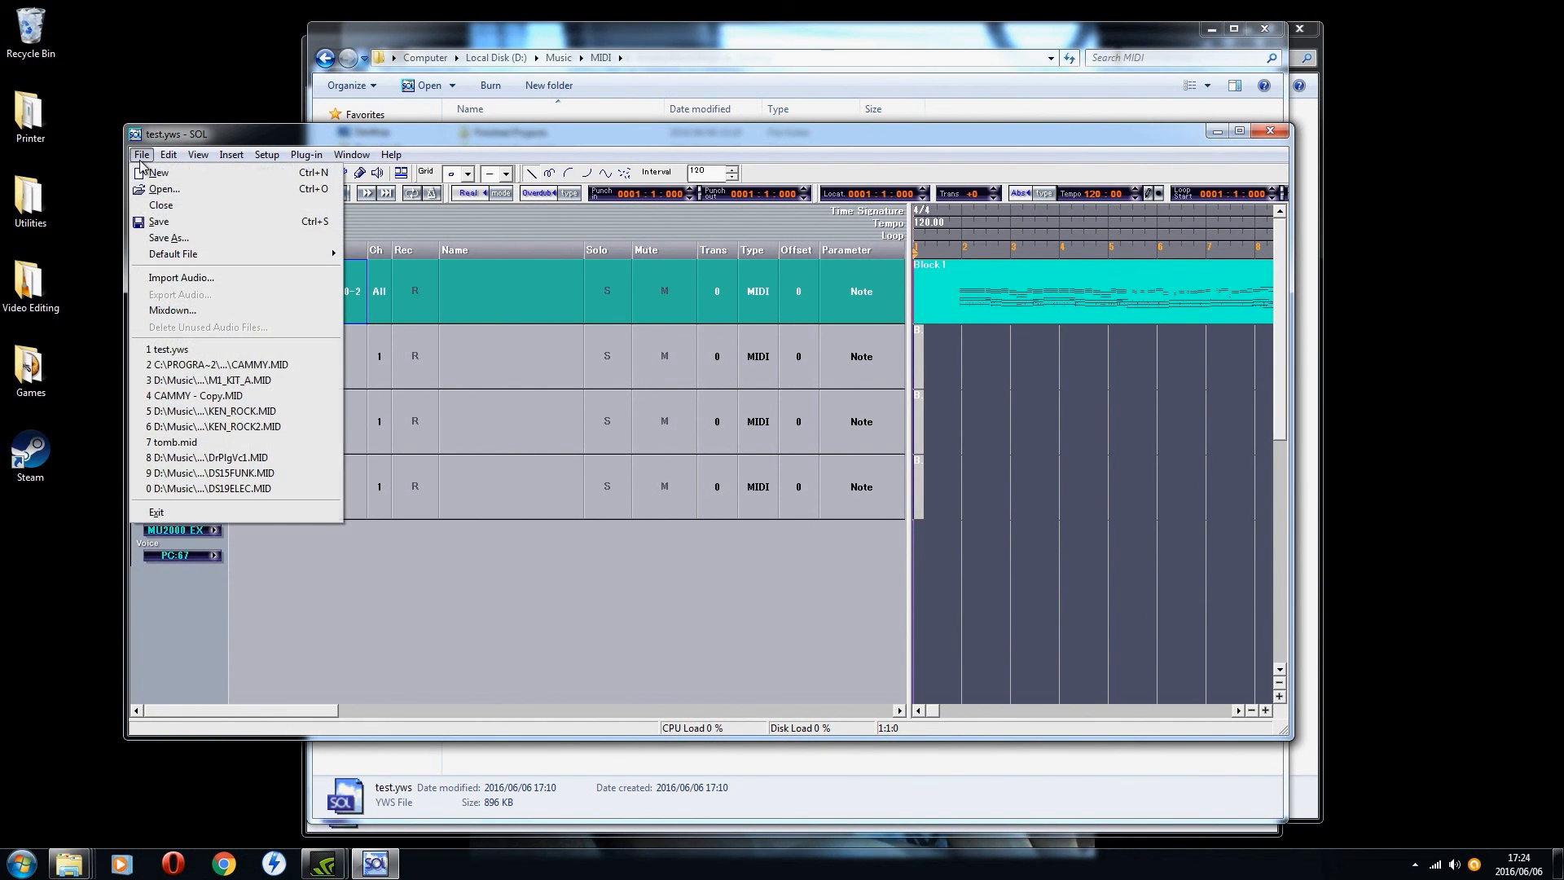
{"action": "left_click", "coordinate": [200, 222]}
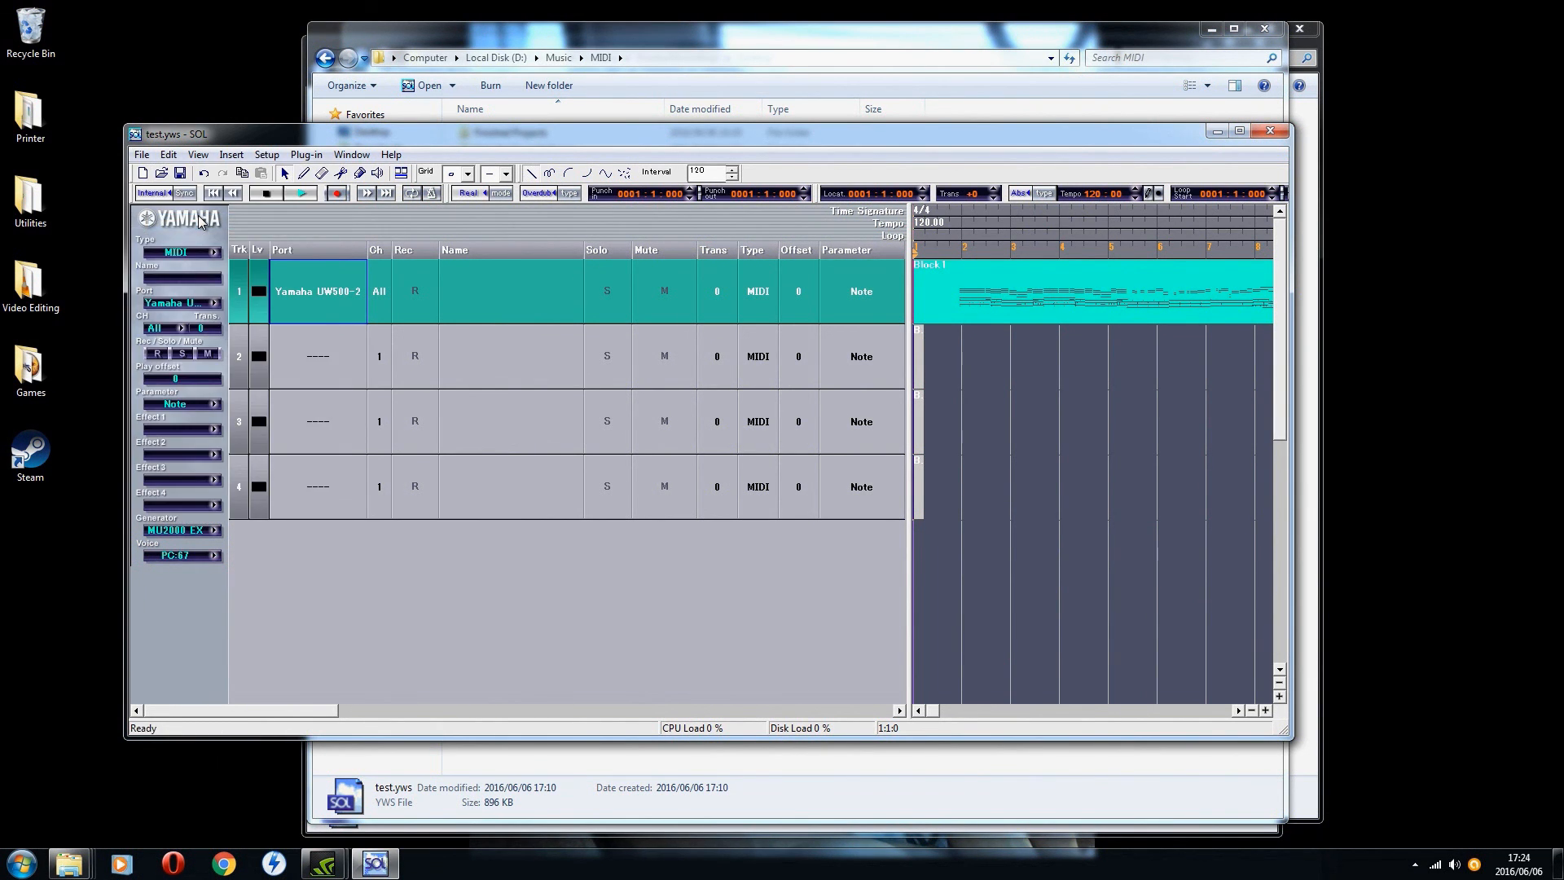
{"action": "left_click", "coordinate": [142, 154]}
{"action": "left_click", "coordinate": [155, 234]}
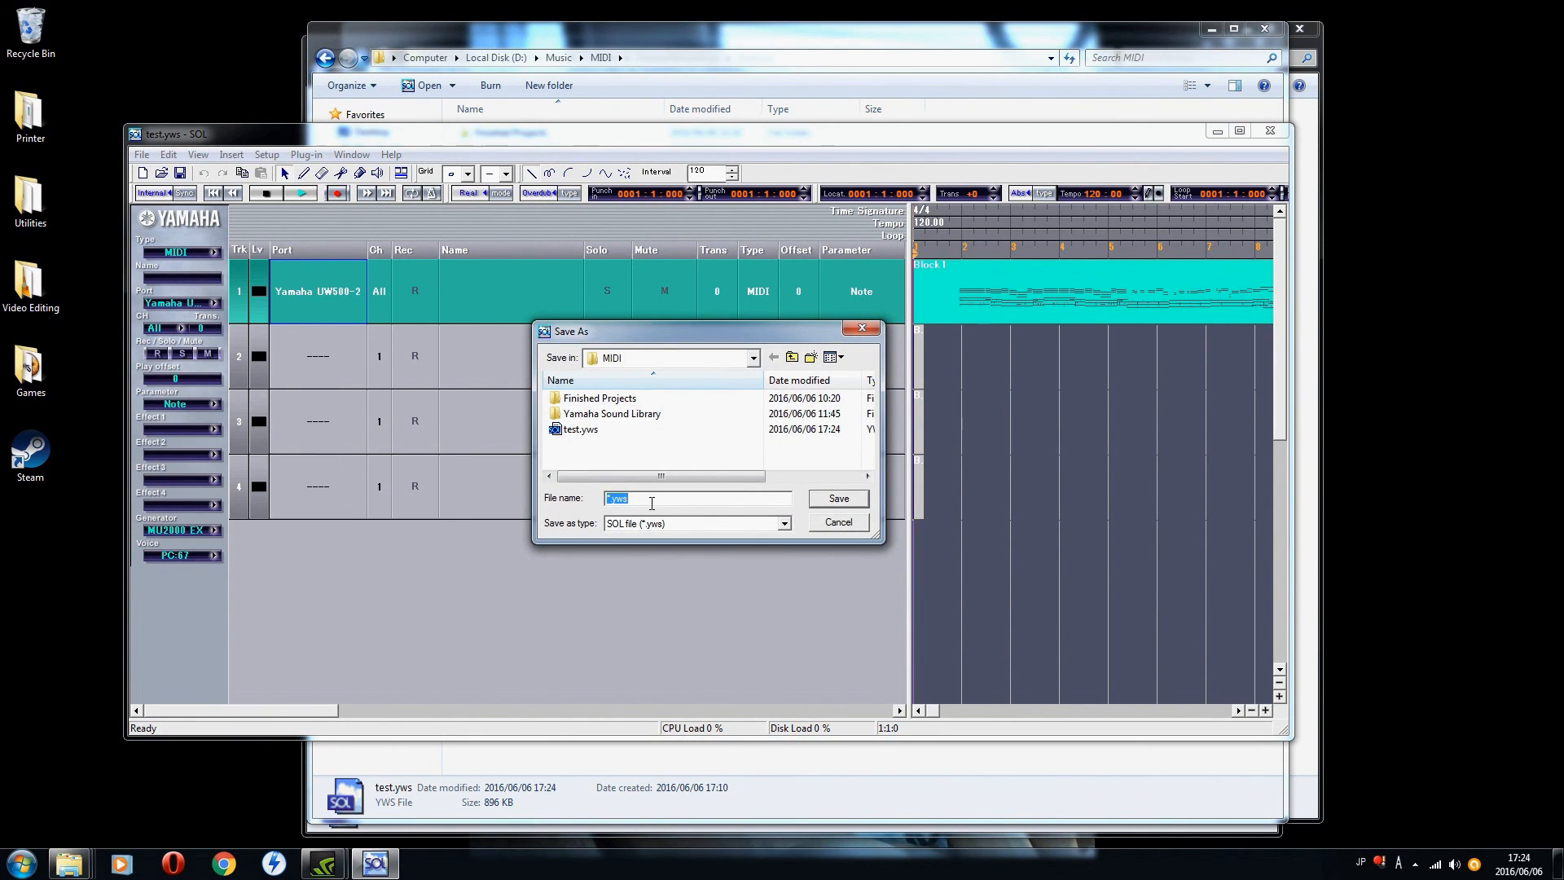
{"action": "left_click", "coordinate": [783, 524]}
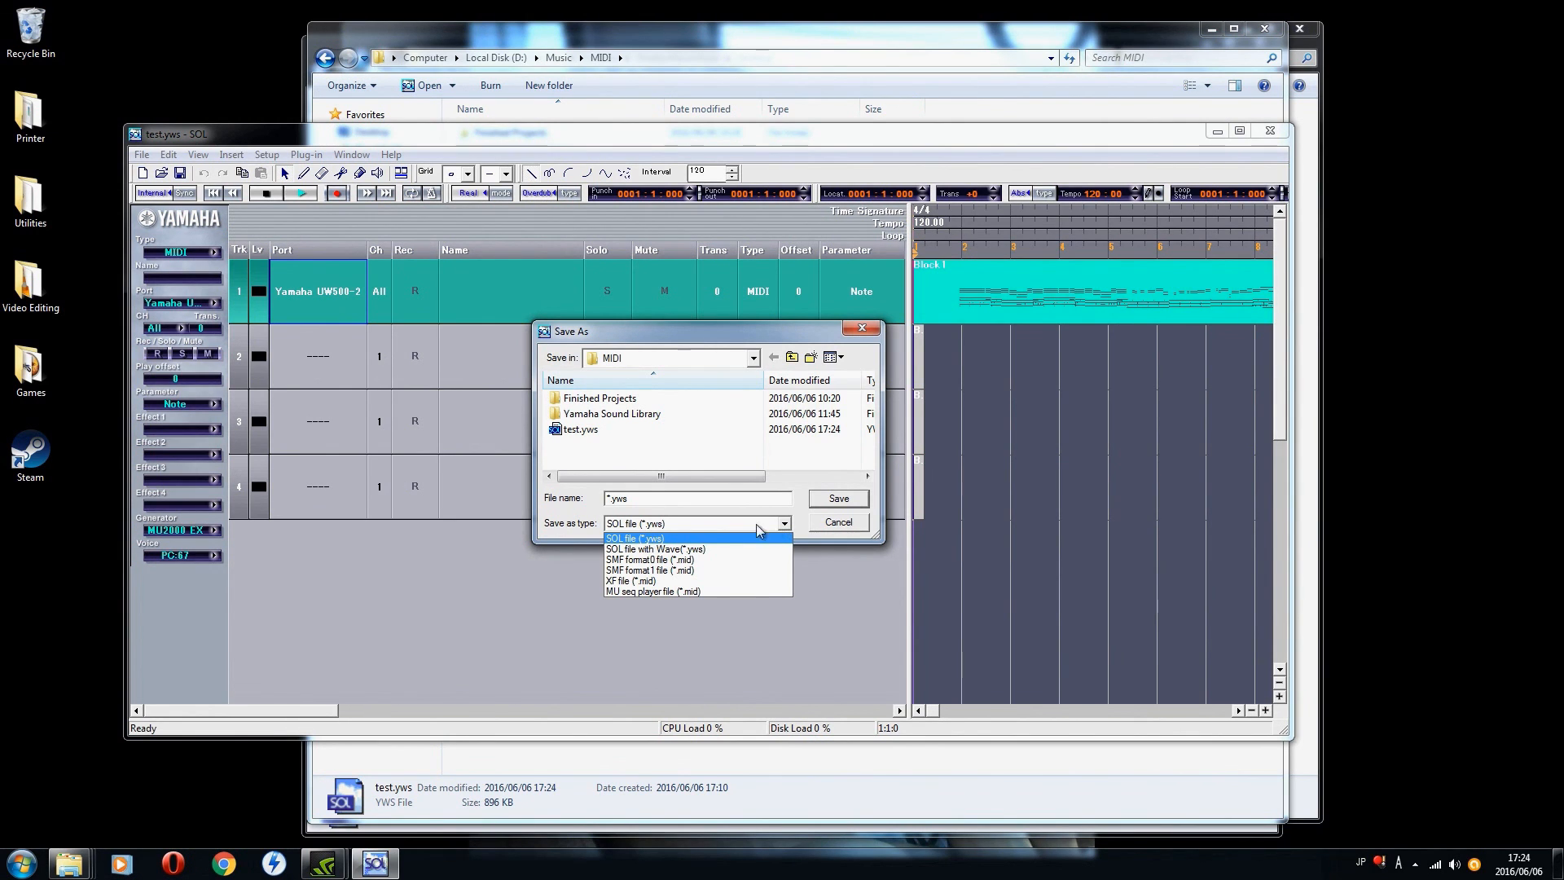
{"action": "left_click", "coordinate": [683, 560]}
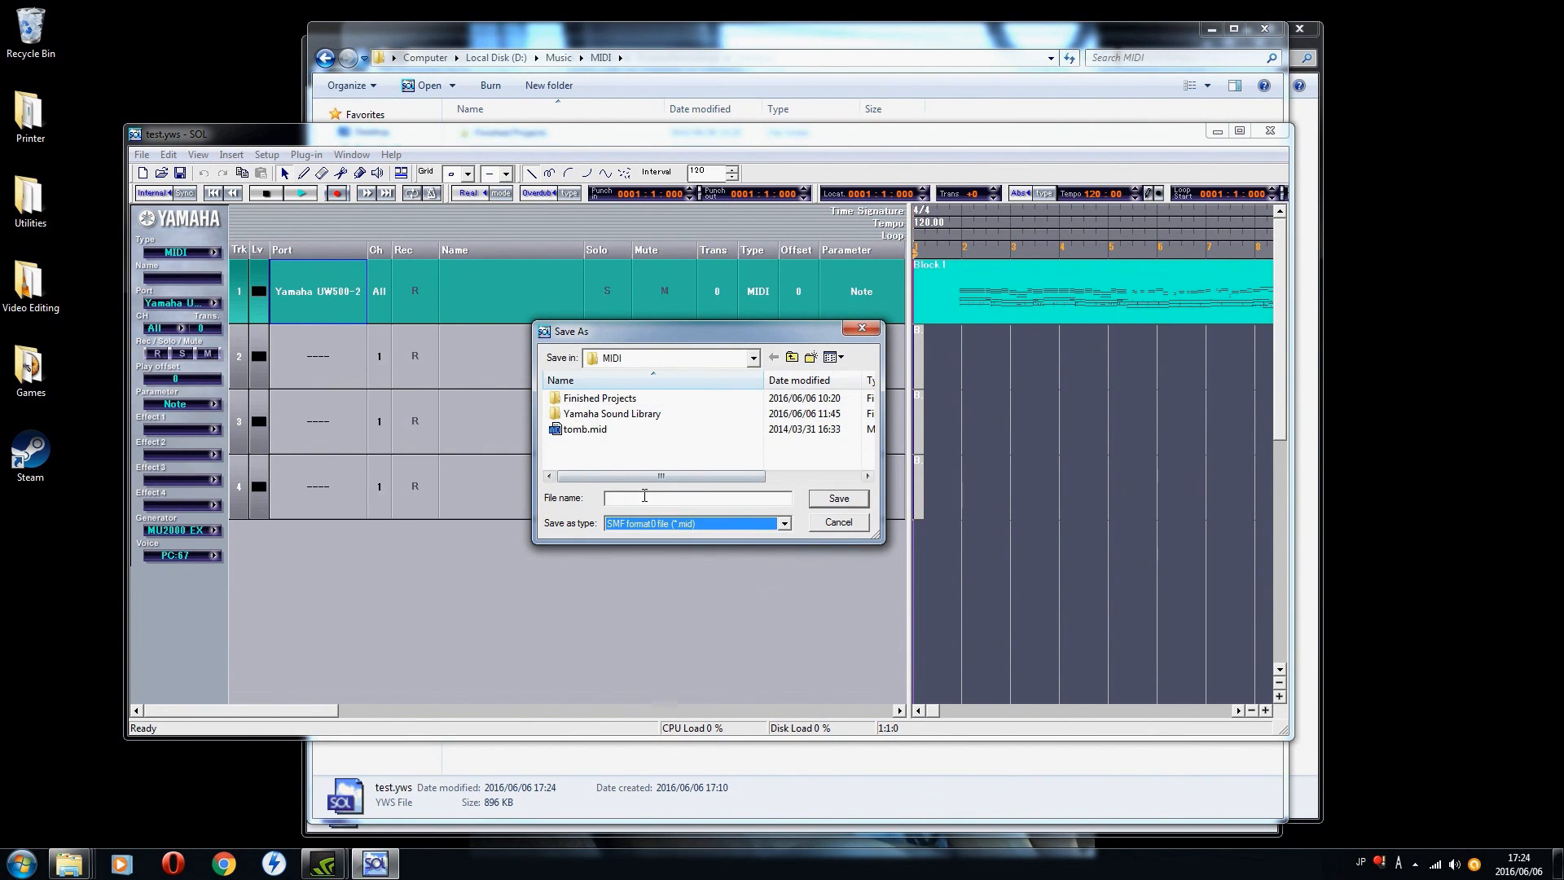
Step: Save the MIDI copy as cammy_dryb in the Finished Projects folder and close SOL
{"action": "double_click", "coordinate": [610, 399]}
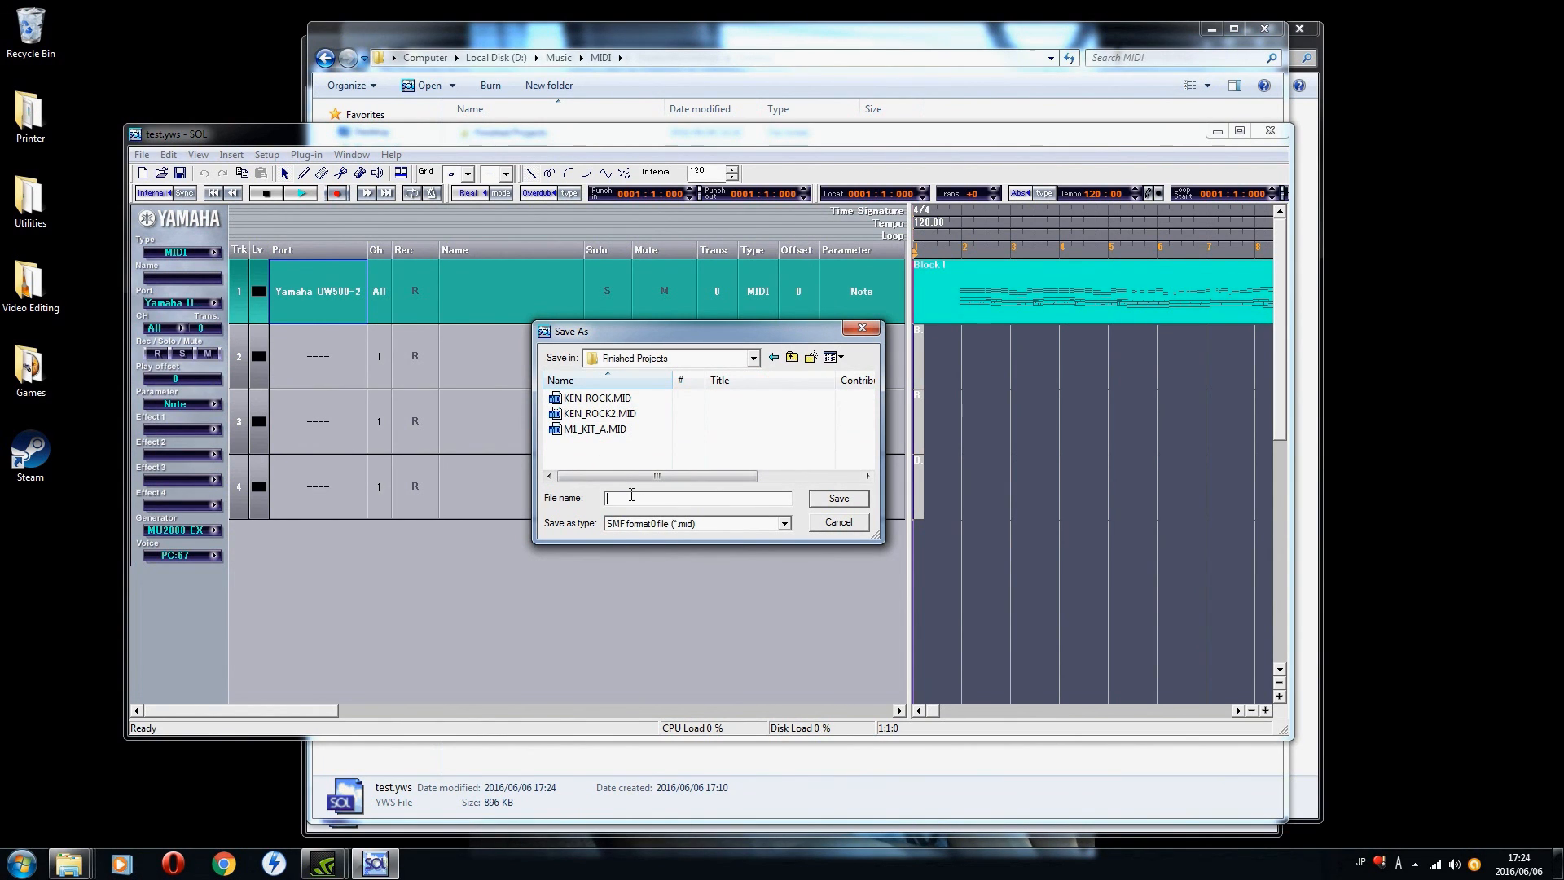
{"action": "type", "text": "cammy="}
{"action": "key", "text": "BackSpace"}
{"action": "left_click", "coordinate": [832, 500]}
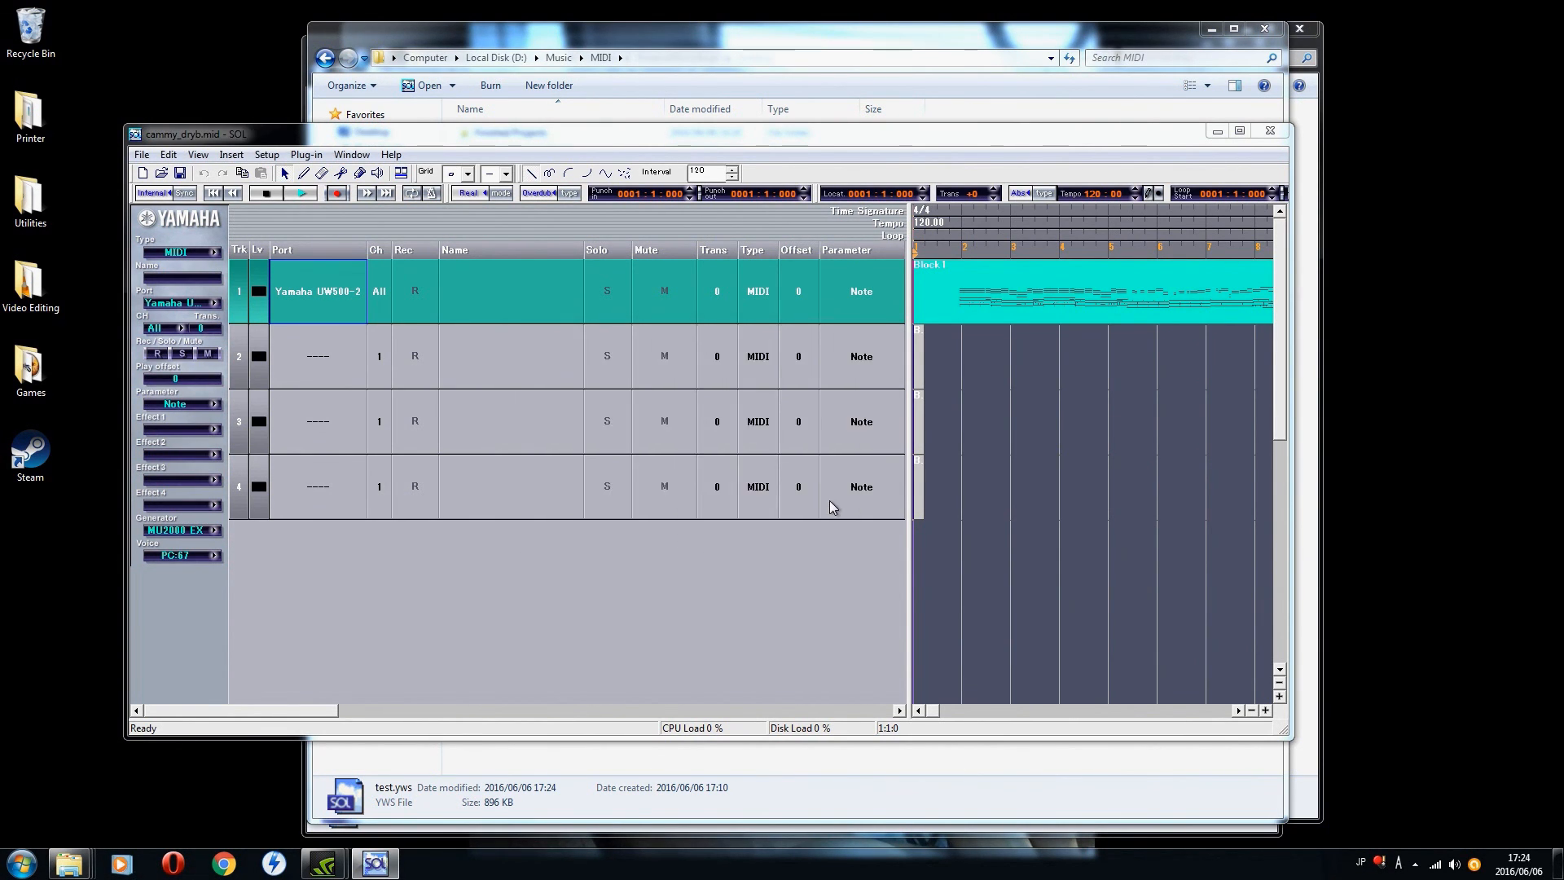
{"action": "left_click", "coordinate": [1267, 131]}
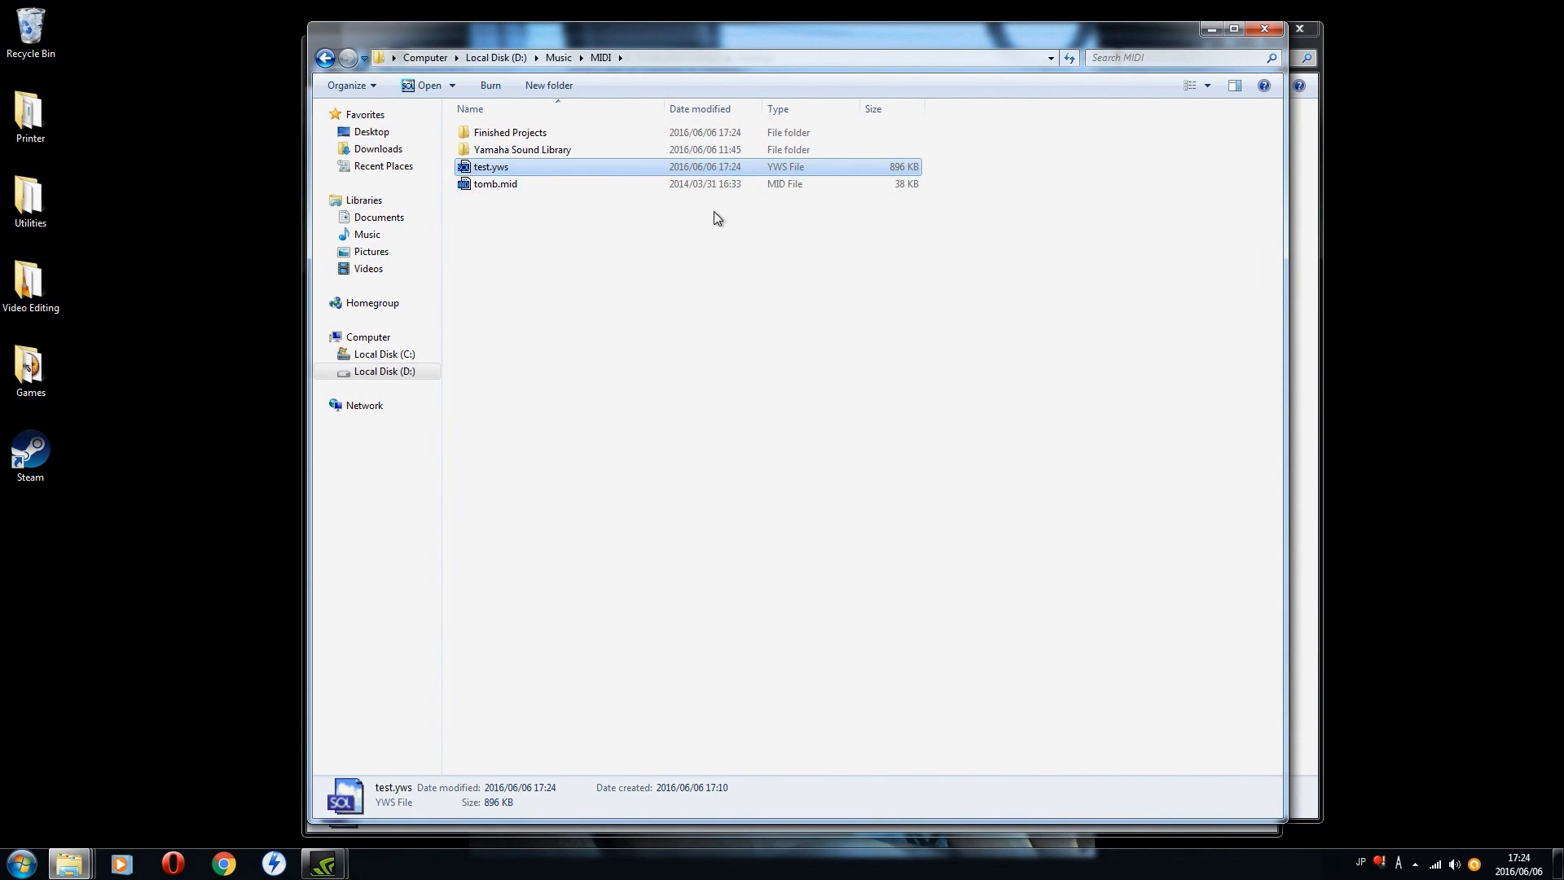
Step: Open the Finished Projects folder in Windows Explorer and bring up the Open with programs for cammy_dryb.mid
{"action": "double_click", "coordinate": [511, 134]}
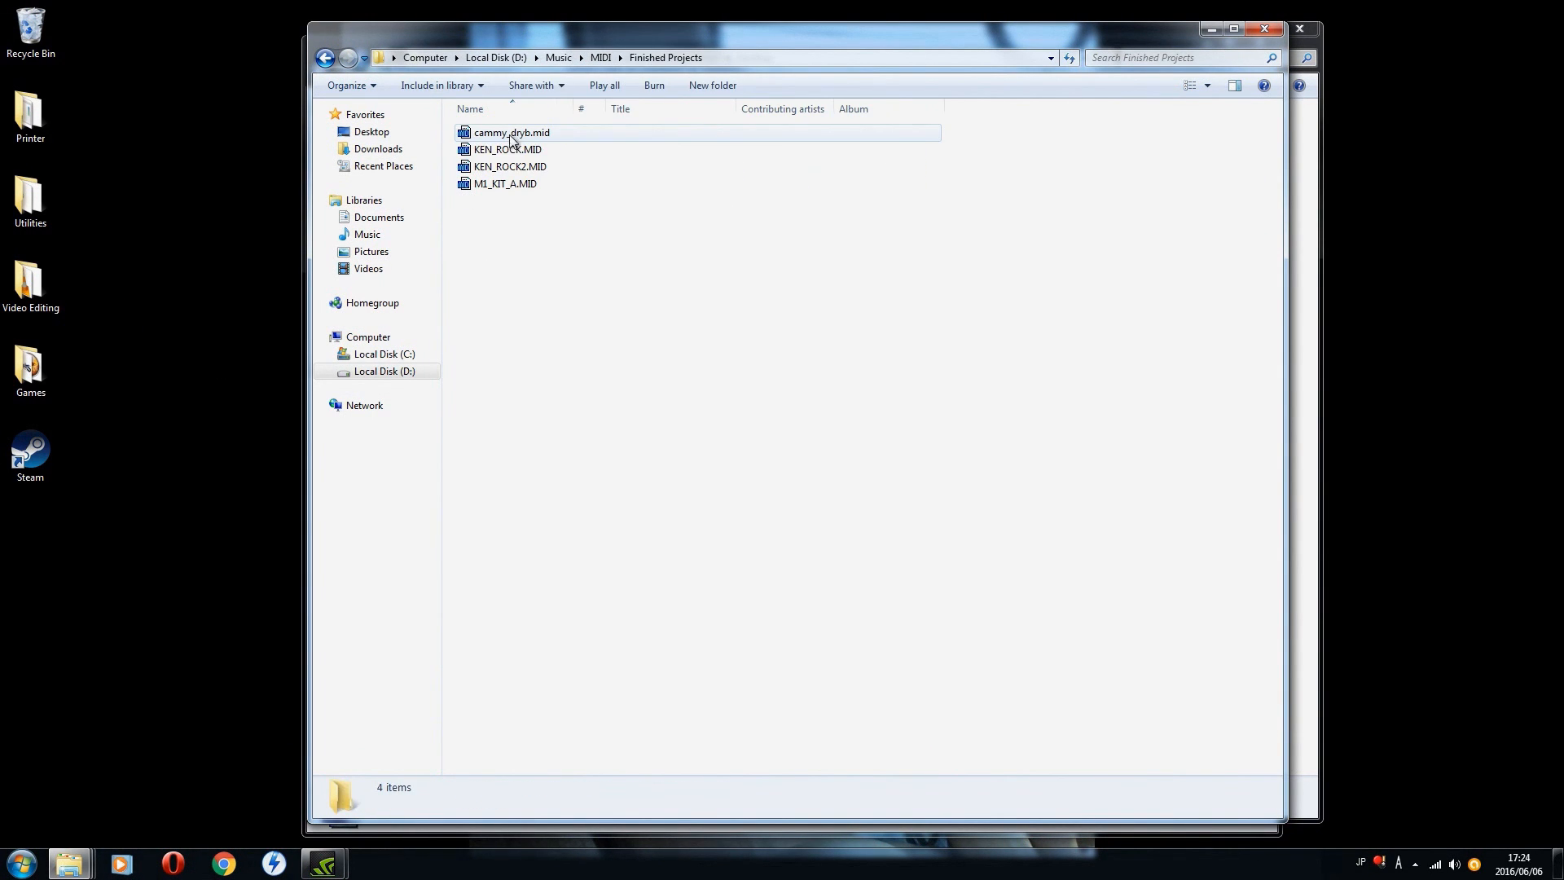
{"action": "right_click", "coordinate": [514, 143]}
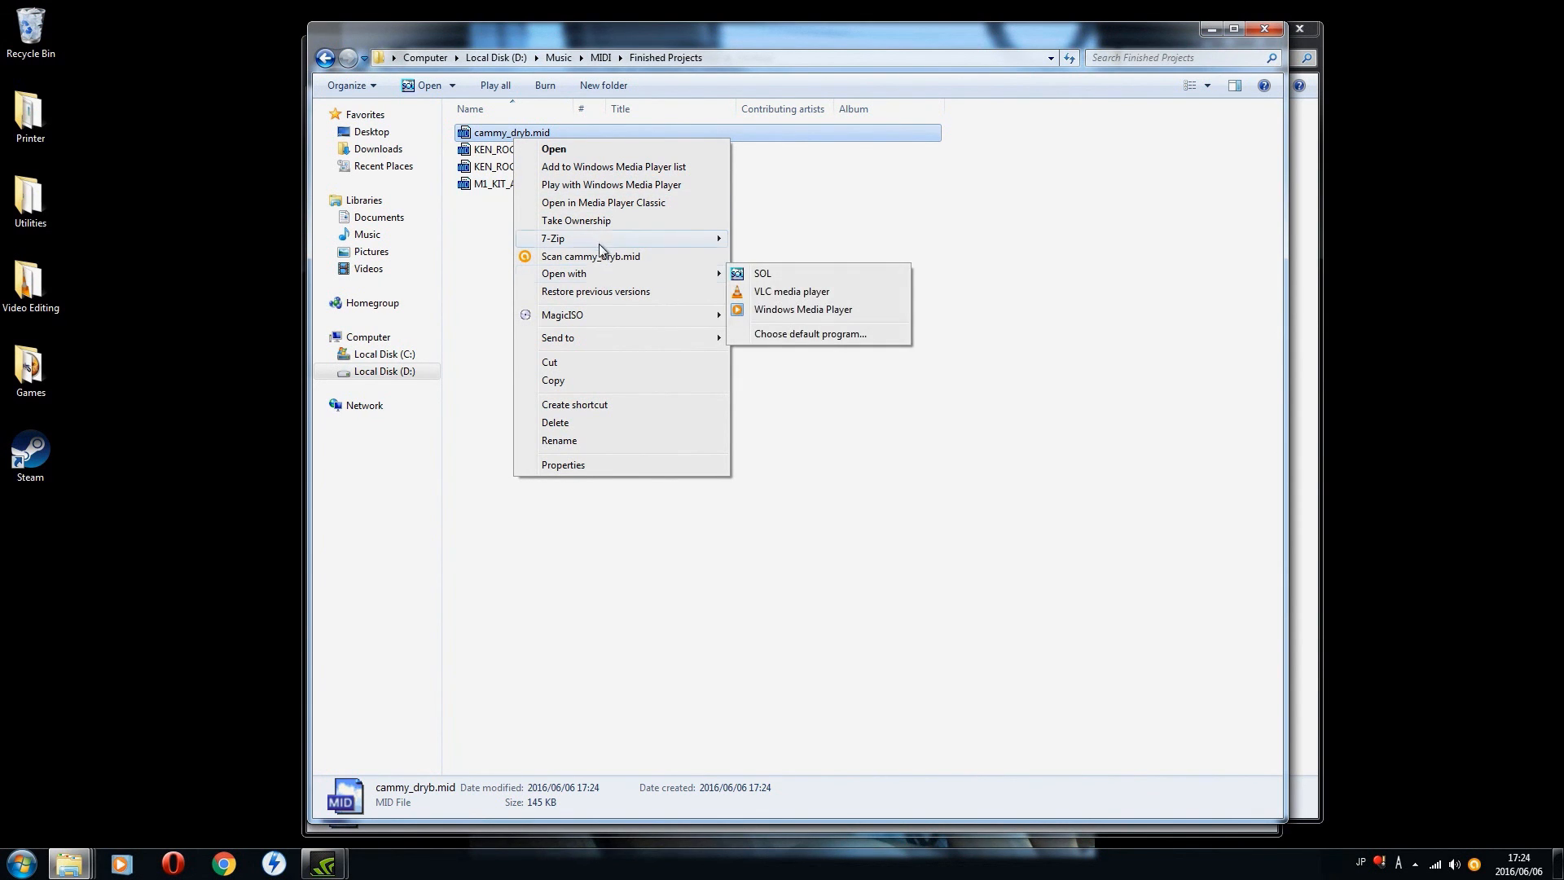
{"action": "mouse_move", "coordinate": [607, 339]}
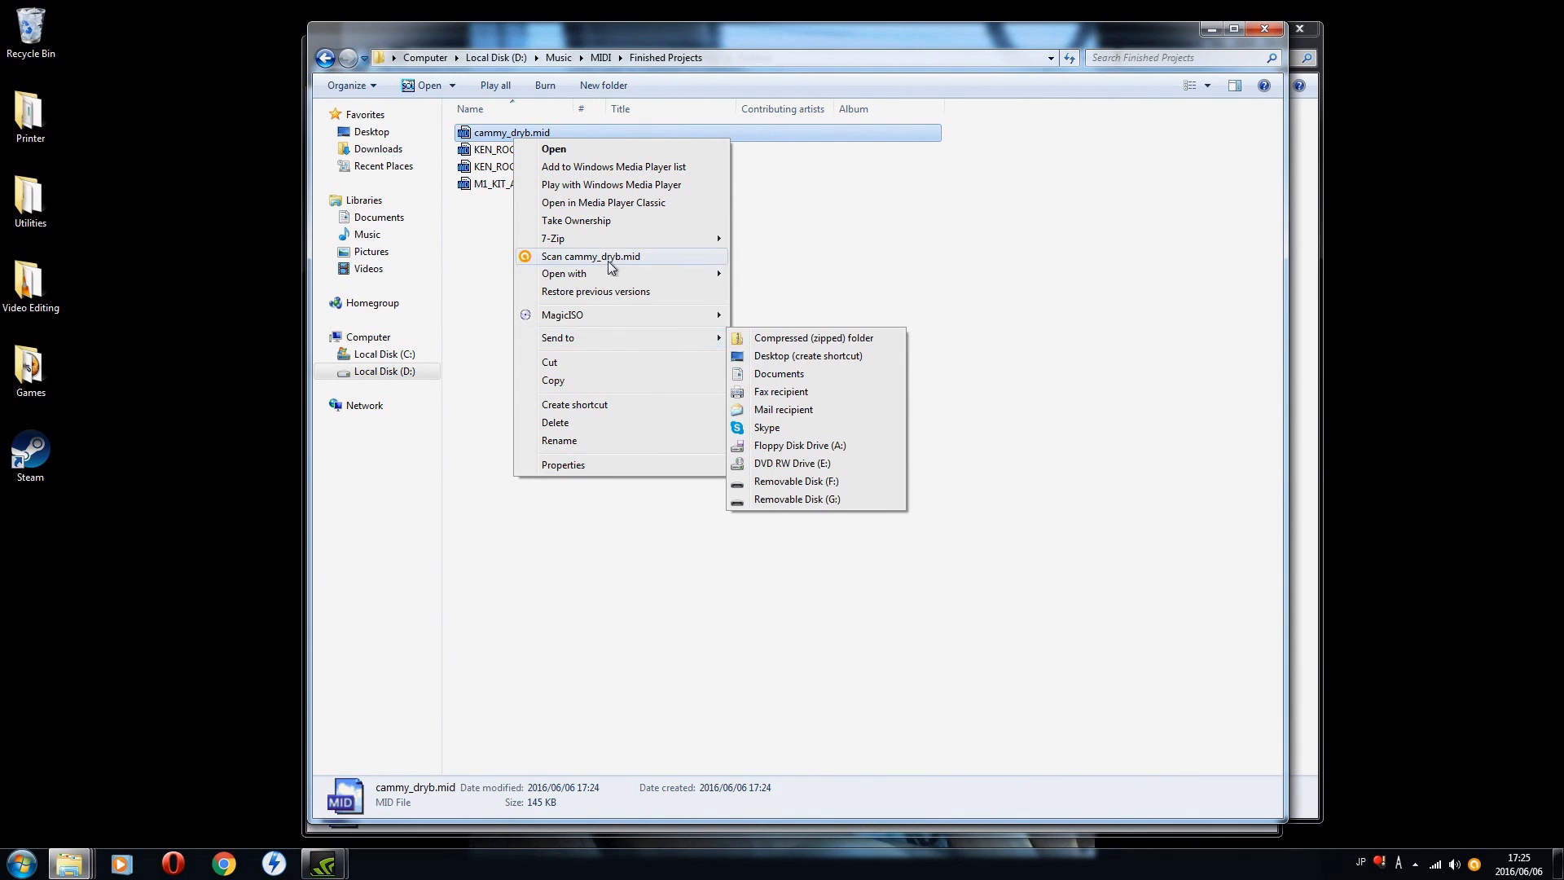
{"action": "mouse_move", "coordinate": [607, 277]}
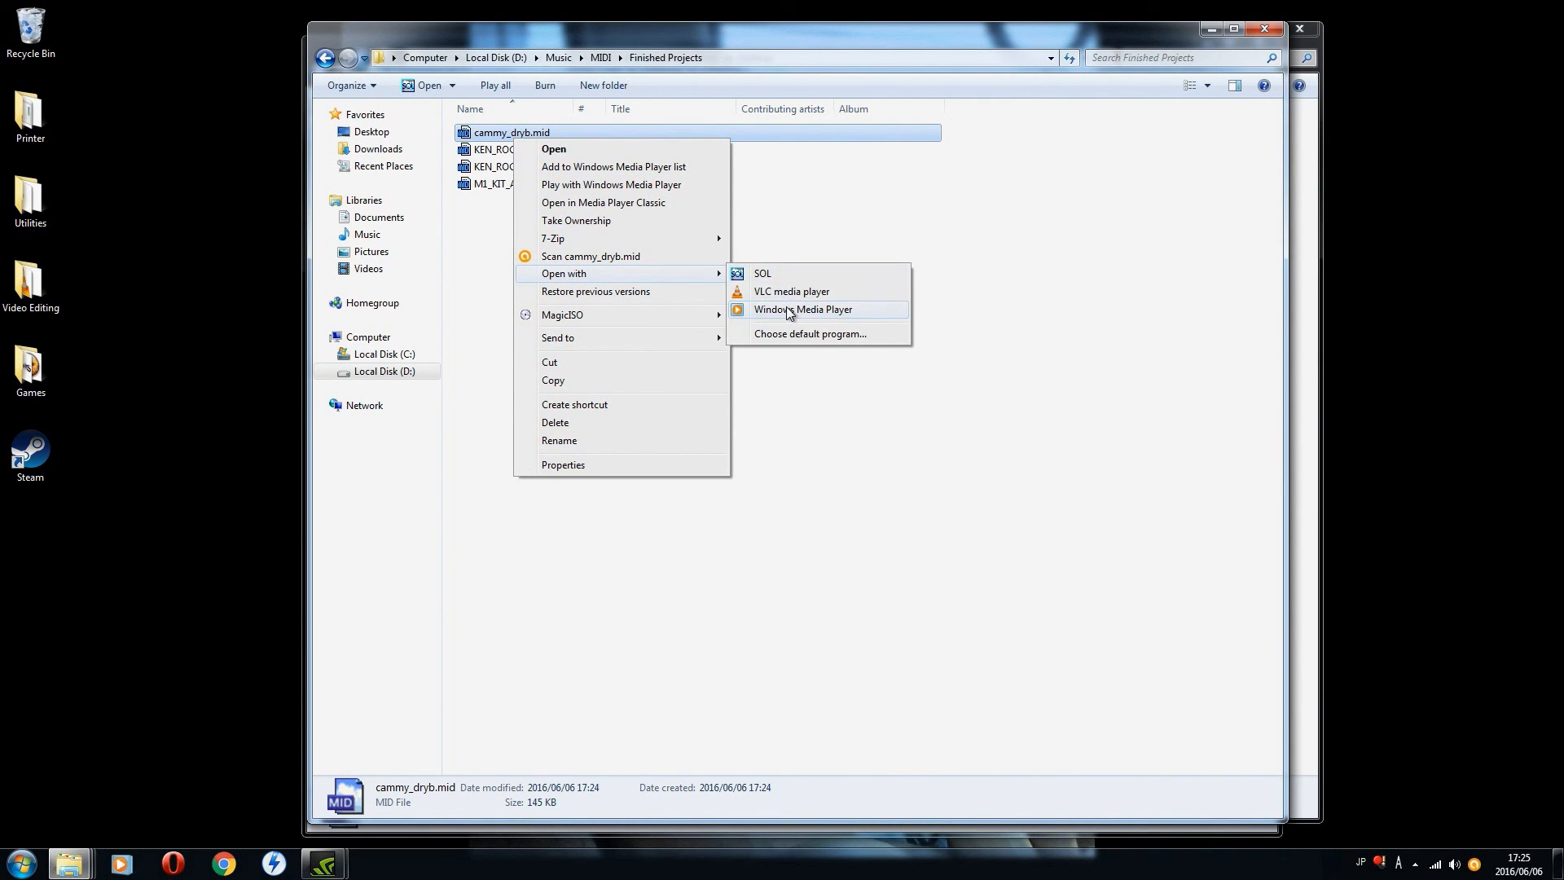